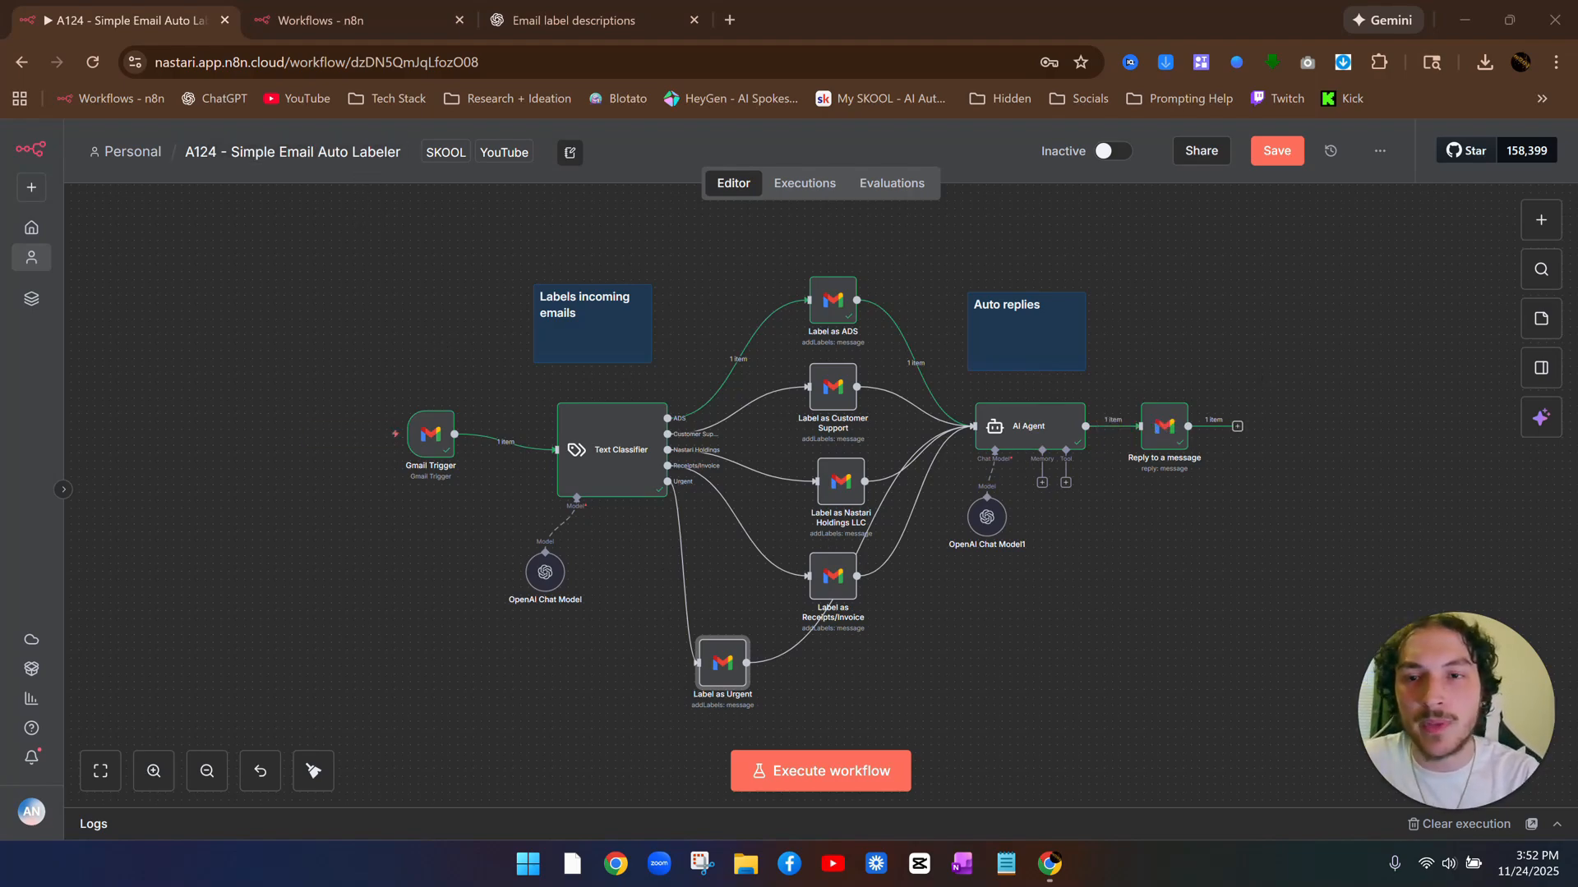
Create a new n8n workflow and add a Gmail trigger that fires on message received as its first step
left_click(373, 18)
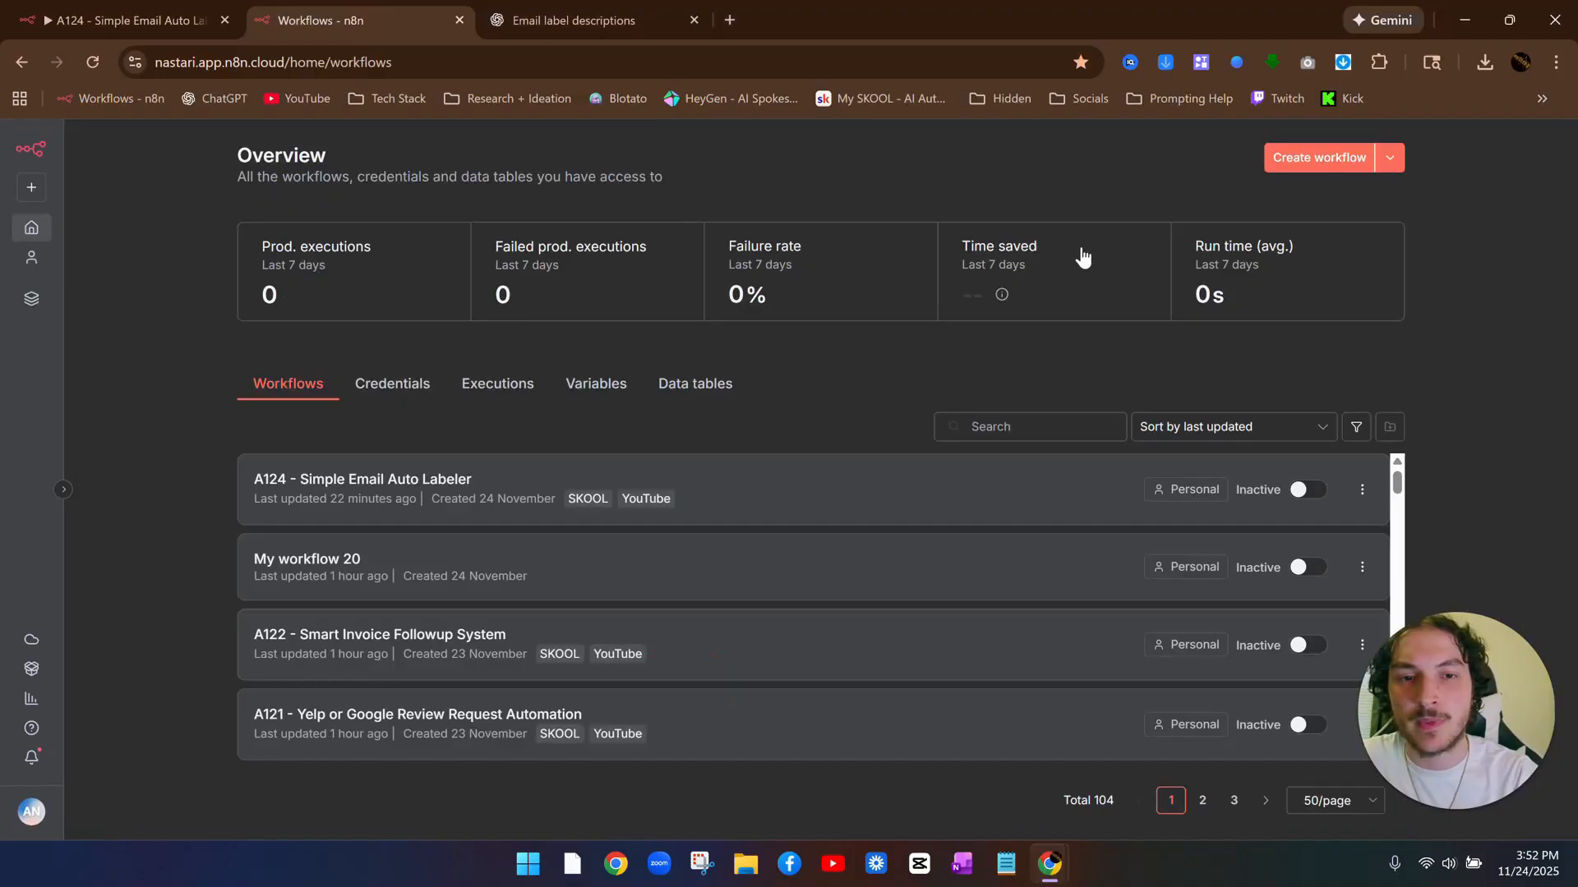
left_click(1319, 157)
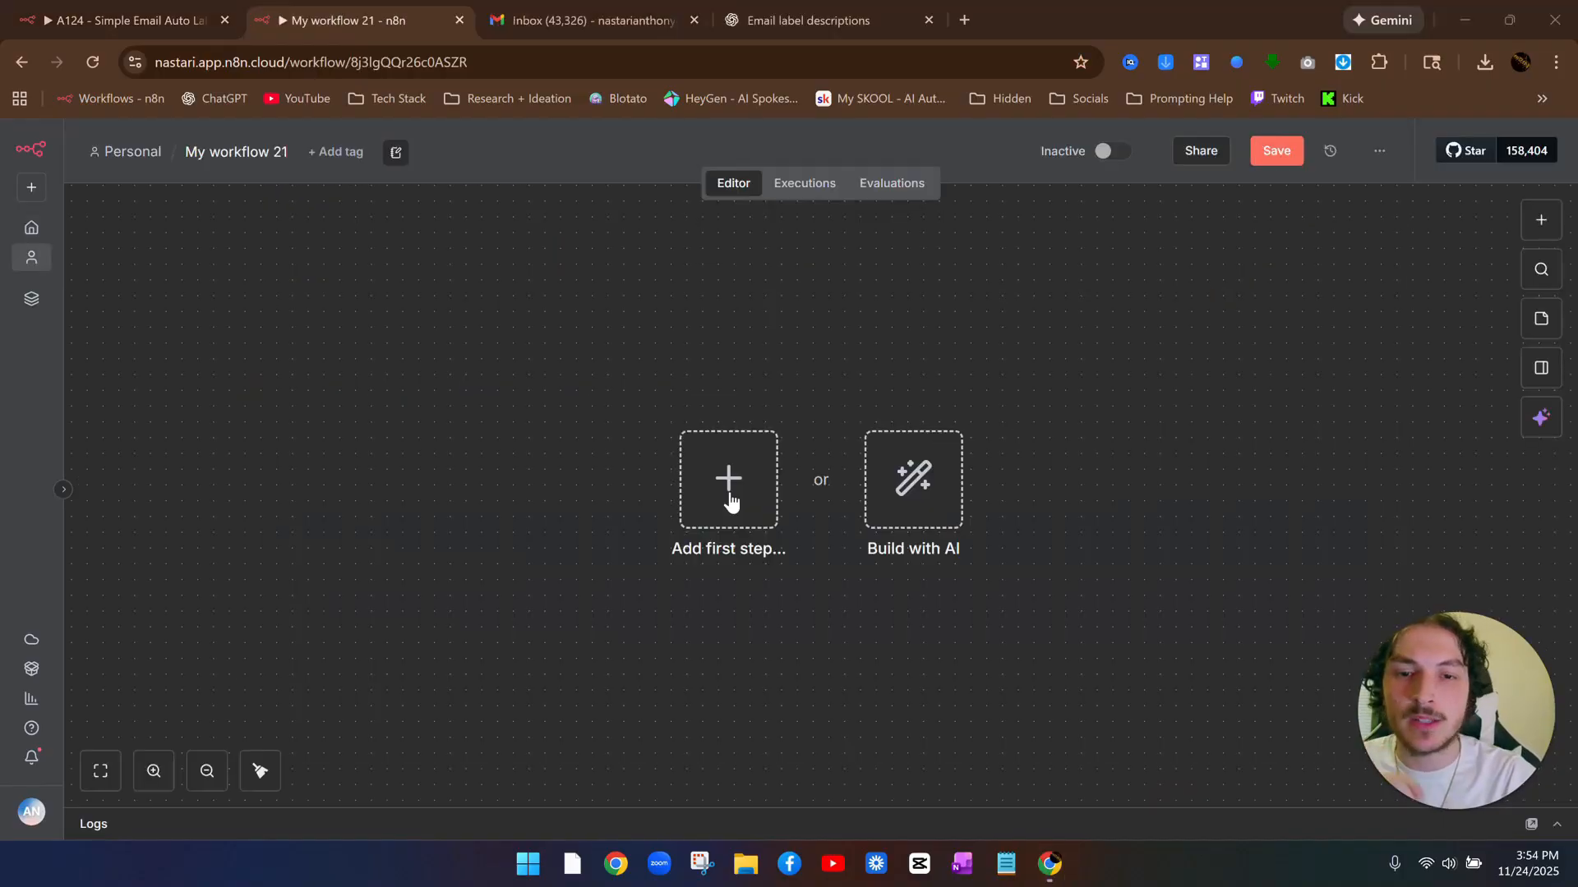
left_click(730, 501)
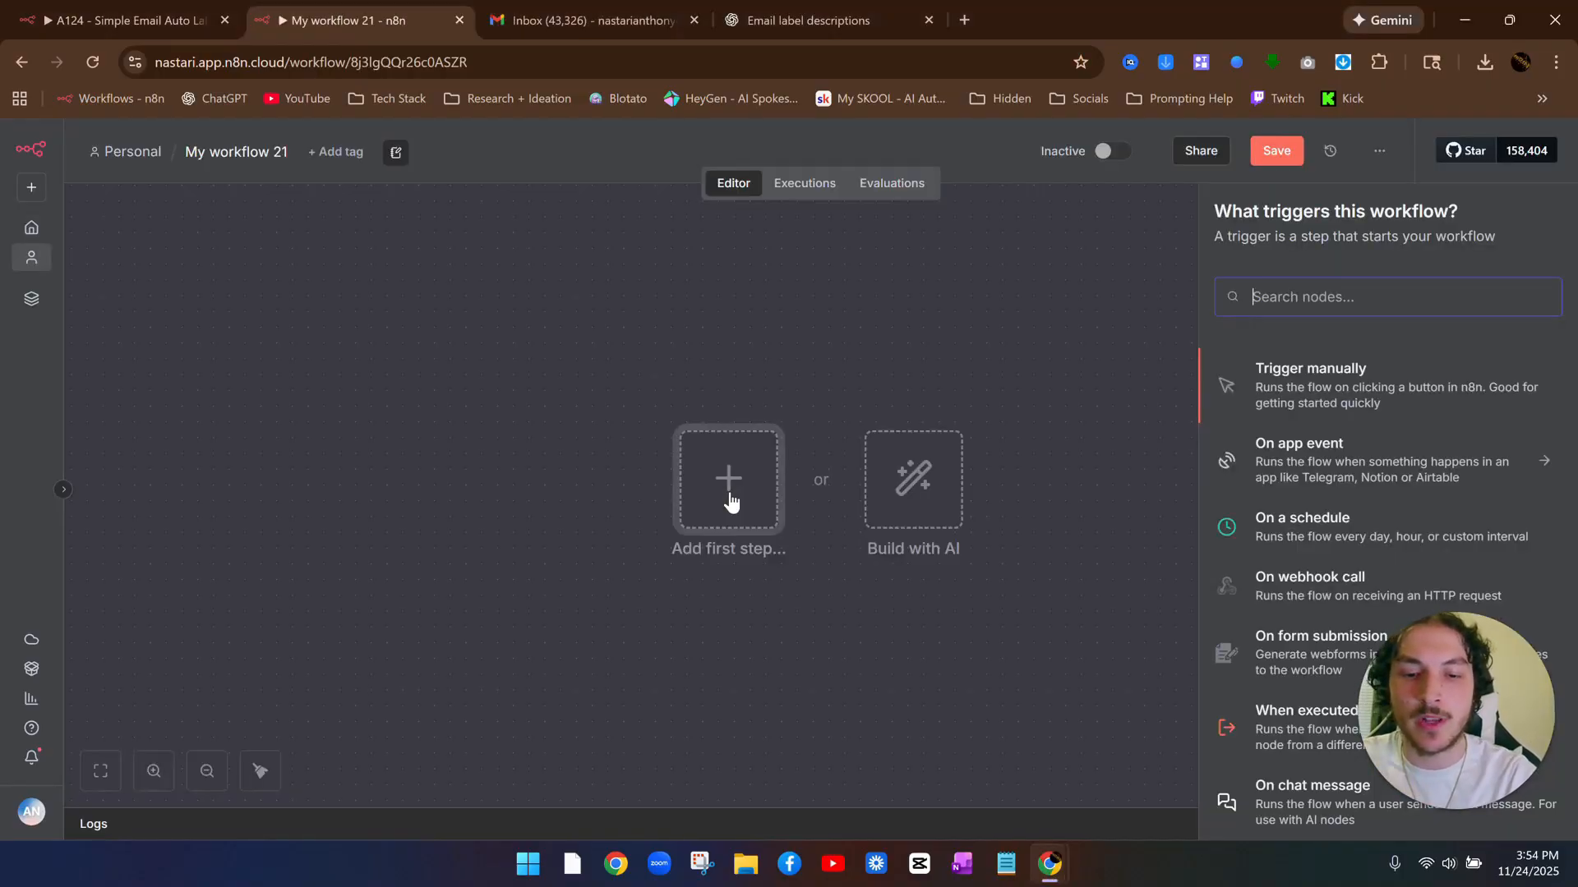
type("gmail")
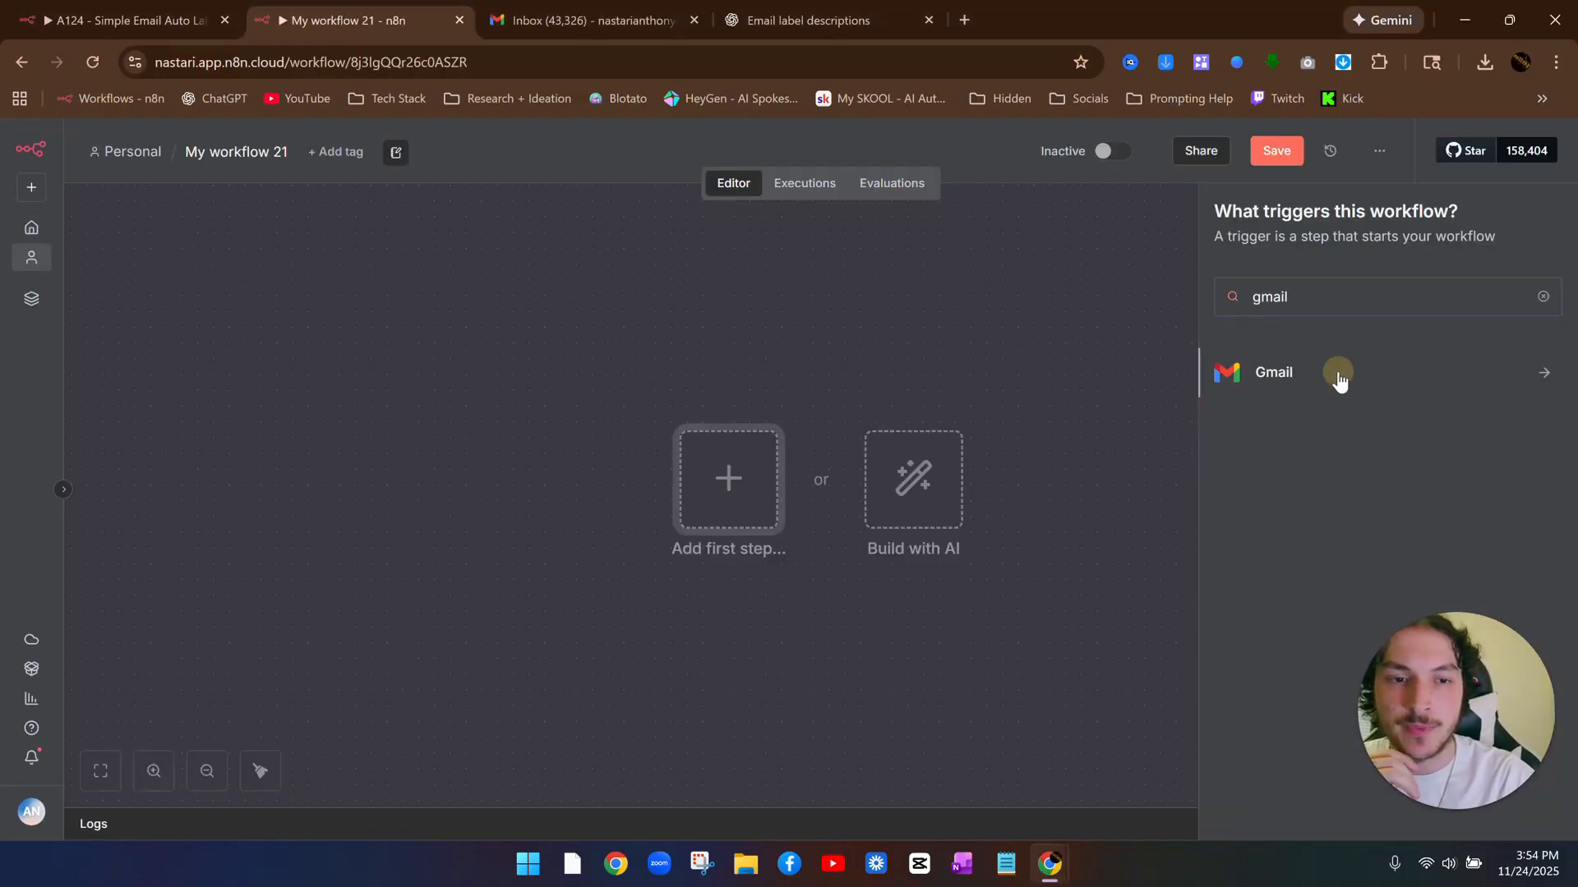
left_click(1339, 378)
left_click(1337, 373)
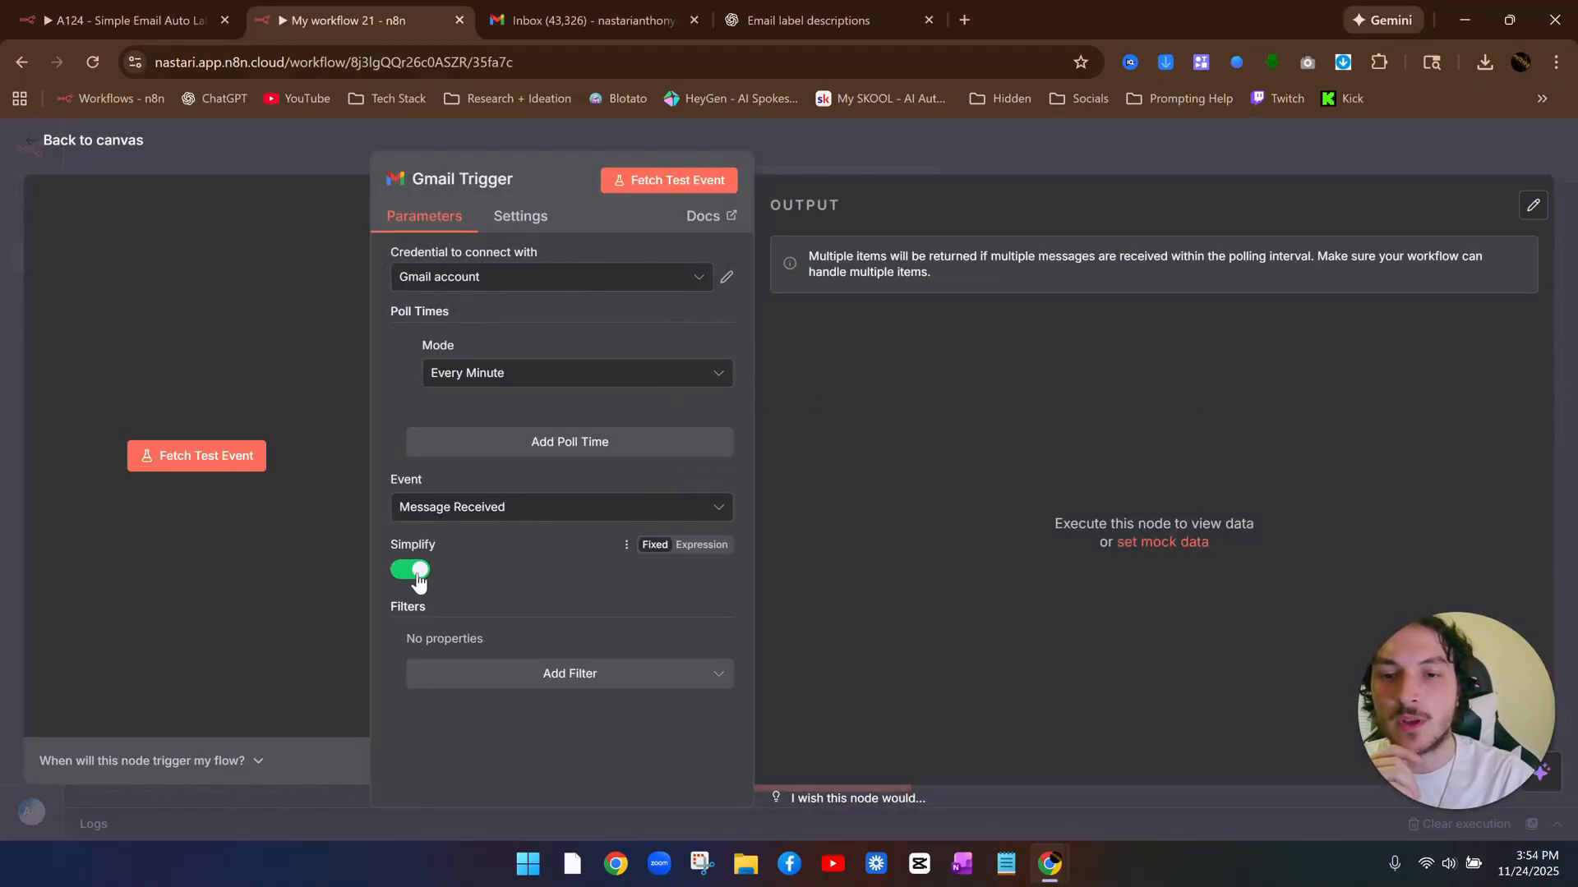
Turn off Simplify in the Gmail Trigger and fetch a test event to examine its output fields
left_click(417, 574)
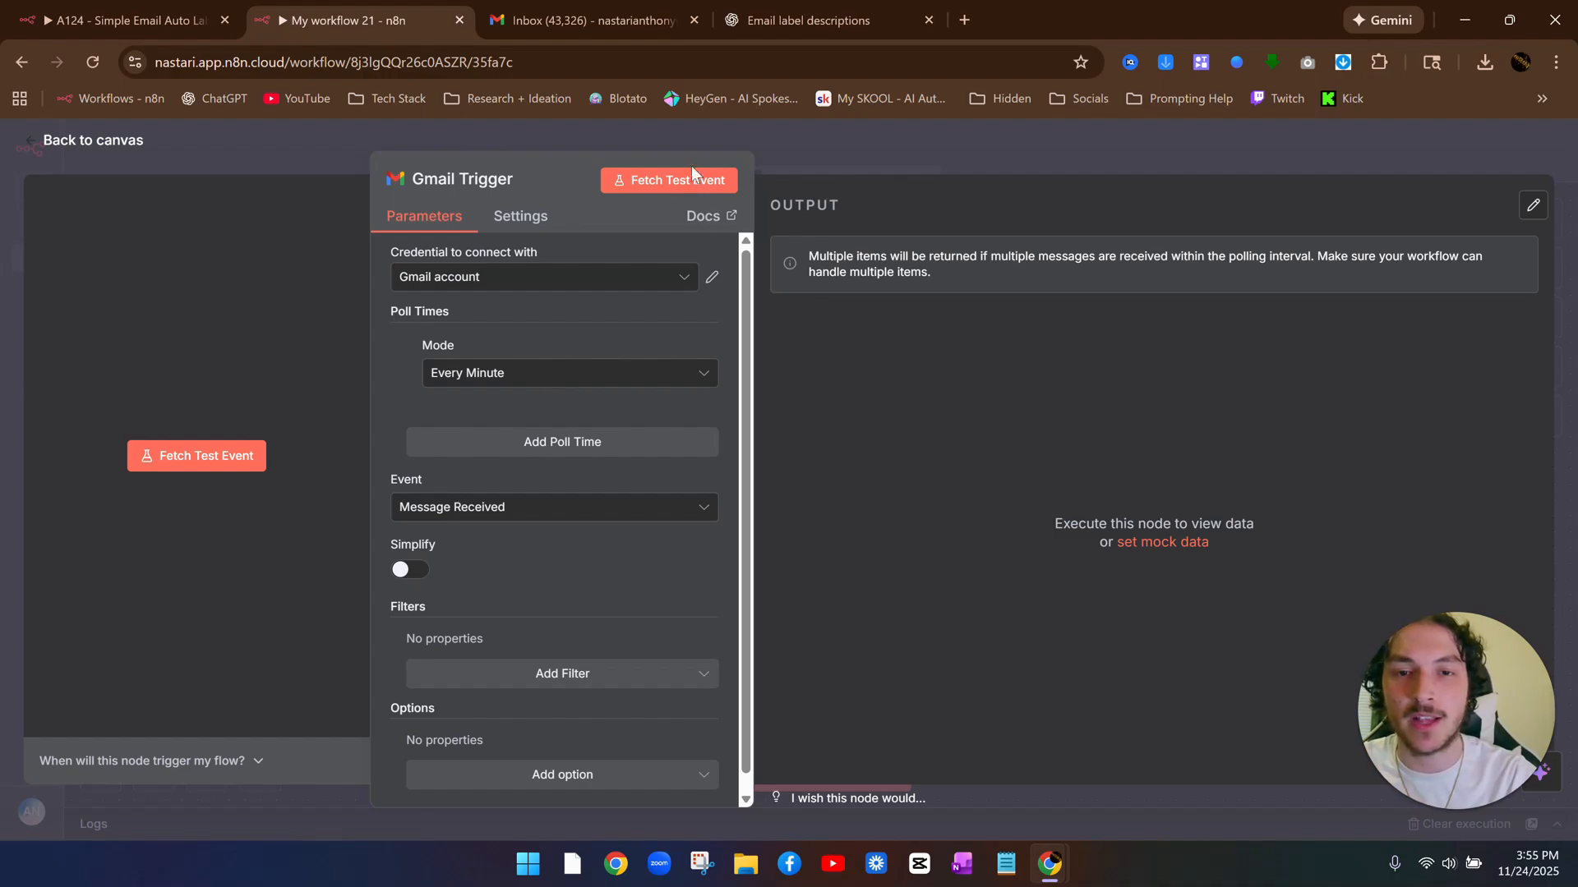
left_click(698, 193)
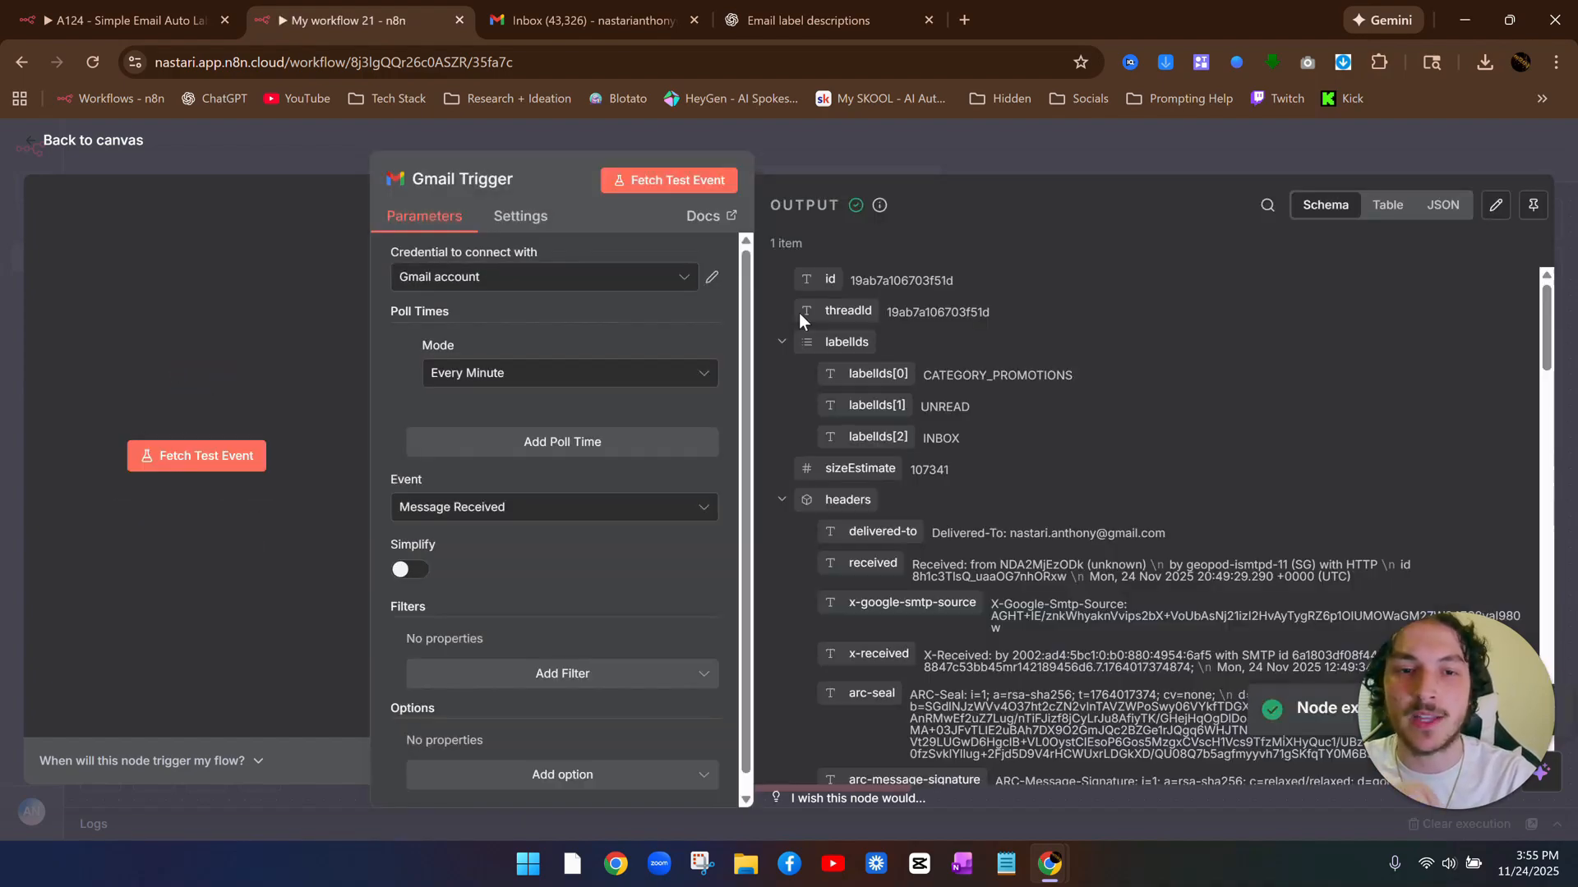
scroll(881, 306, "down", 15)
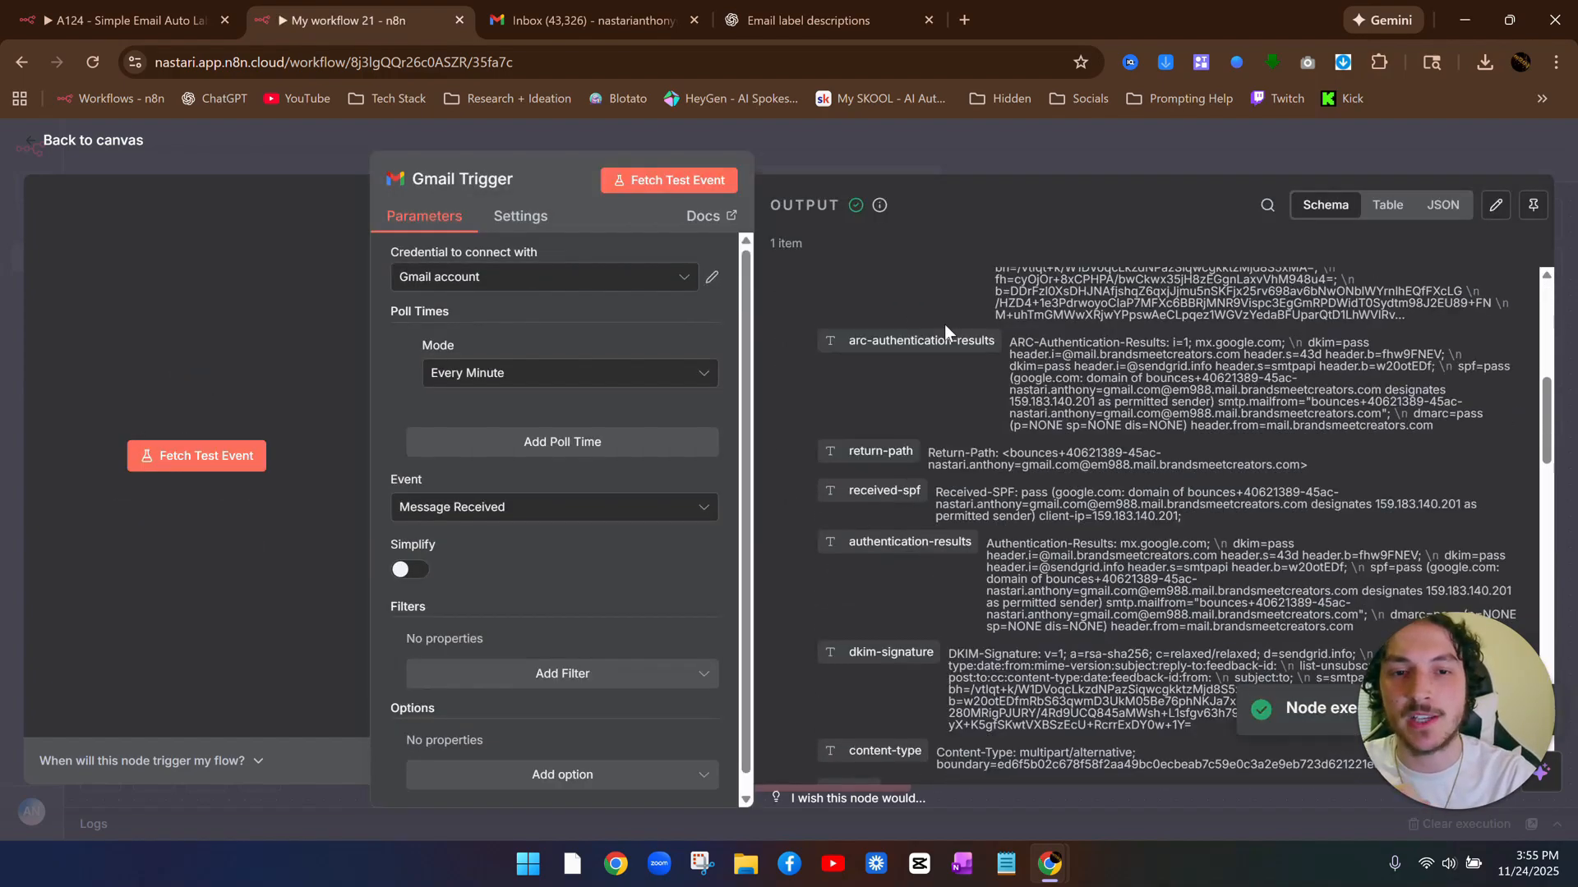
left_click(999, 141)
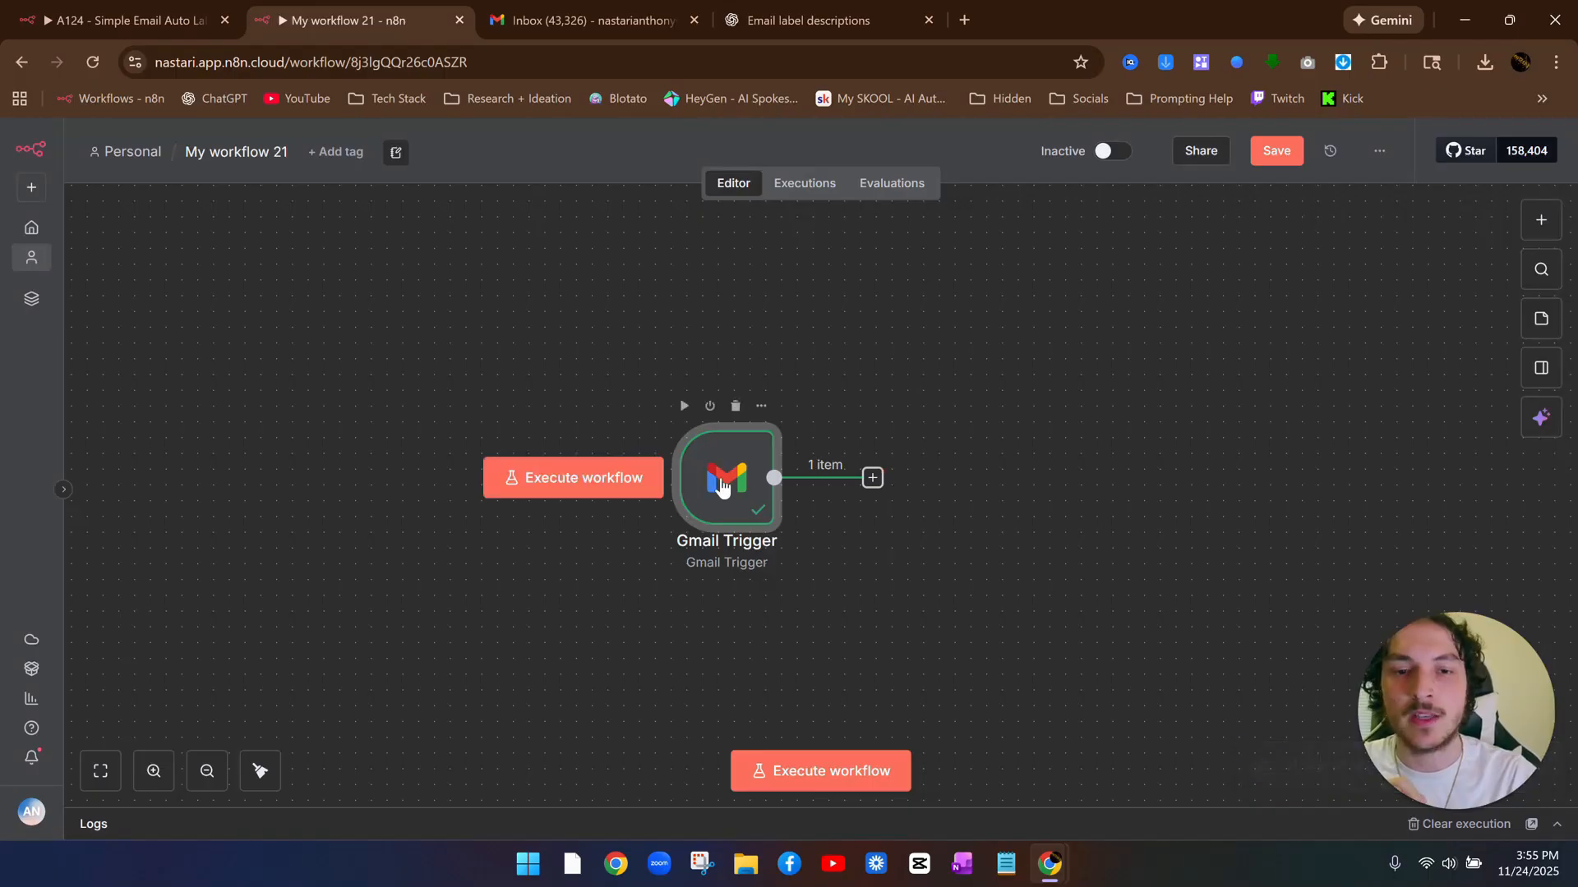
Switch to Gmail and review its label list, the new-label dialog and the Customer Support label's color options
left_click(573, 22)
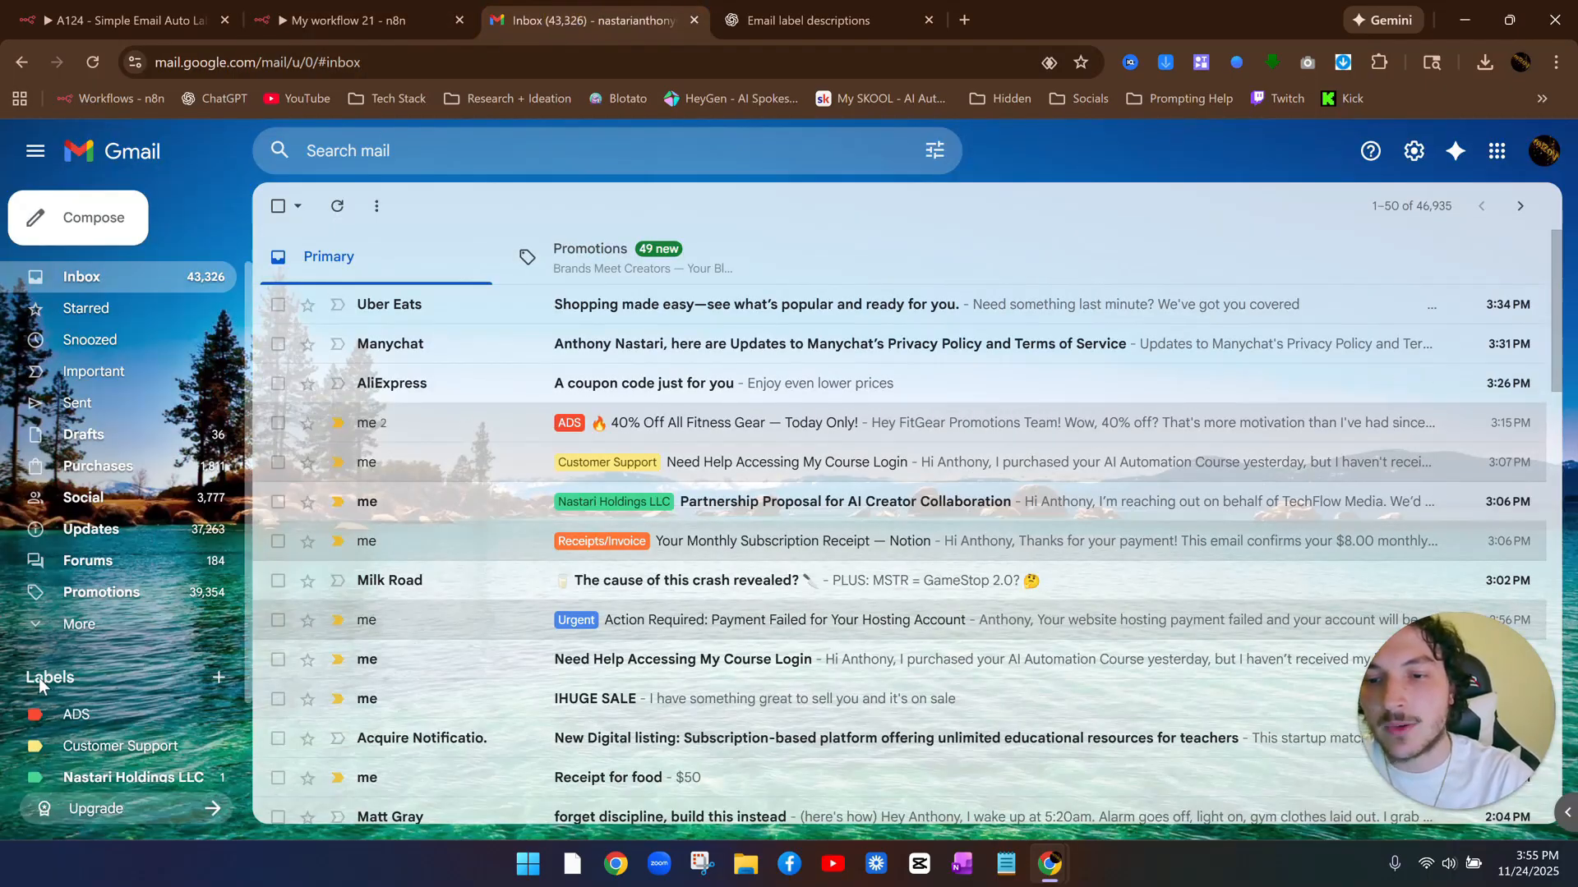
scroll(128, 673, "down", 2)
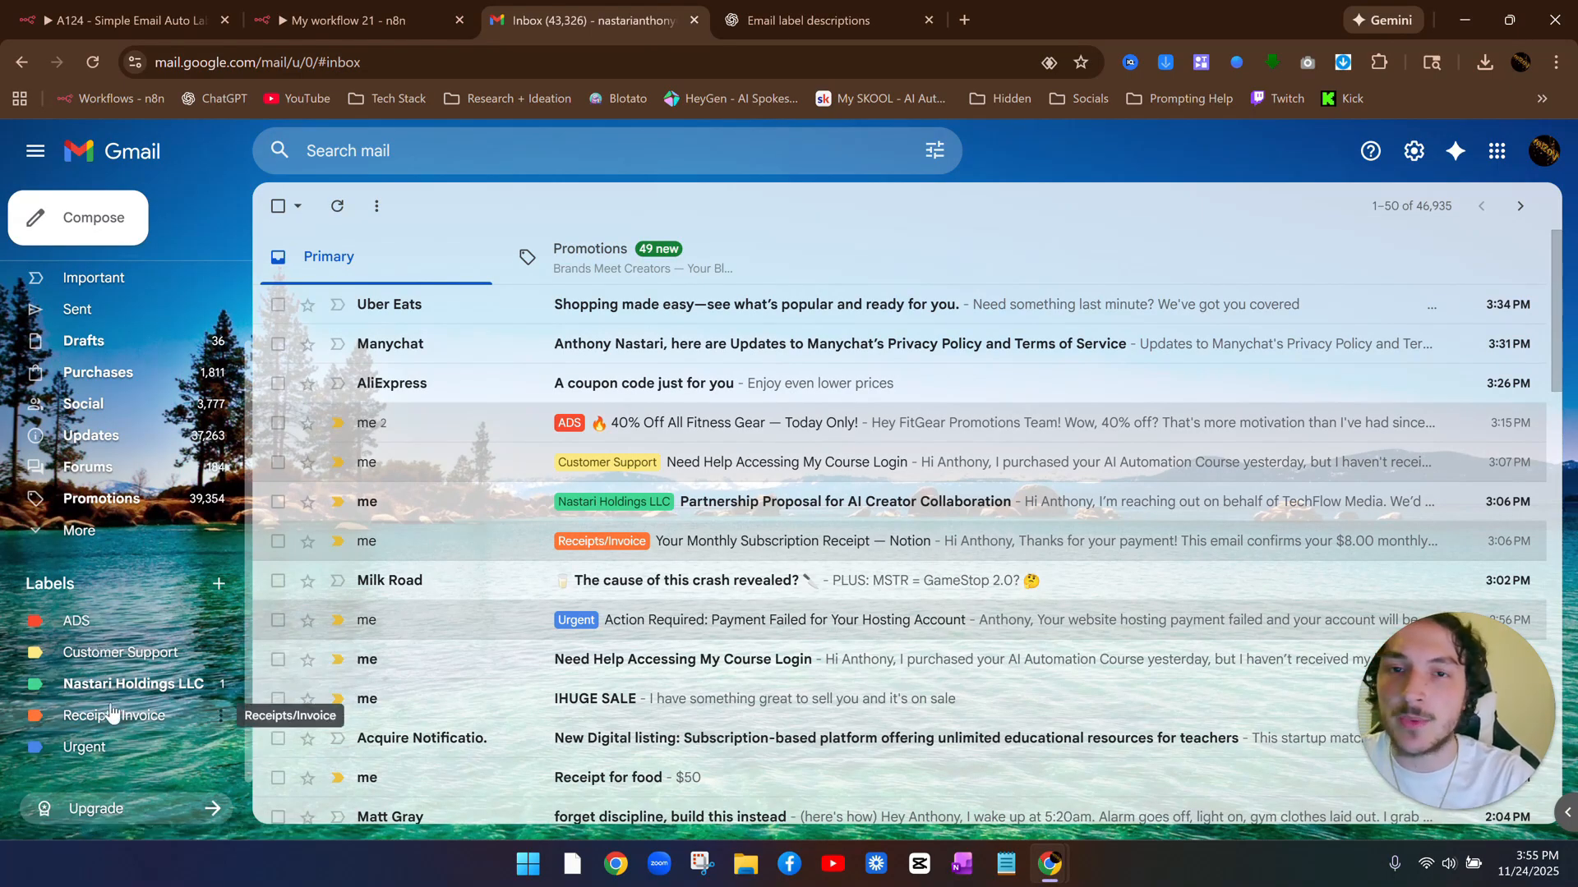
left_click(218, 585)
left_click(871, 616)
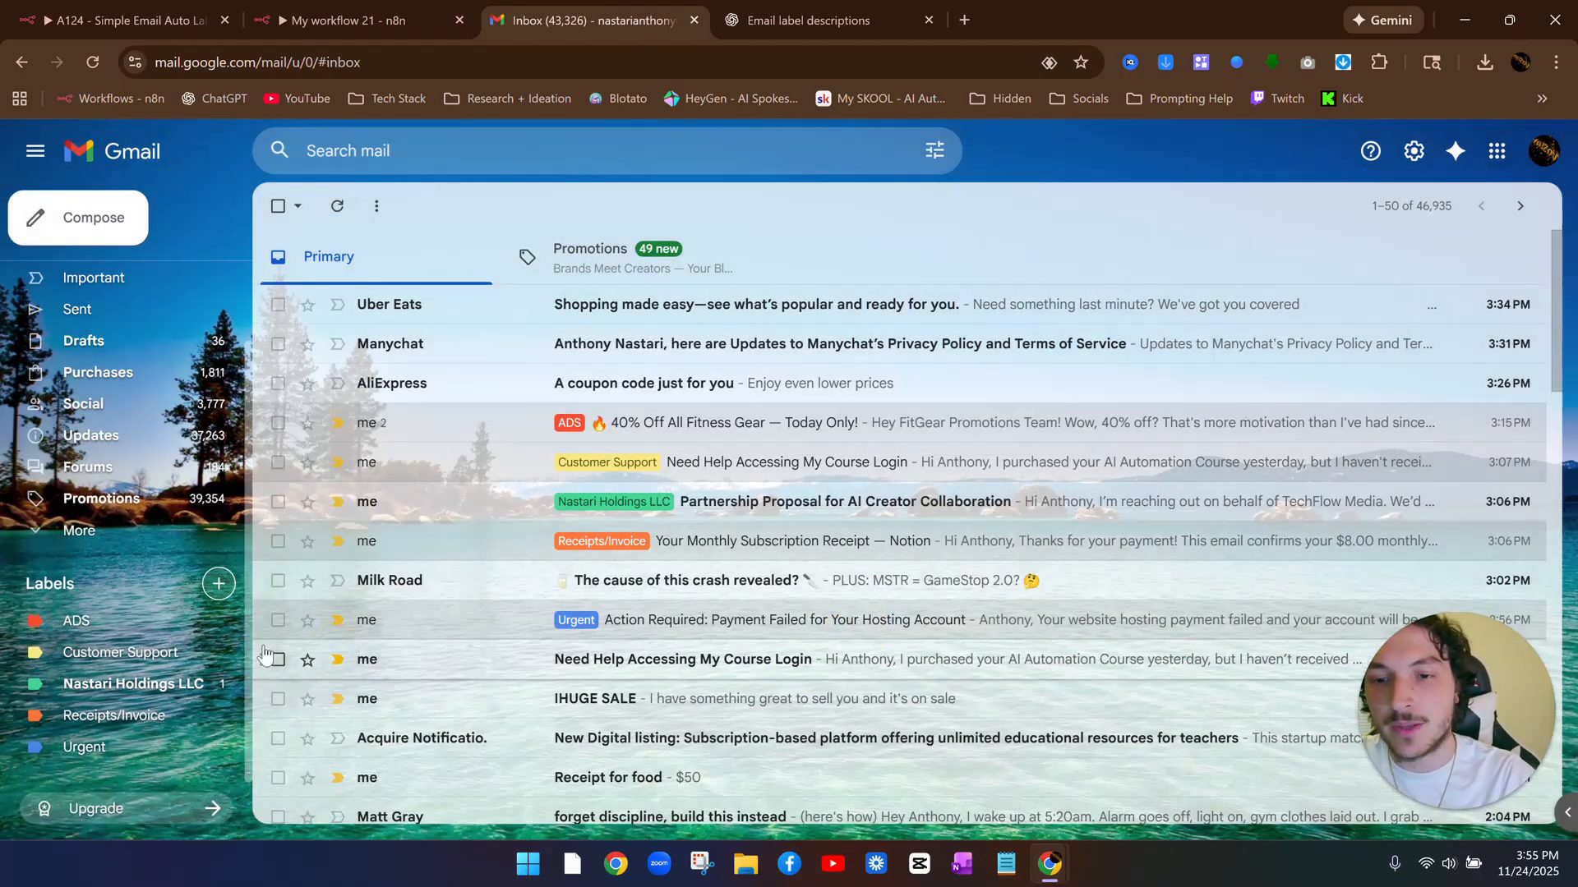
left_click(221, 655)
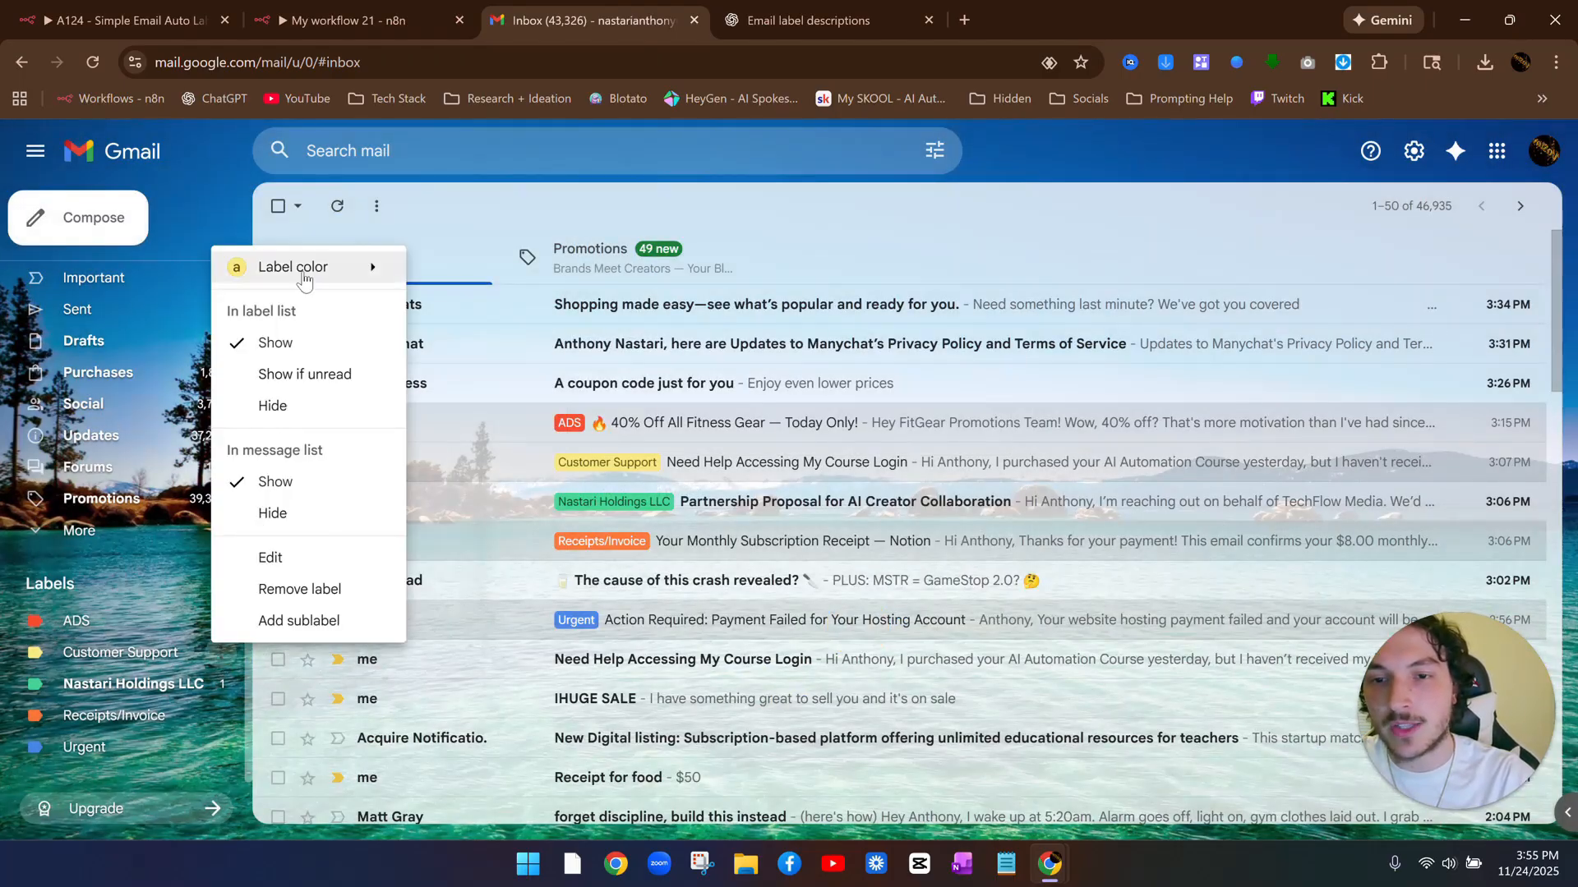
mouse_move(304, 278)
left_click(229, 199)
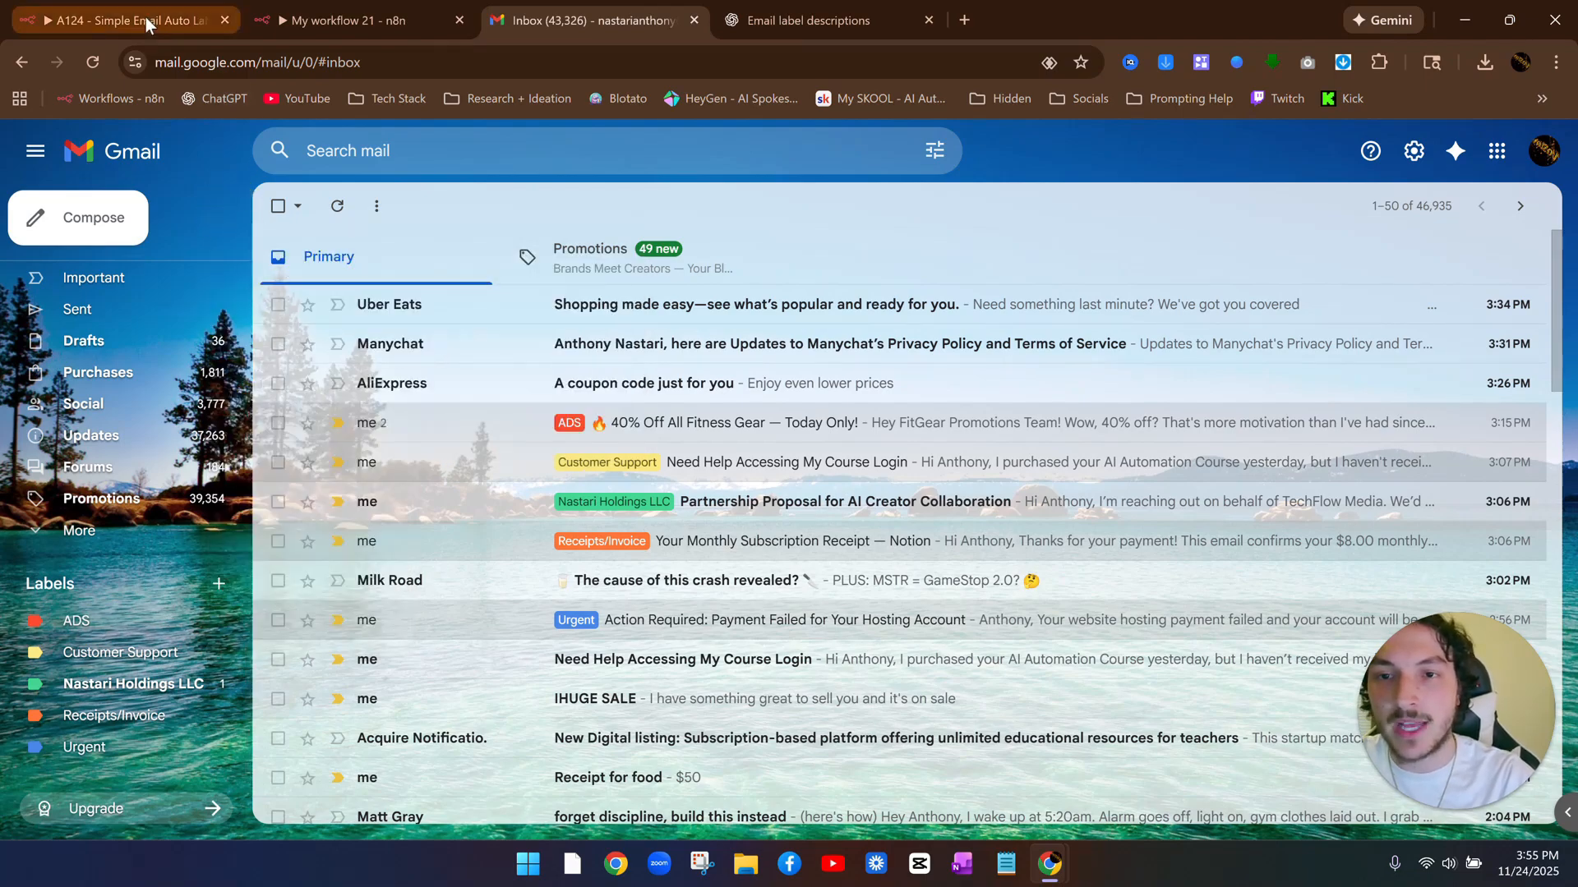
Return to the new n8n workflow and add a Text Classifier AI node after the Gmail Trigger
left_click(329, 17)
left_click(555, 460)
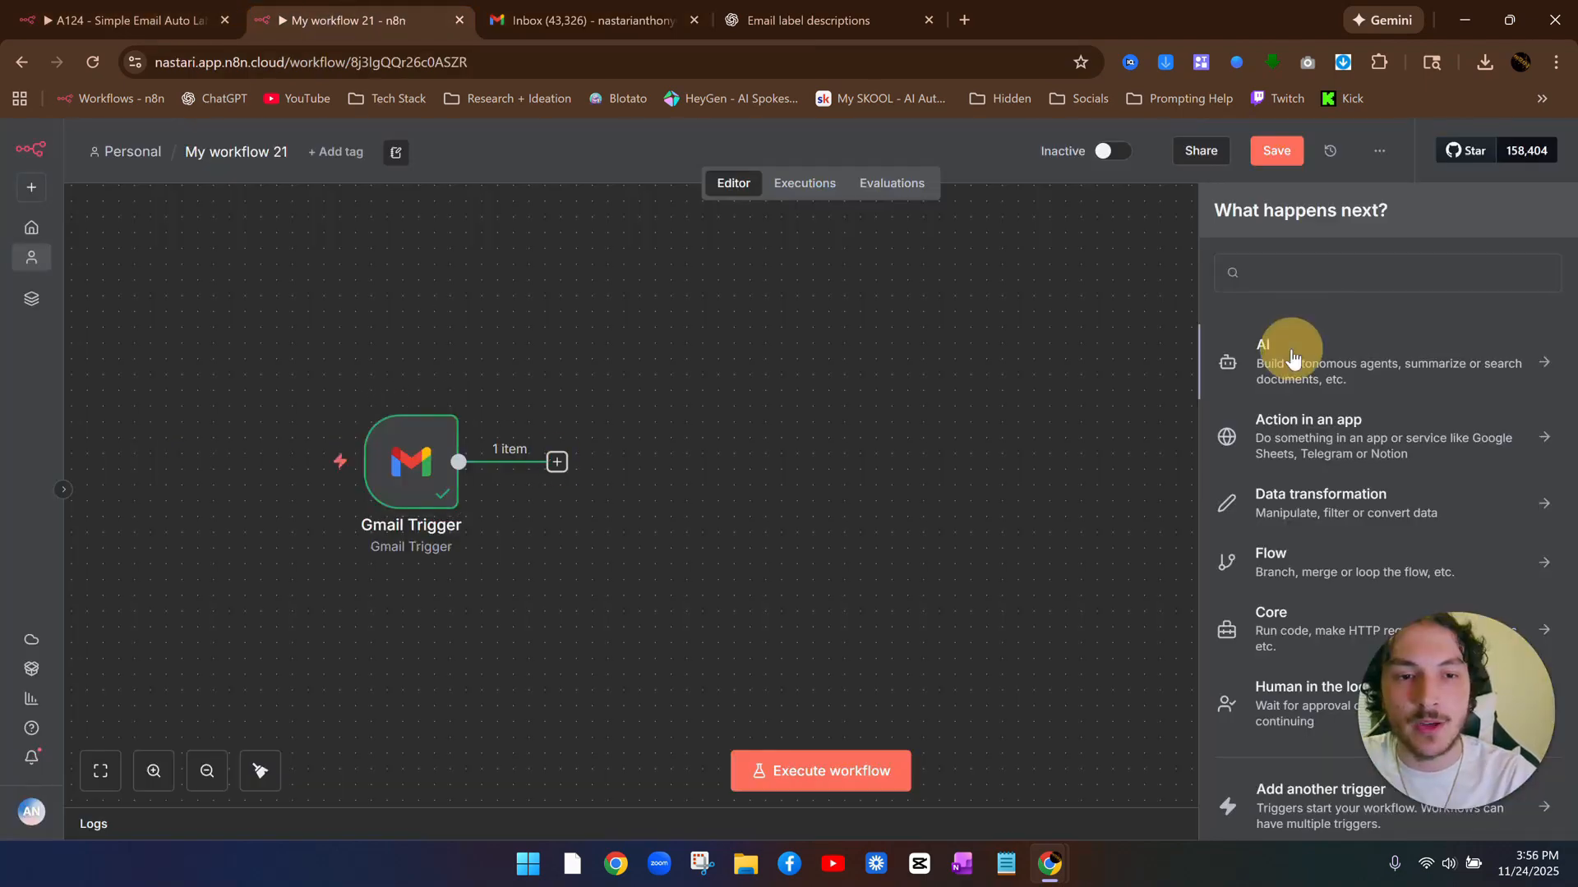
left_click(1286, 351)
scroll(1313, 475, "down", 5)
scroll(1312, 475, "down", 4)
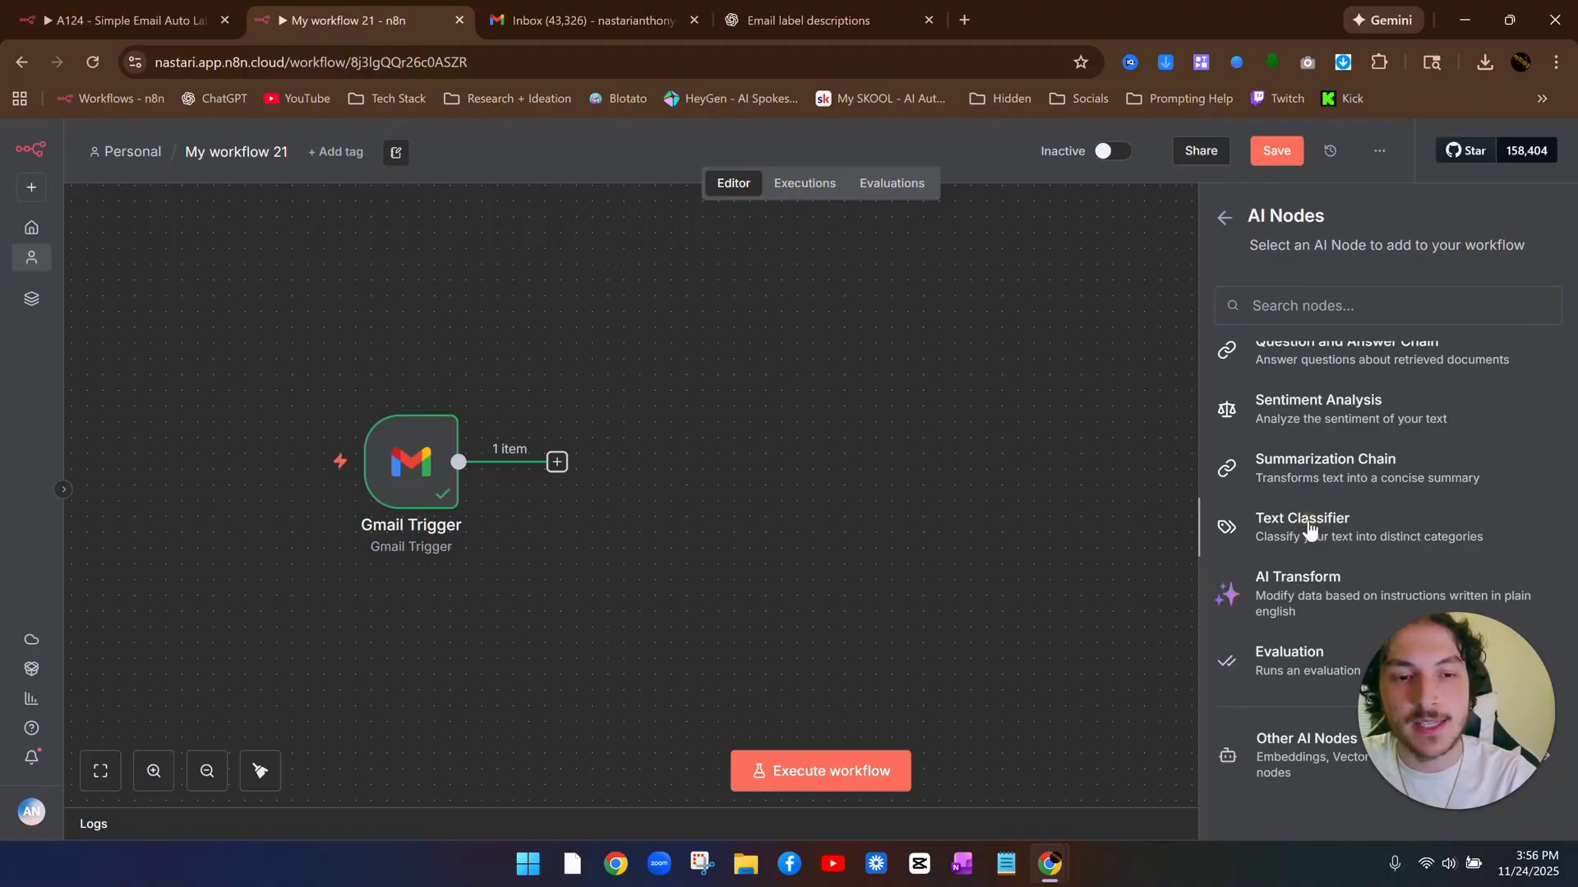
left_click(1310, 522)
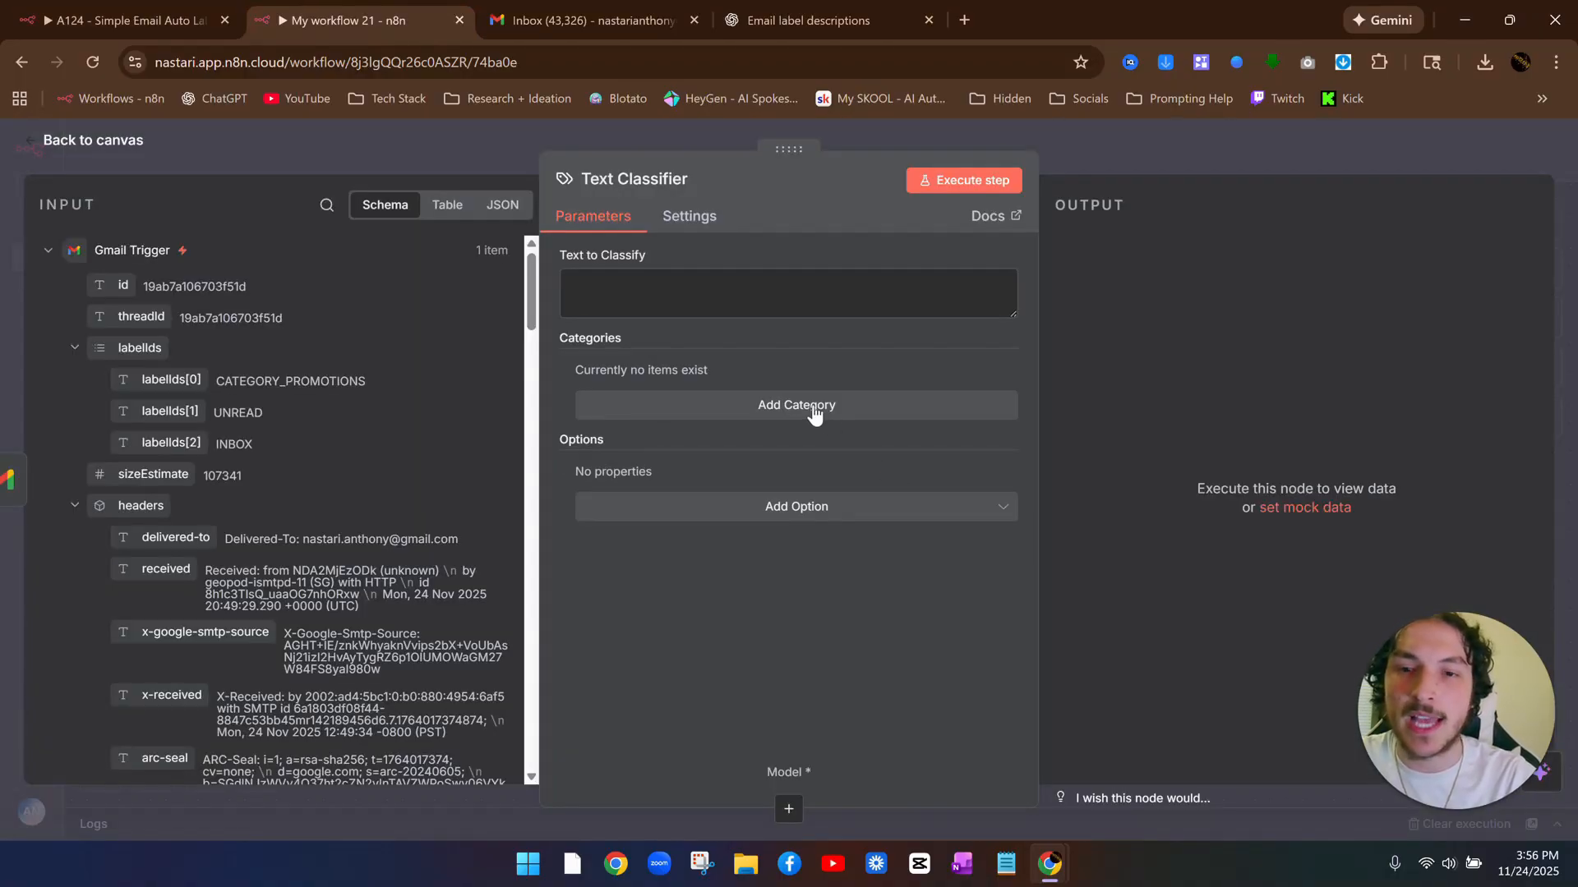
Add five empty categories to the Text Classifier, one for each label checked in Gmail
left_click(813, 410)
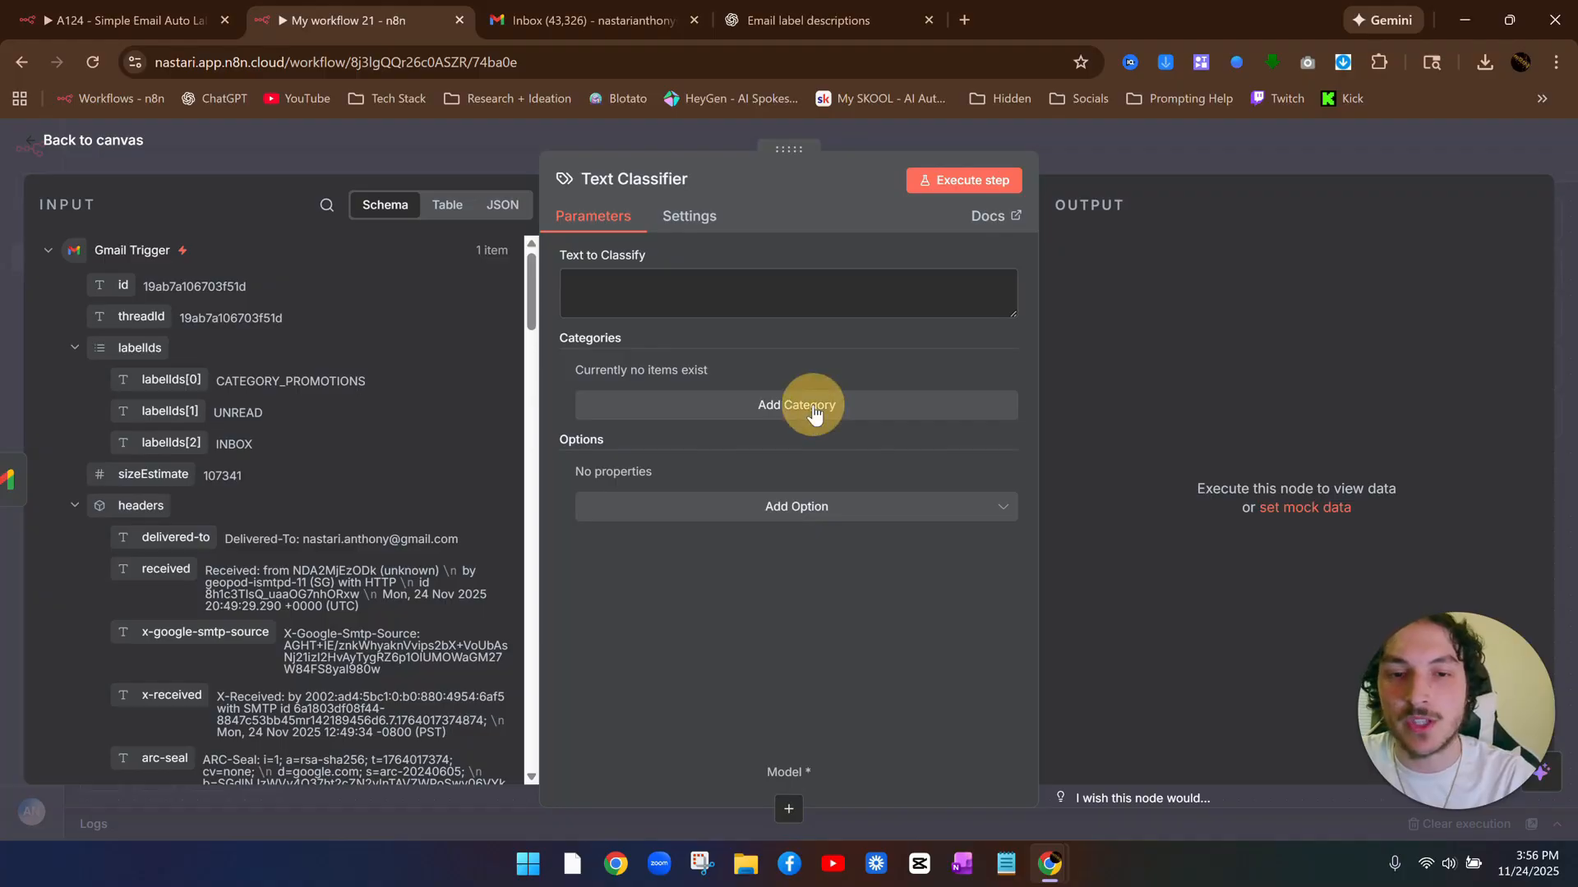
left_click(592, 20)
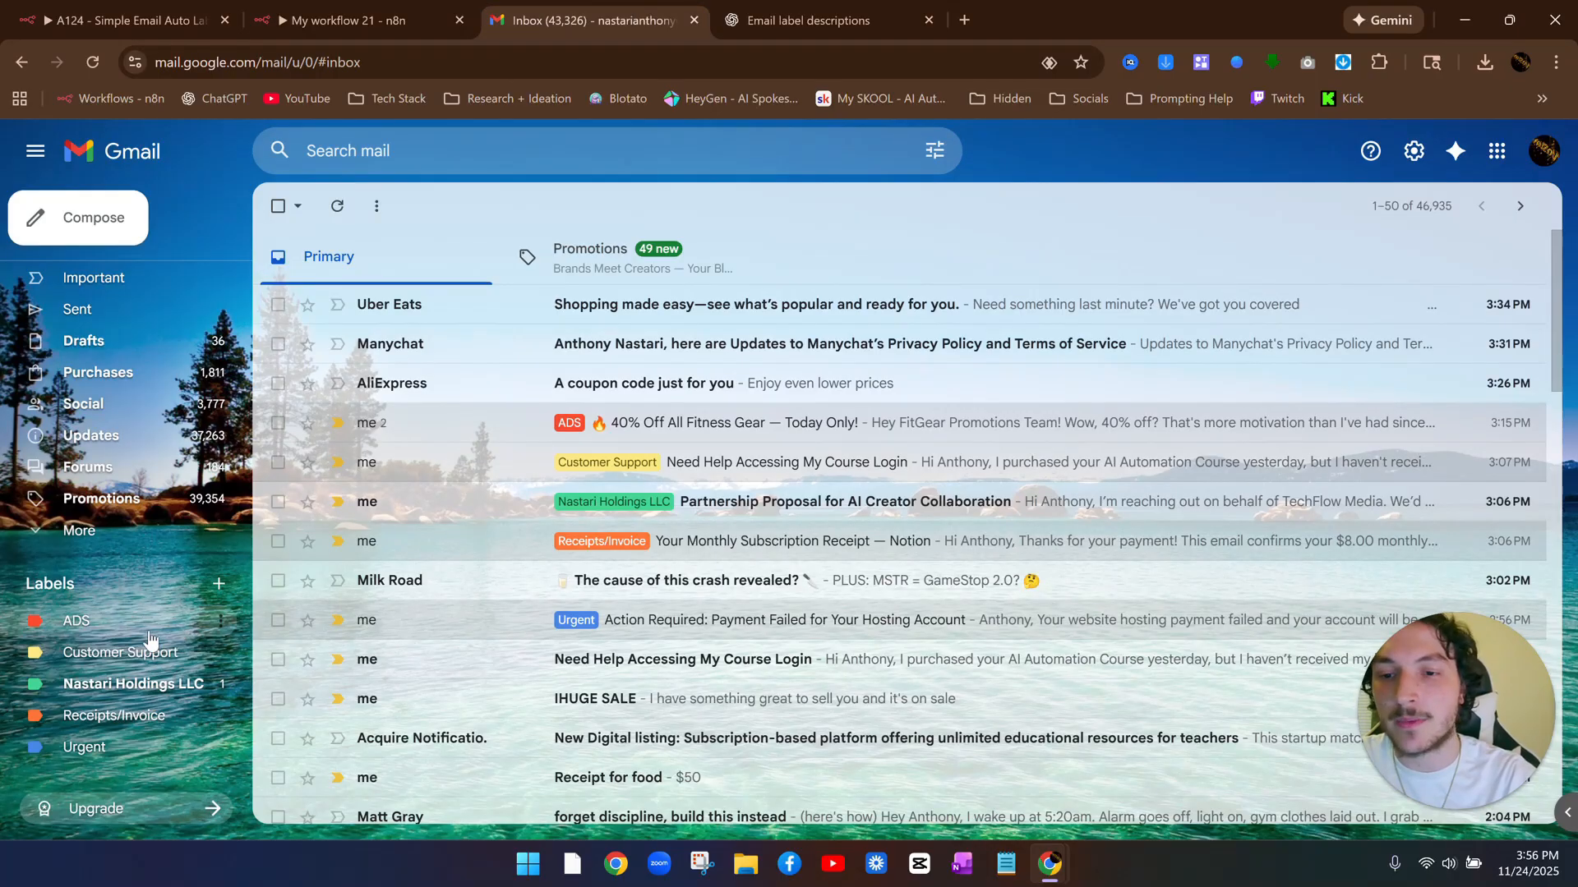
left_click(382, 21)
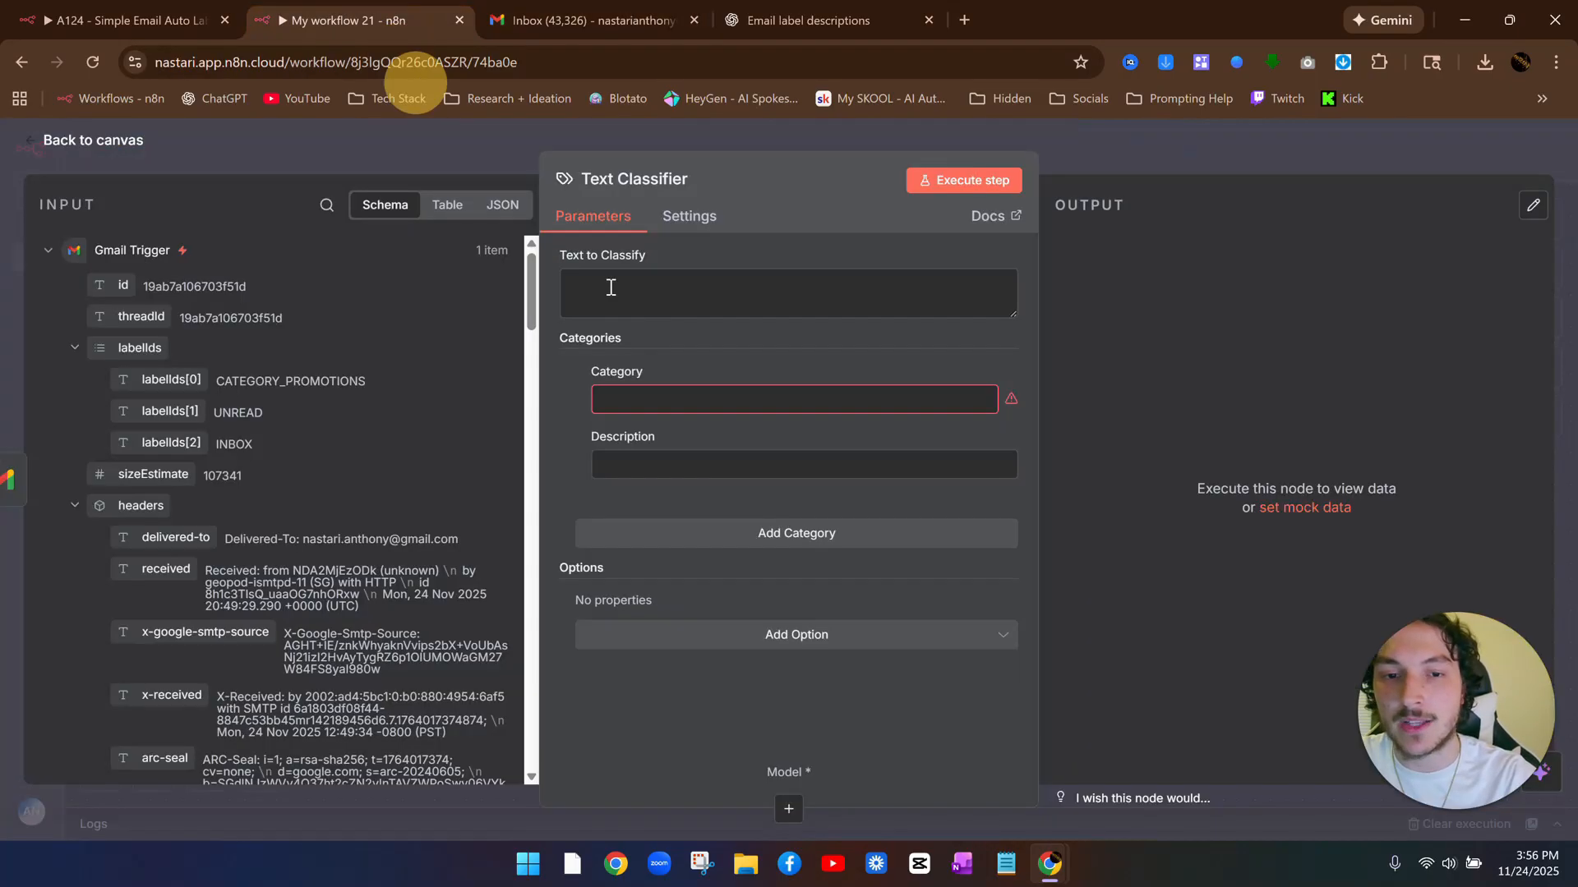
left_click(758, 548)
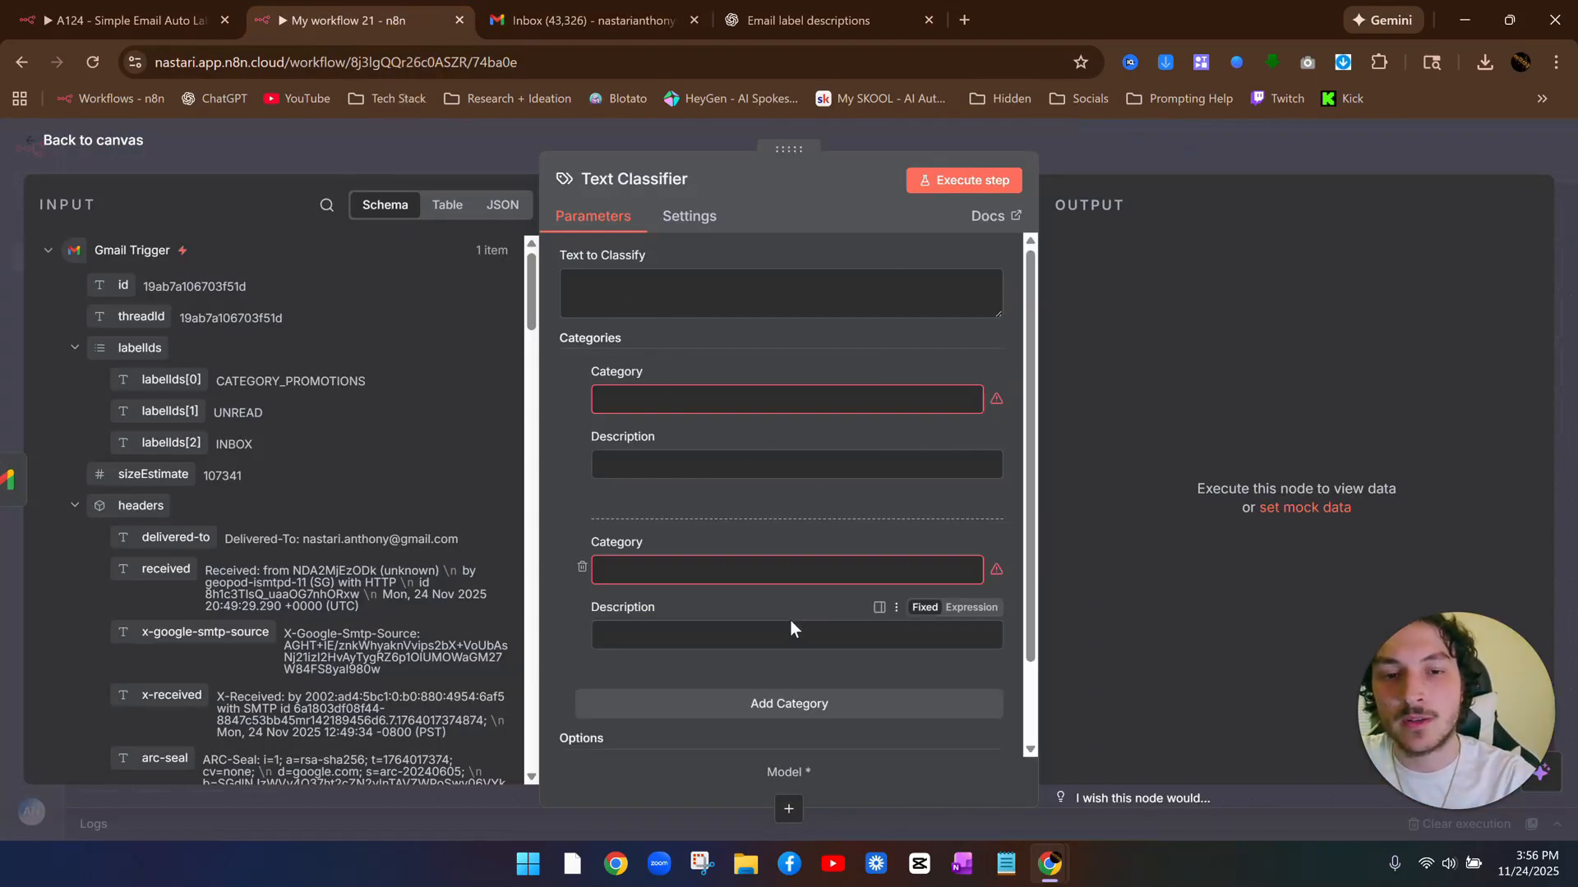
left_click(744, 574)
scroll(778, 617, "down", 1)
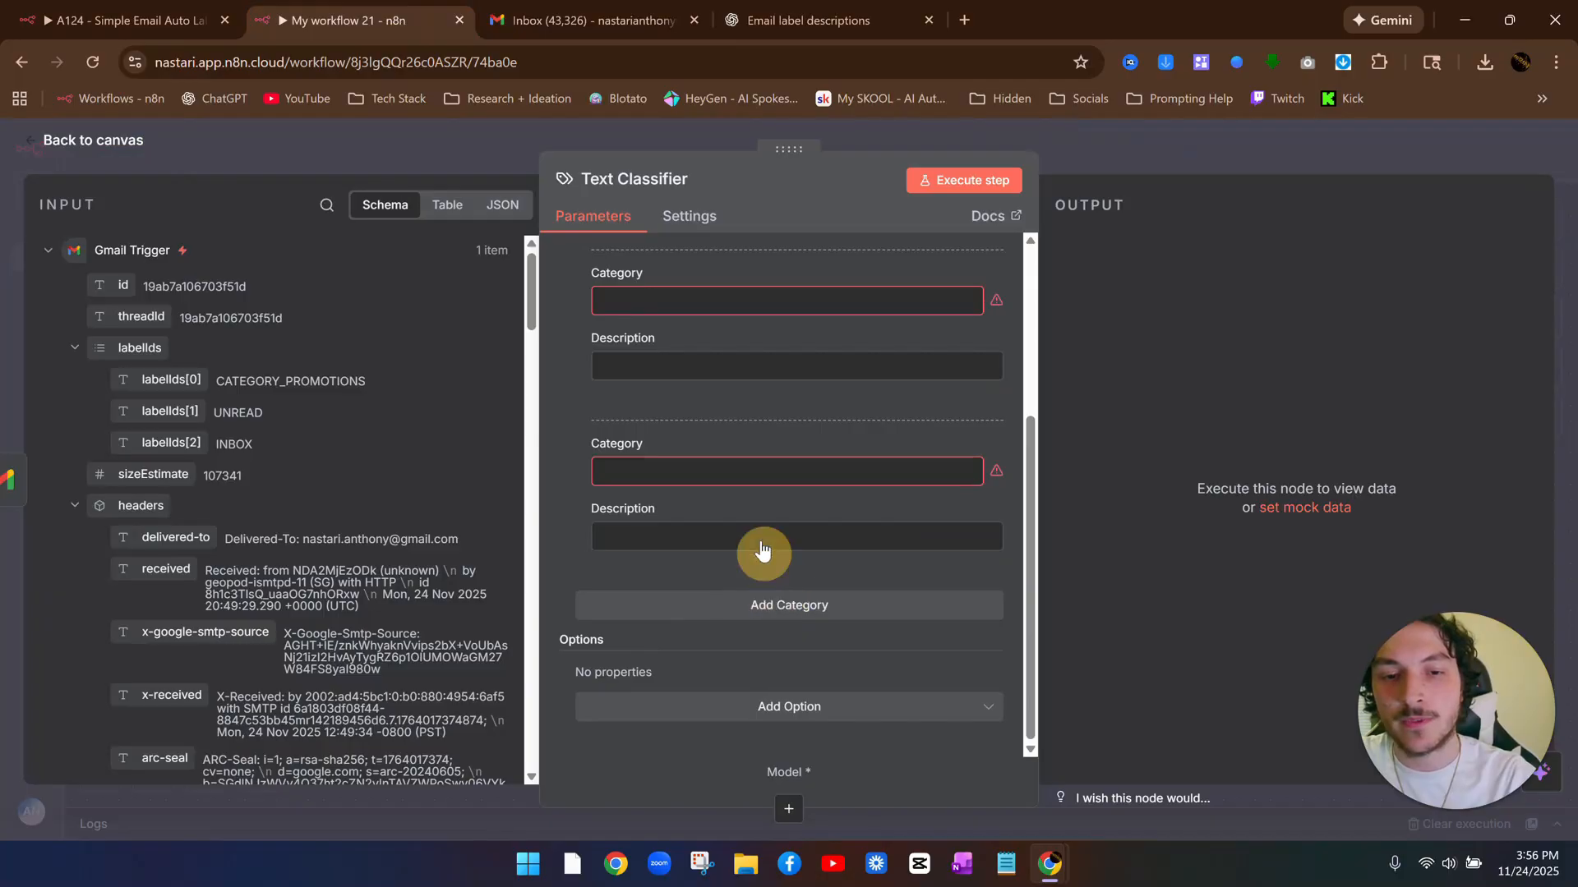
left_click(760, 605)
scroll(748, 547, "up", 2)
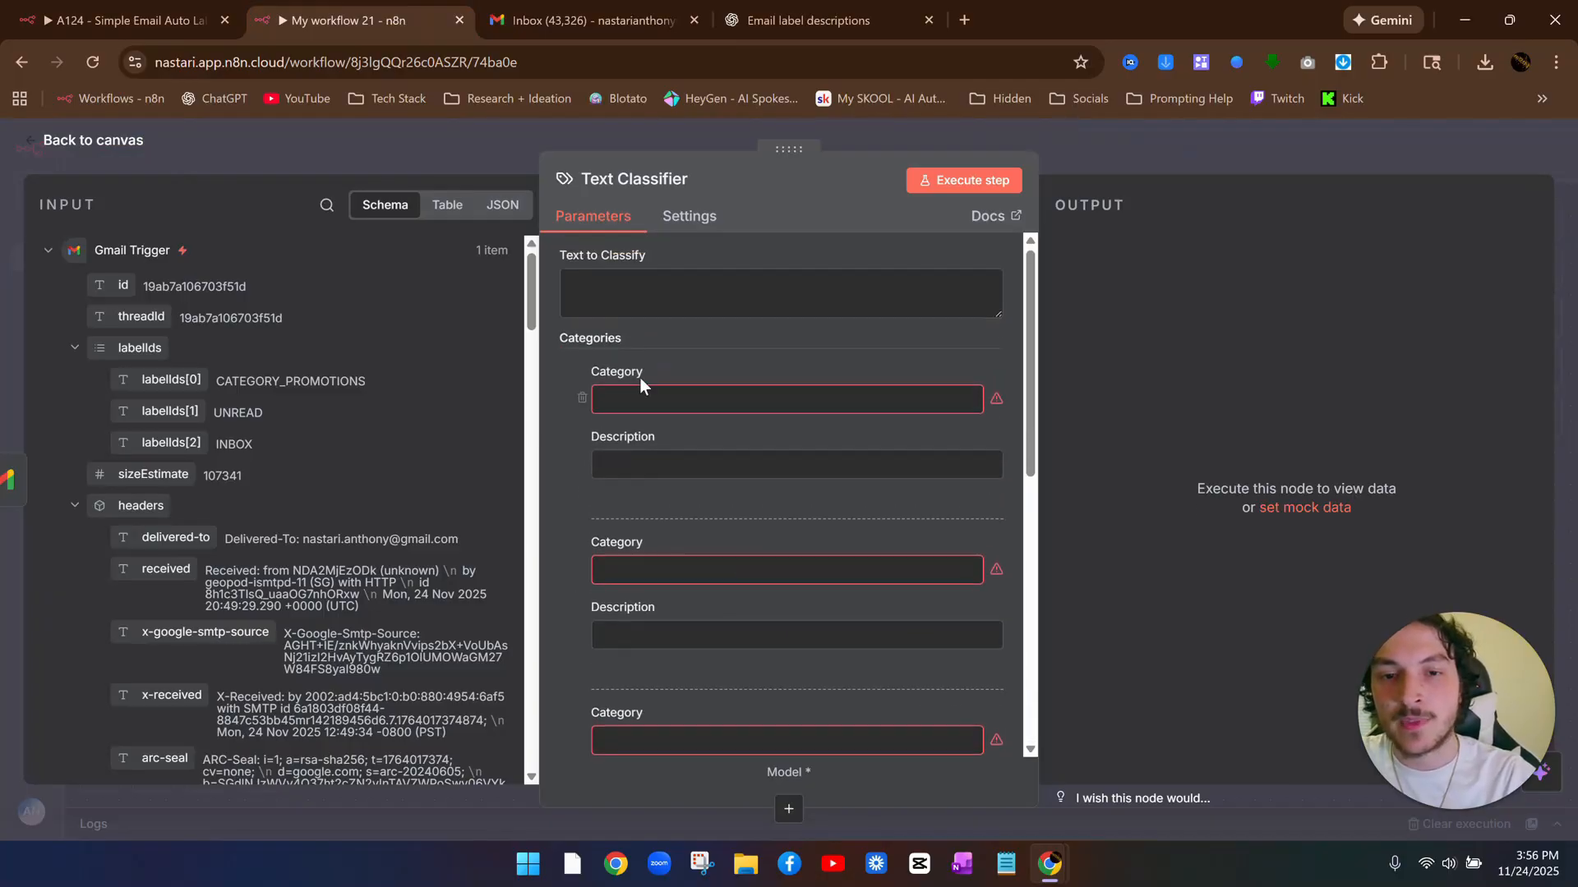
Name the first two Text Classifier categories "Ads" and "Customer Support"
left_click(658, 401)
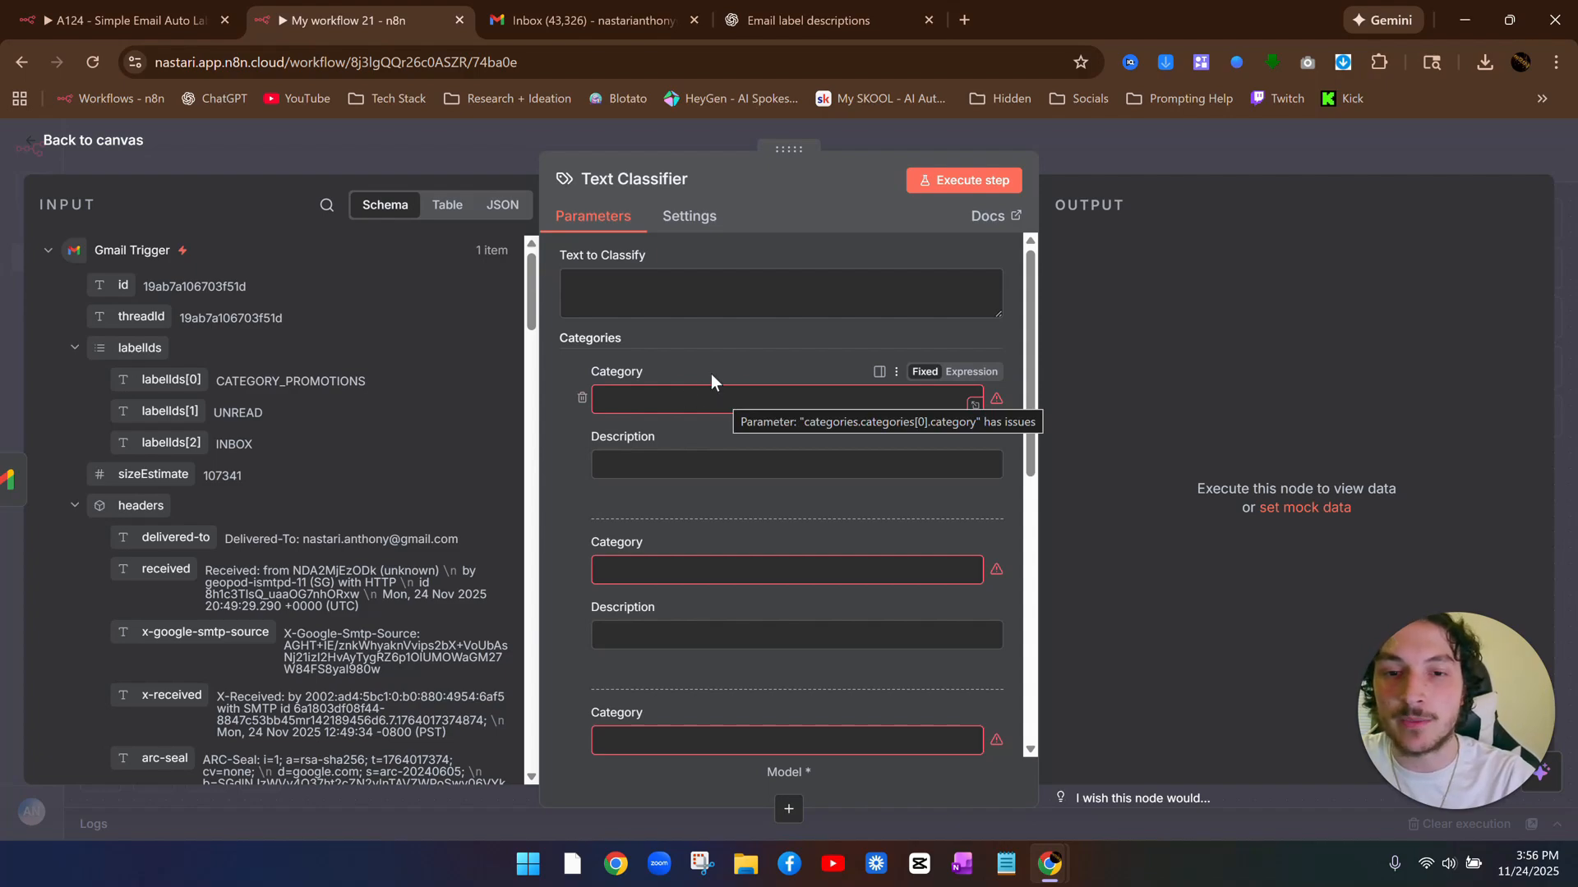
left_click(679, 402)
type("Ads")
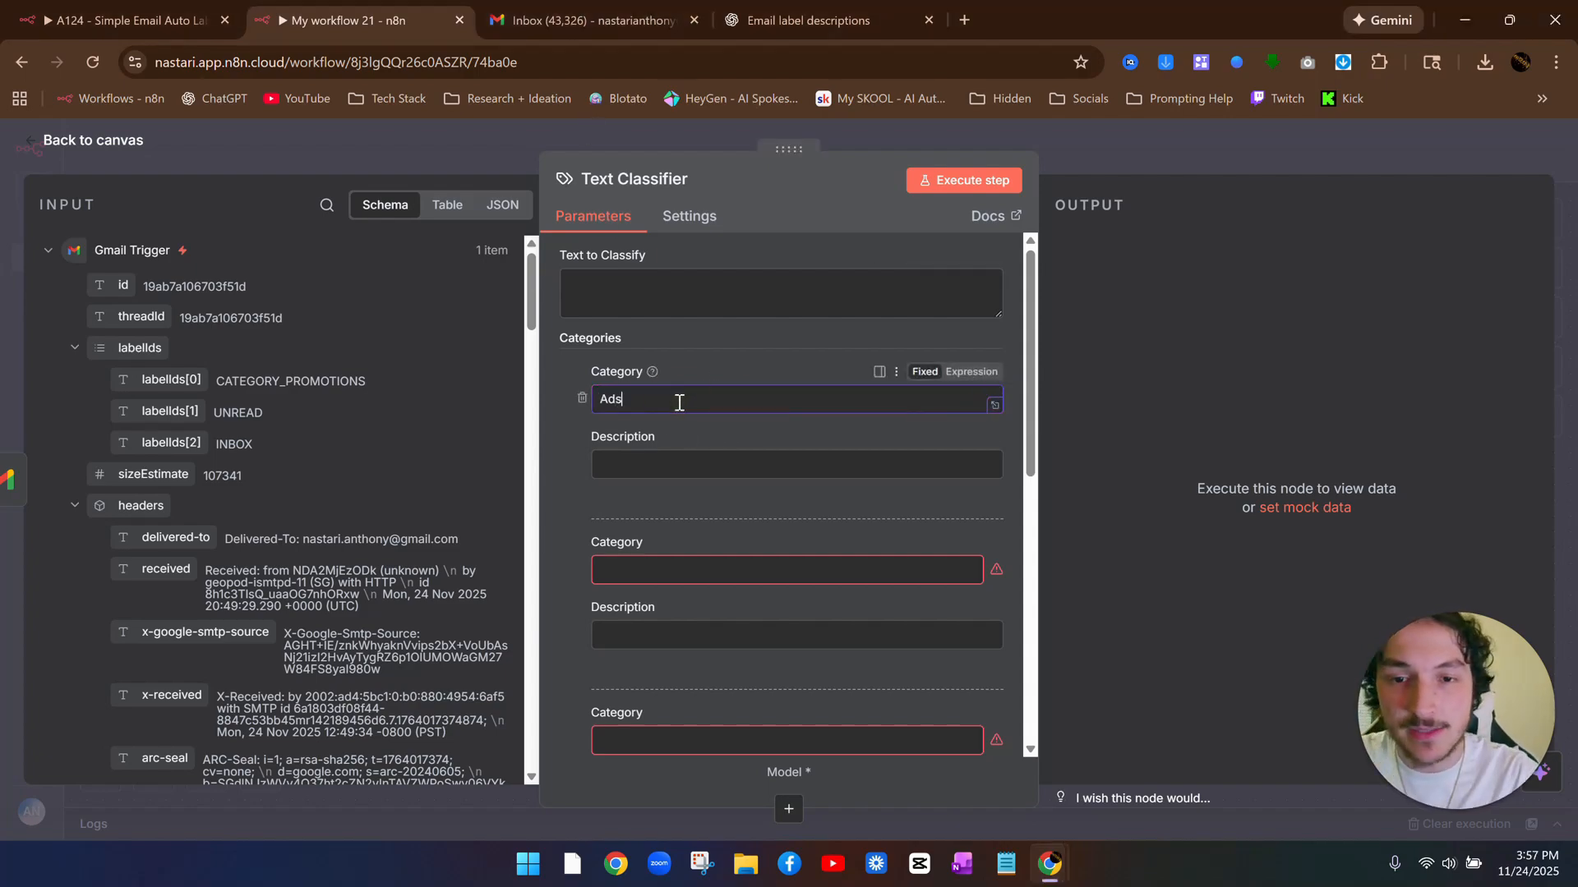
left_click(703, 560)
type("Customer Suppor")
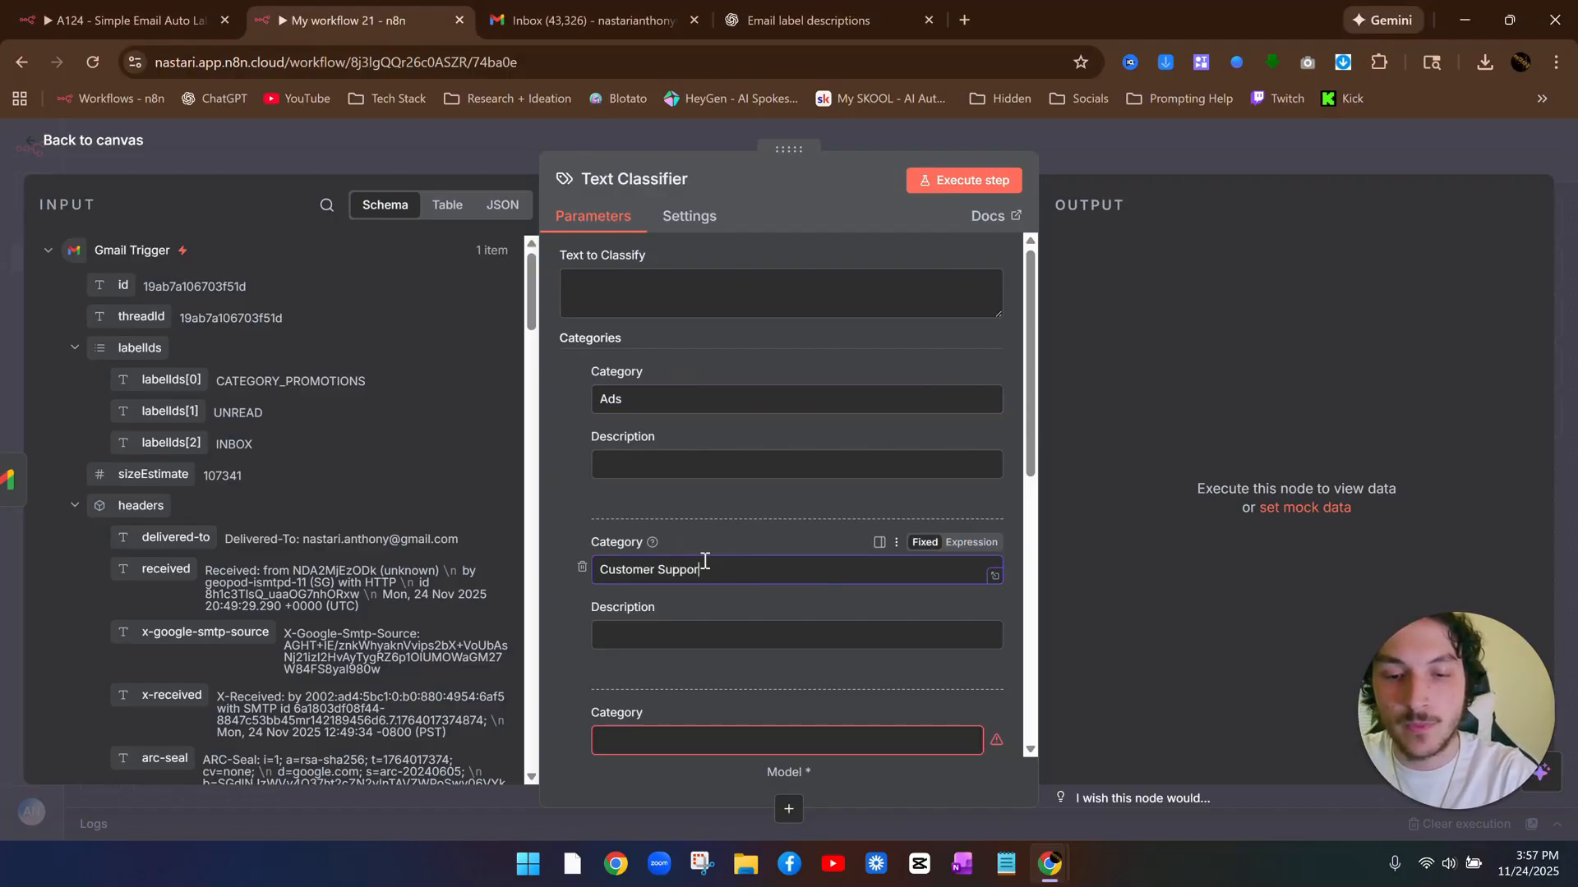
type("t")
Name the last three Text Classifier categories "Nastari Holdings LLC", "Receipts/Invoice" and "Urgent"
scroll(705, 561, "down", 2)
left_click(705, 546)
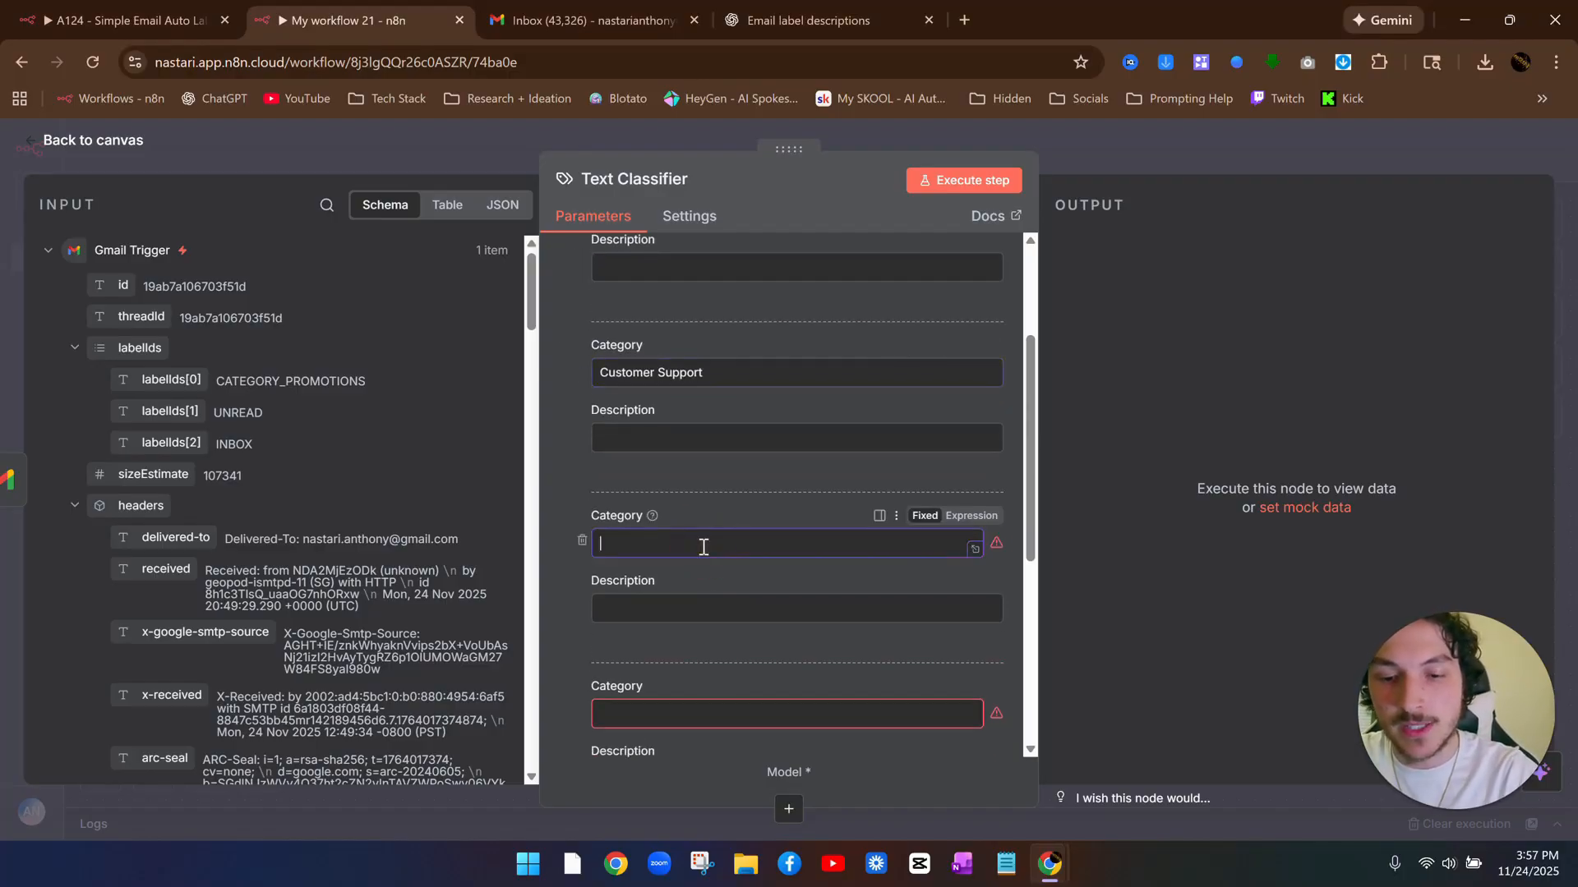
type("Nastari Holdin")
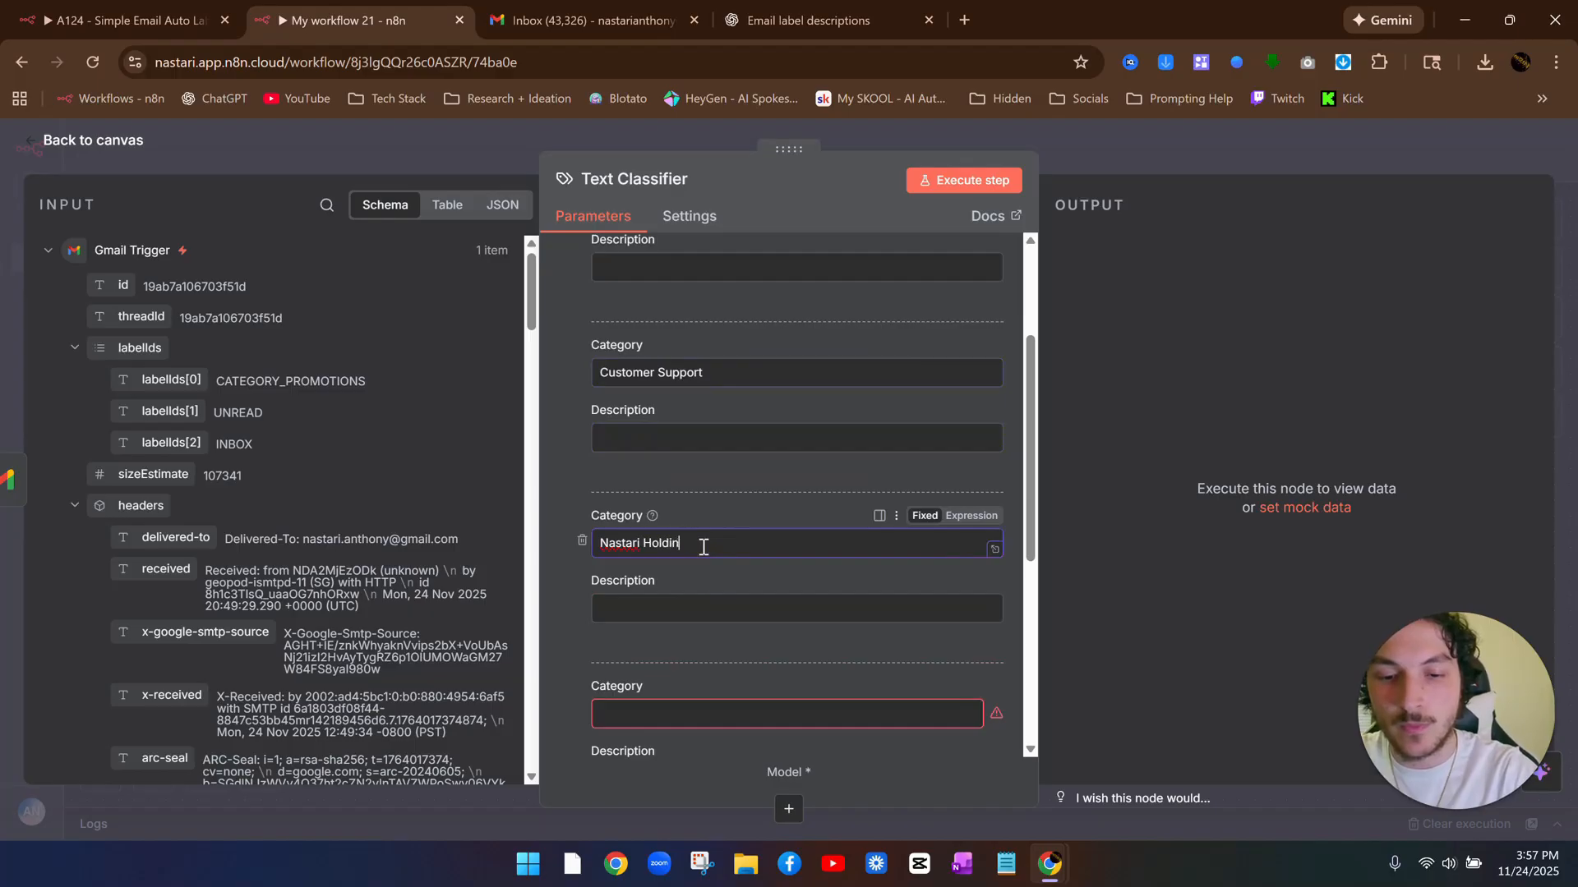
type("gs LLC")
scroll(704, 547, "down", 2)
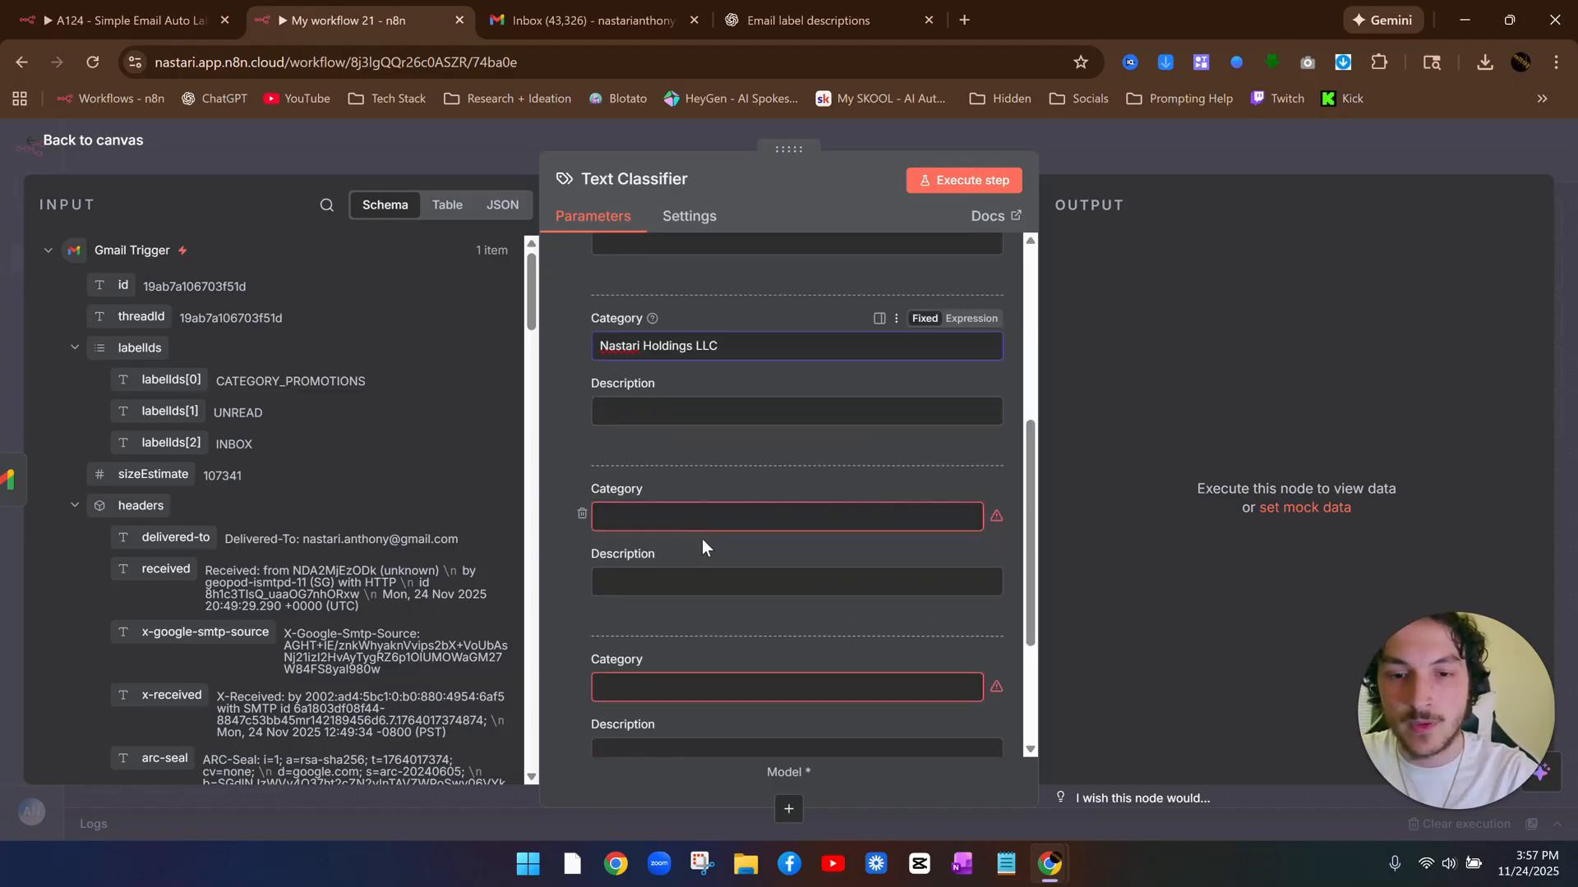
left_click(692, 521)
type("Receipts/Invoice")
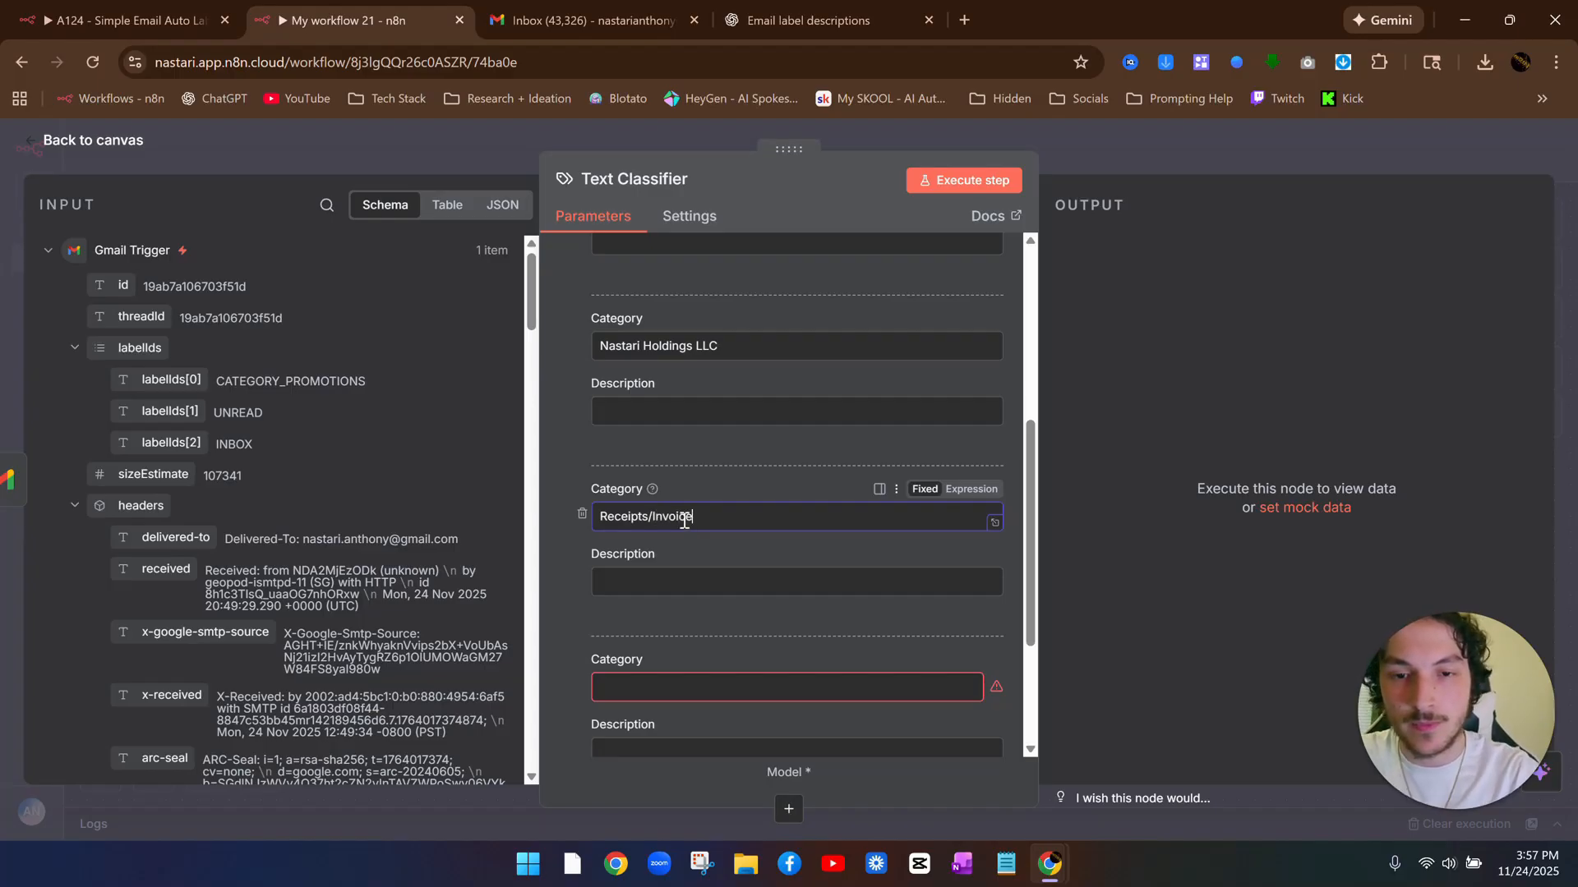
scroll(684, 521, "down", 2)
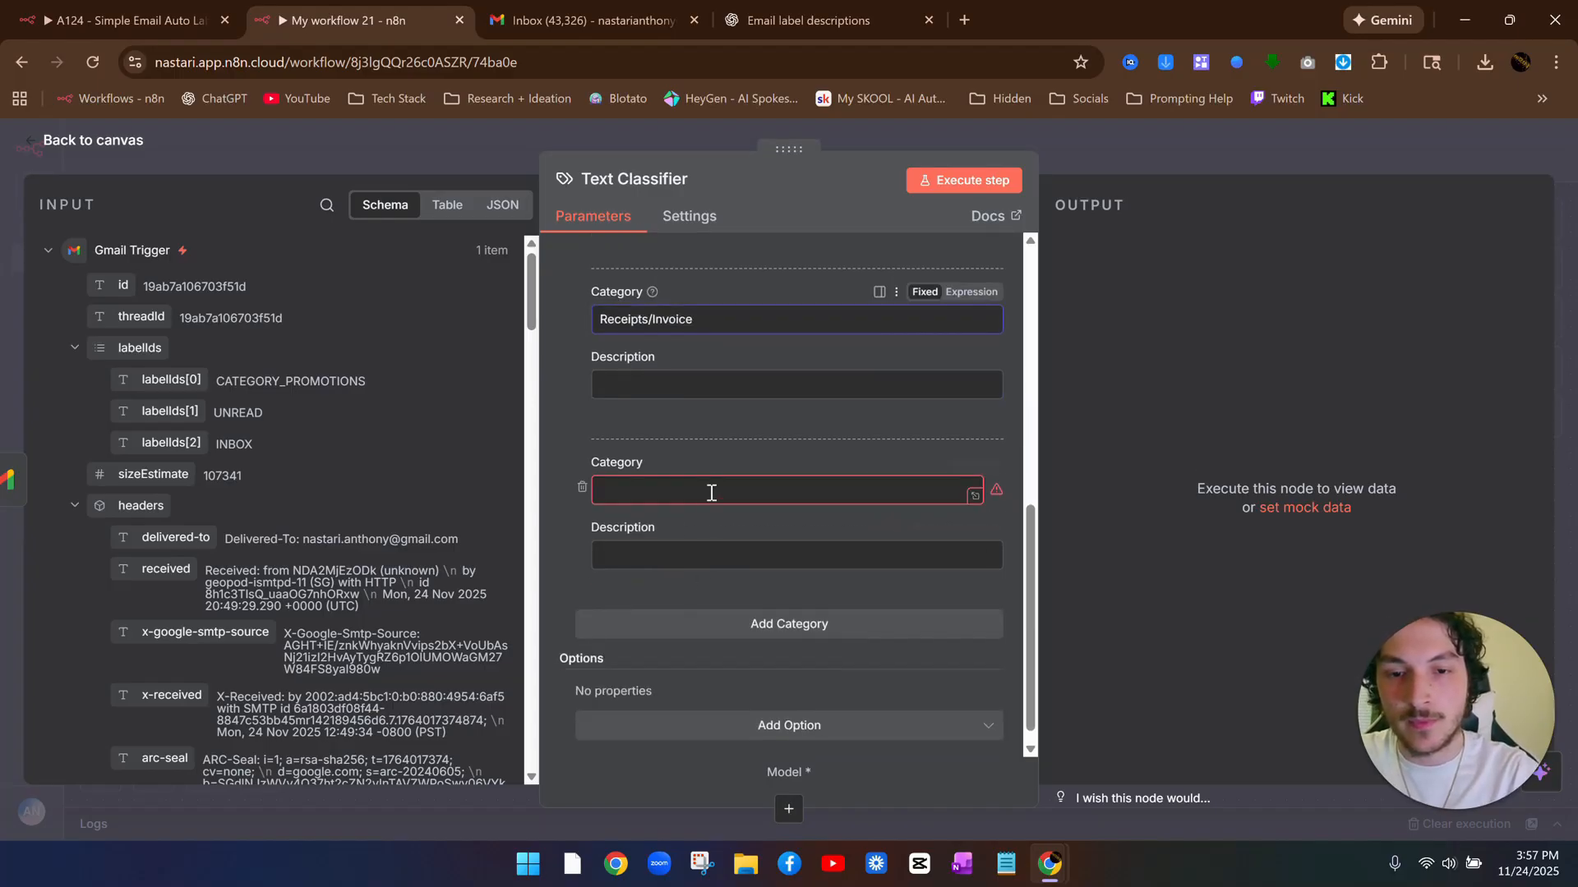
left_click(708, 485)
type("Urgent")
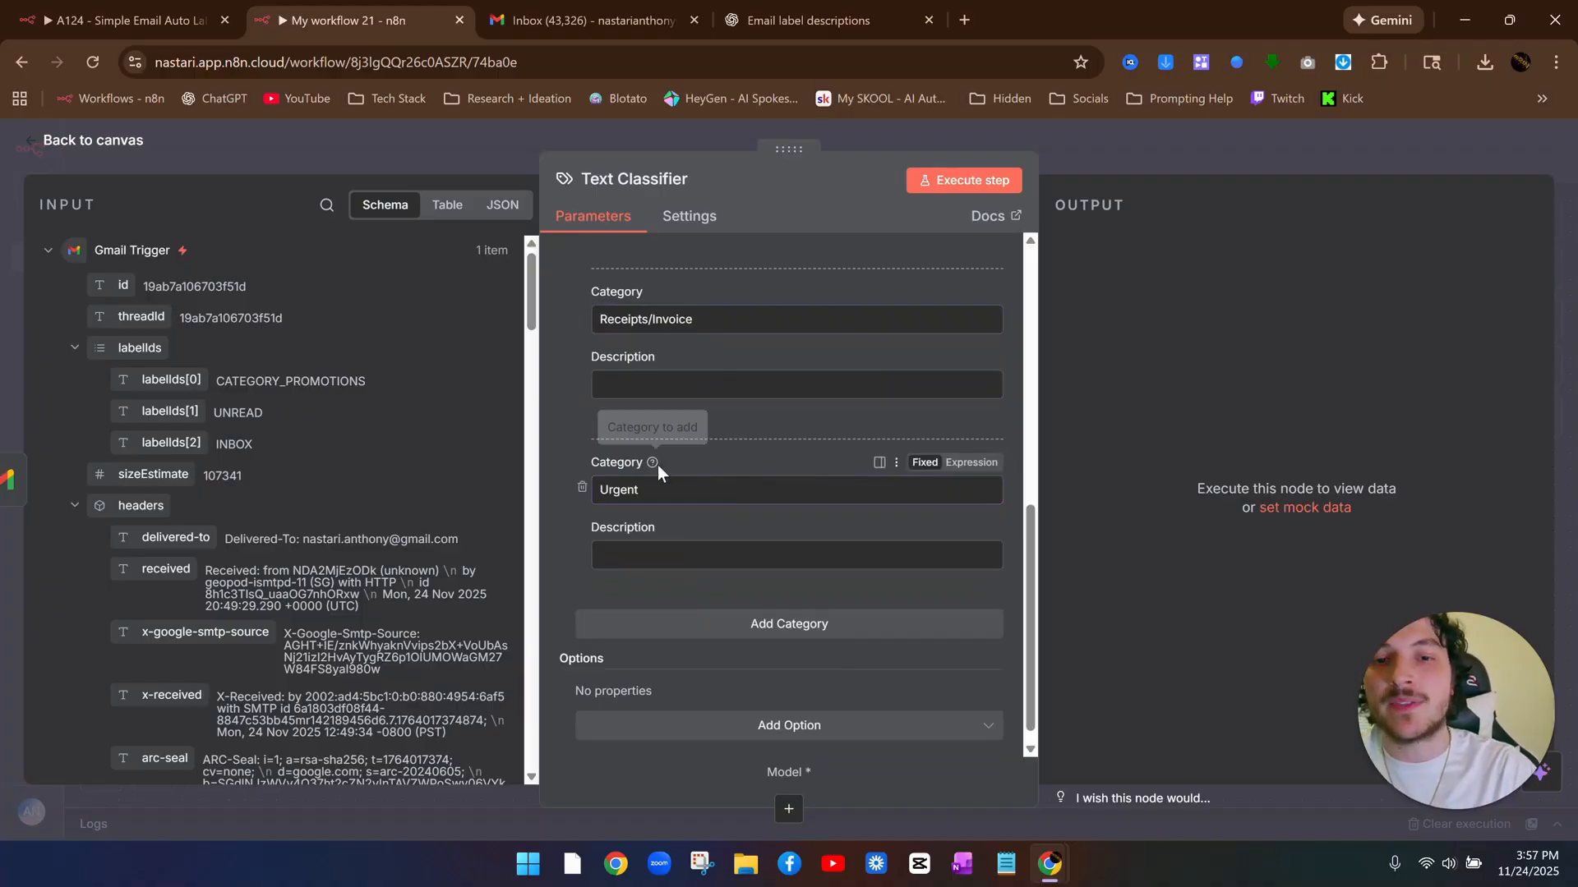
Switch to the ChatGPT email label descriptions and copy the ADS definition with its include and exclude rules
scroll(657, 465, "up", 5)
scroll(648, 460, "up", 1)
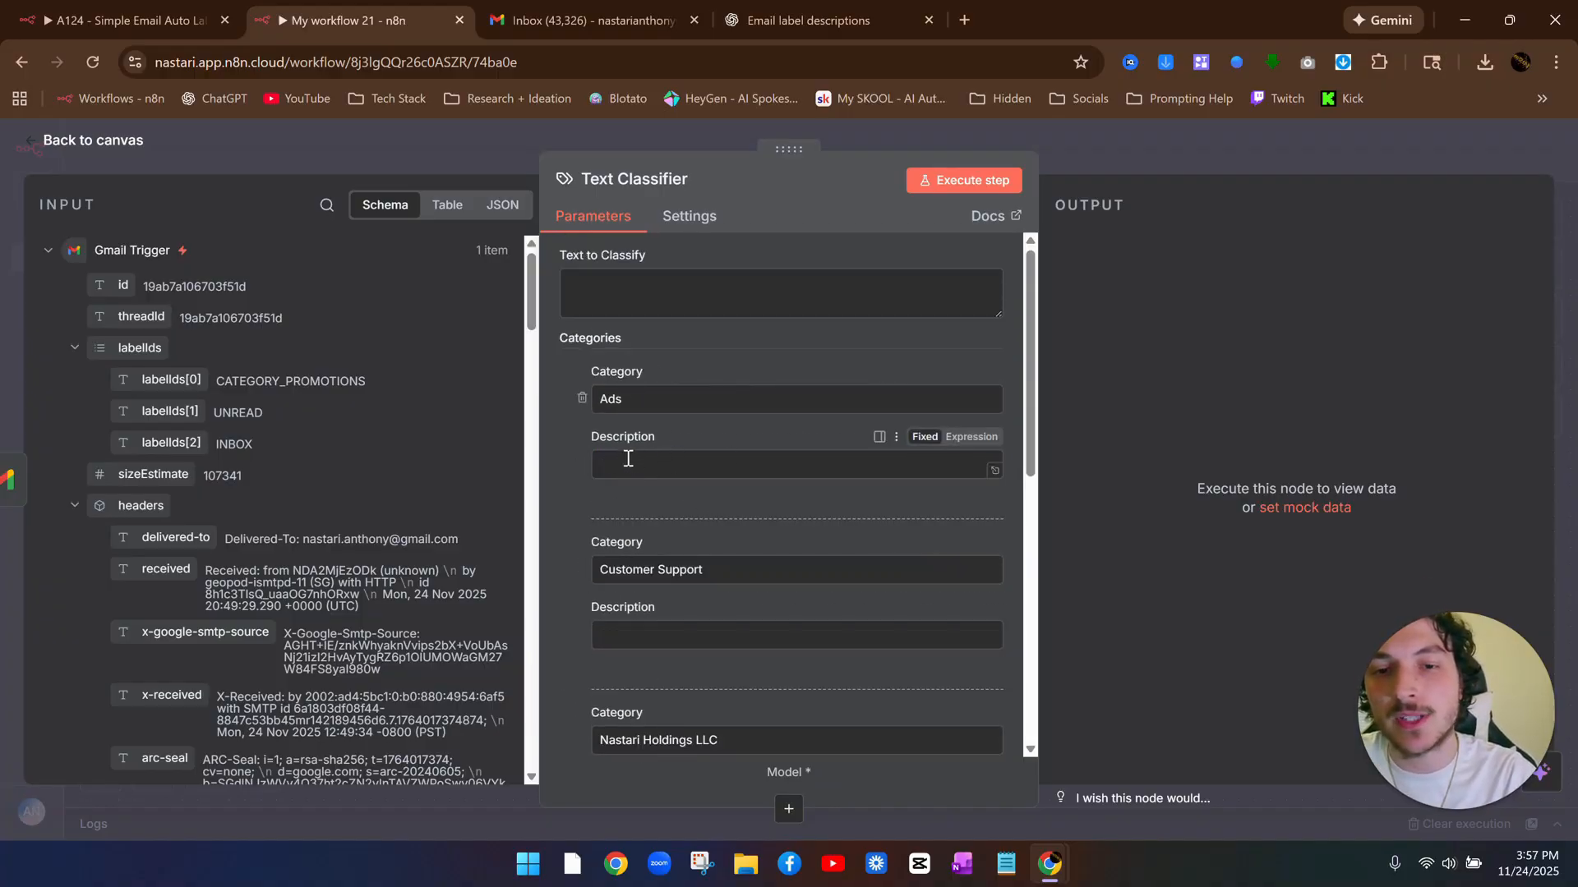
left_click(786, 18)
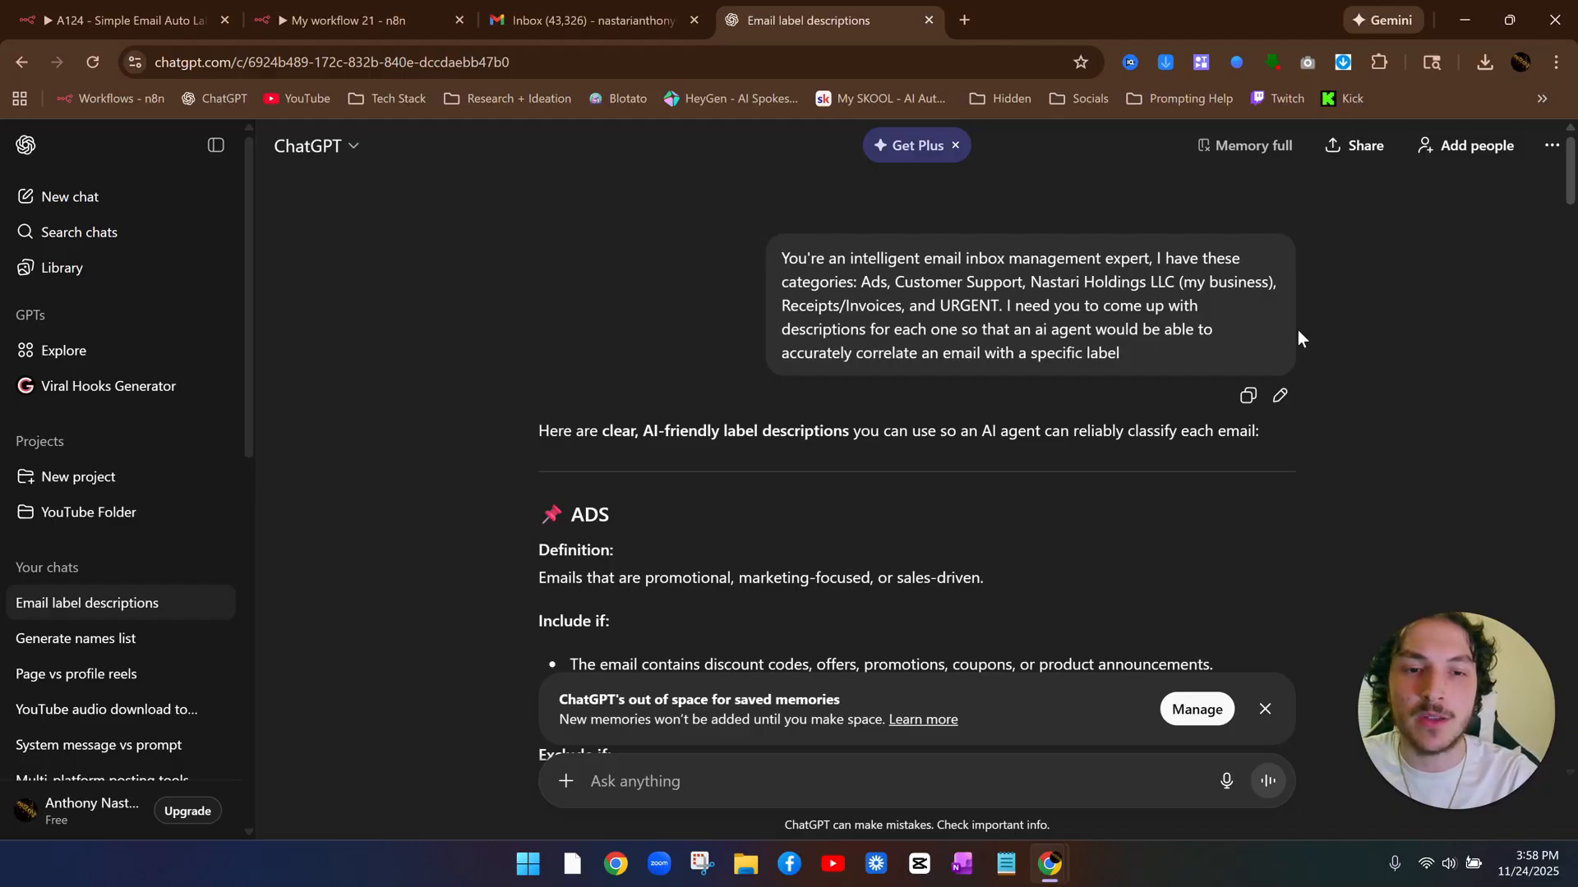
scroll(1300, 345, "down", 4)
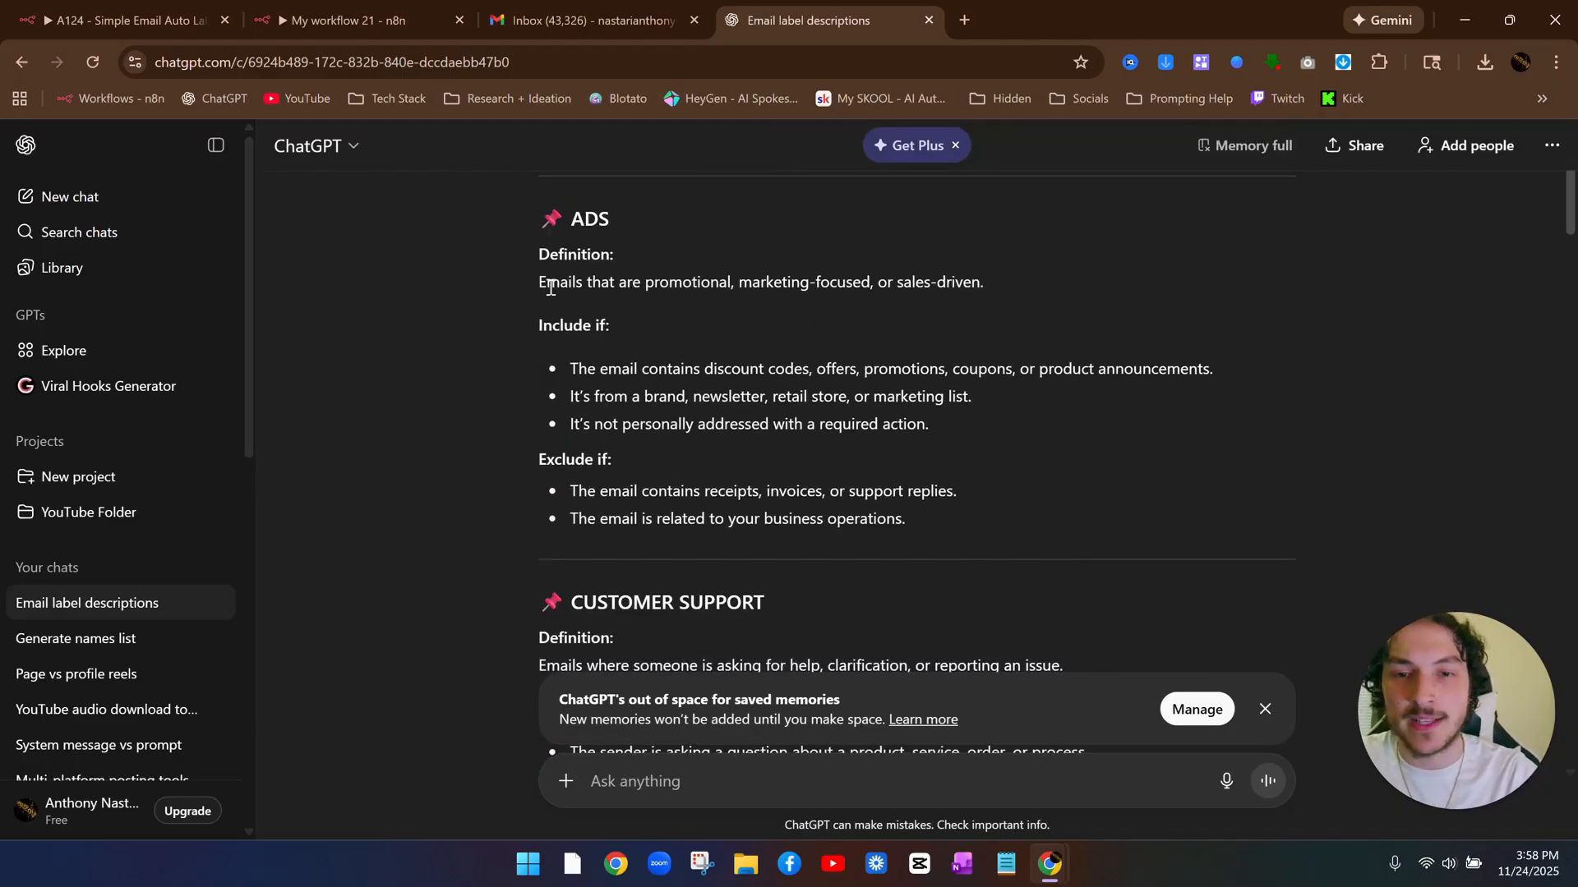
left_click_drag(906, 526, 495, 280)
right_click(608, 302)
left_click(633, 315)
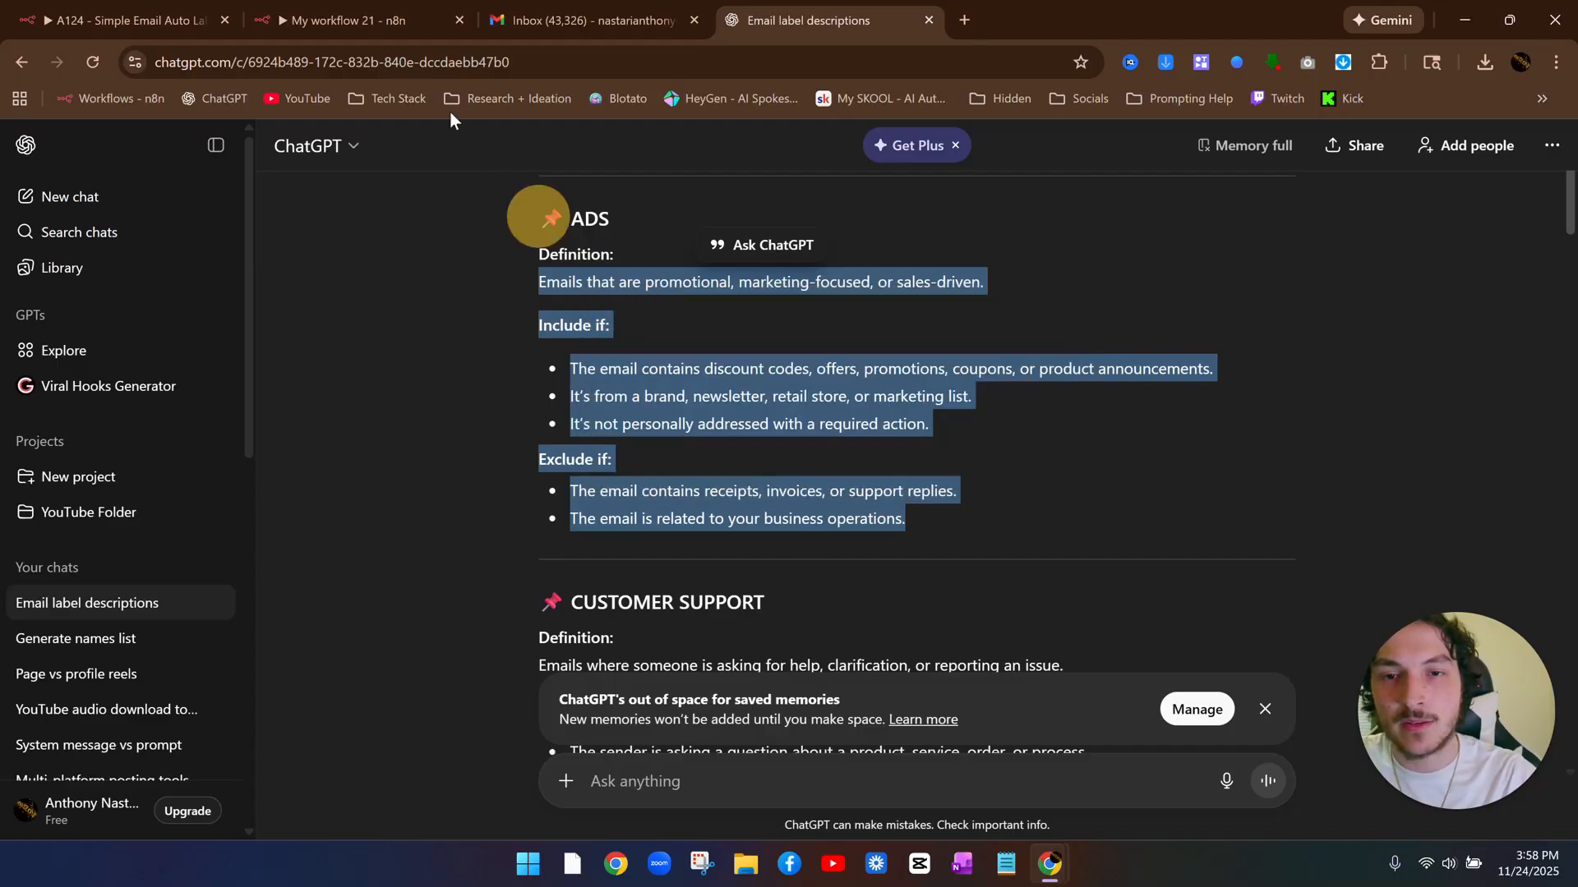
Return to the n8n workflow, paste the copied text as the Ads category's description and check it in the expanded editor
left_click(347, 23)
left_click(633, 462)
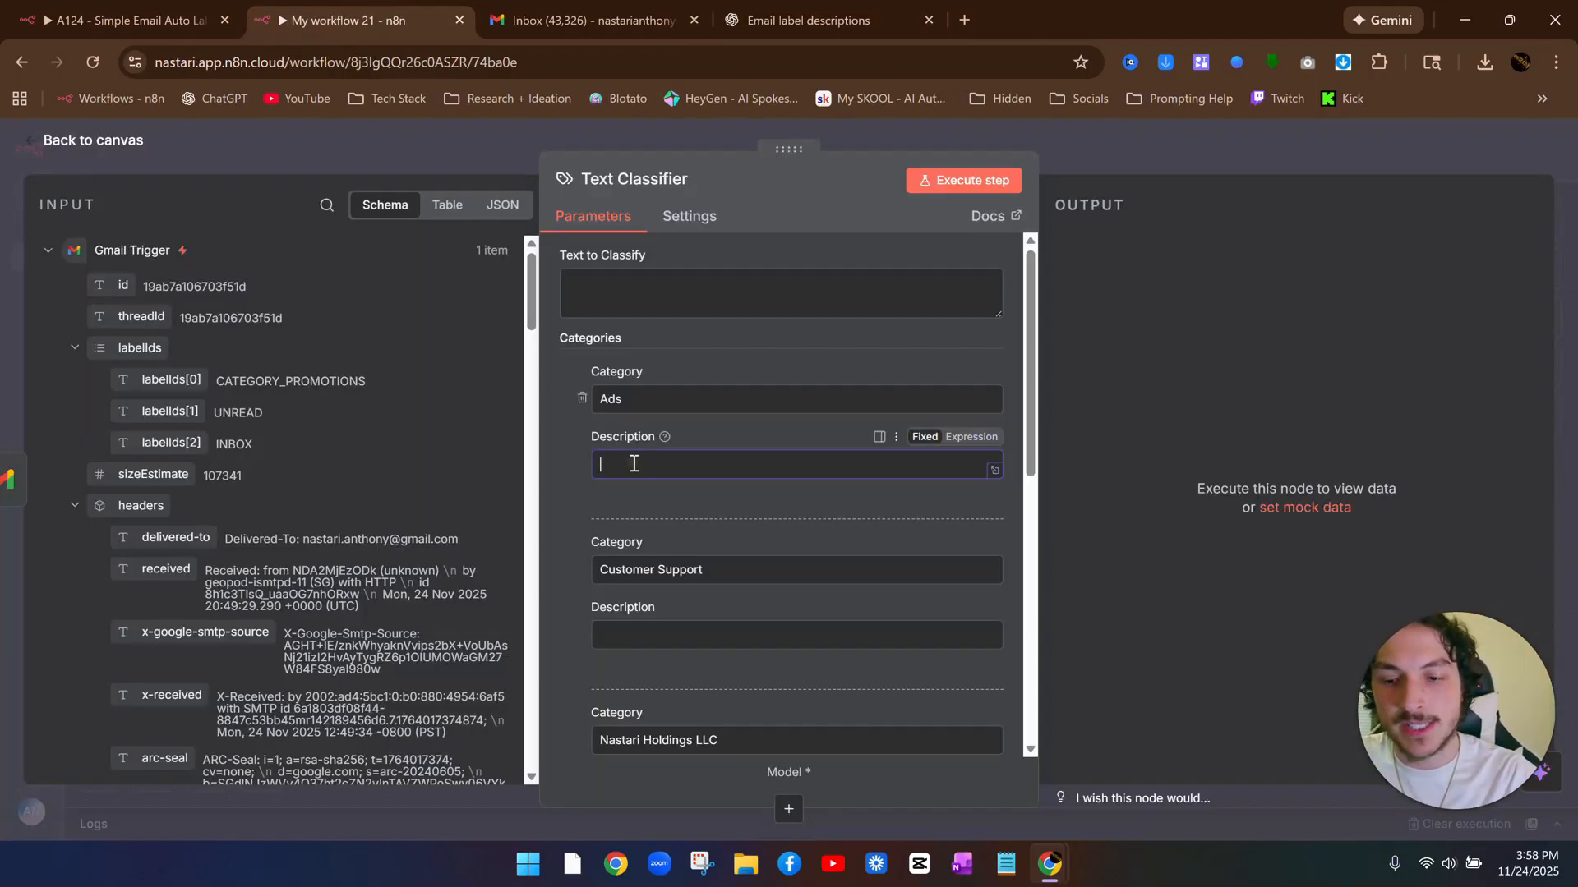
key("ctrl+v")
left_click(994, 469)
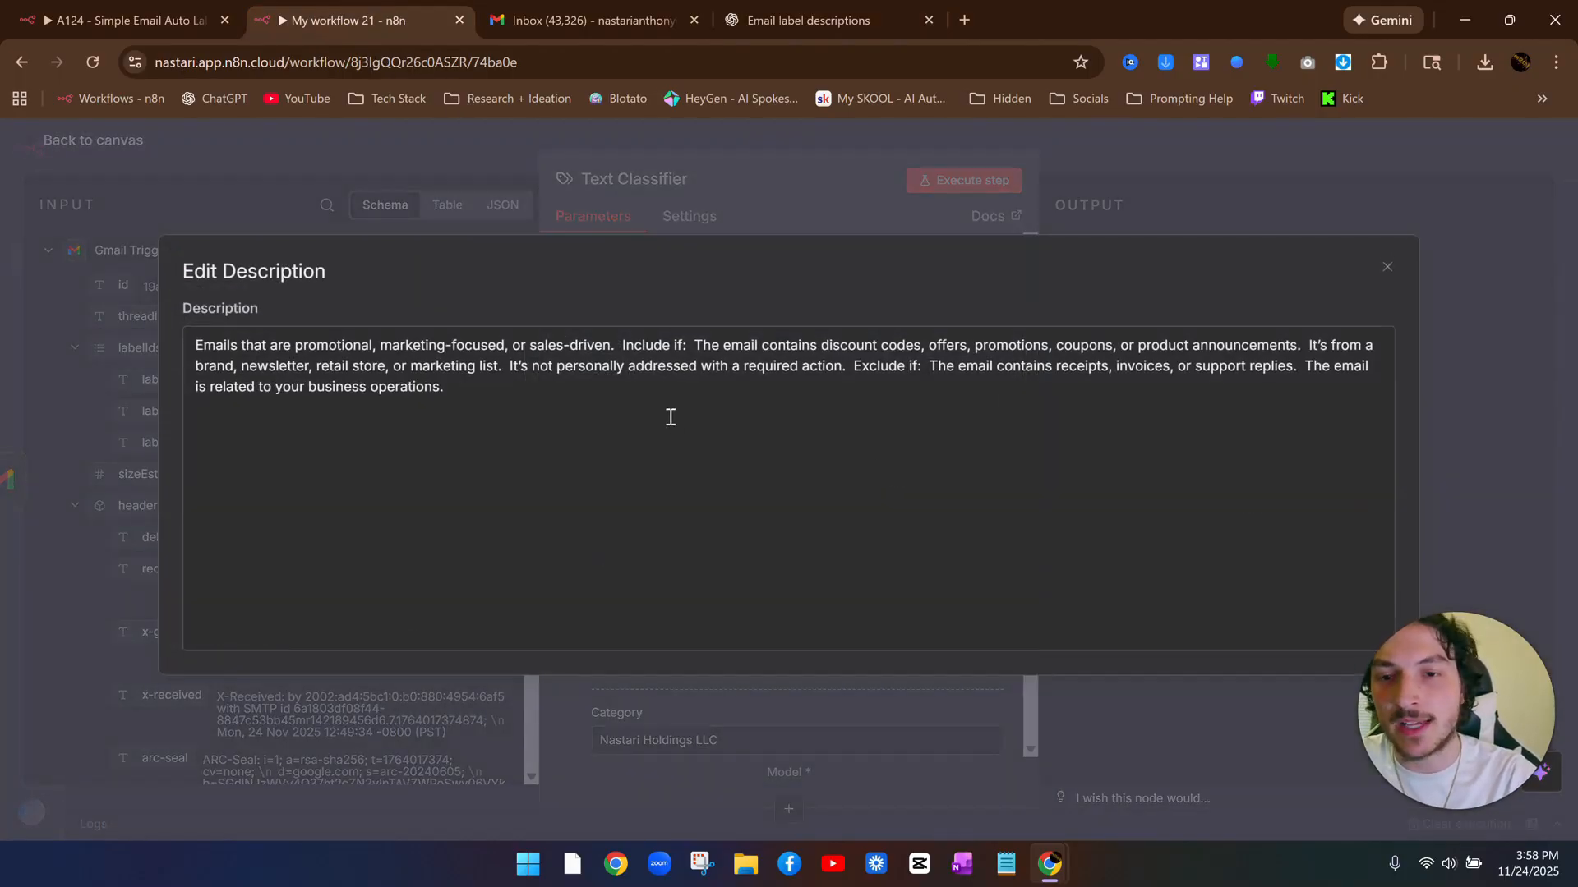
left_click(765, 195)
scroll(690, 424, "down", 7)
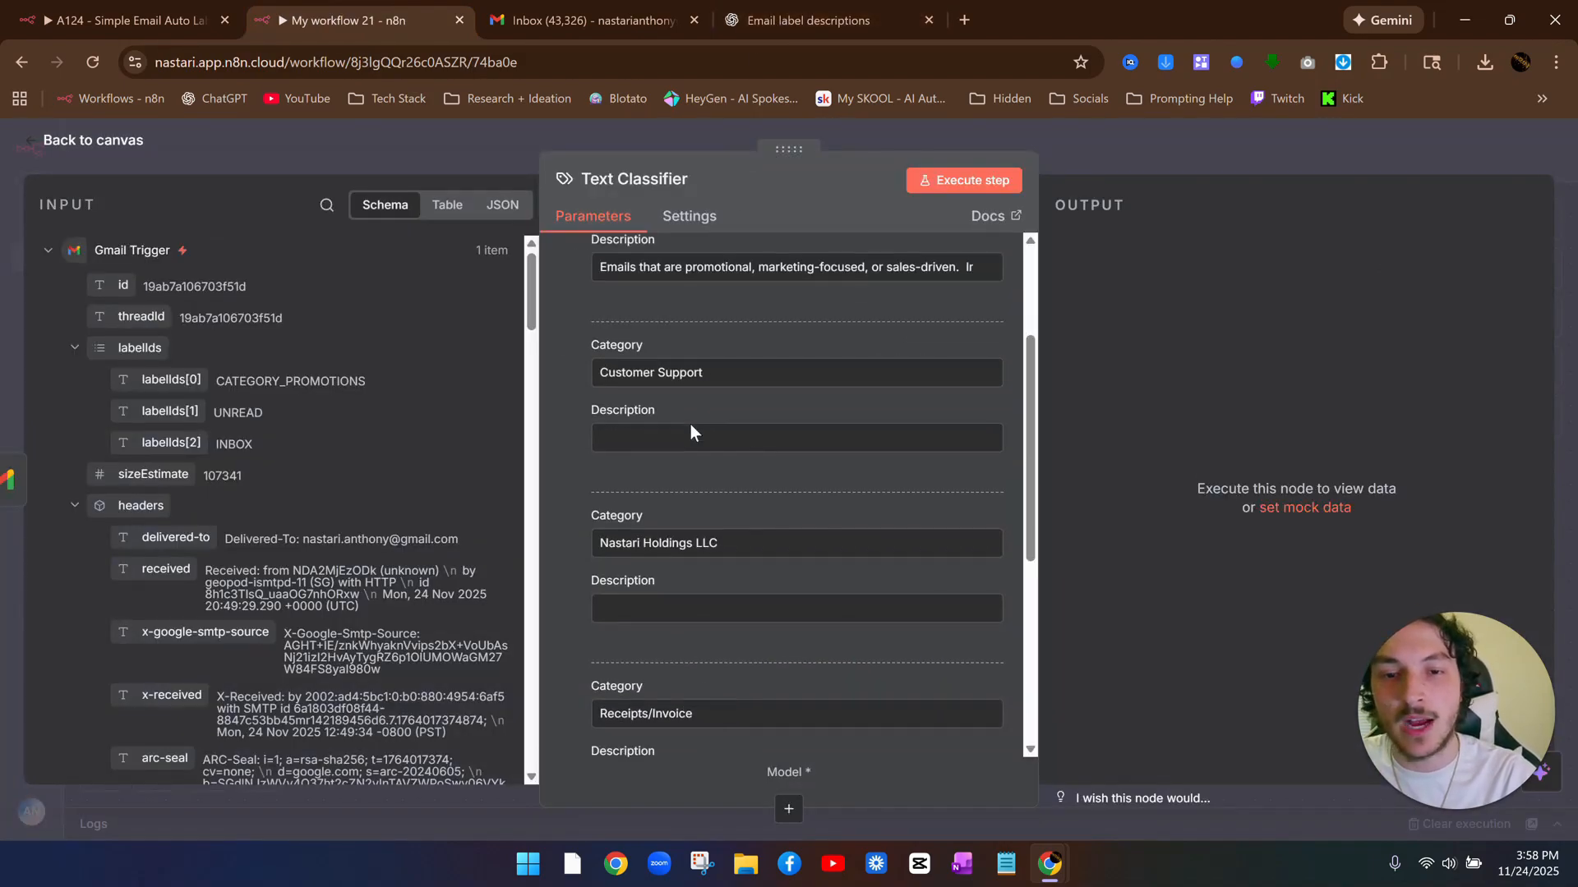
scroll(689, 435, "up", 7)
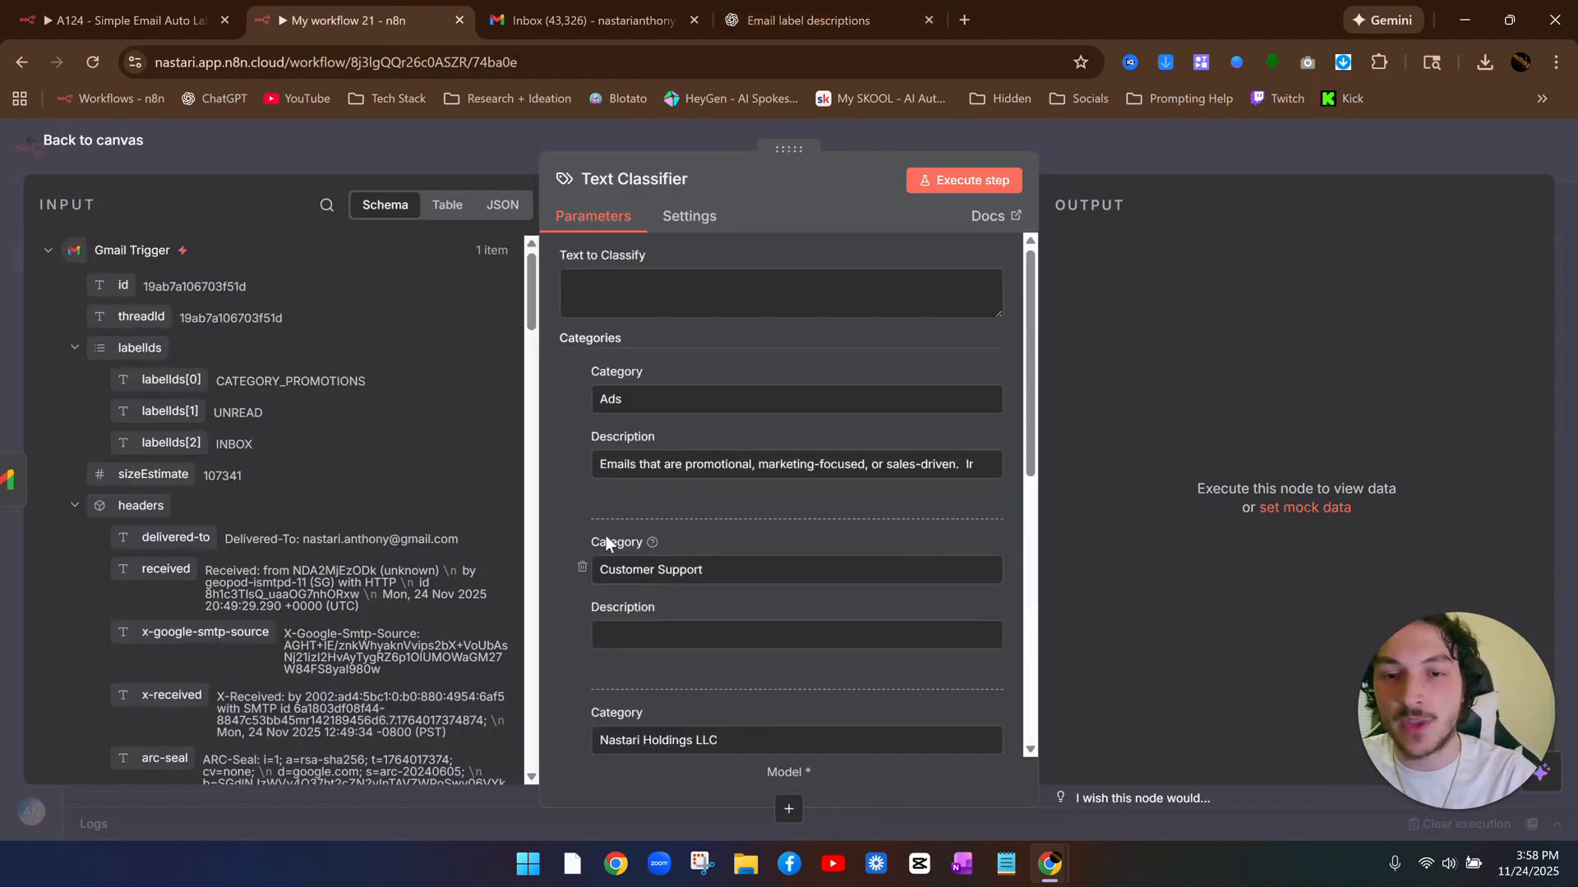
scroll(617, 561, "down", 7)
scroll(682, 542, "up", 5)
scroll(667, 530, "up", 3)
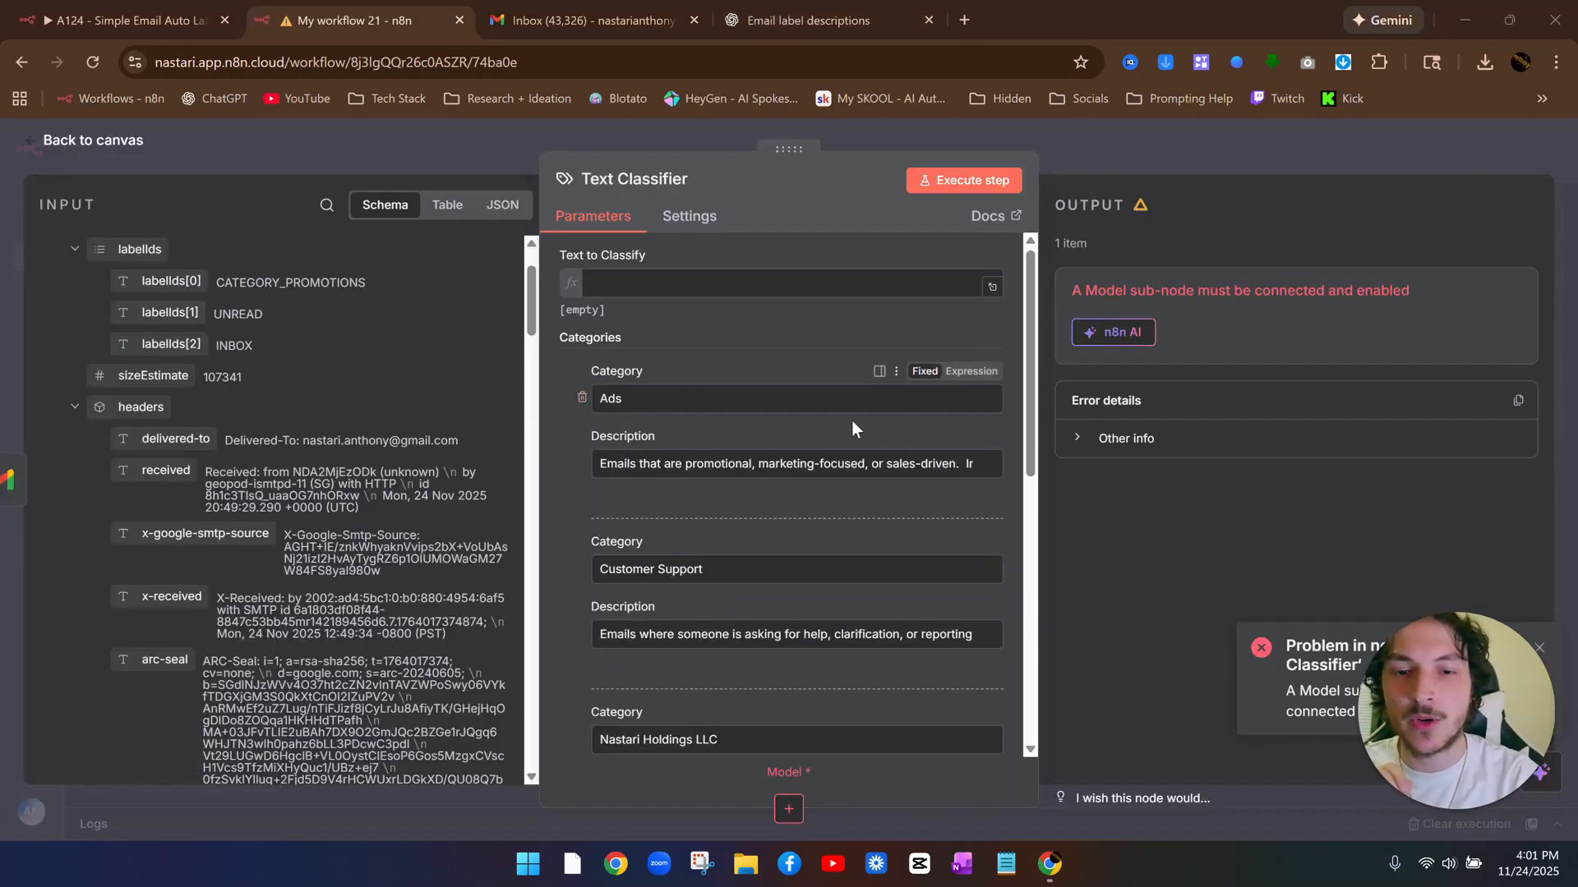
Add the Enable Auto-Fixing option to the Text Classifier
scroll(852, 421, "down", 9)
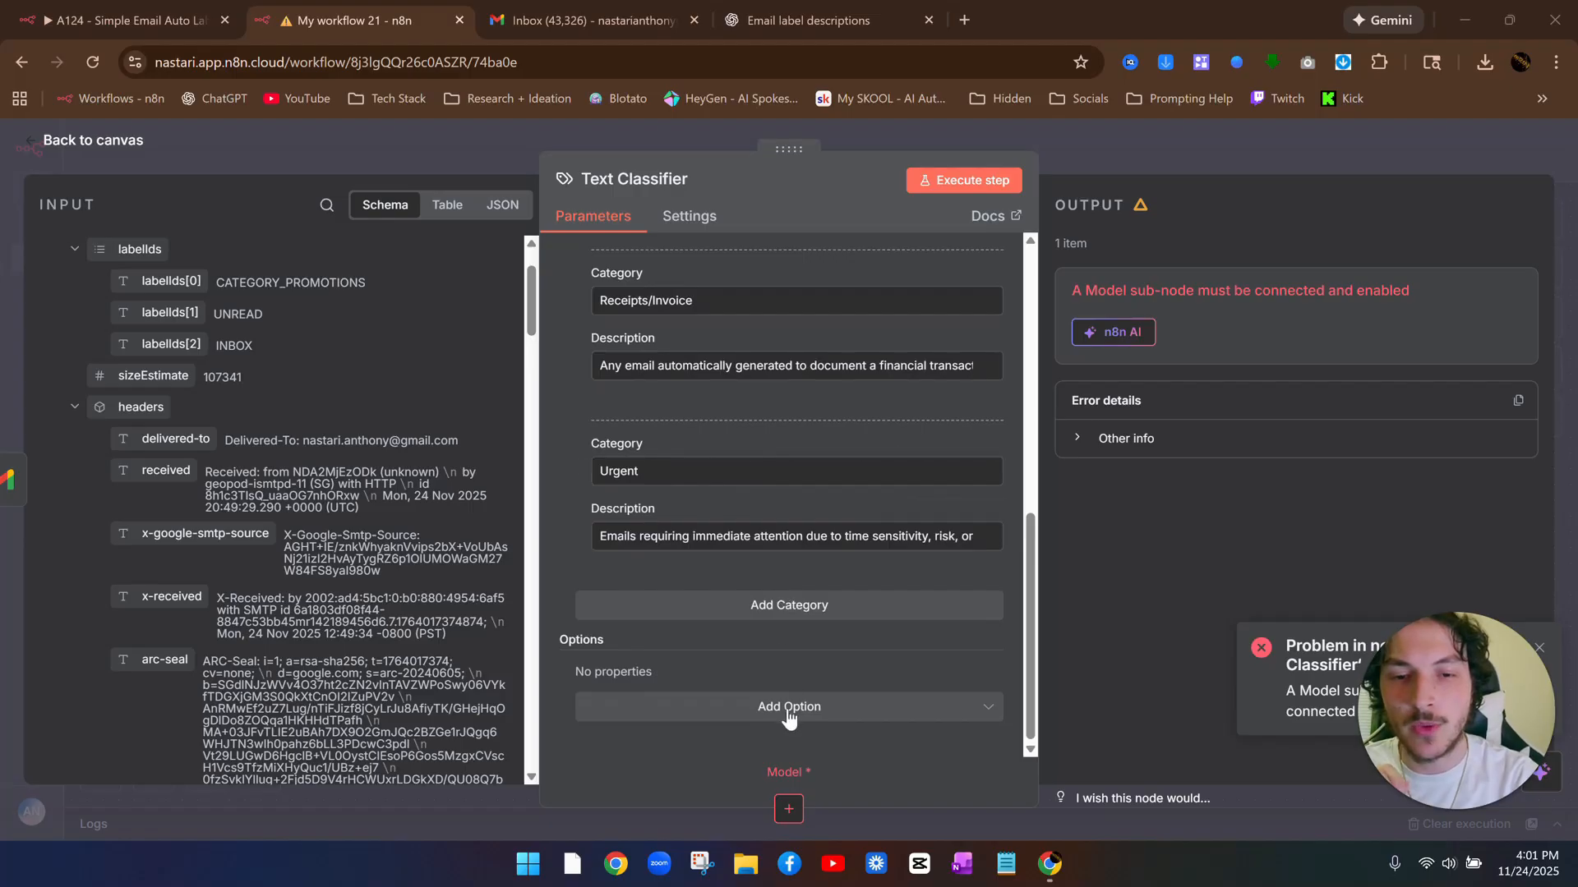
left_click(789, 711)
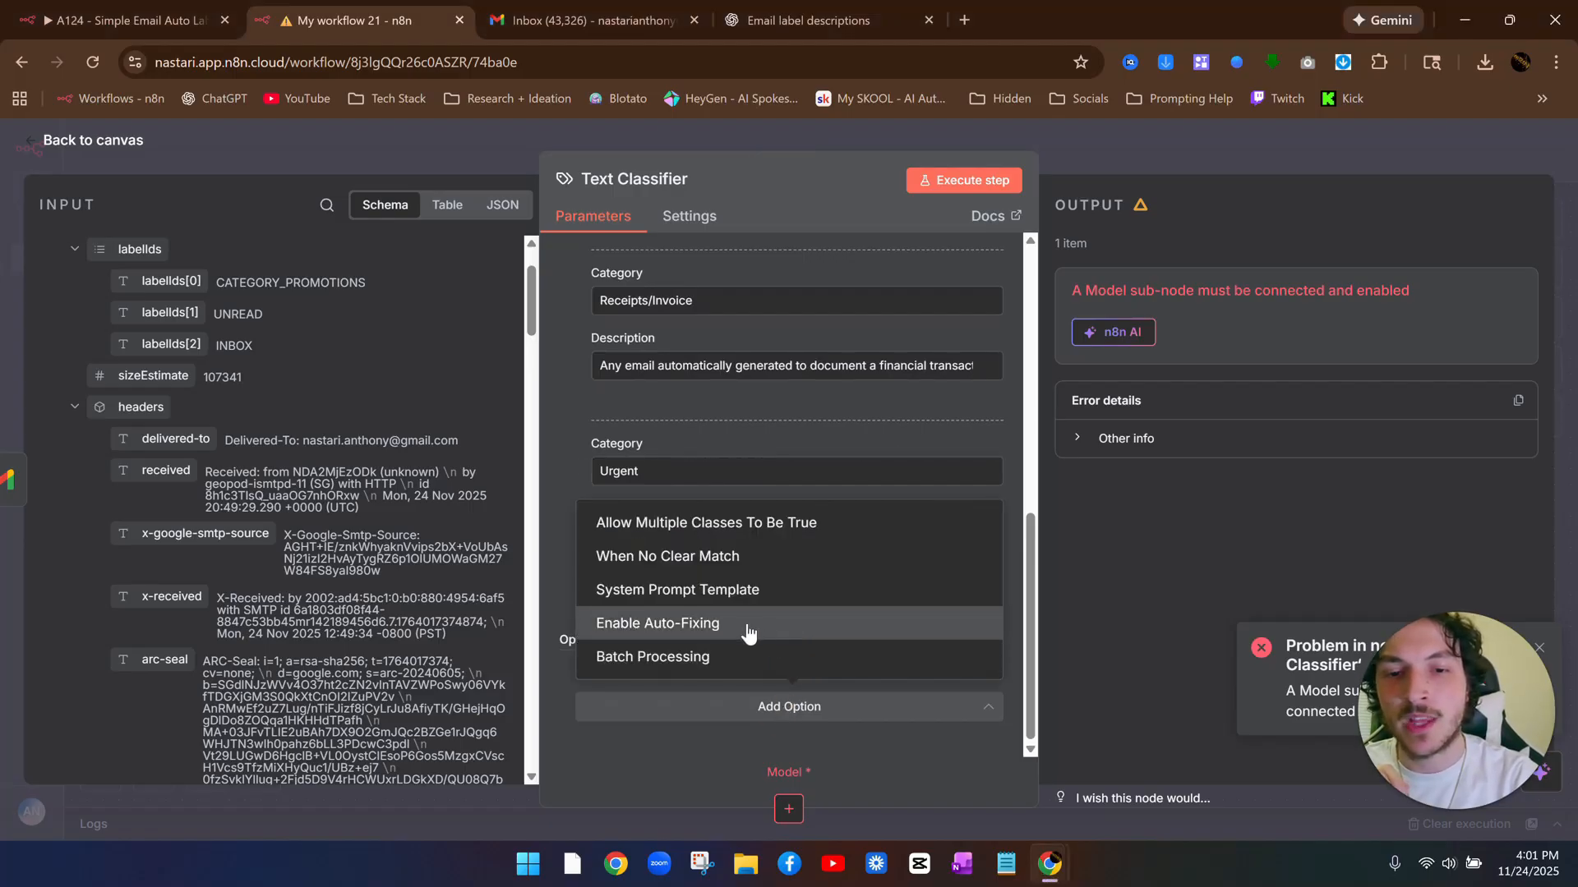
left_click(700, 627)
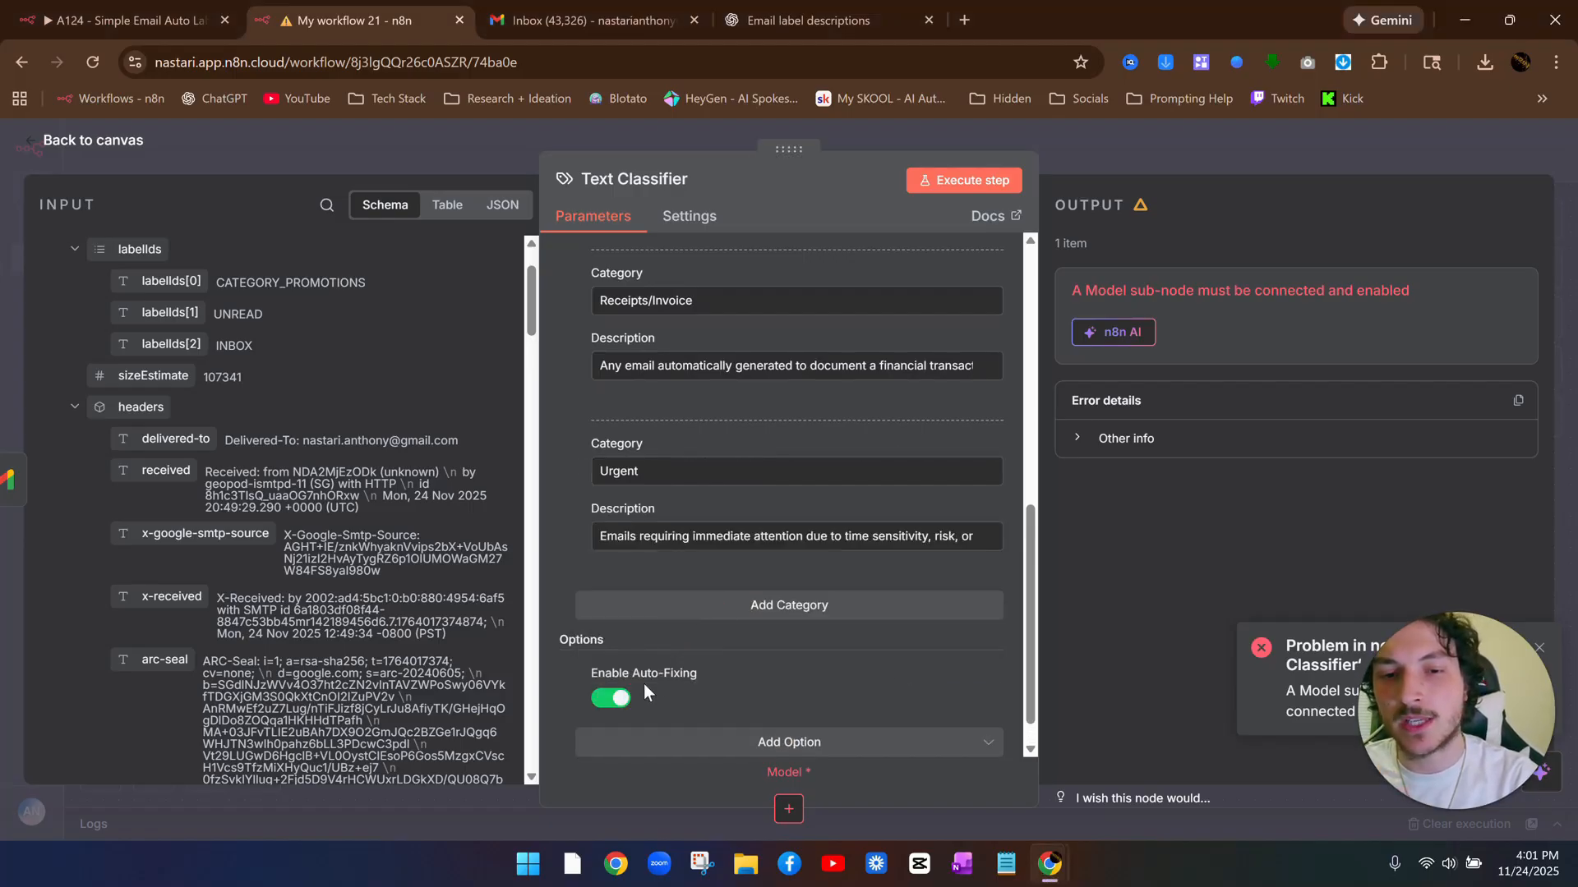
Set Text to Classify to the Gmail Trigger's text value, {{ $json.text }}, review the categories and return to the canvas
scroll(741, 575, "up", 8)
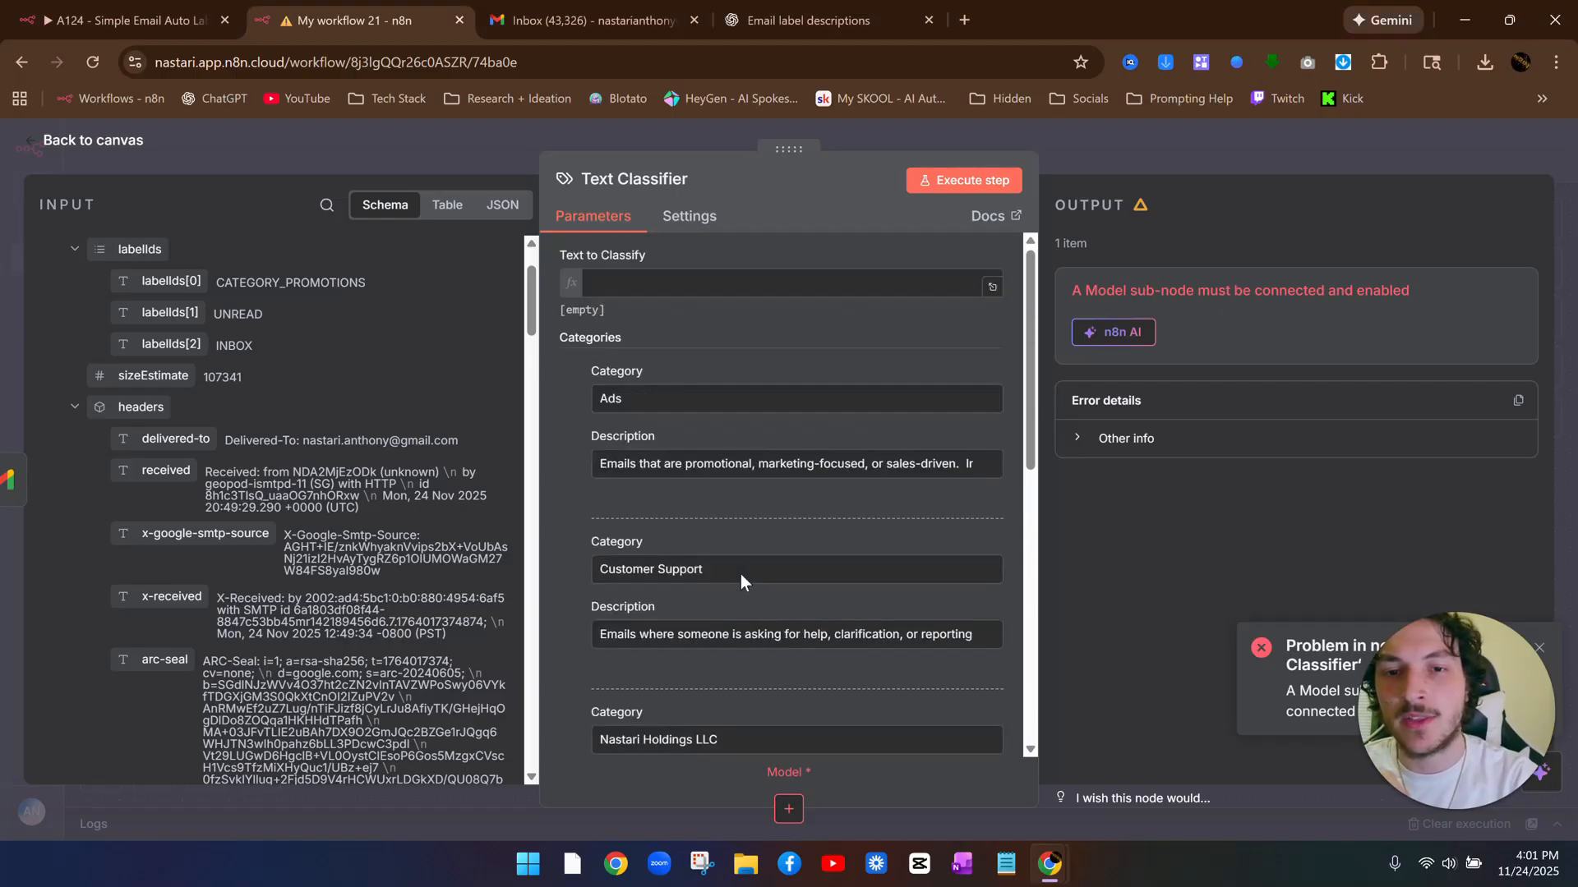
left_click(612, 283)
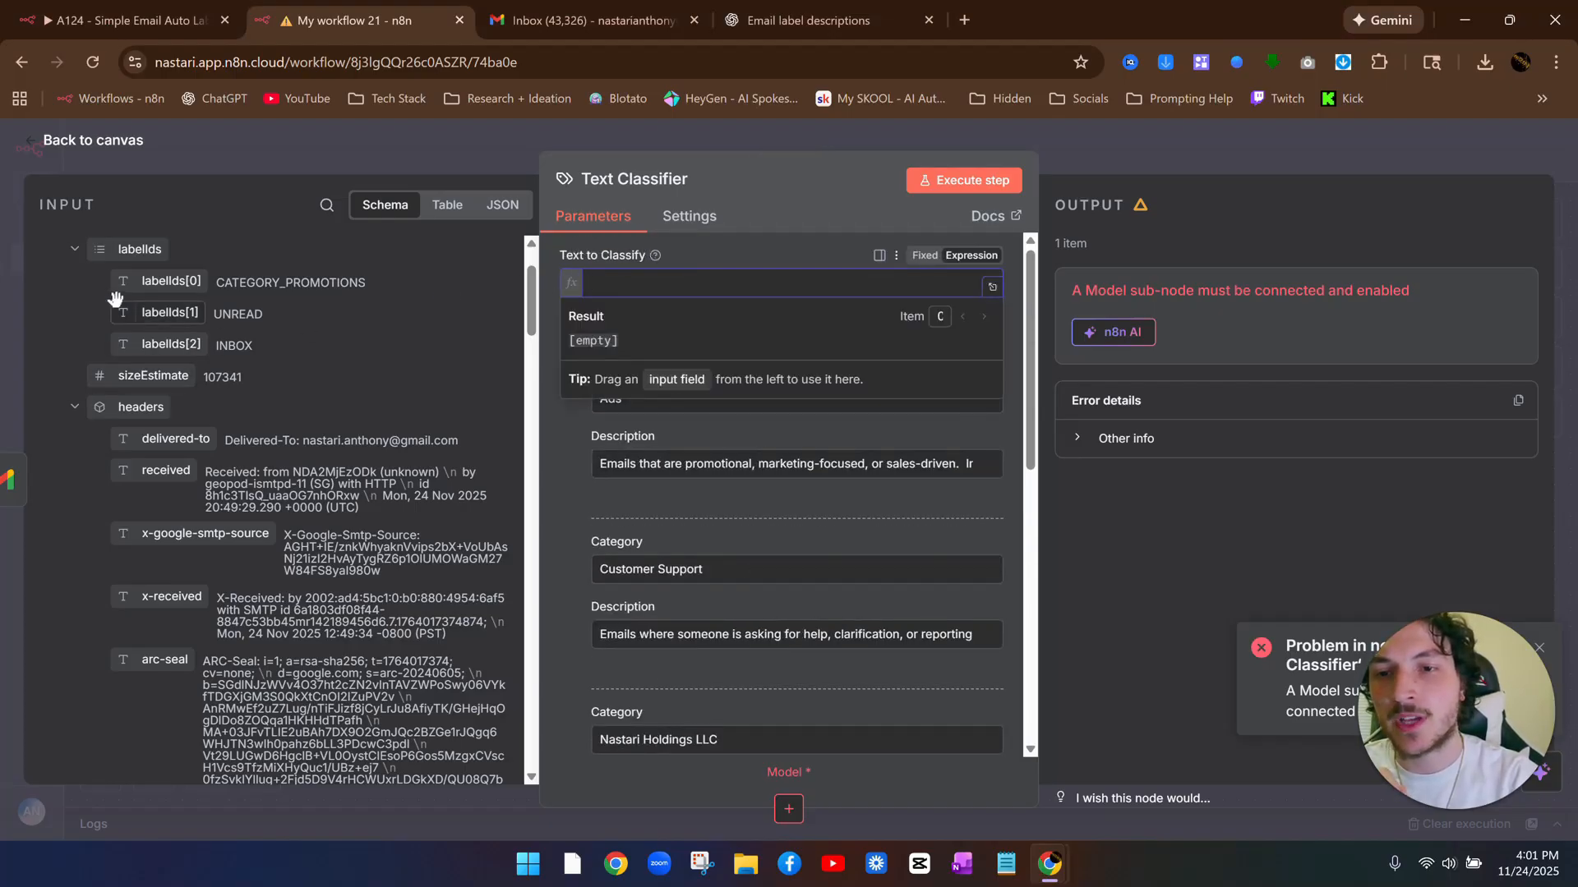
left_click(77, 411)
scroll(90, 415, "down", 3)
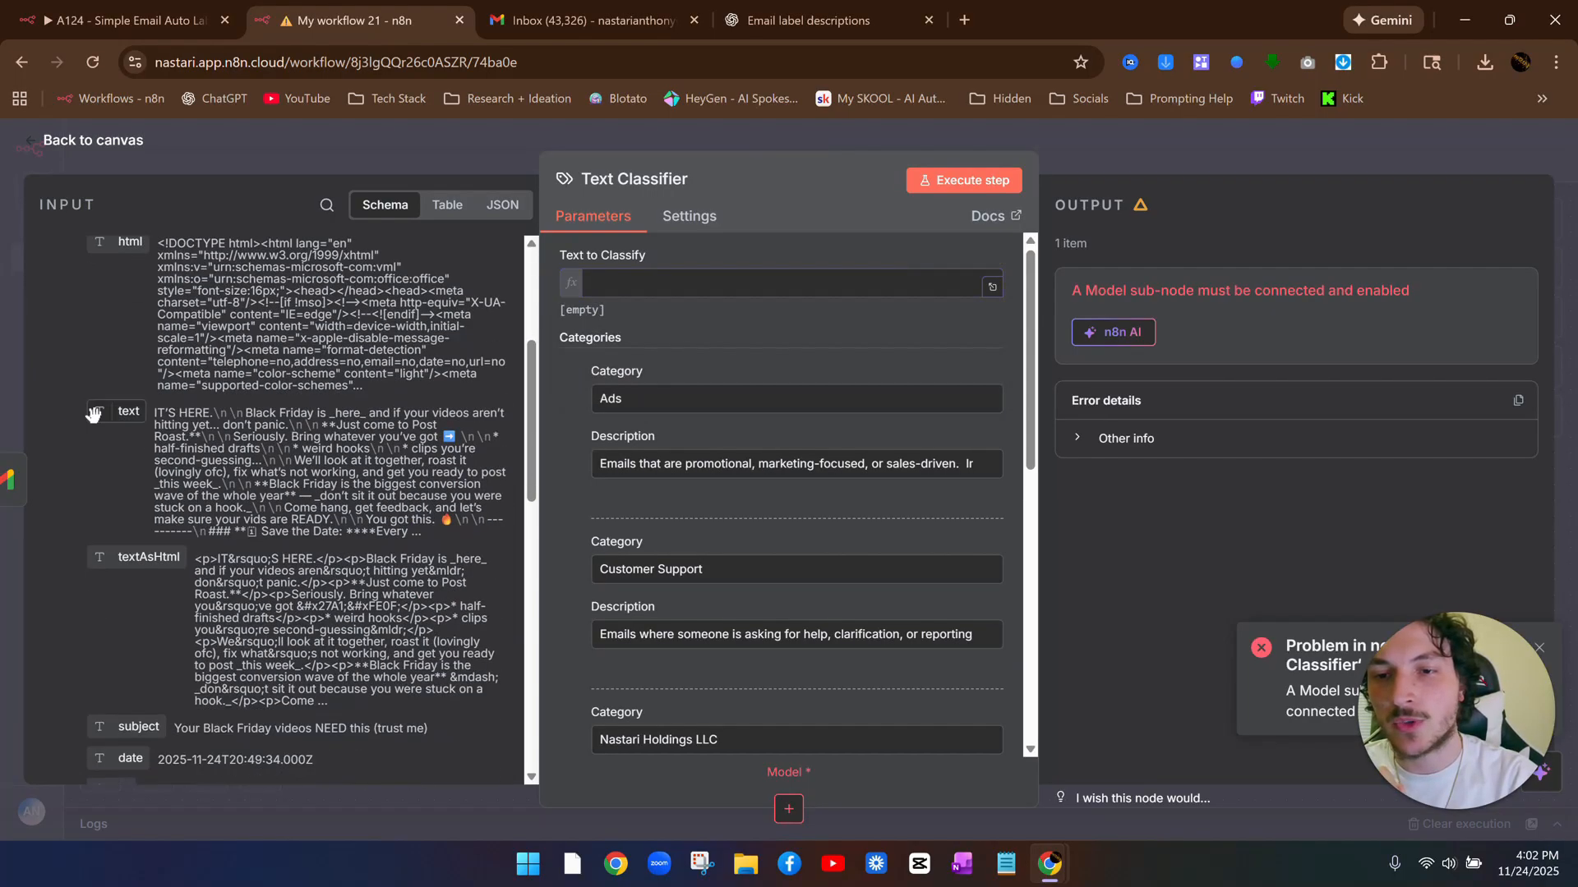
left_click_drag(103, 413, 729, 291)
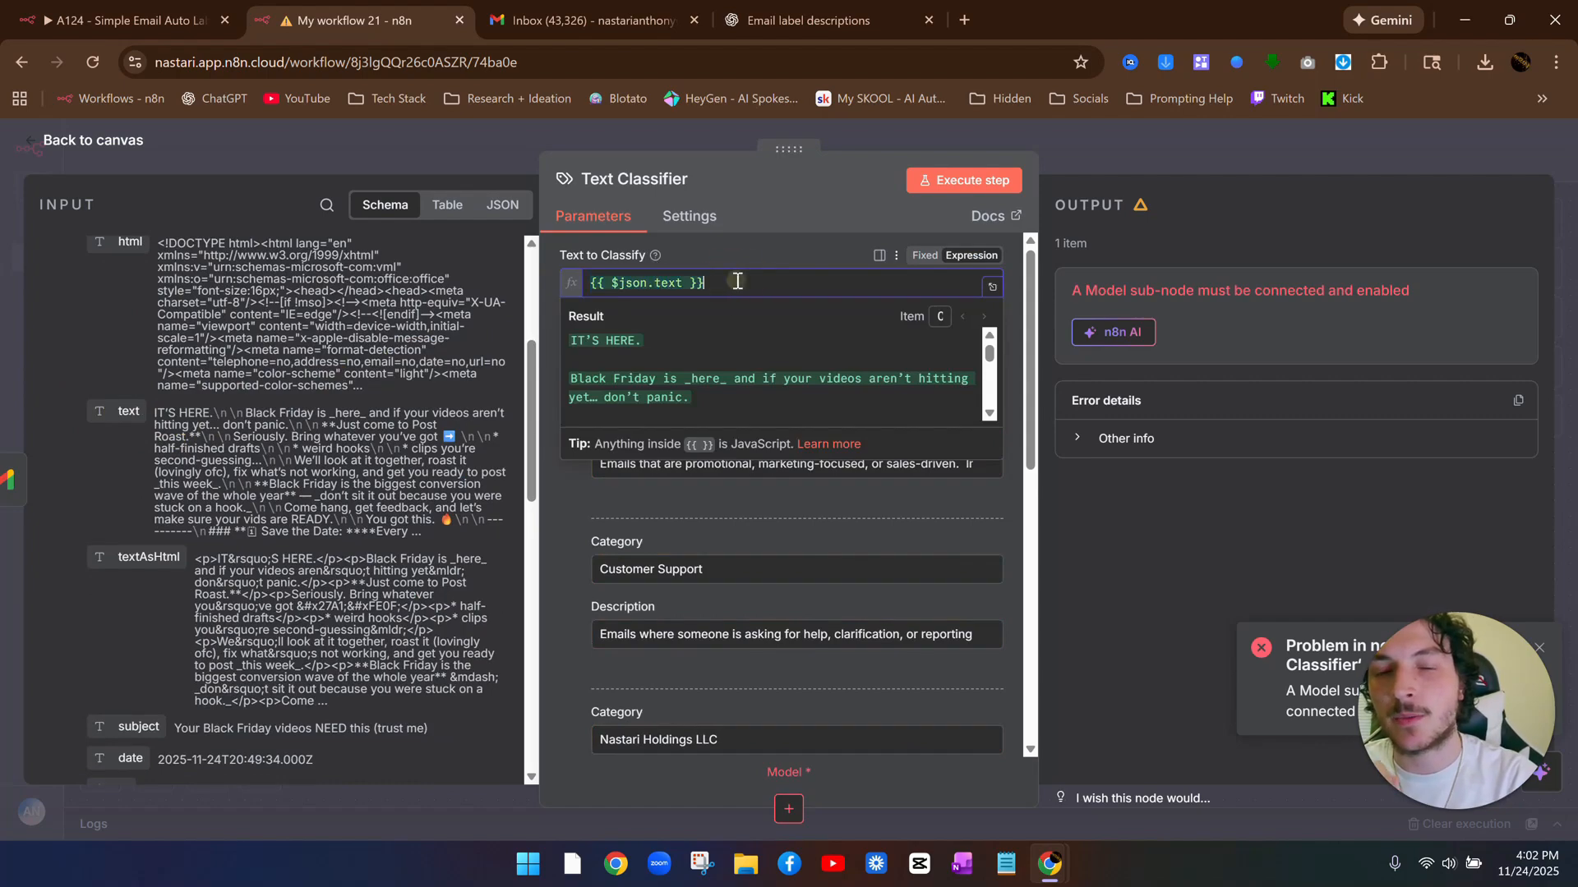
scroll(634, 361, "down", 5)
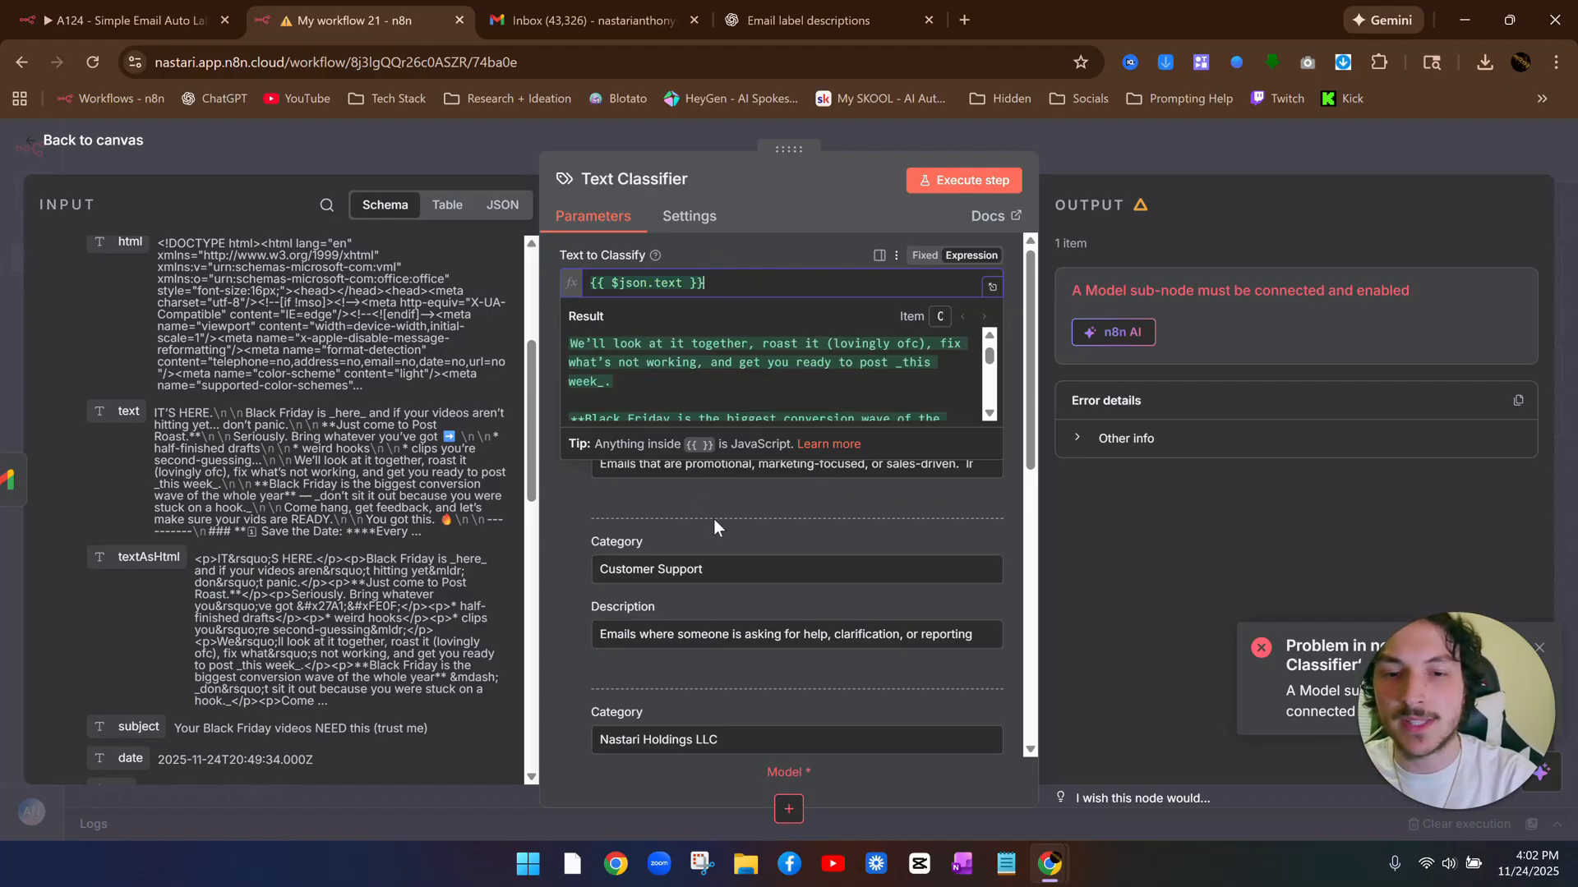
left_click(692, 518)
scroll(640, 404, "down", 5)
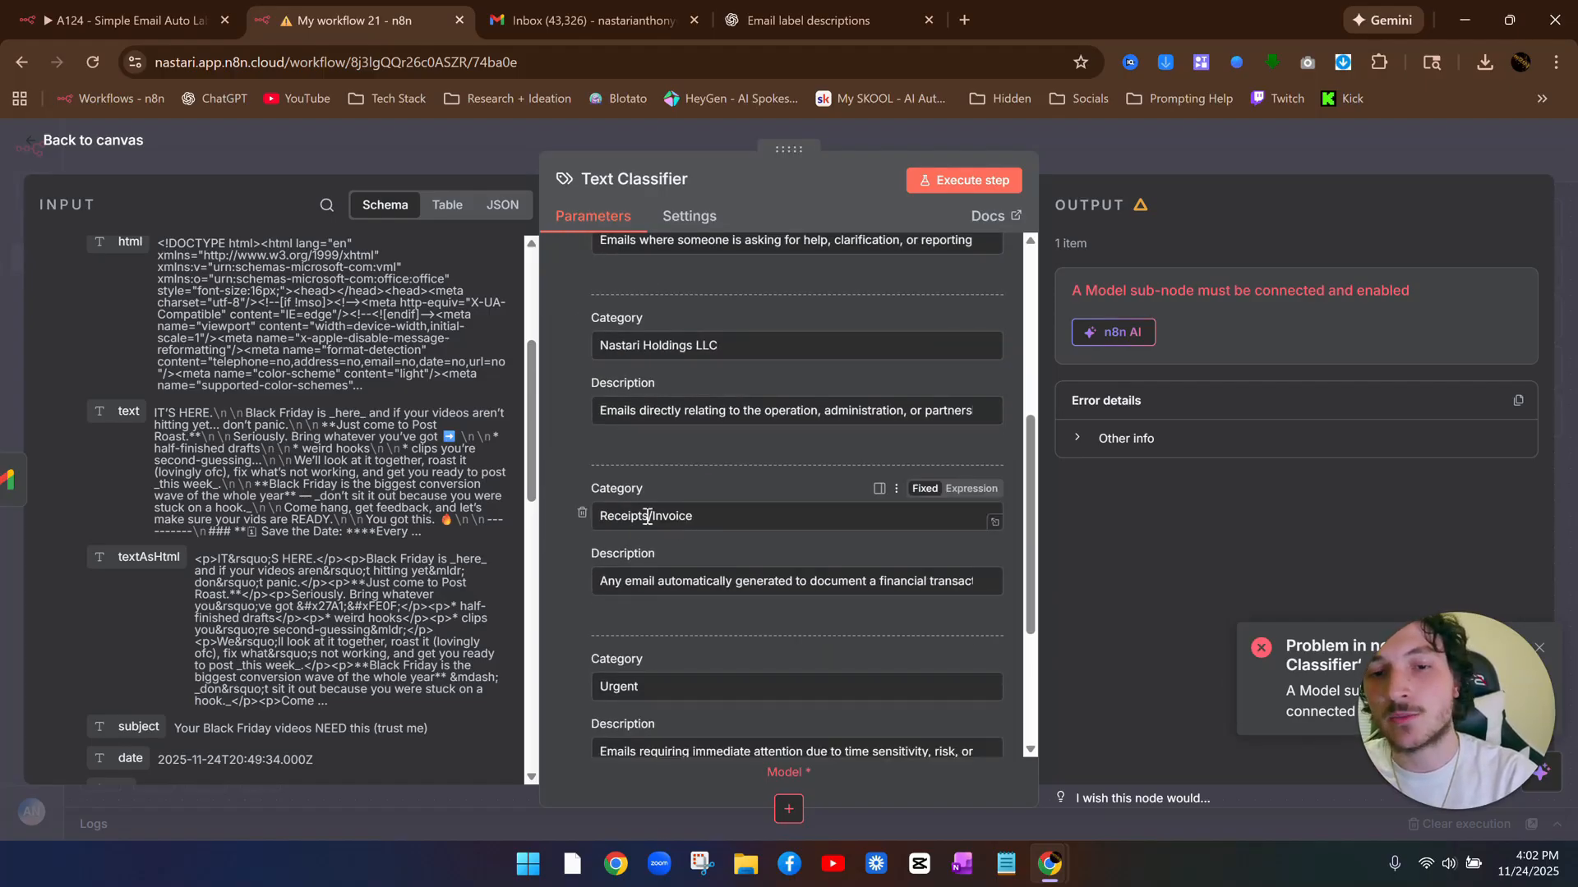
scroll(777, 496, "down", 3)
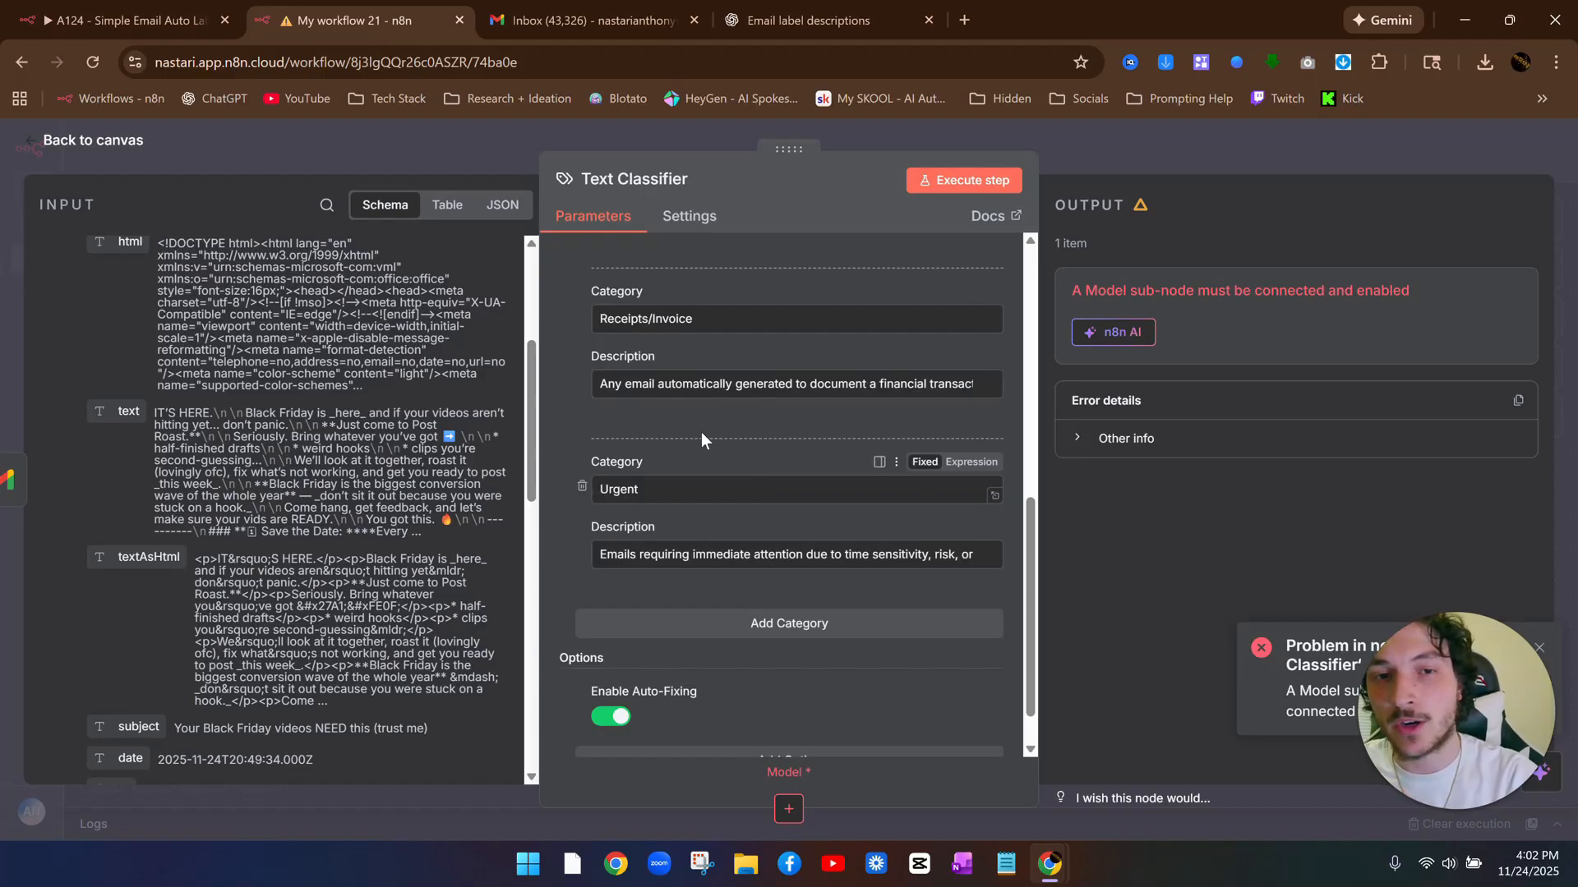
left_click(1124, 141)
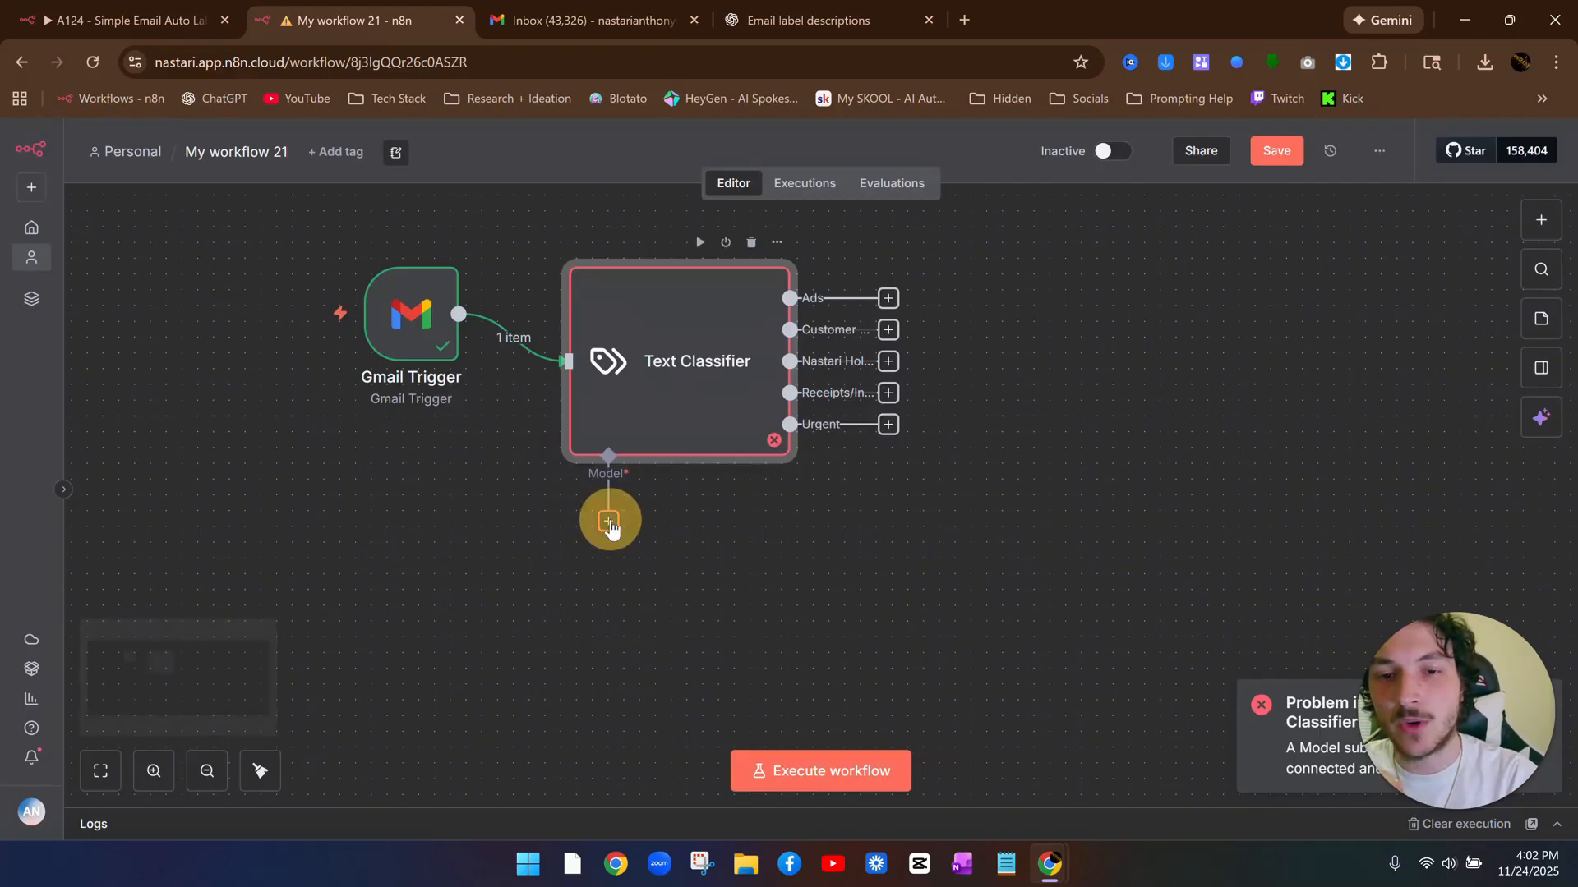
Attach an OpenAI Chat Model to the Text Classifier, set its model to chatgpt-4o-latest and return to the canvas
left_click(608, 521)
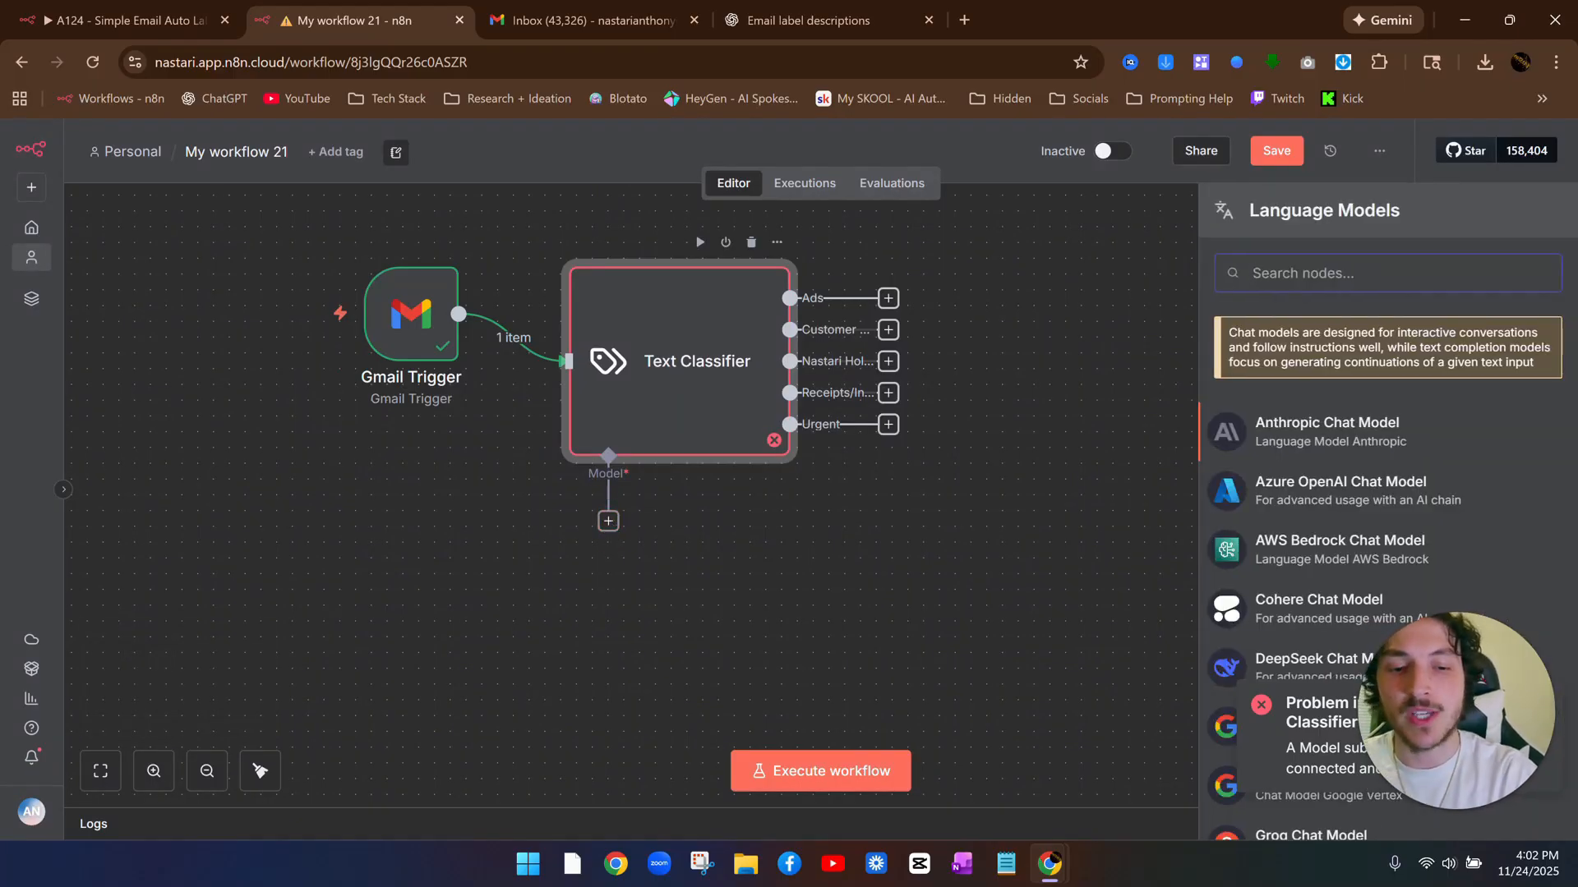
type("open")
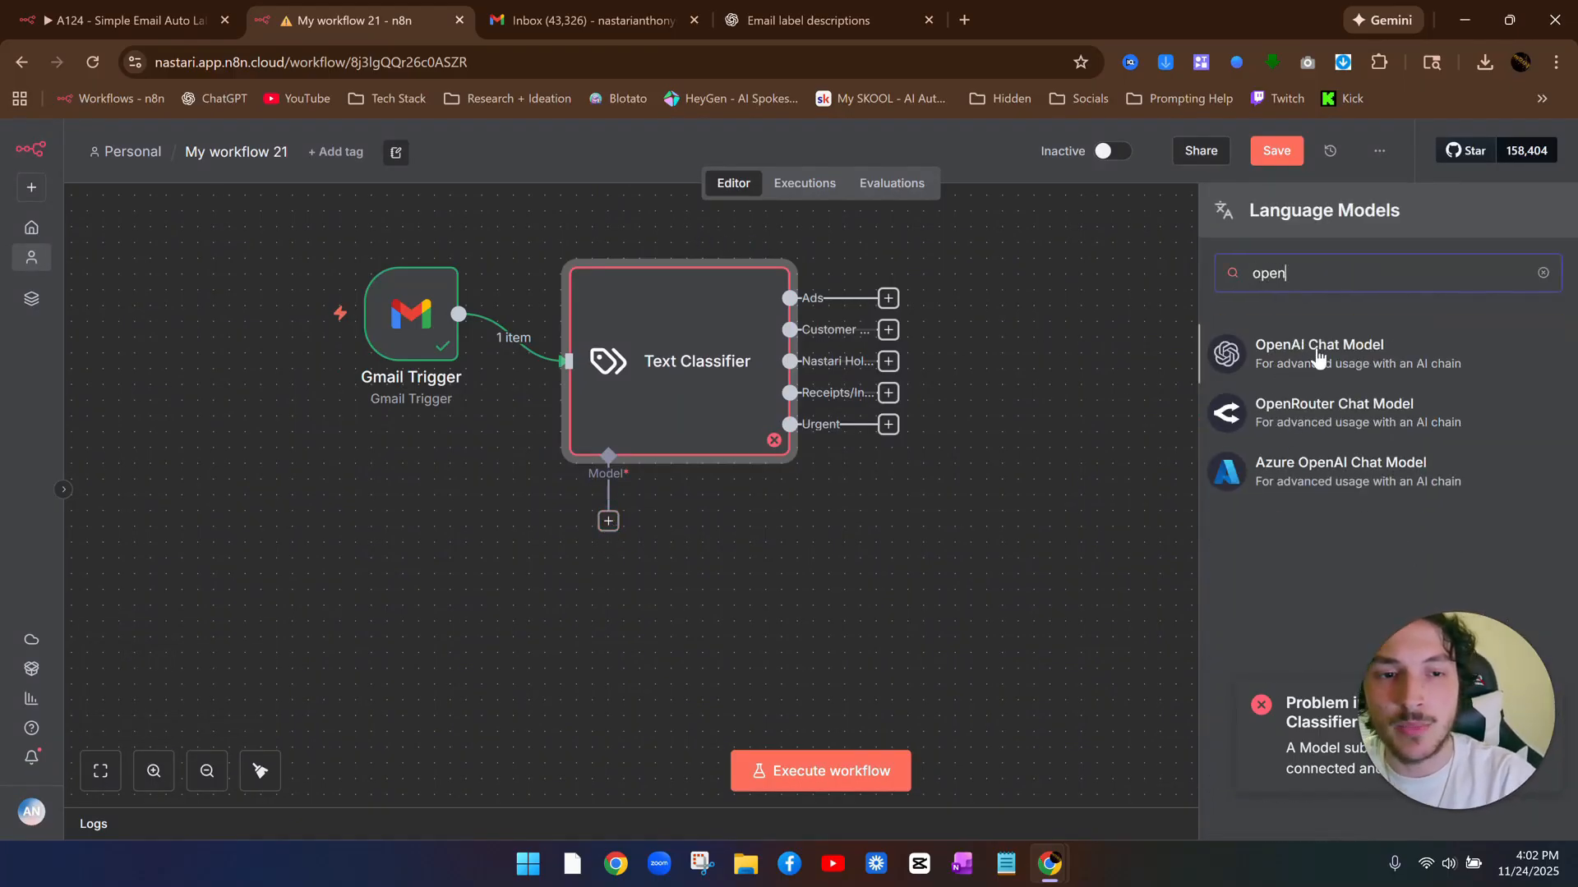
left_click(1277, 375)
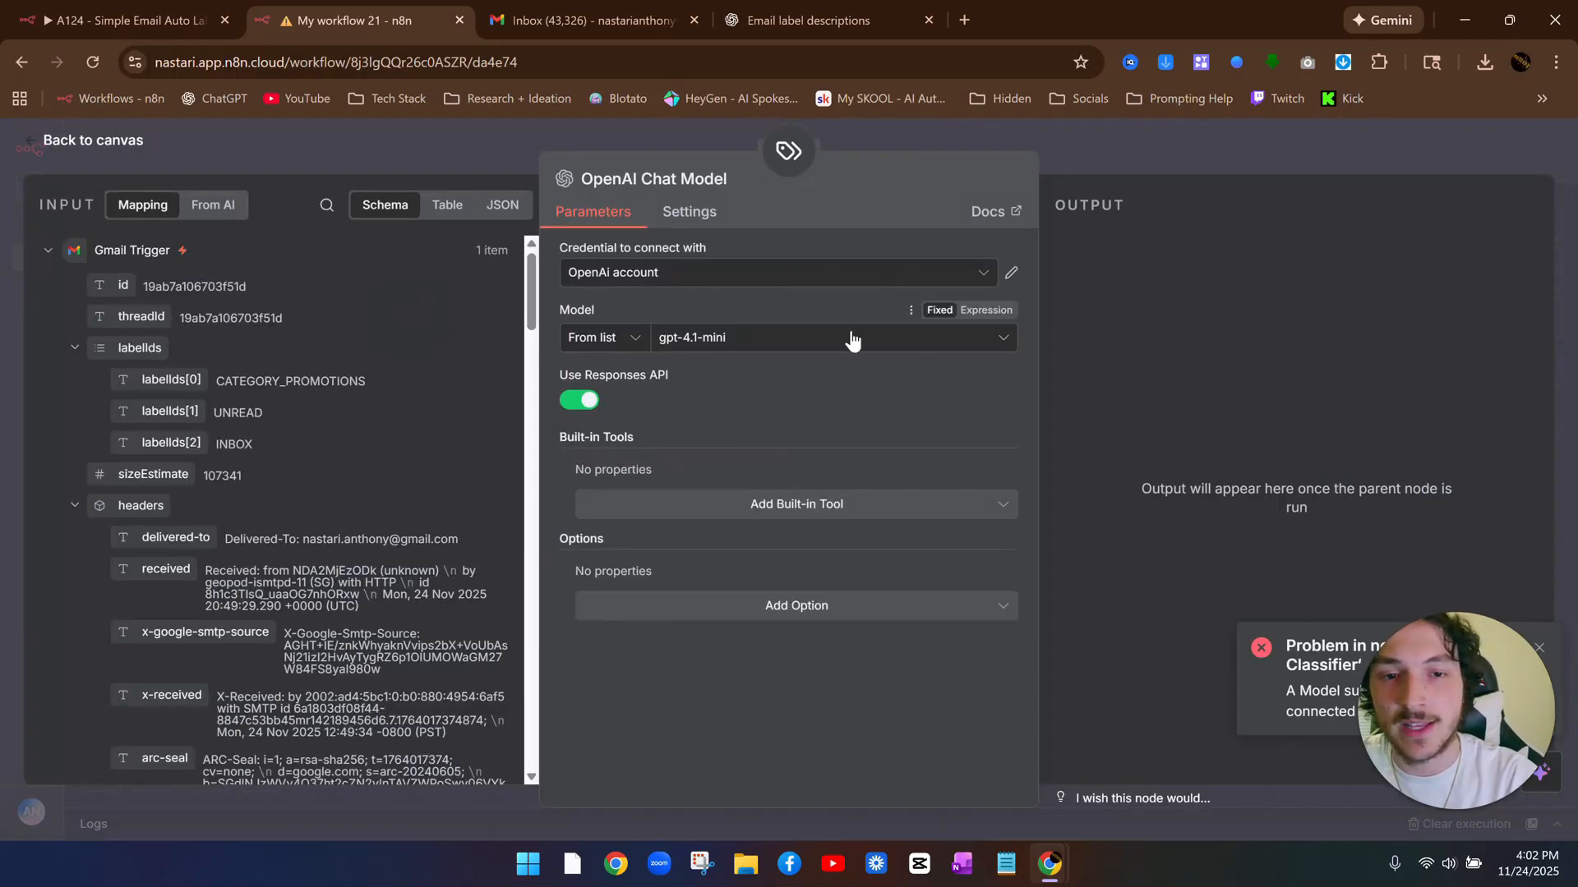
left_click(799, 339)
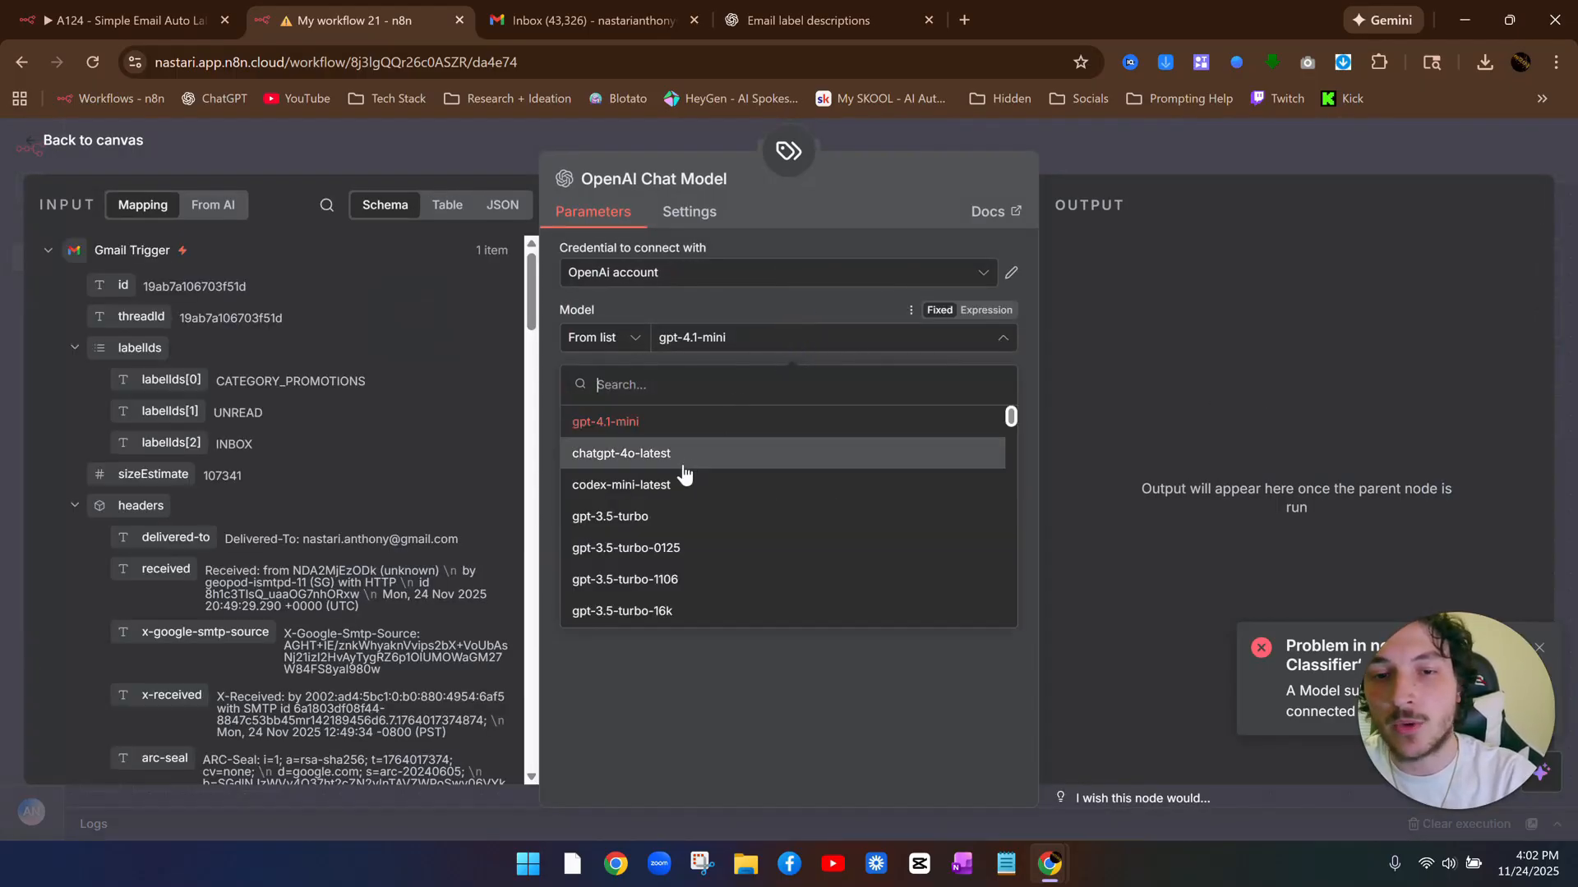
left_click(683, 462)
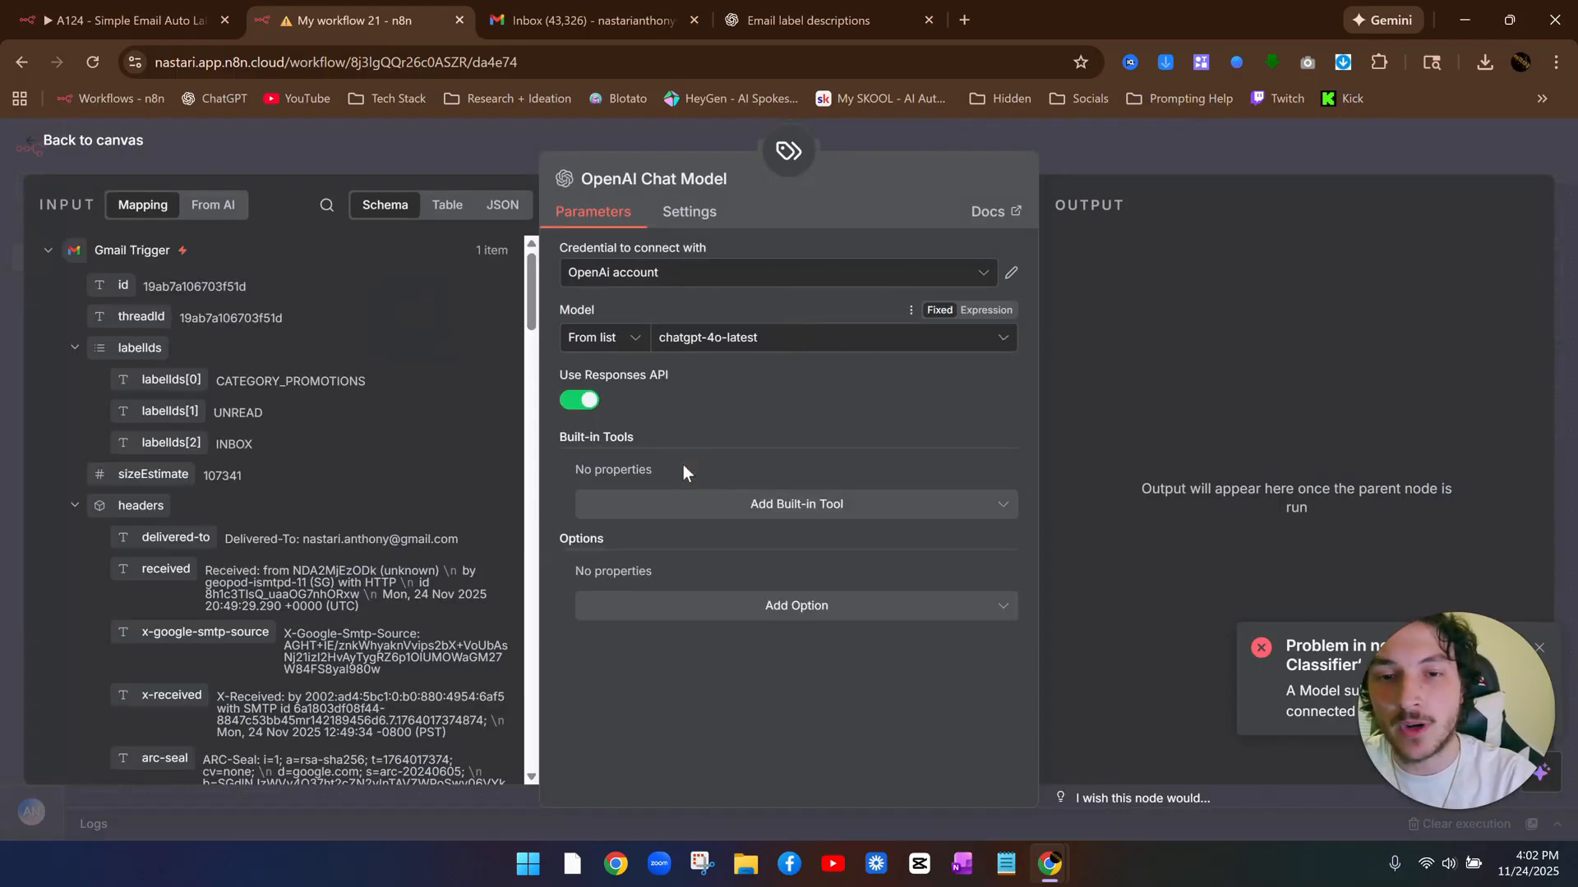
left_click(1116, 145)
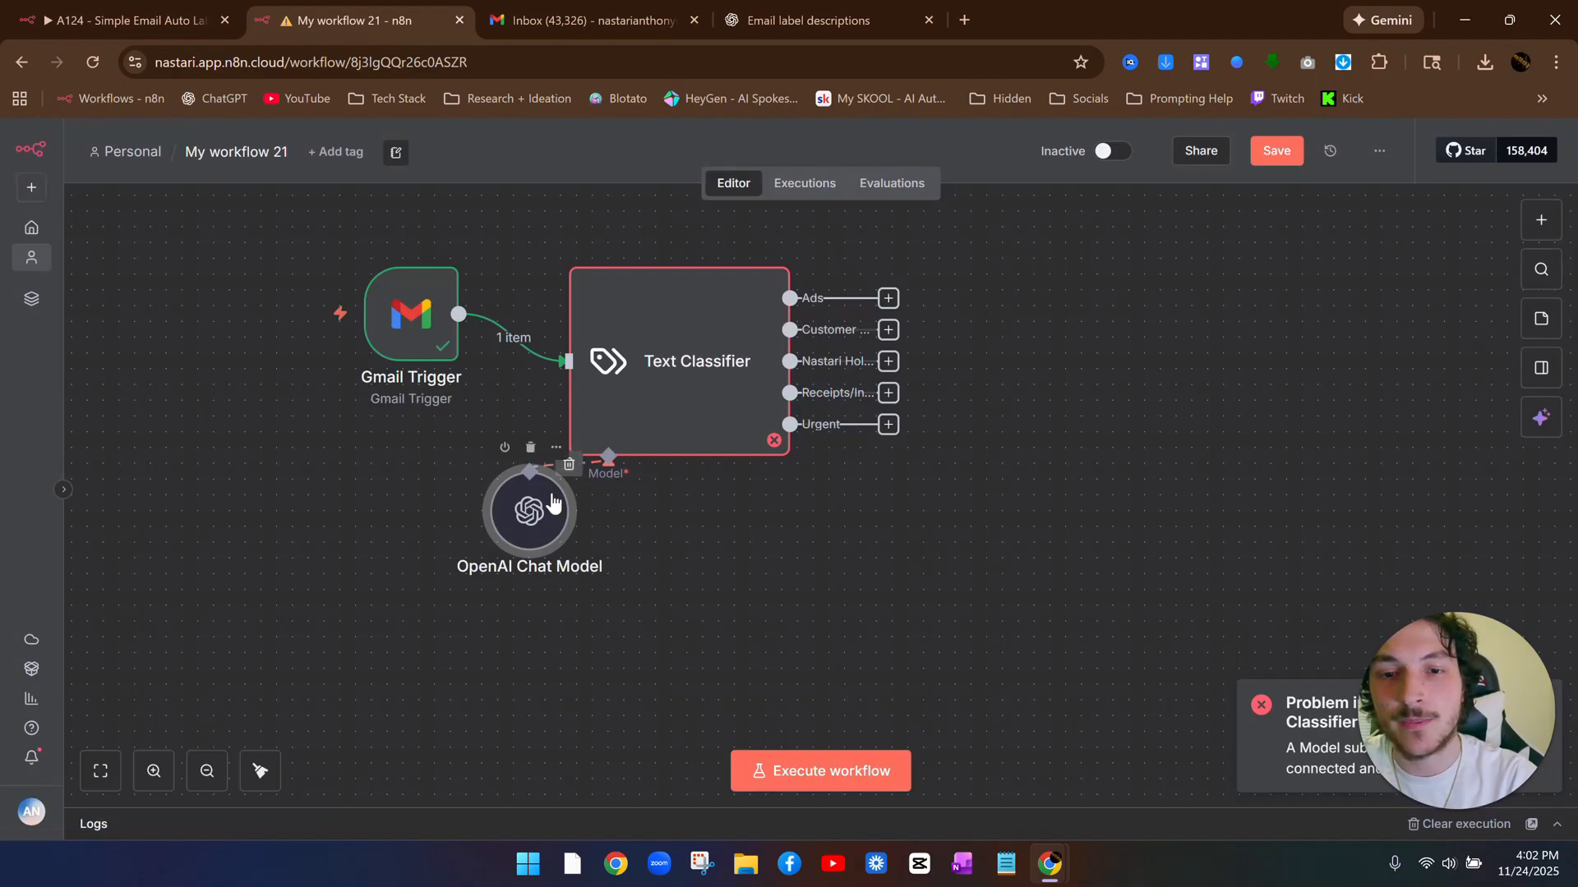
Move the OpenAI Chat Model node lower, execute the Text Classifier and review its Ads branch output
left_click(533, 562)
double_click(696, 312)
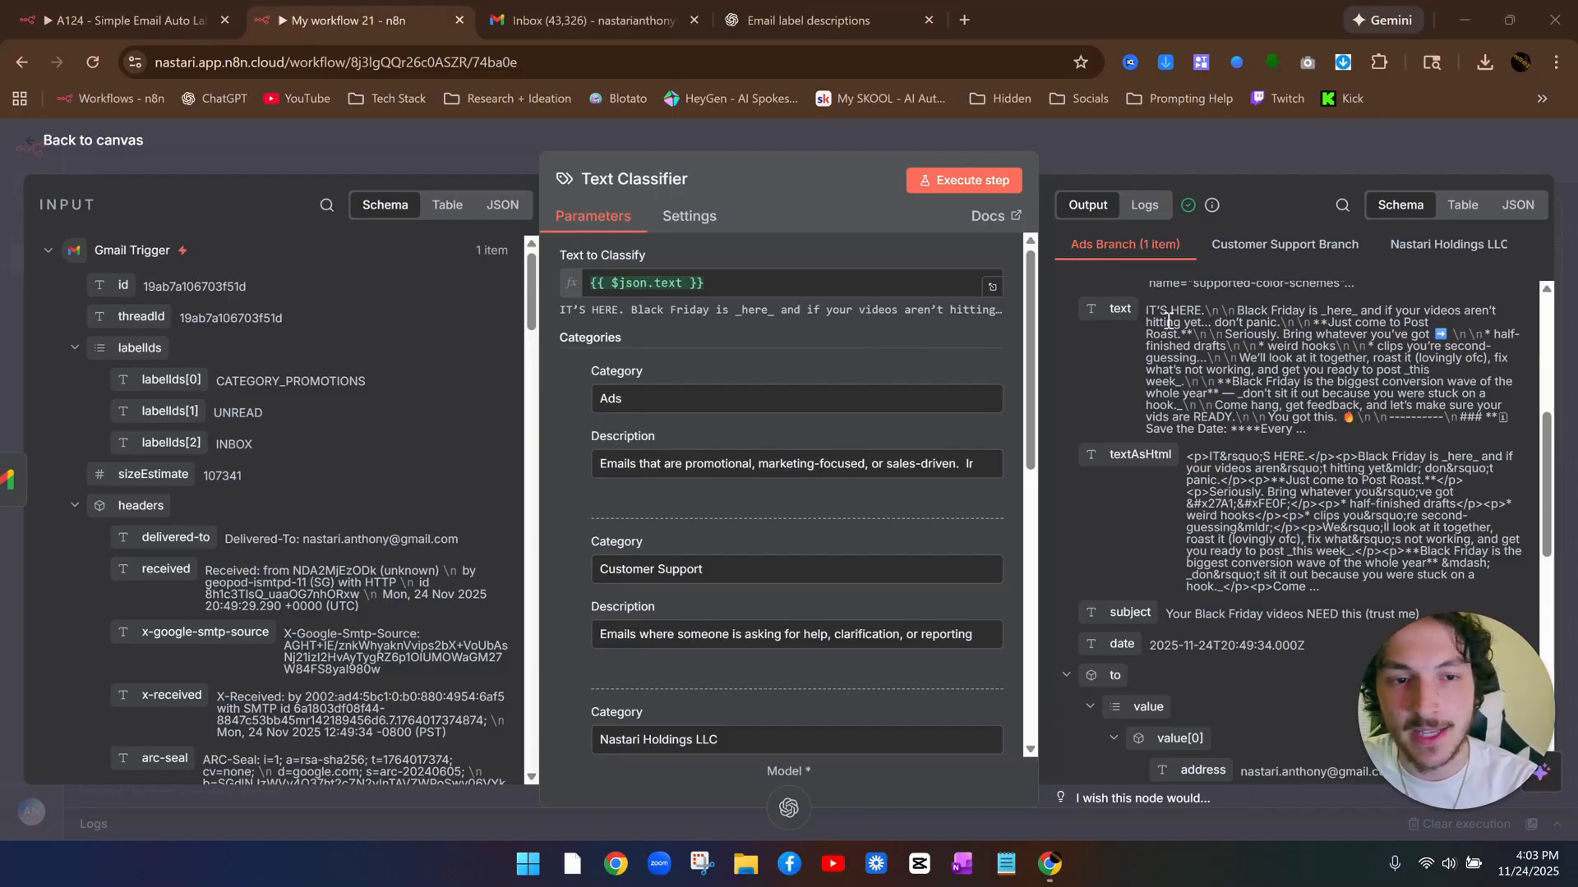
left_click(1178, 160)
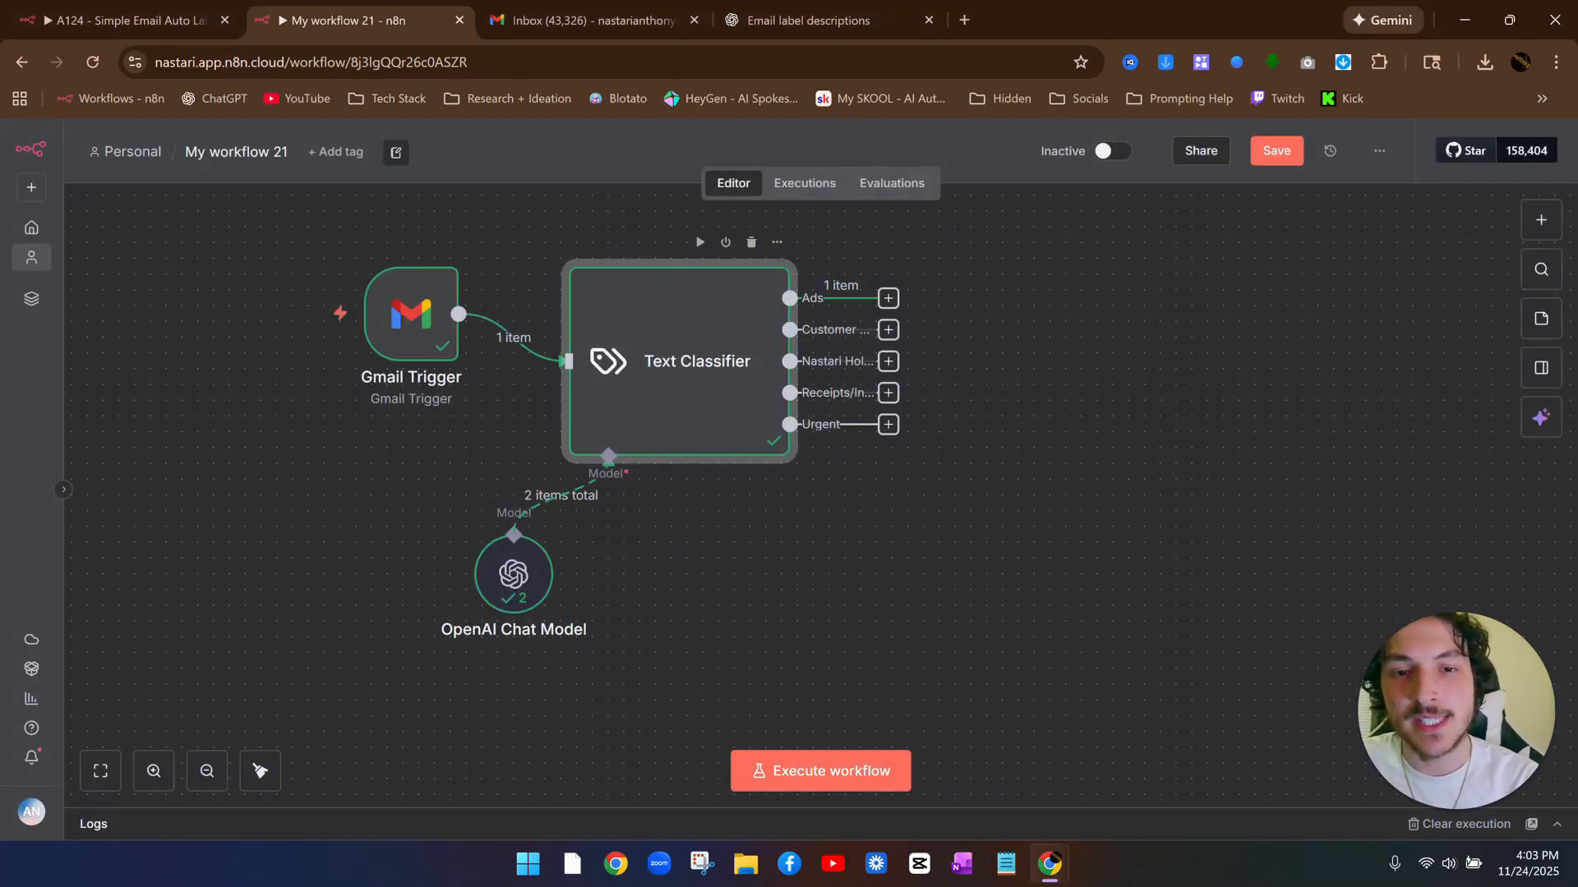
Add a Gmail "Add label to message" node to the Text Classifier's Ads branch
left_click(888, 299)
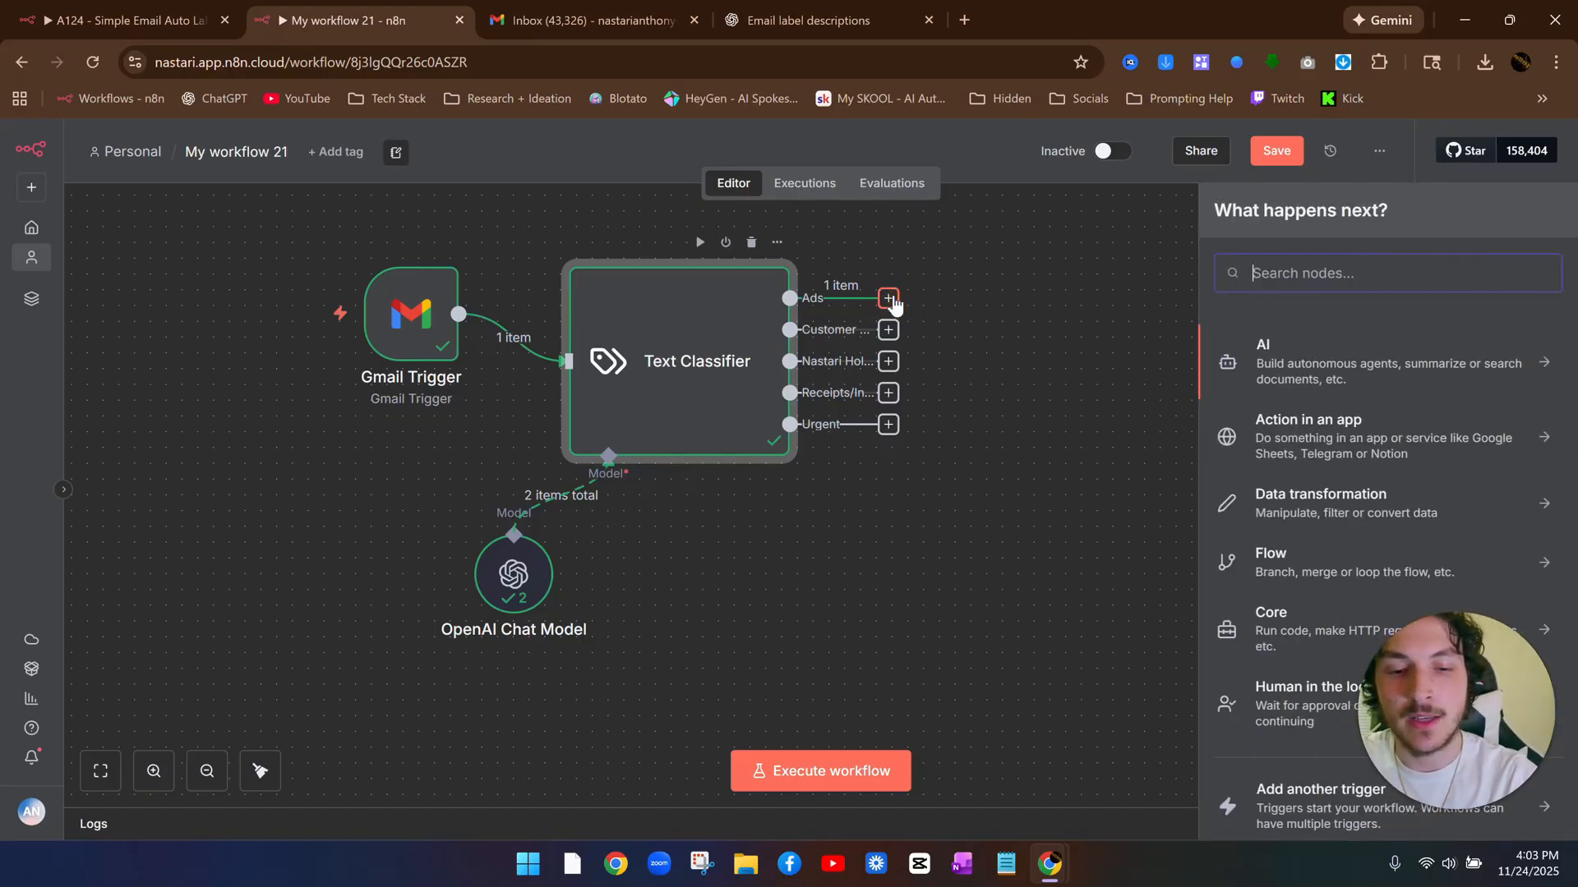
type("gmail")
left_click(1389, 353)
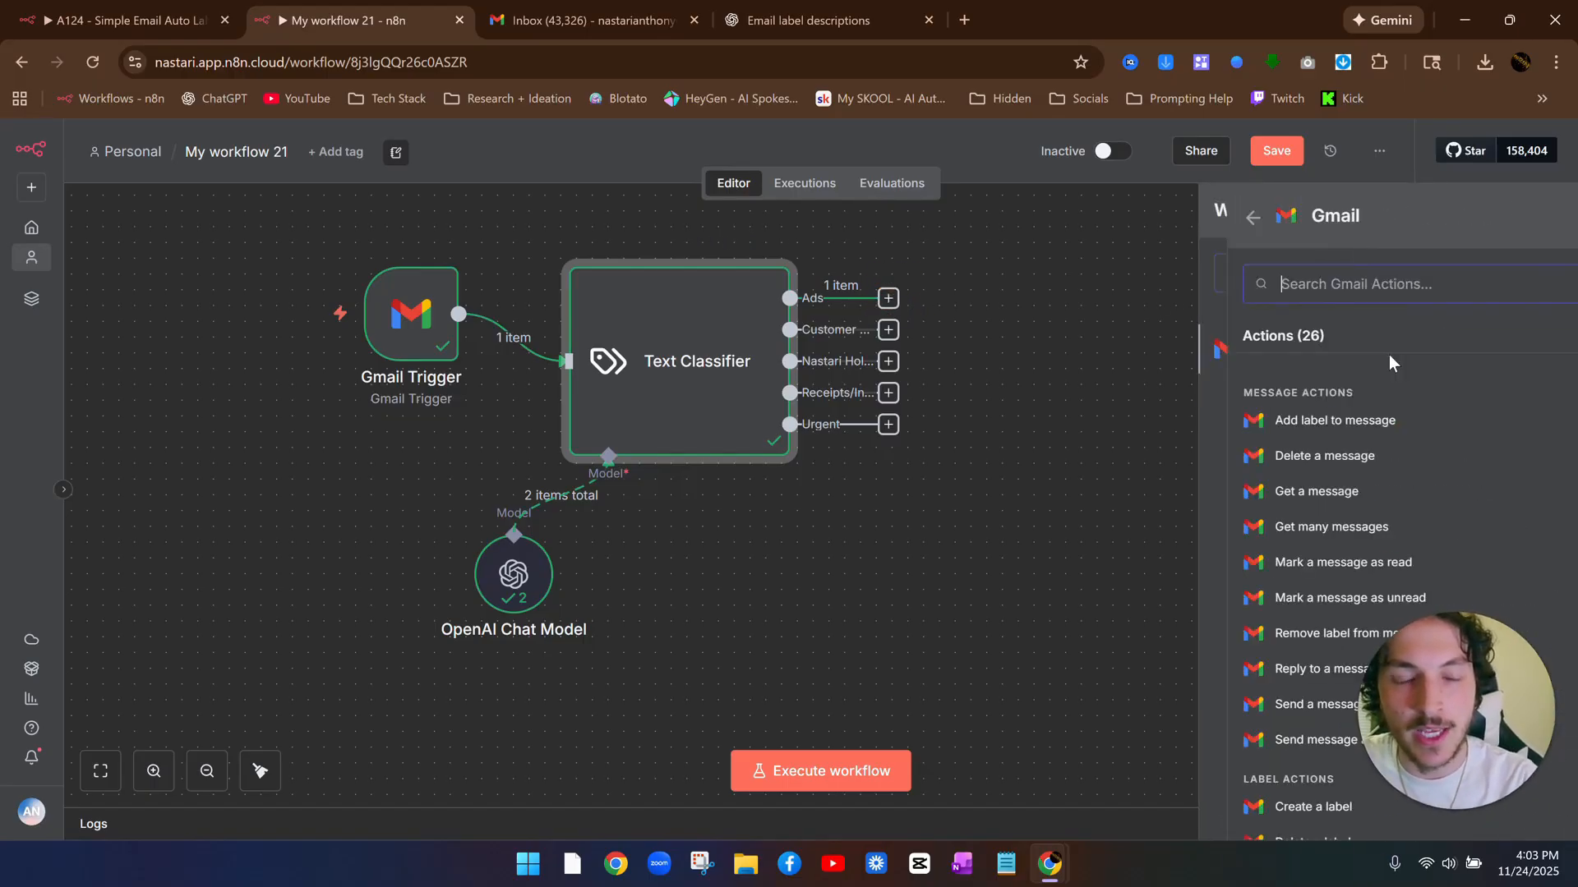
left_click(1362, 426)
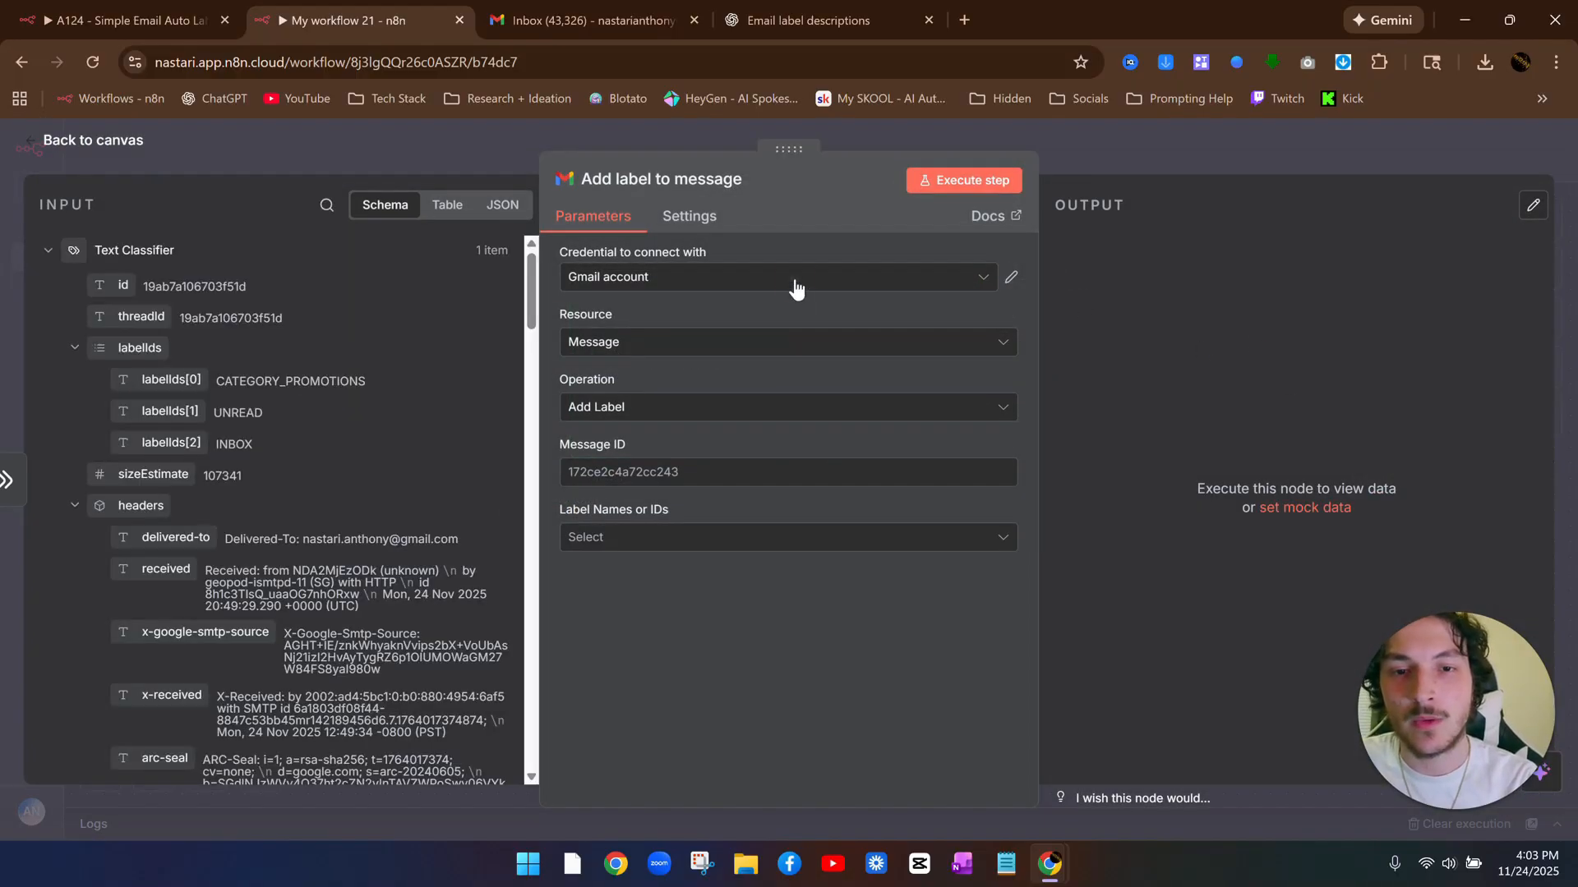
left_click(796, 285)
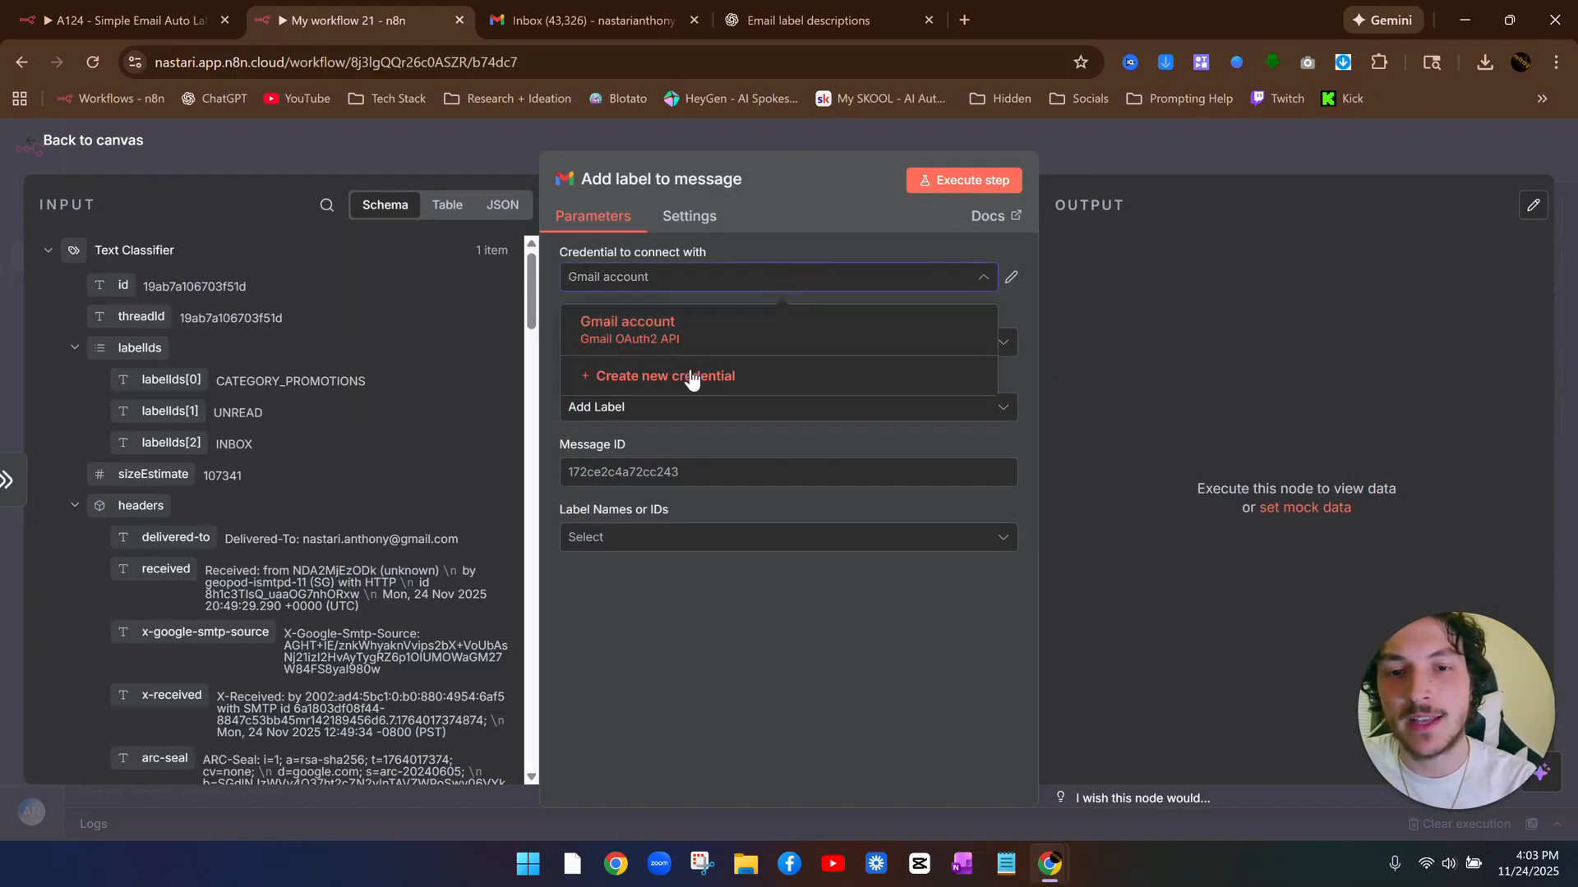
left_click(686, 391)
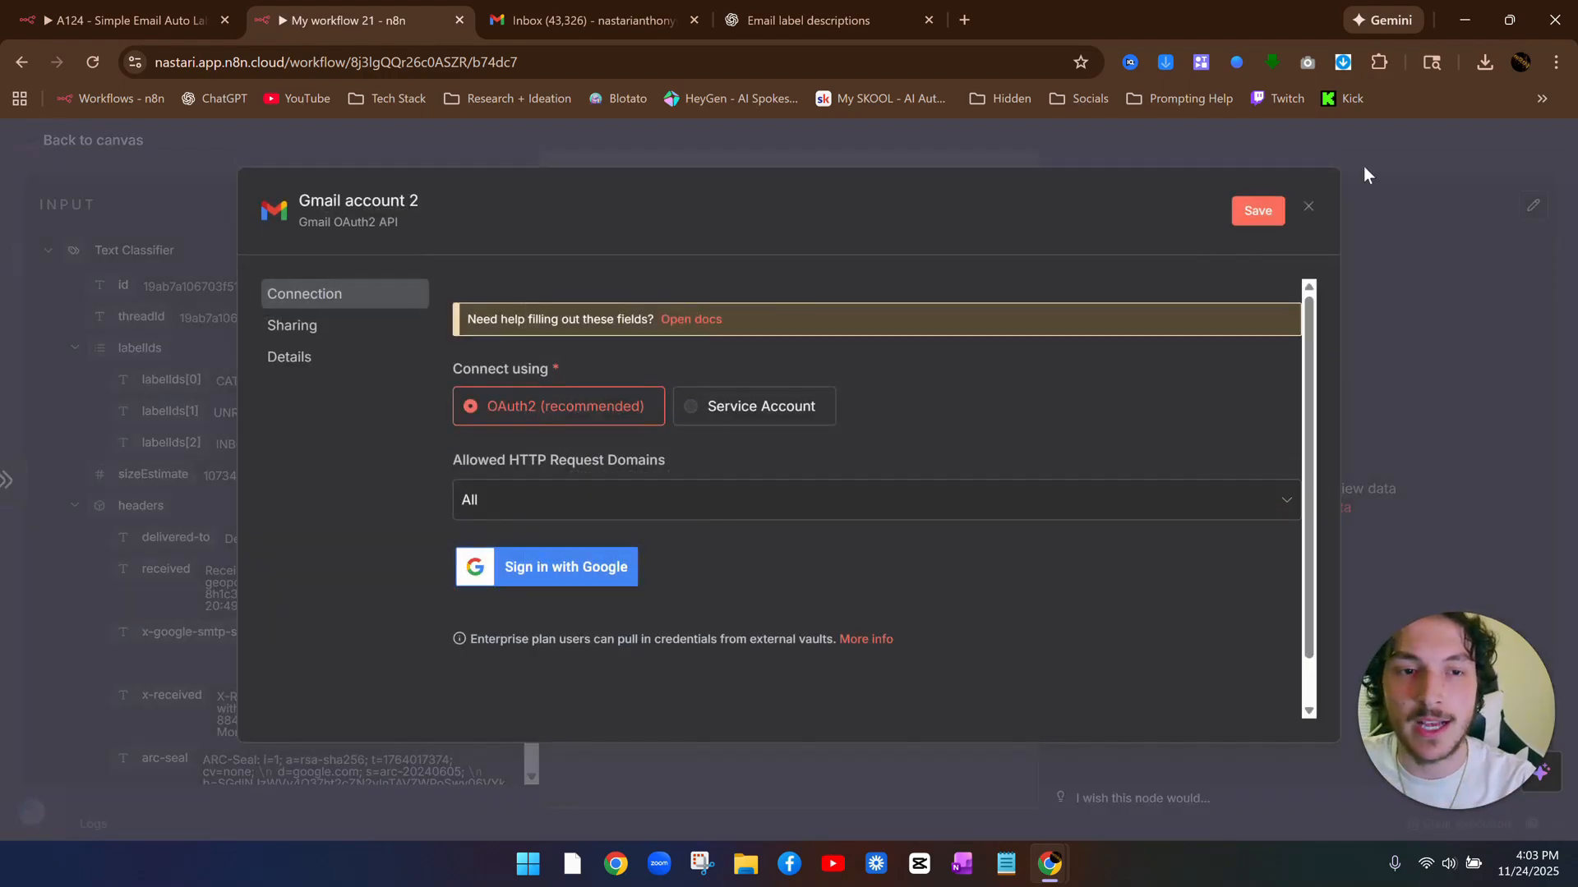
left_click(1308, 207)
Dismiss the Gmail credential dialog, set the Message ID to the Text Classifier's id, {{ $json.id }}, and choose the ADS label
left_click(863, 532)
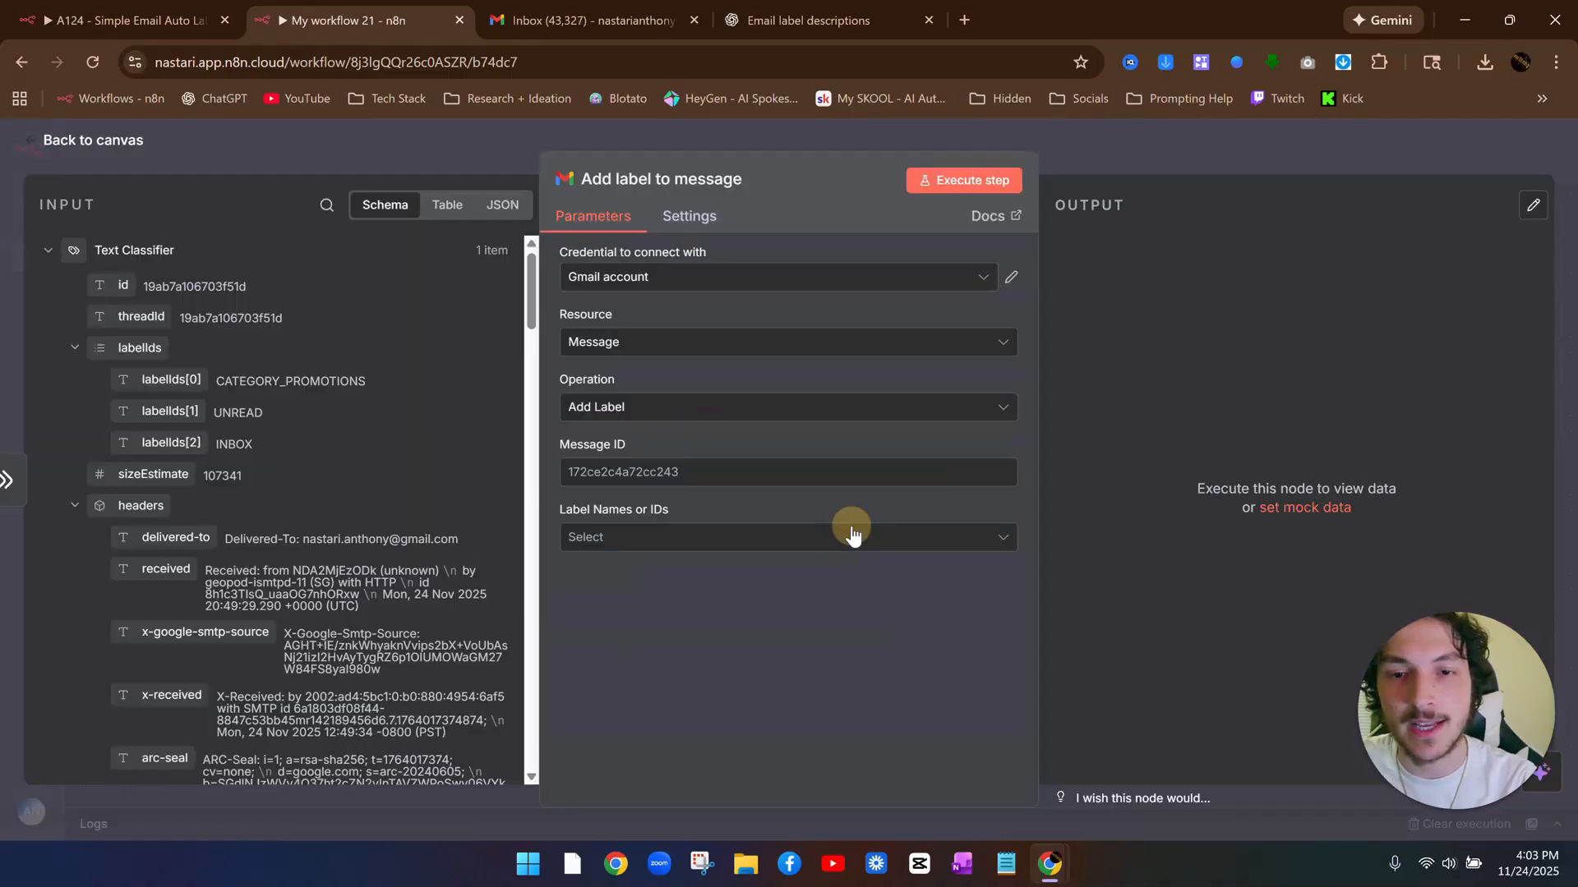
left_click(636, 474)
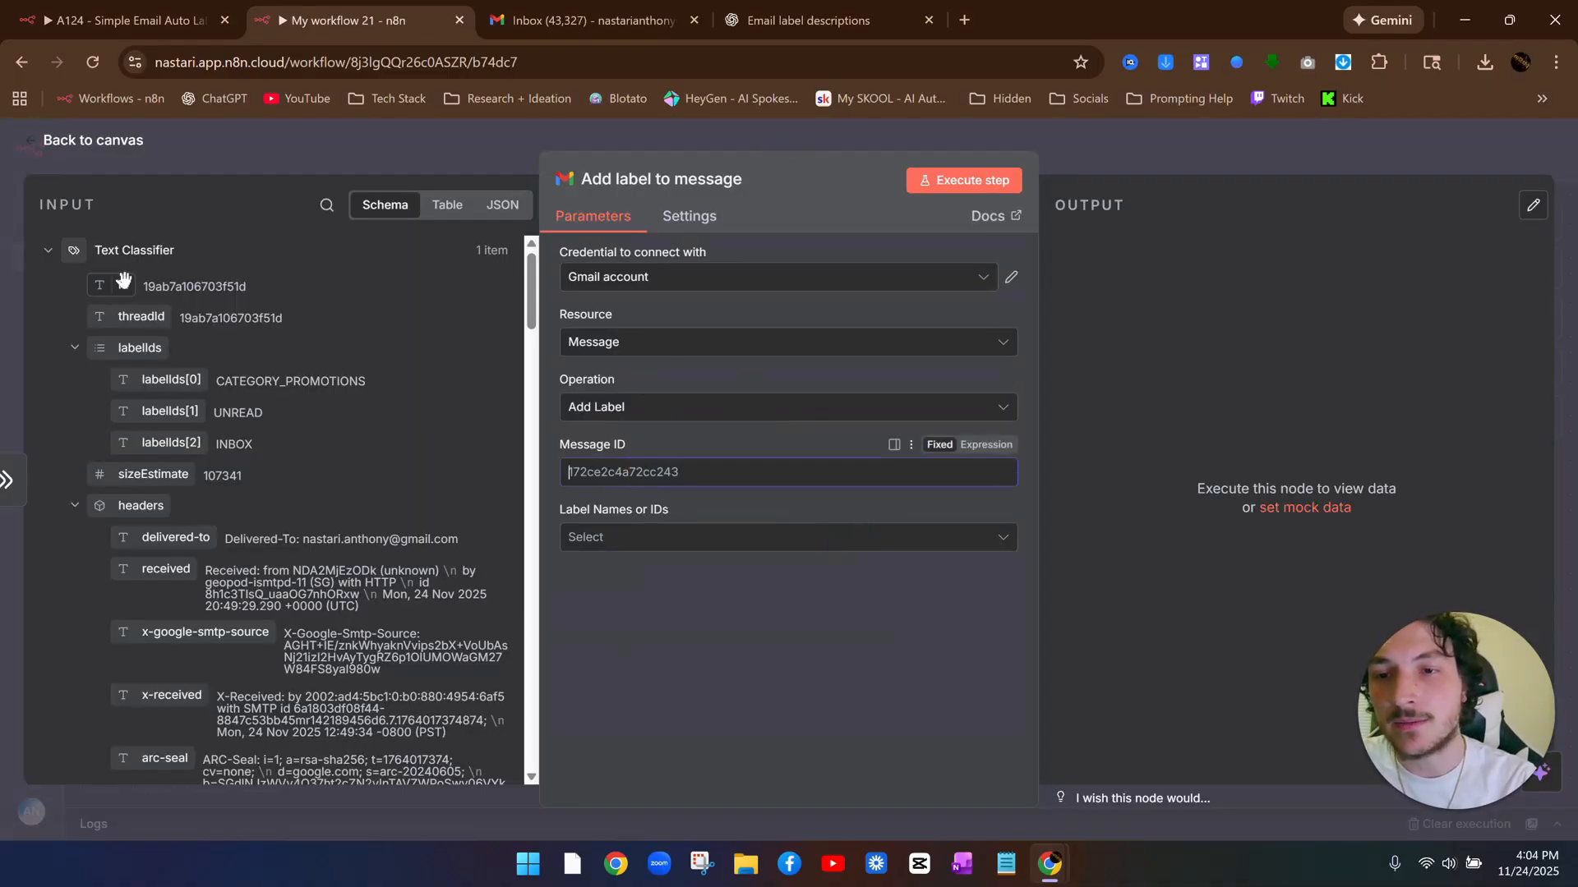
left_click_drag(112, 285, 636, 475)
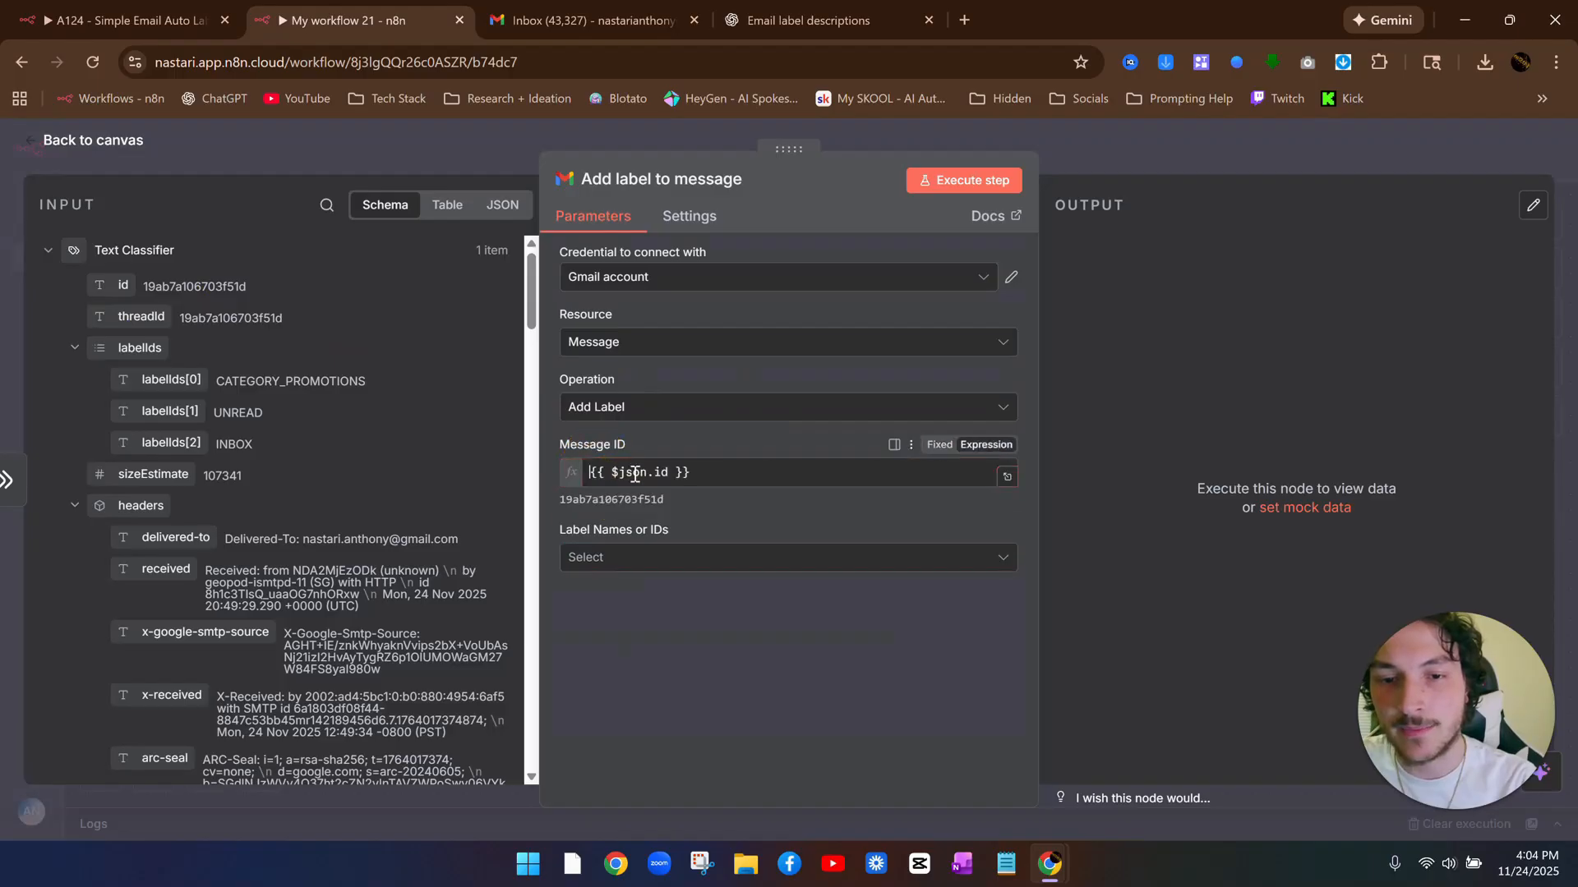
left_click(766, 557)
left_click(670, 288)
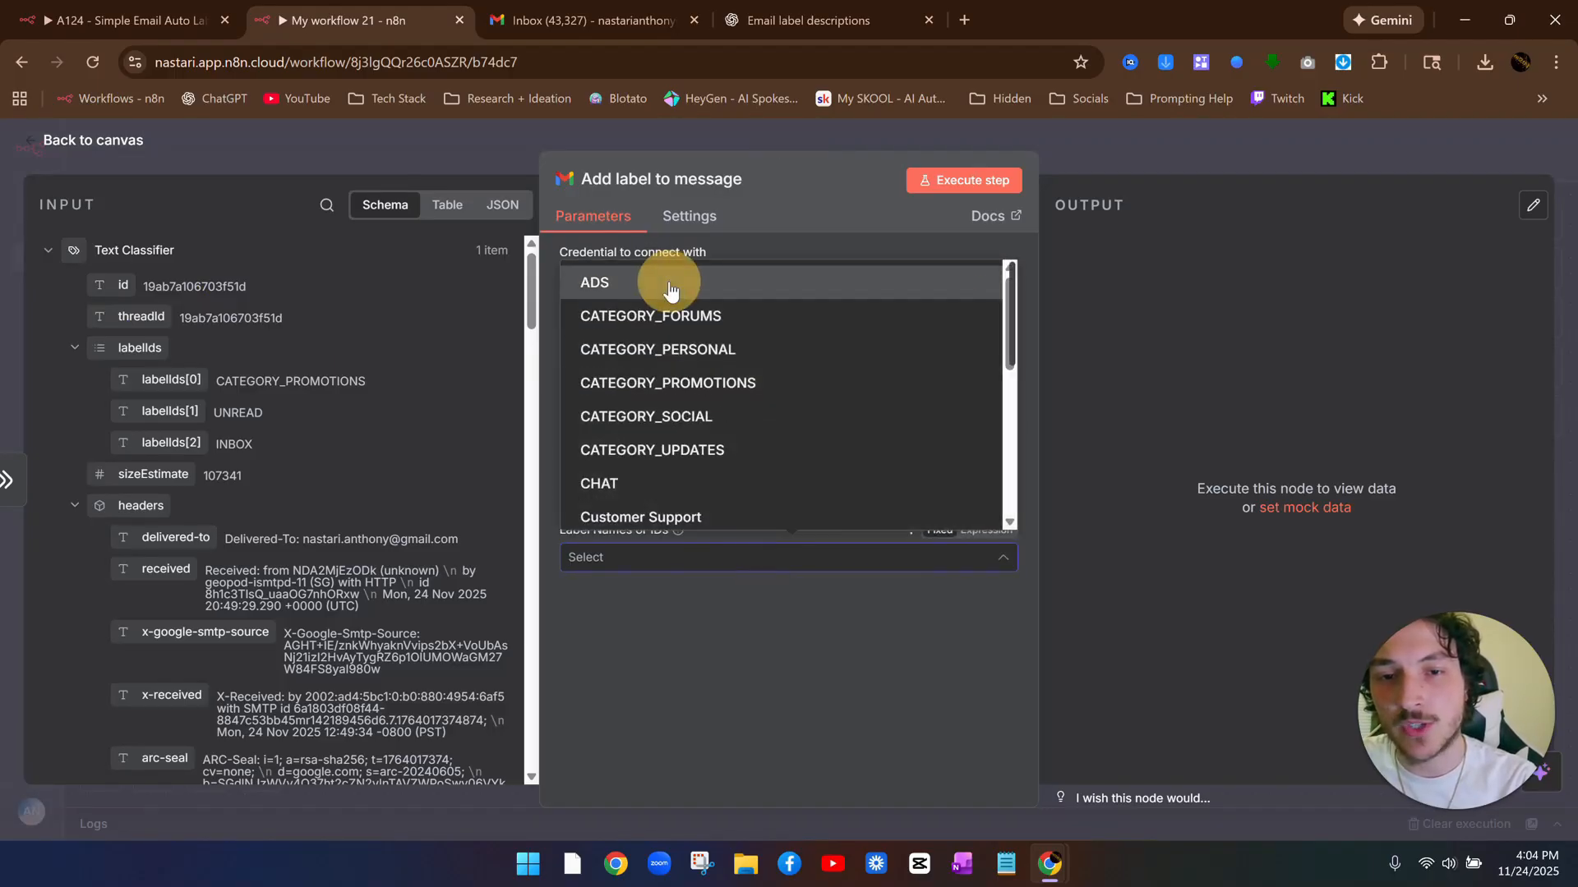
Rename the Gmail node as "Label as Ad" and return to the canvas
left_click(656, 178)
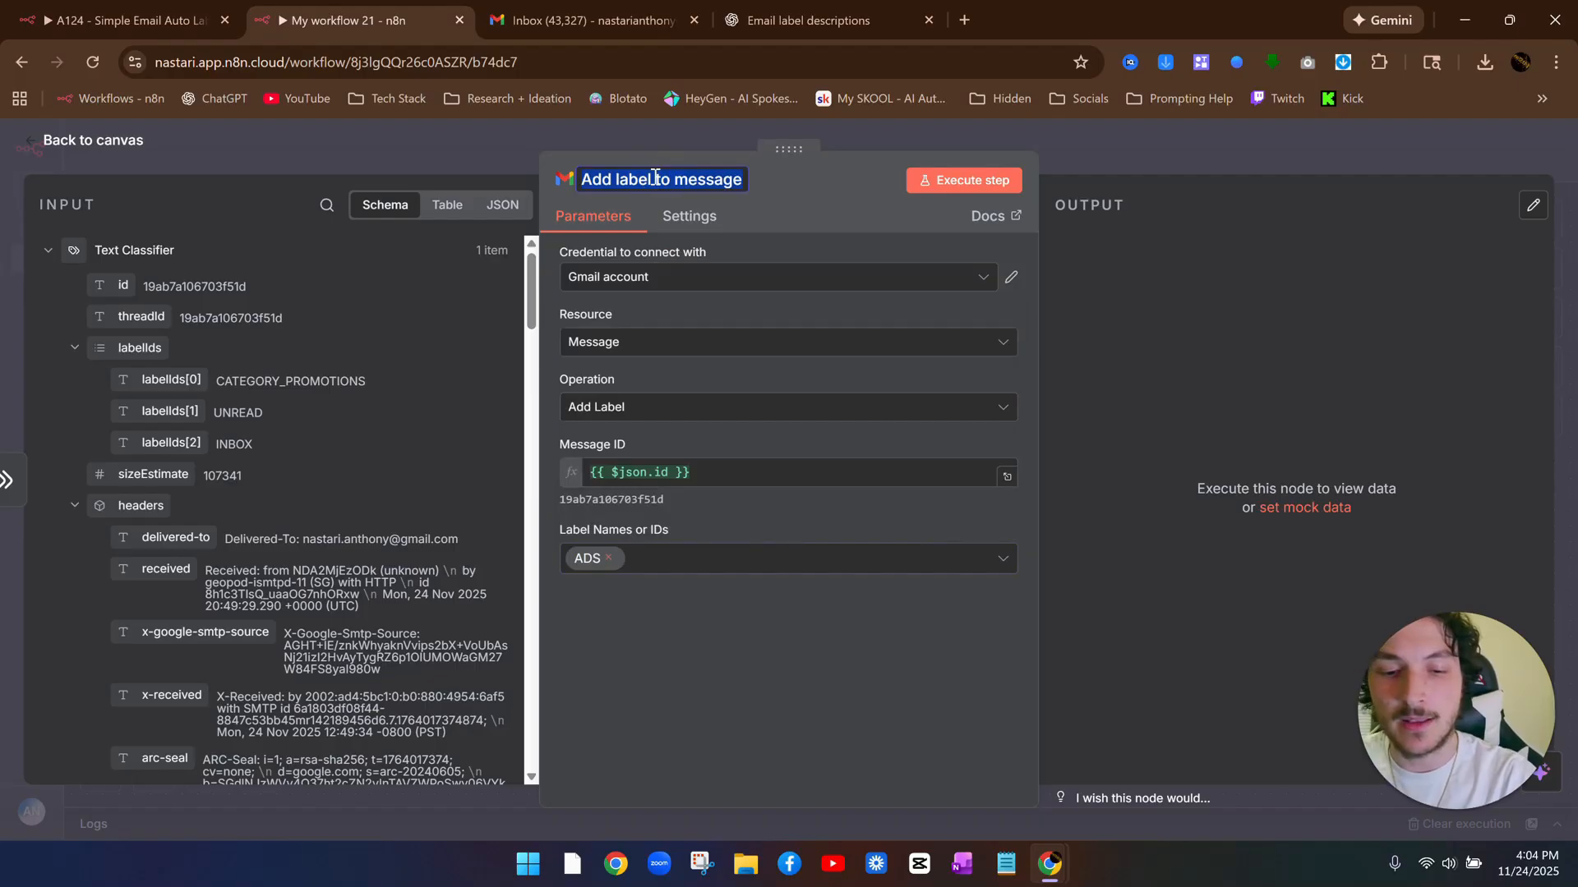
type("Label as Ad")
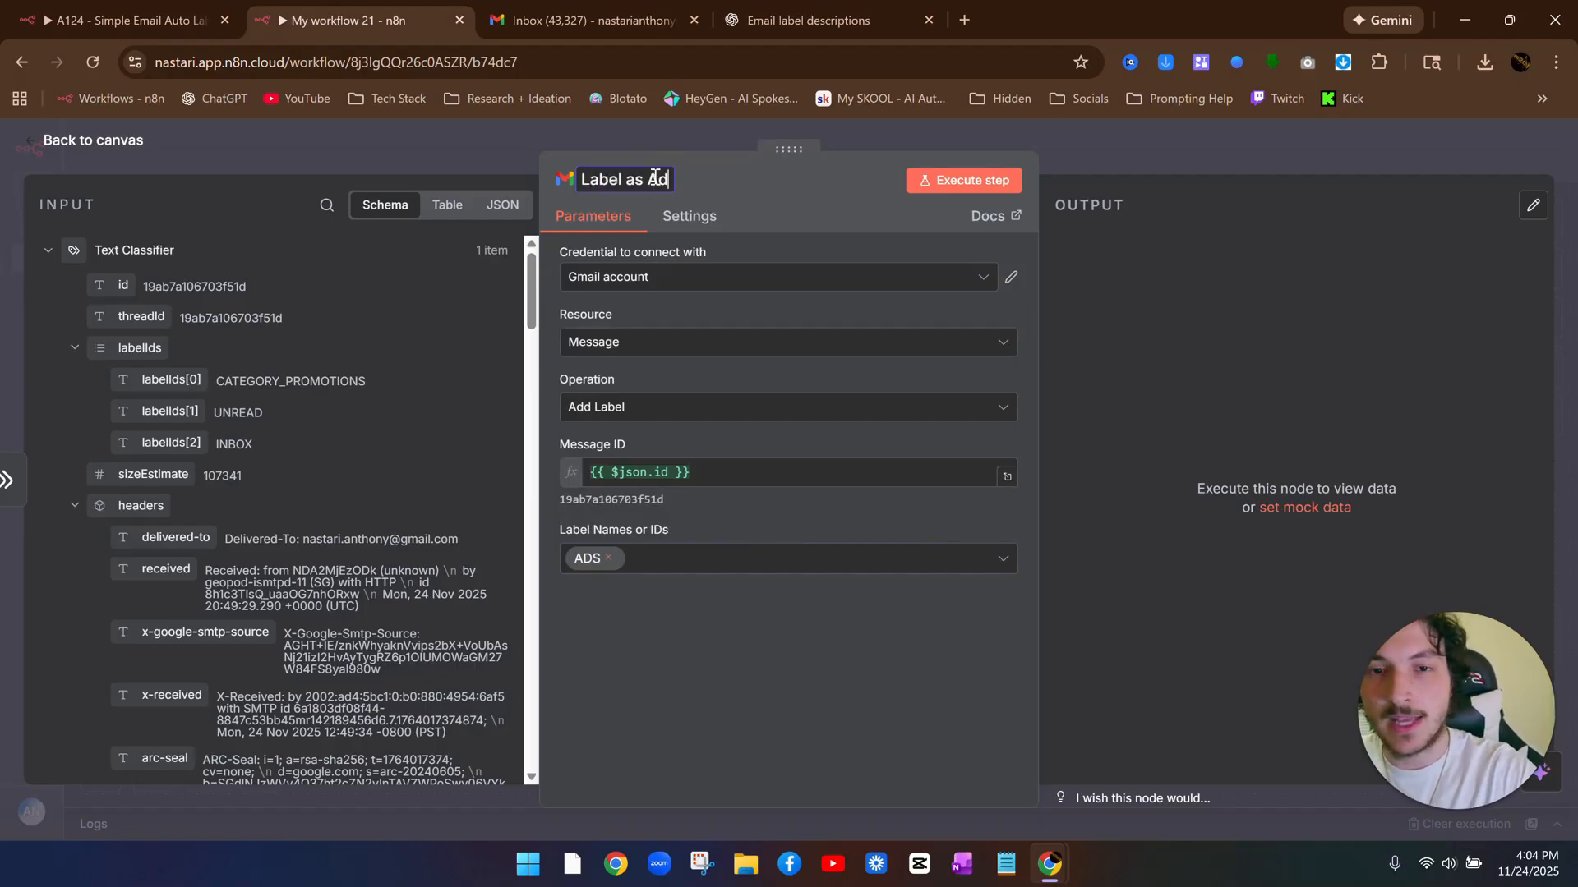
left_click(1107, 146)
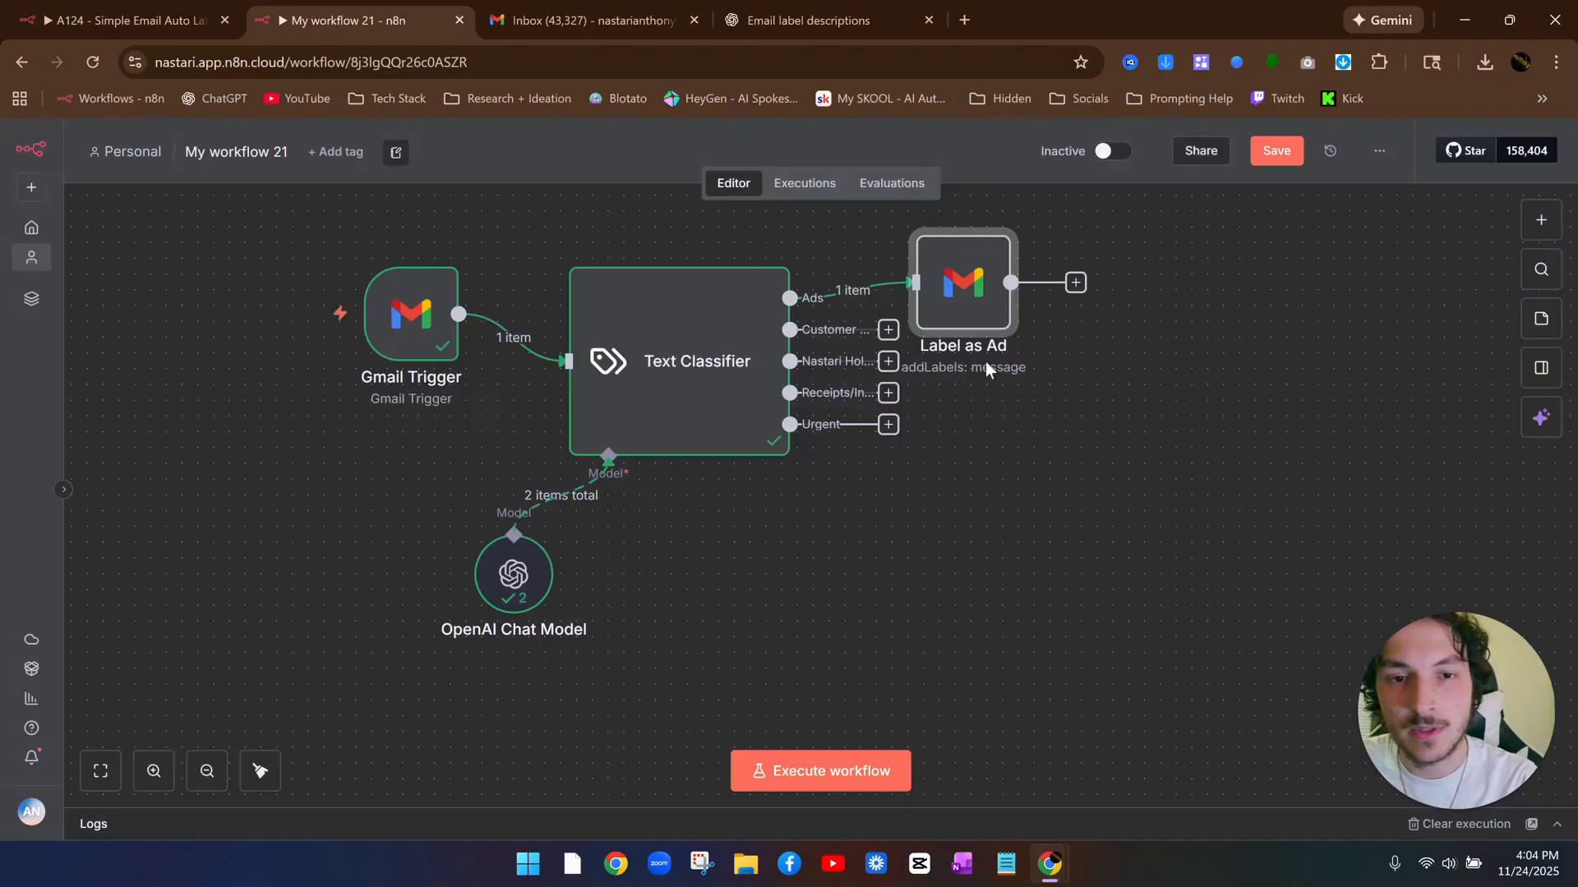
Move the Label as Ad node farther from the Text Classifier and duplicate it four times
left_click_drag(965, 275, 1046, 352)
left_click(1046, 348)
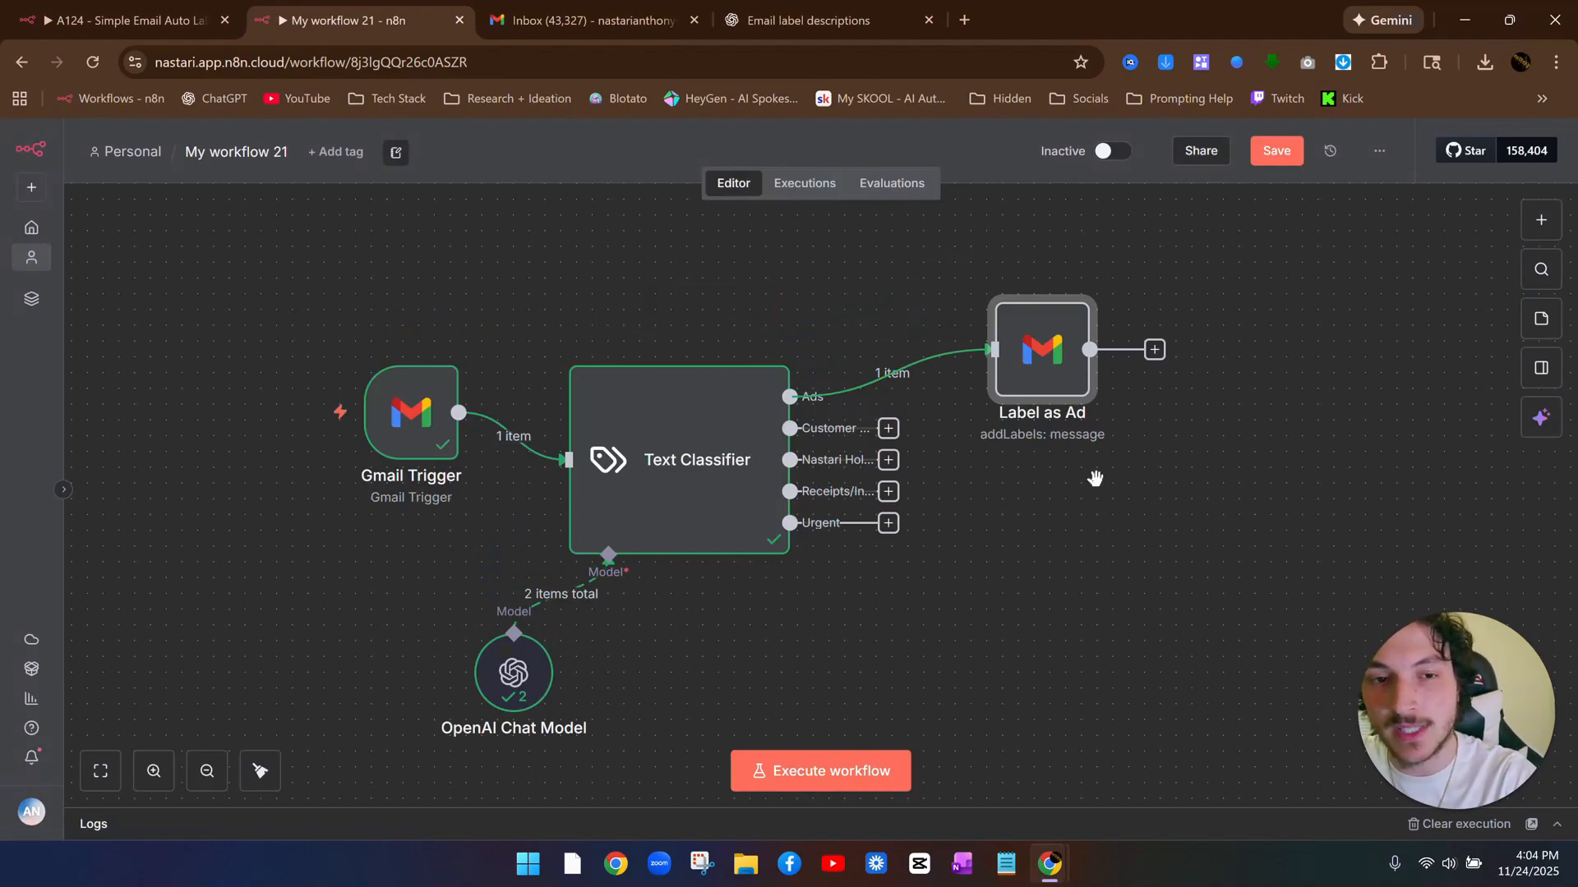
key("ctrl+d")
key("ctrl+d")
key("ctrl+d")
key("ctrl+d")
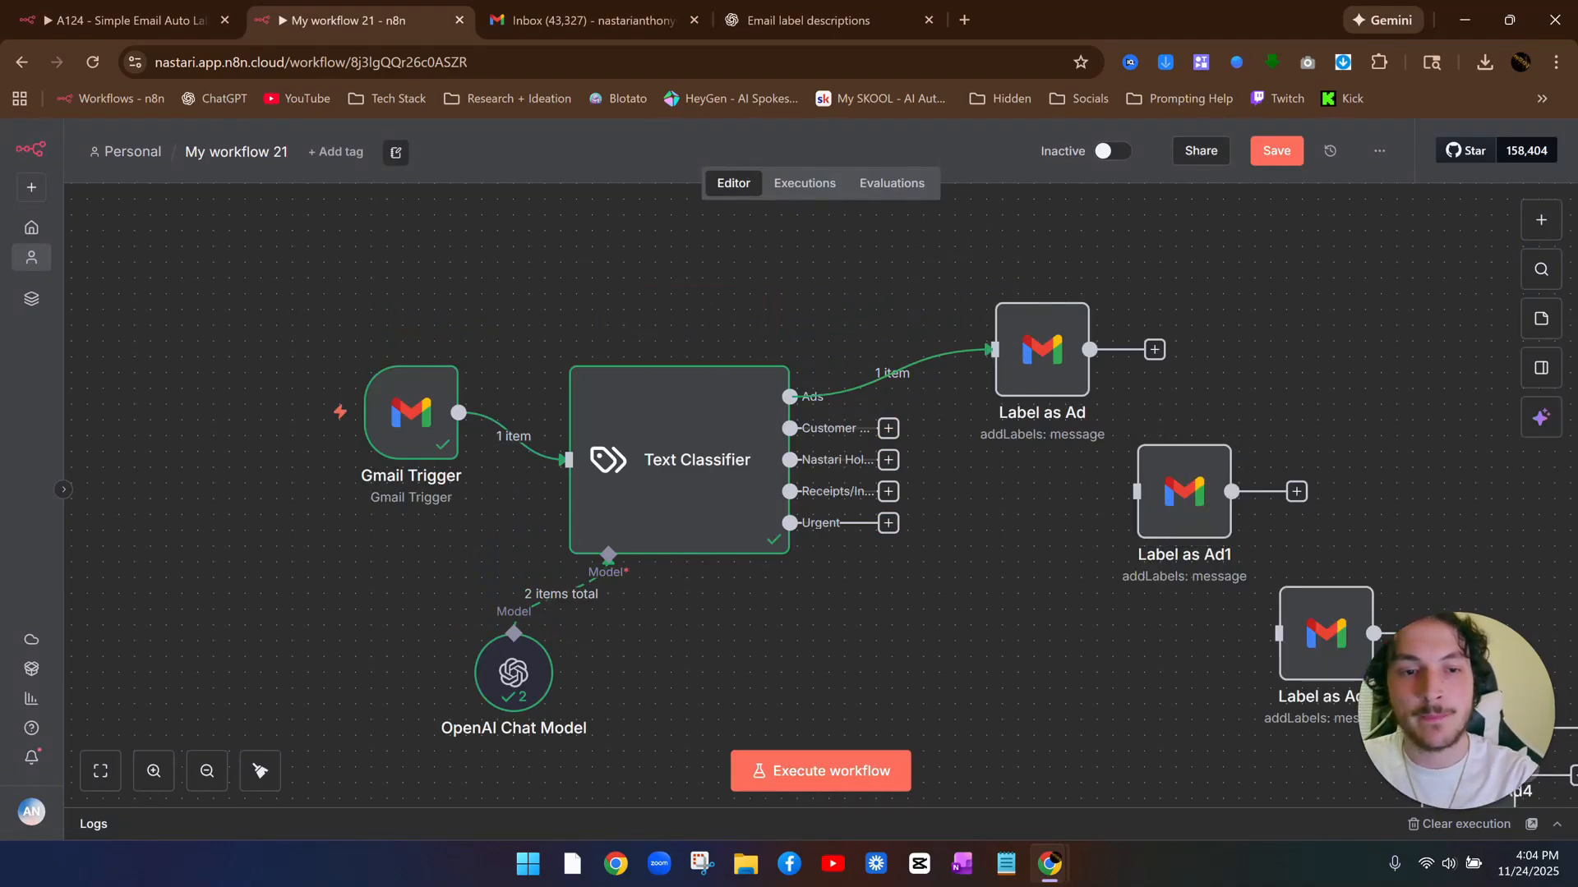
Reposition the first copy, Label as Ad1, and connect the Customer Support branch to it and the Nastari Holdings branch to Label as Ad2
scroll(1096, 478, "down", 3)
left_click_drag(1184, 345, 1090, 392)
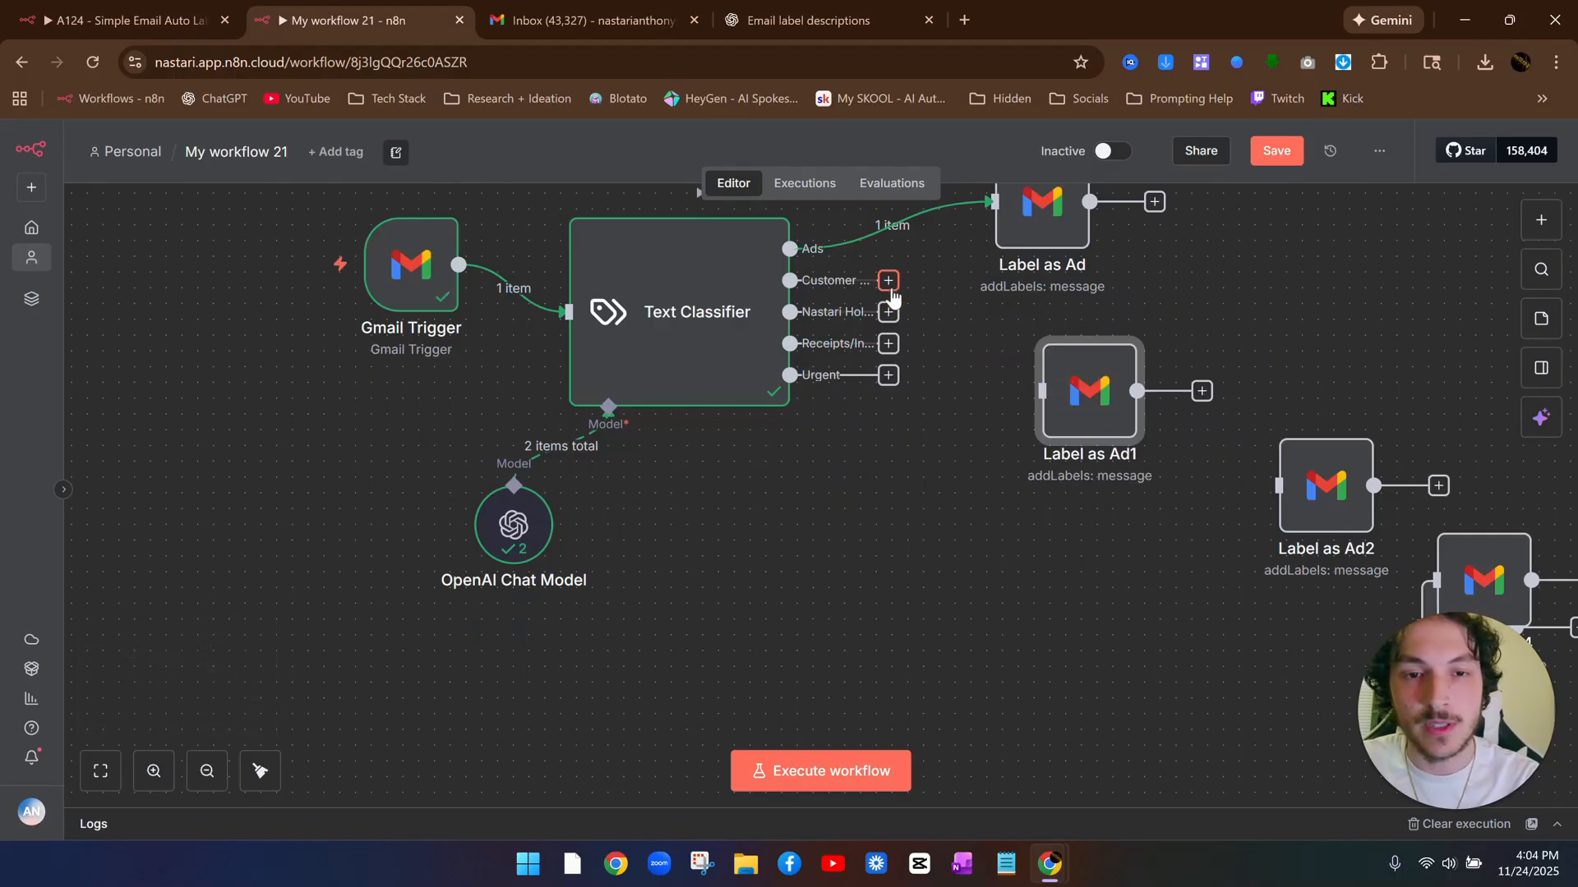
left_click_drag(893, 294, 1286, 284)
left_click_drag(888, 312, 1295, 488)
Spread out the last two copies and connect the Urgent branch to Label as Ad4 and the Receipts/Invoice branch to Label as Ad3
scroll(950, 413, "down", 2)
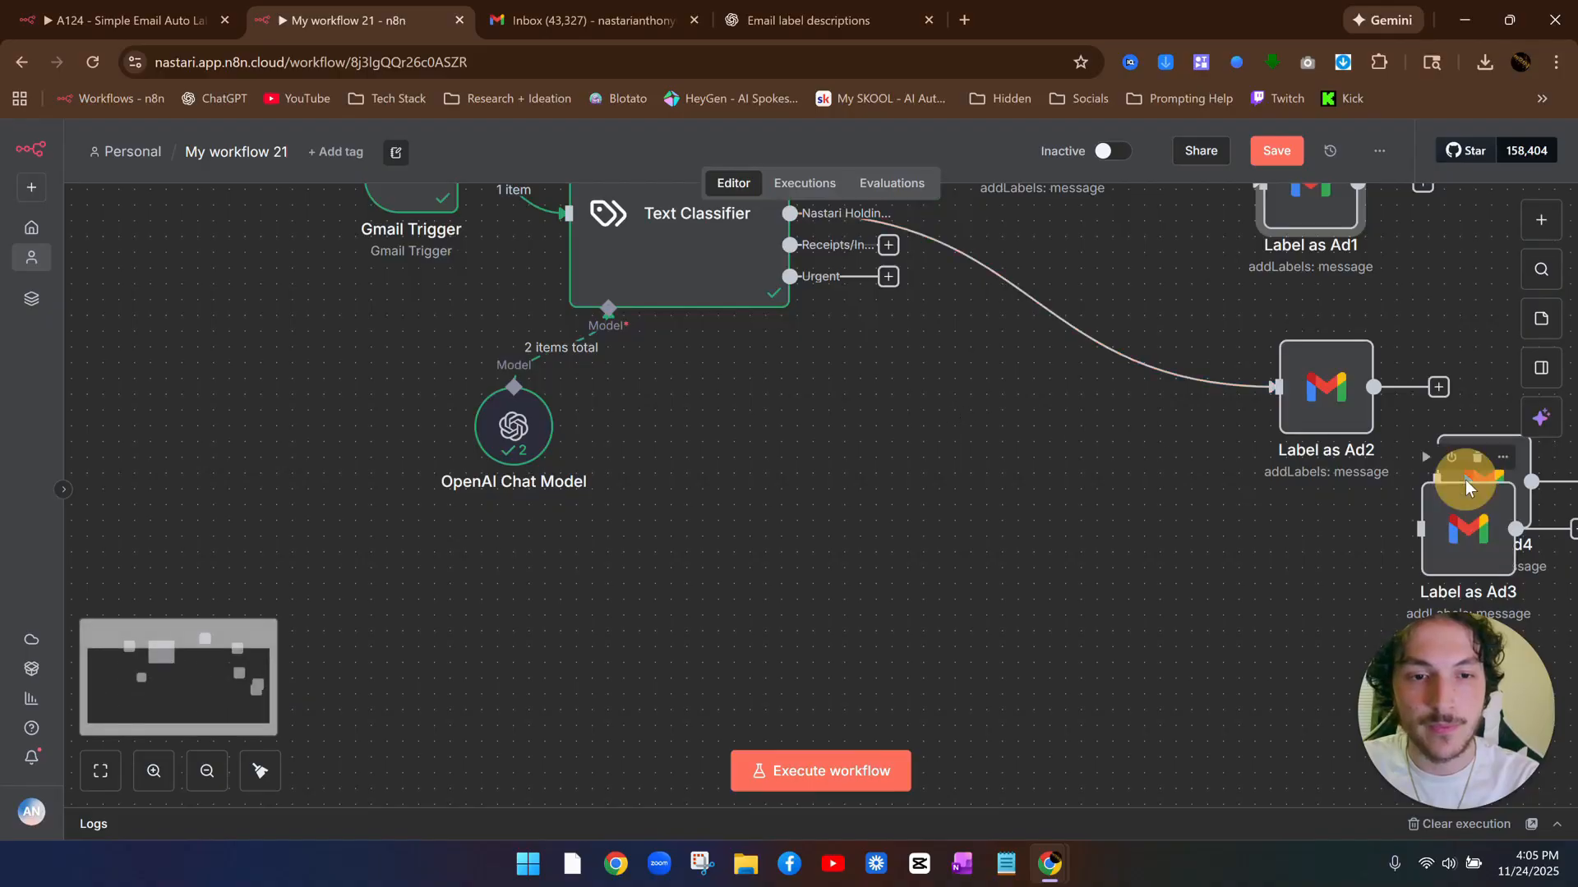
left_click_drag(1468, 488, 996, 567)
left_click_drag(1479, 542, 1138, 418)
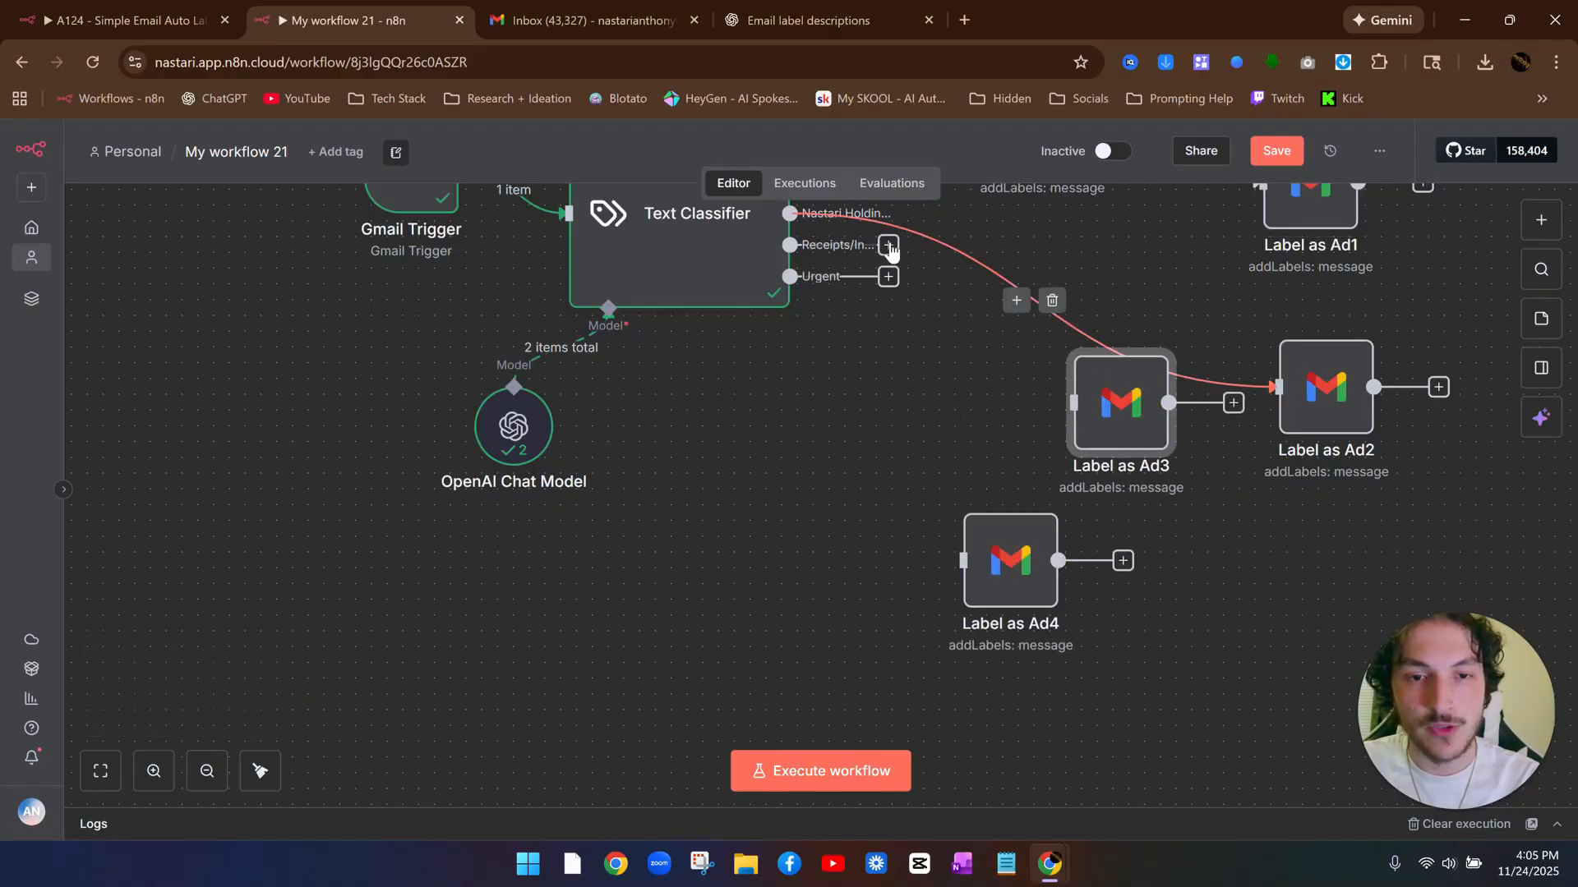
left_click(1022, 416)
left_click_drag(889, 276, 960, 560)
left_click(1054, 465)
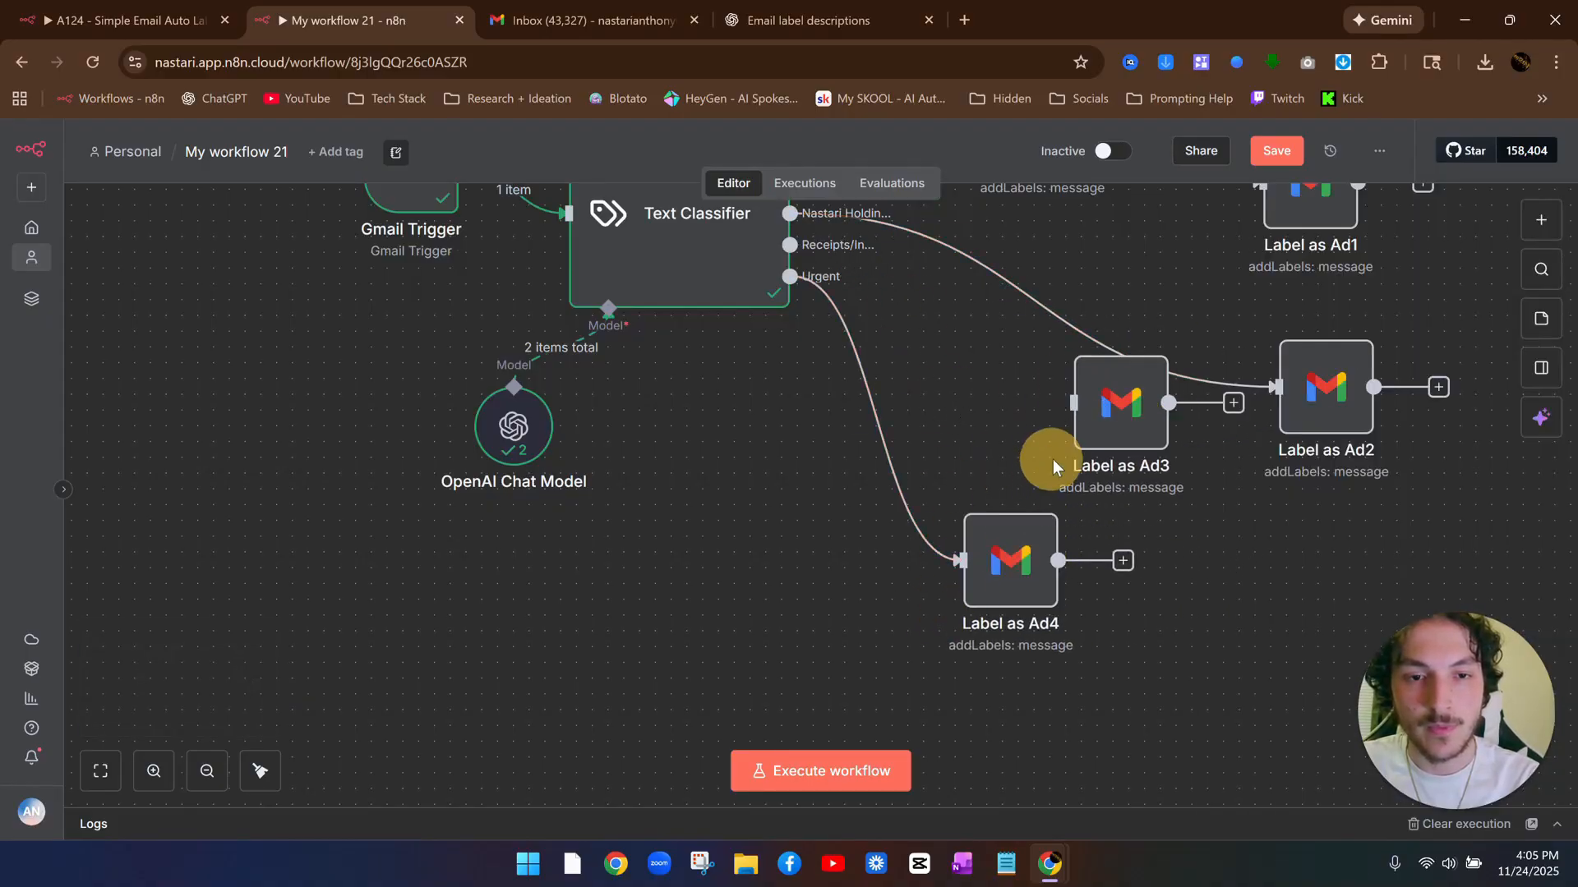
left_click_drag(790, 245, 1074, 402)
scroll(1431, 263, "up", 3)
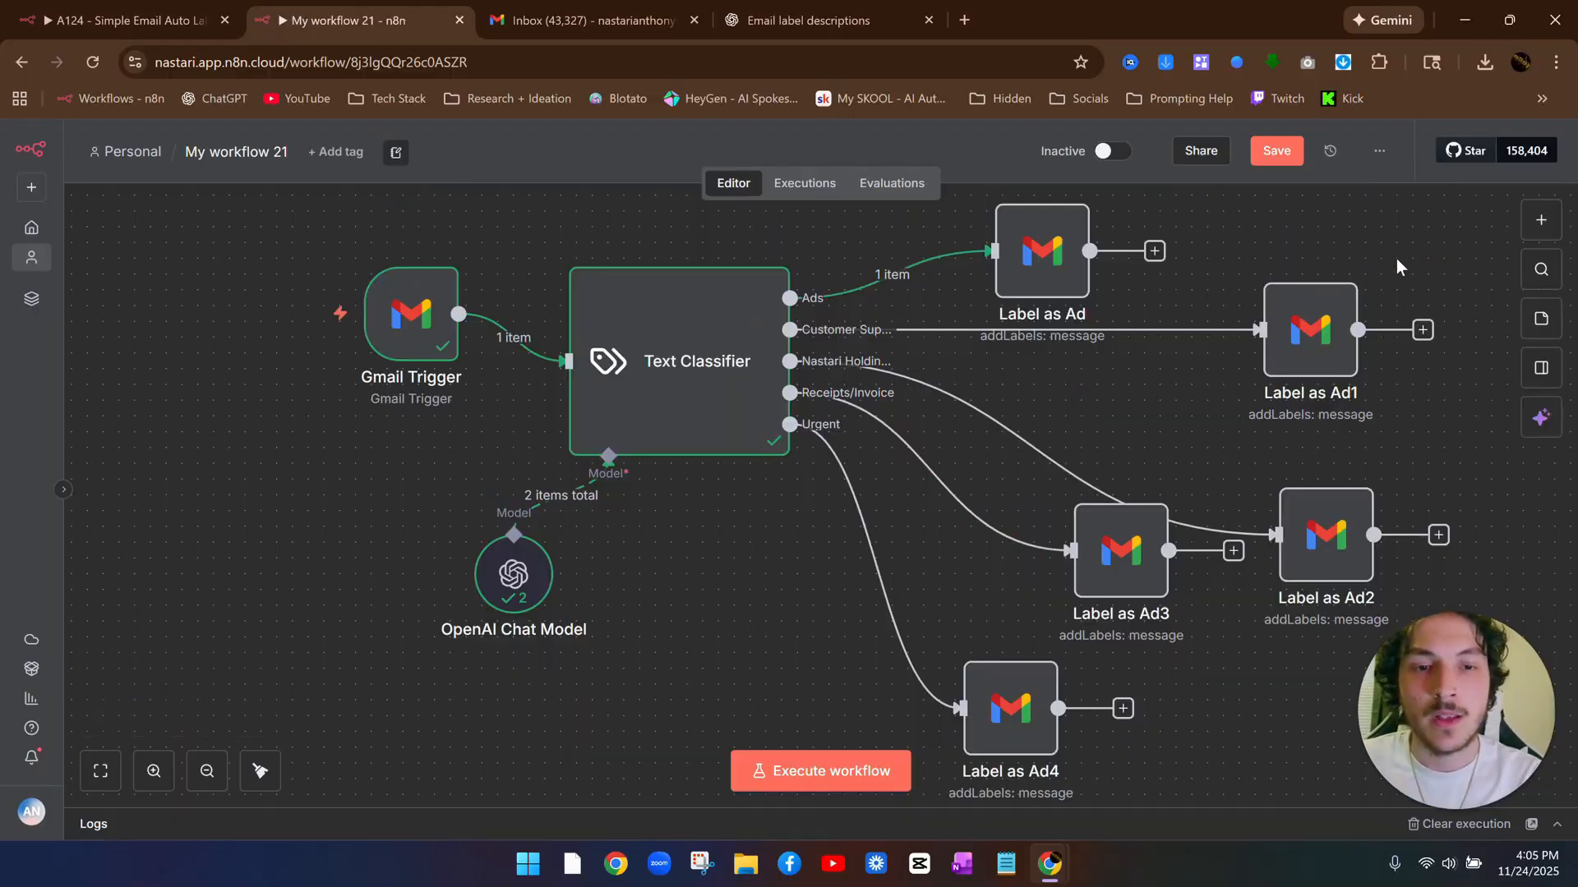
Review the settings and input data of the Label as Ad and Label as Ad1 nodes
left_click(1045, 261)
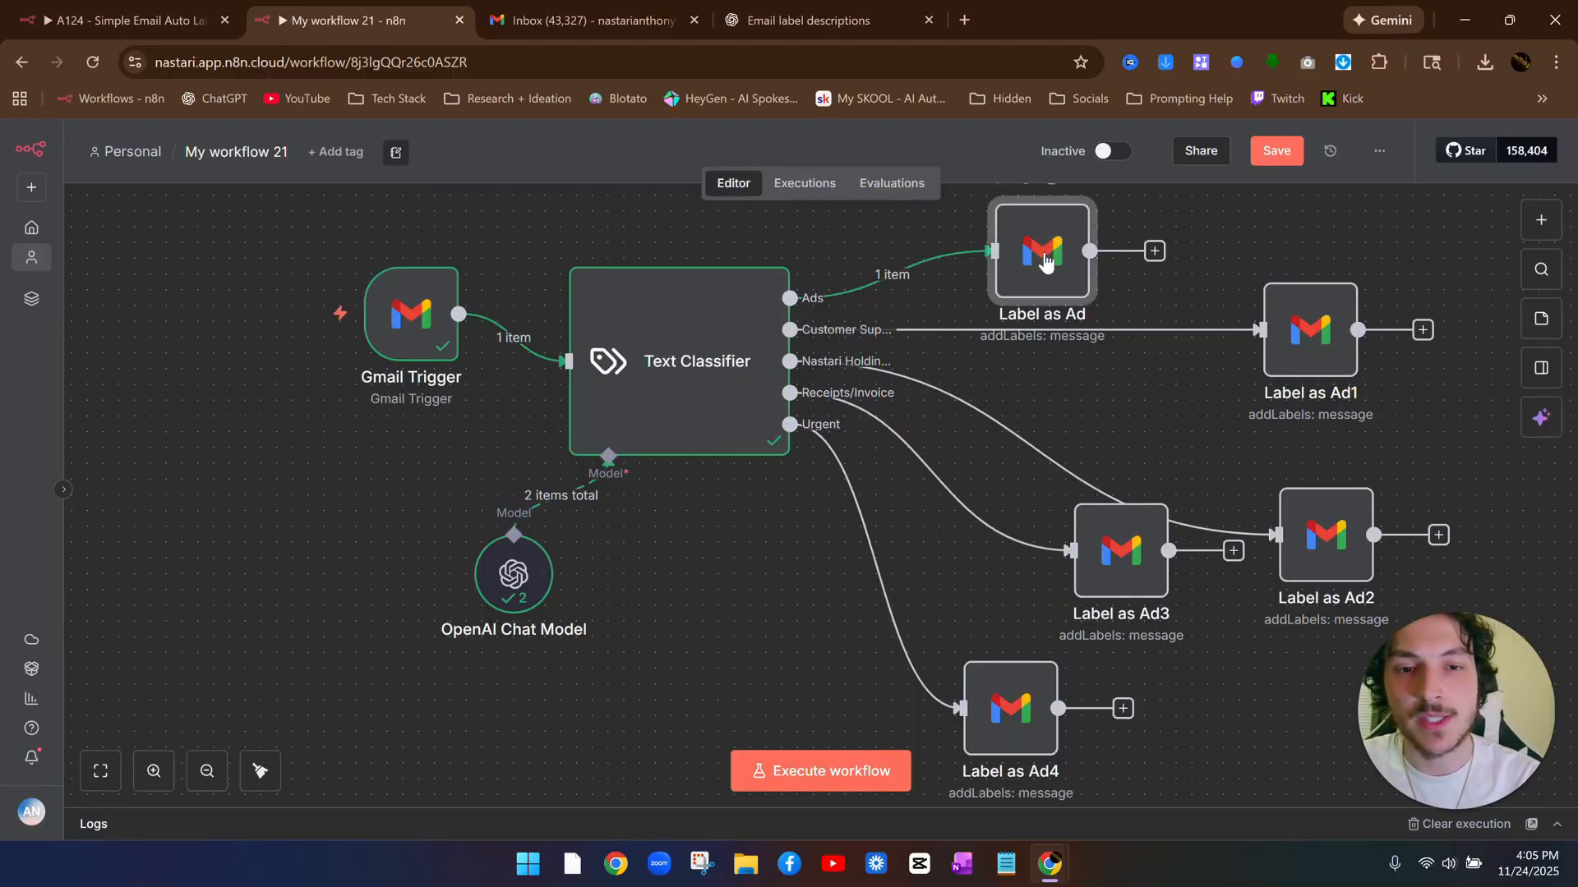
double_click(1046, 261)
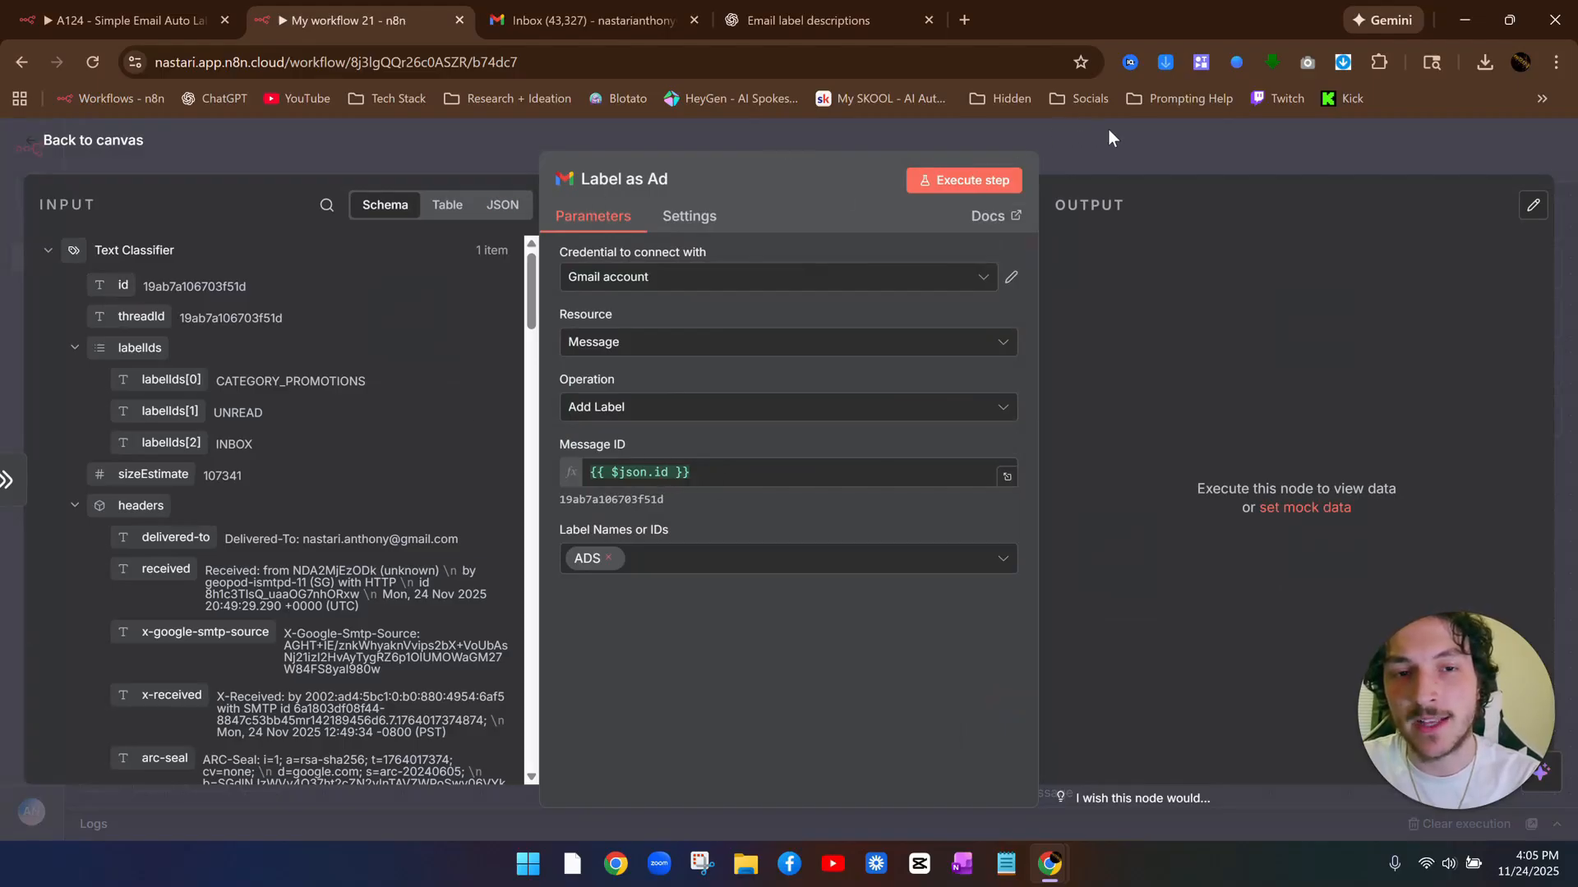
left_click(1138, 141)
left_click(1325, 340)
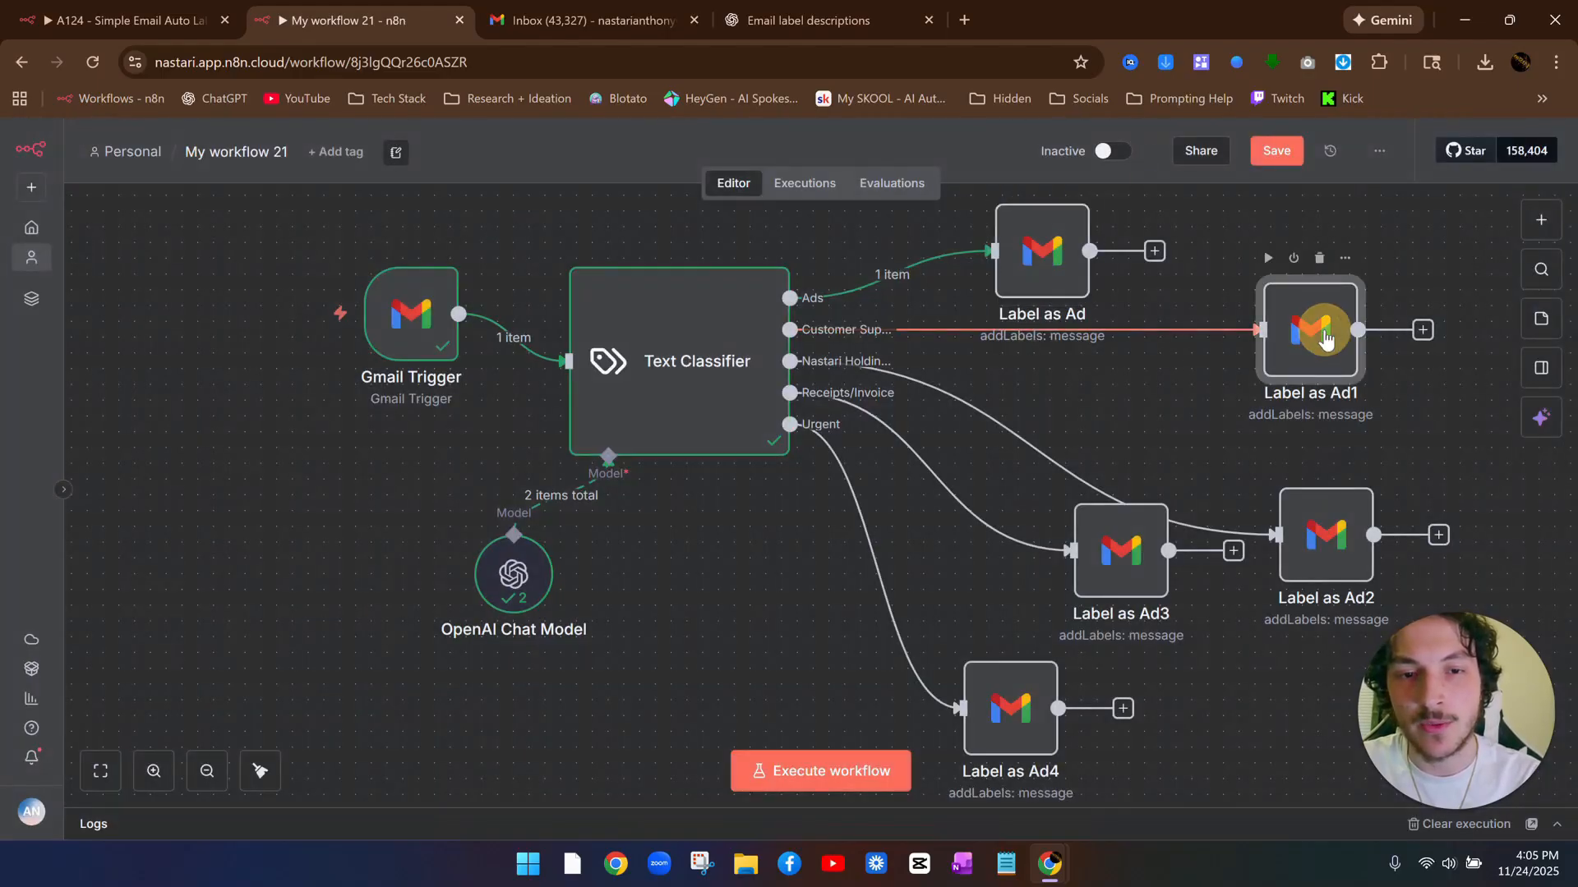
double_click(1324, 339)
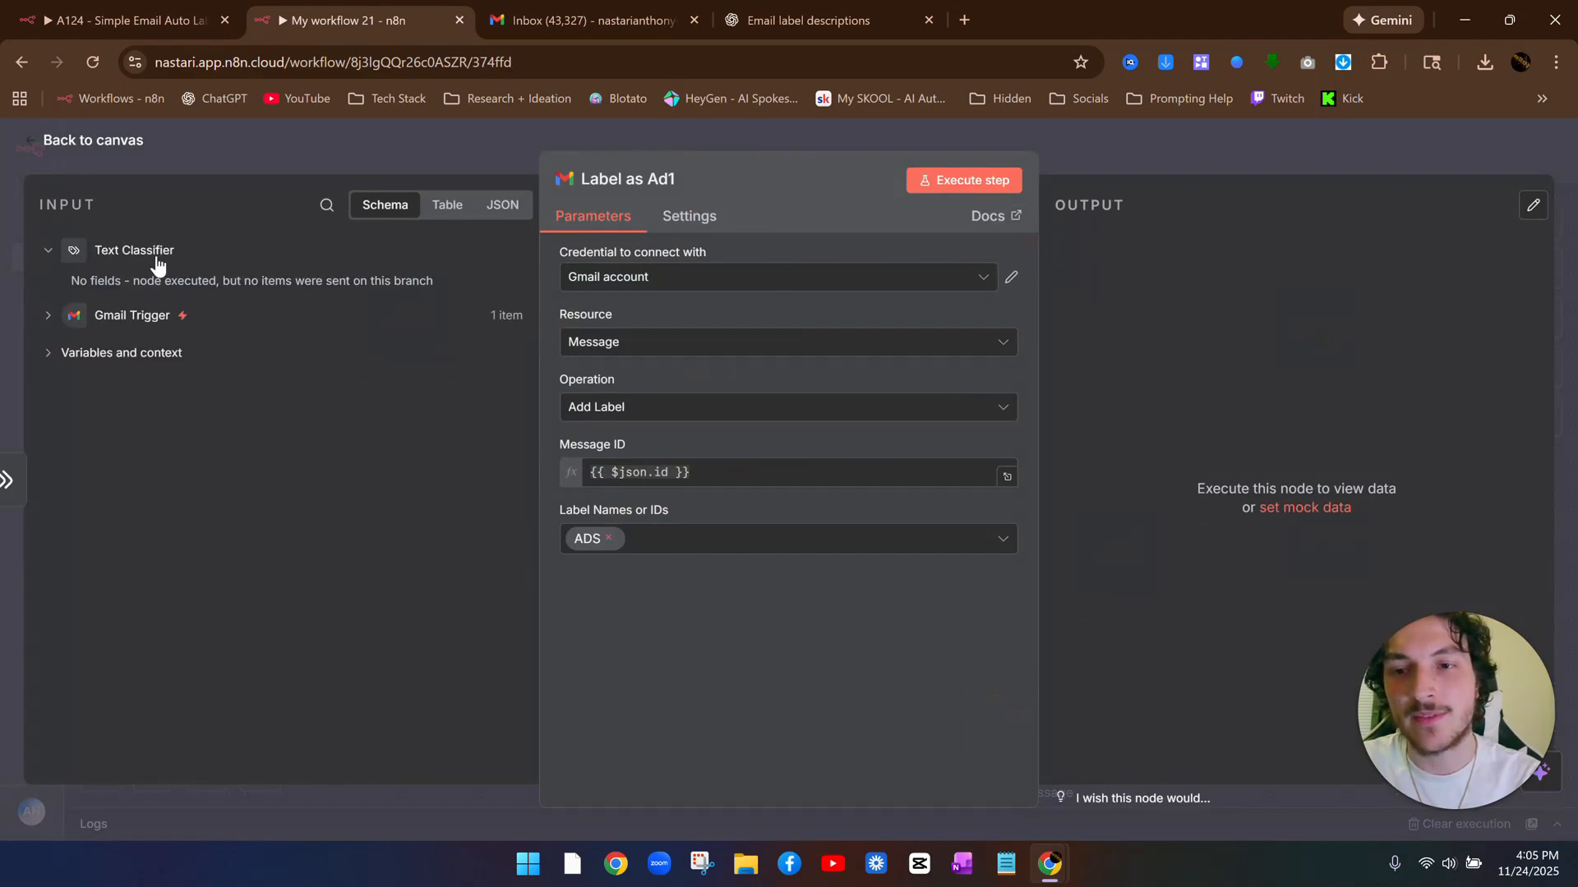
left_click(283, 147)
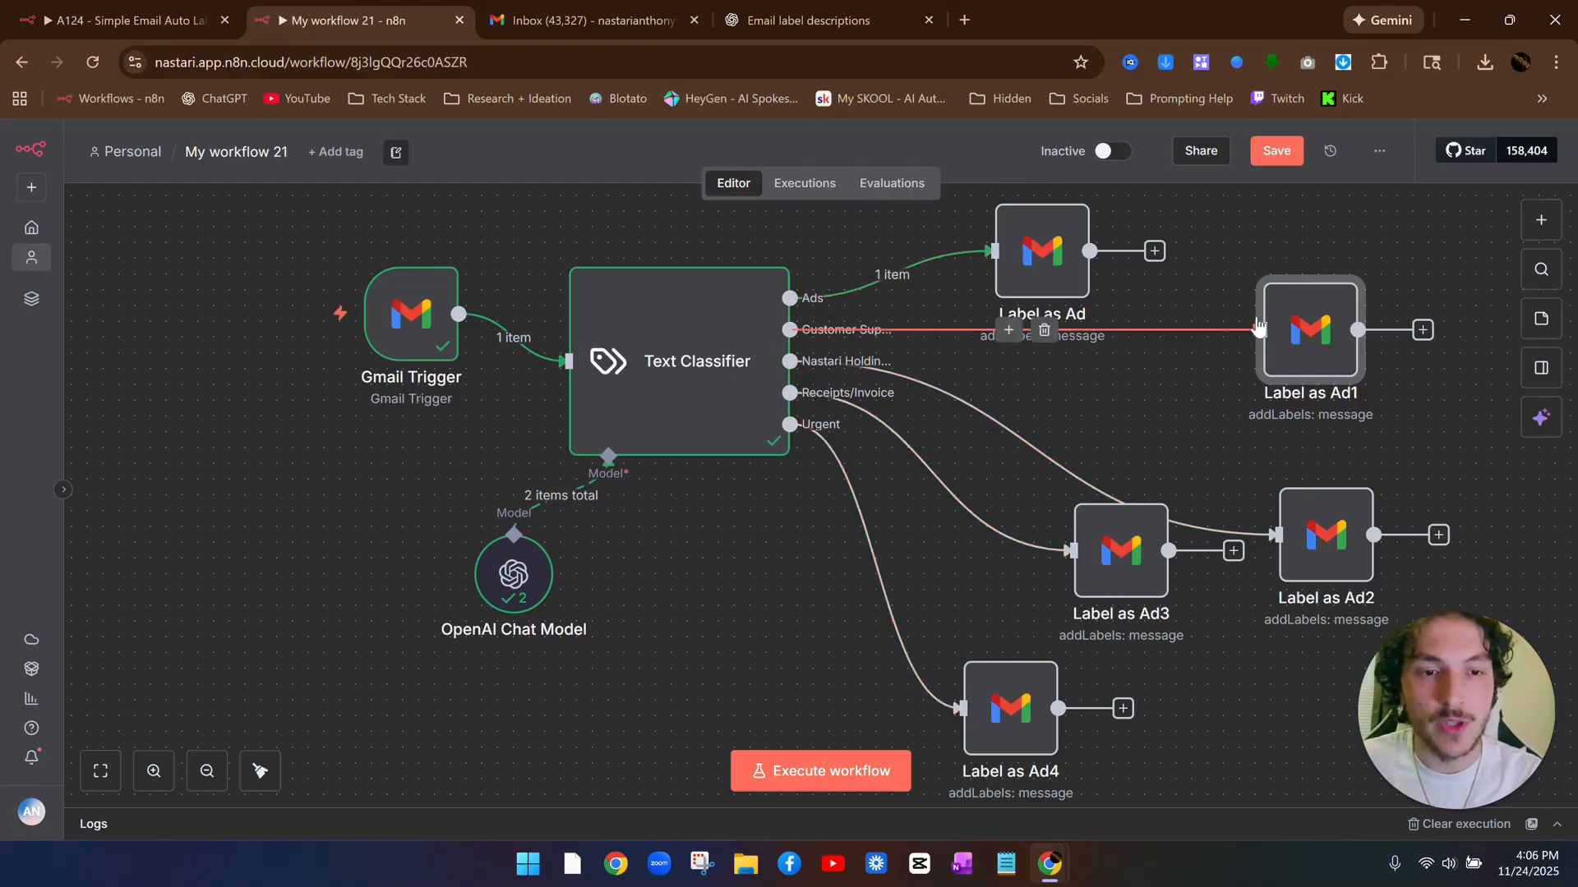
In the Customer Support branch's node, replace the ADS label with Customer Support and rename the node as "Label as customer support"
double_click(1301, 345)
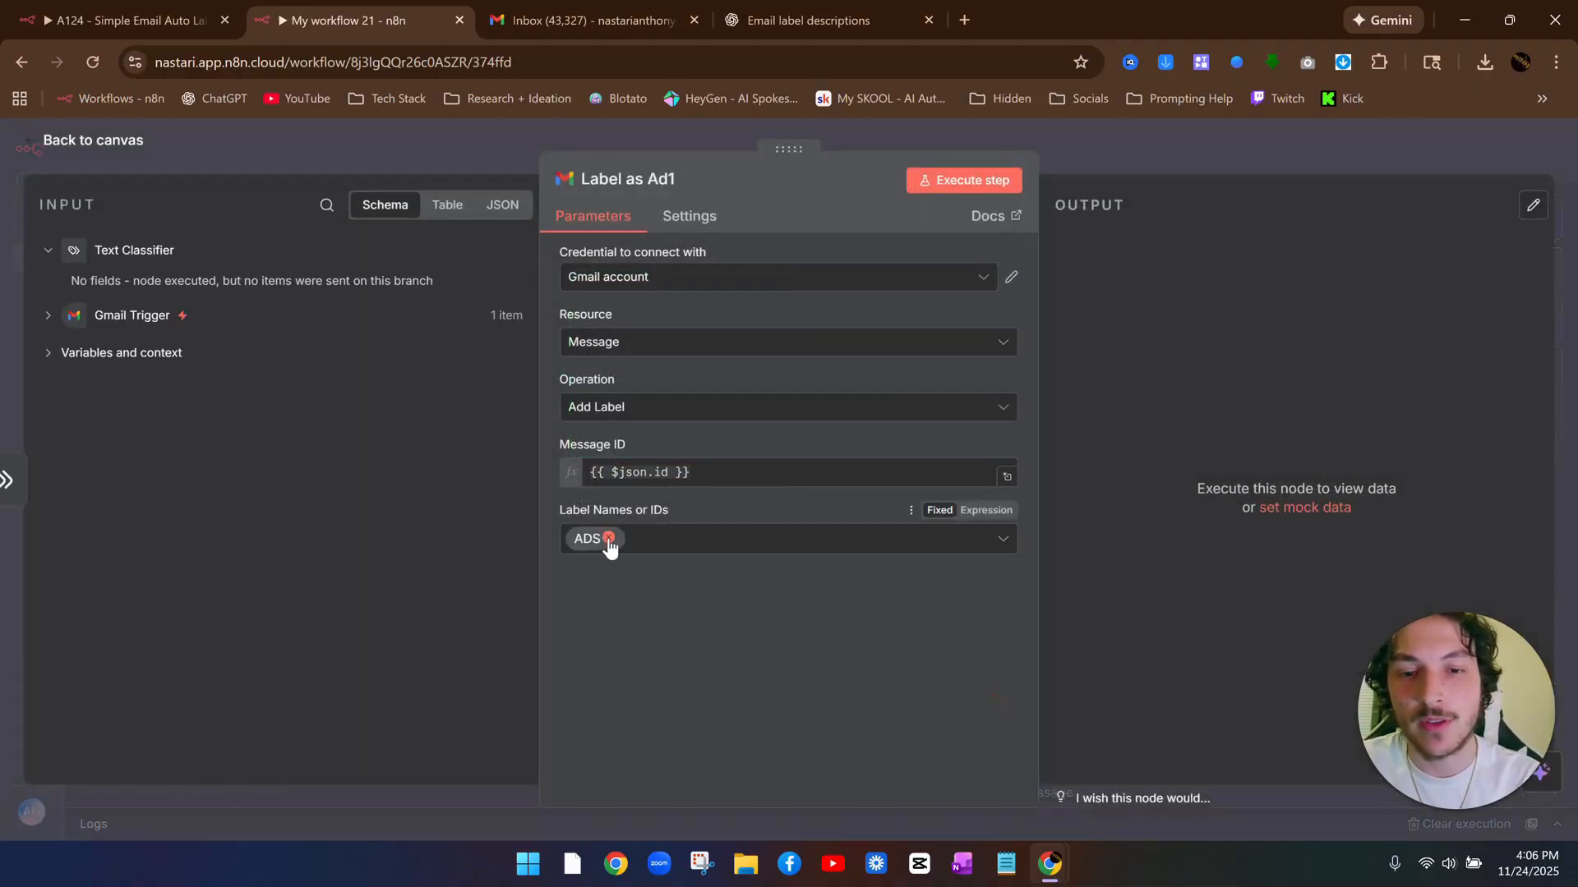
left_click(608, 538)
left_click(659, 539)
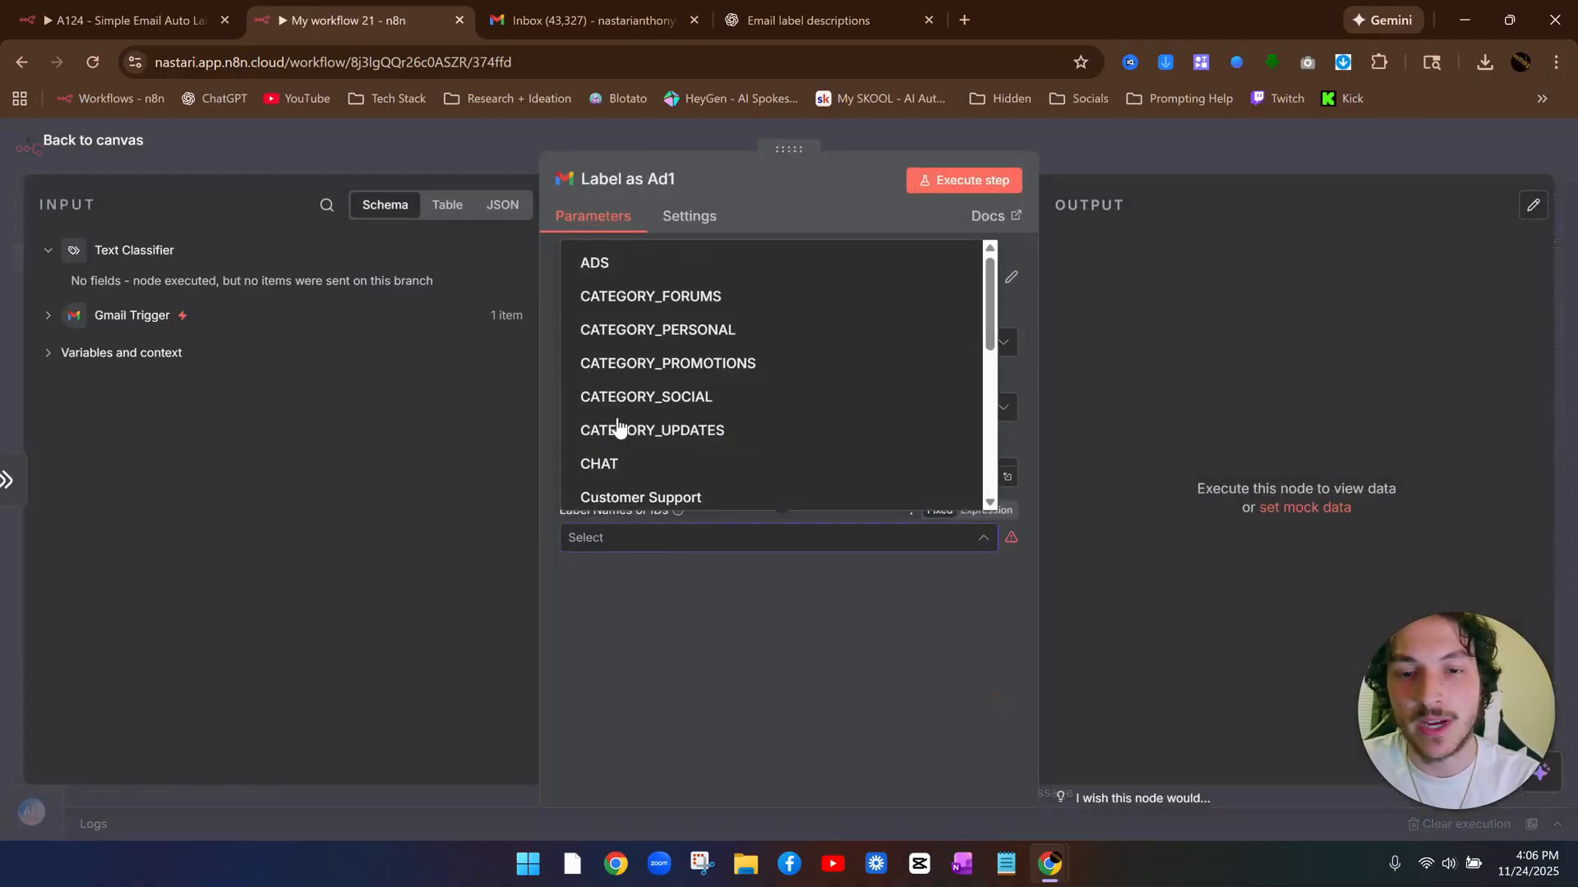
left_click(664, 497)
left_click(632, 188)
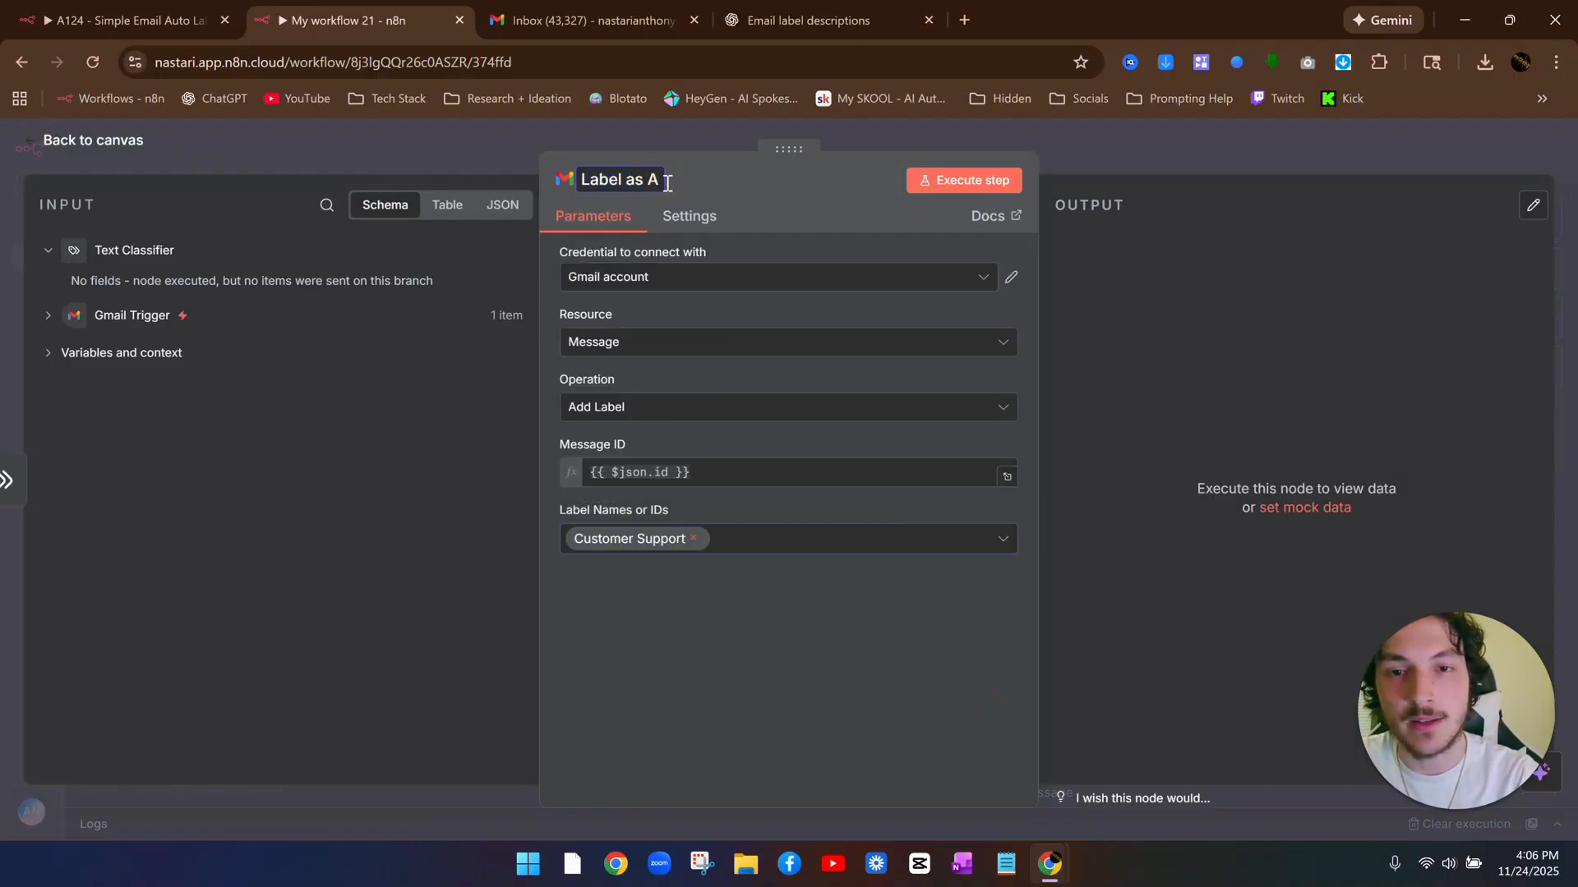
type("cust")
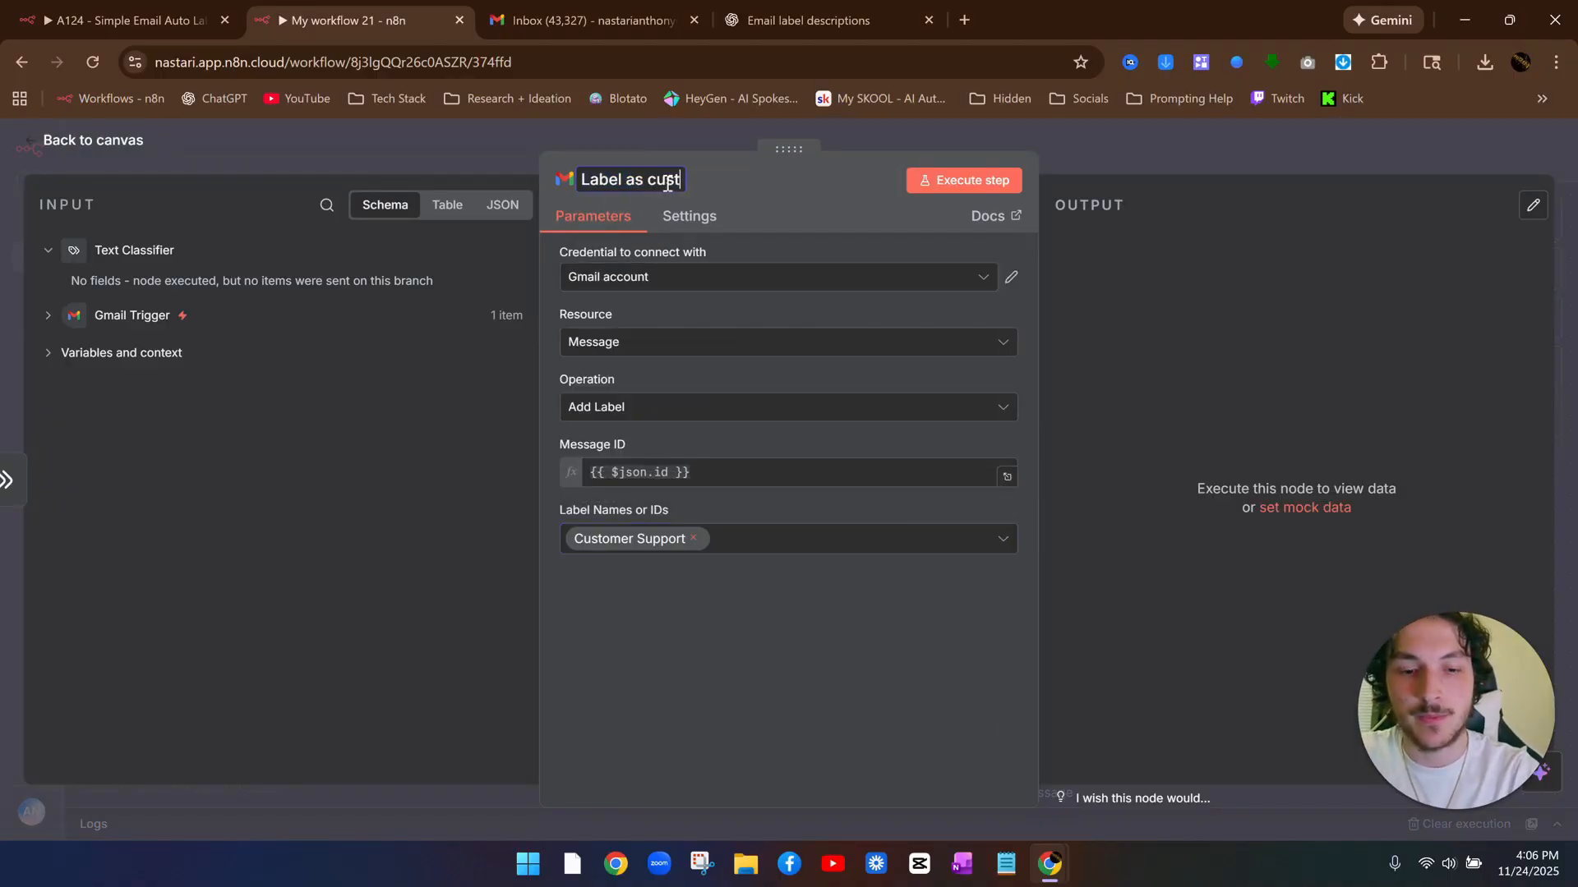
type("omer support")
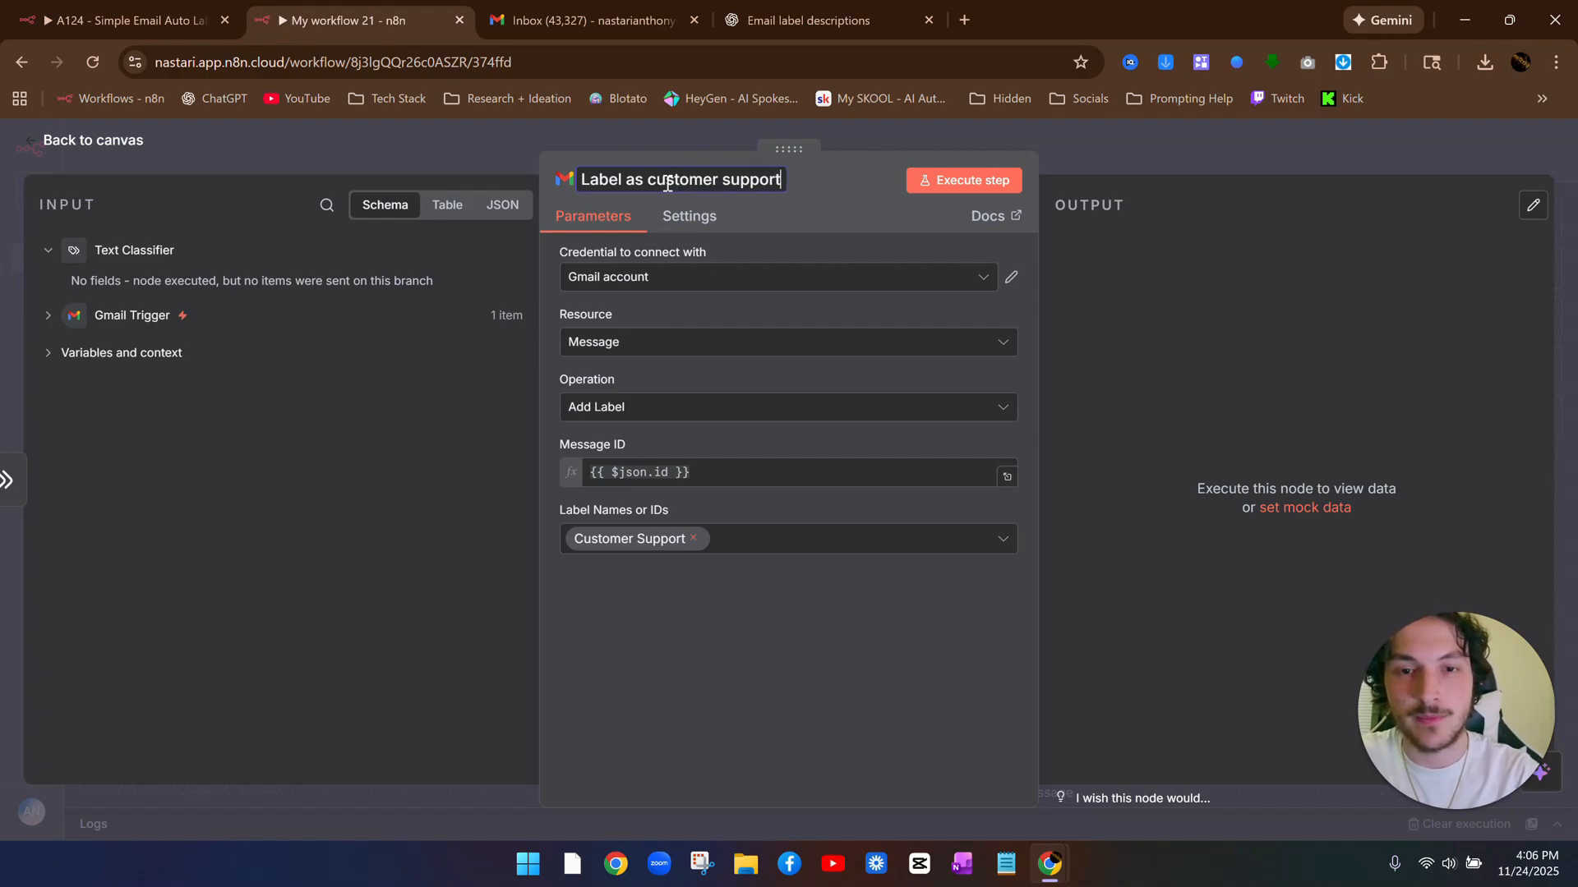
left_click(1114, 161)
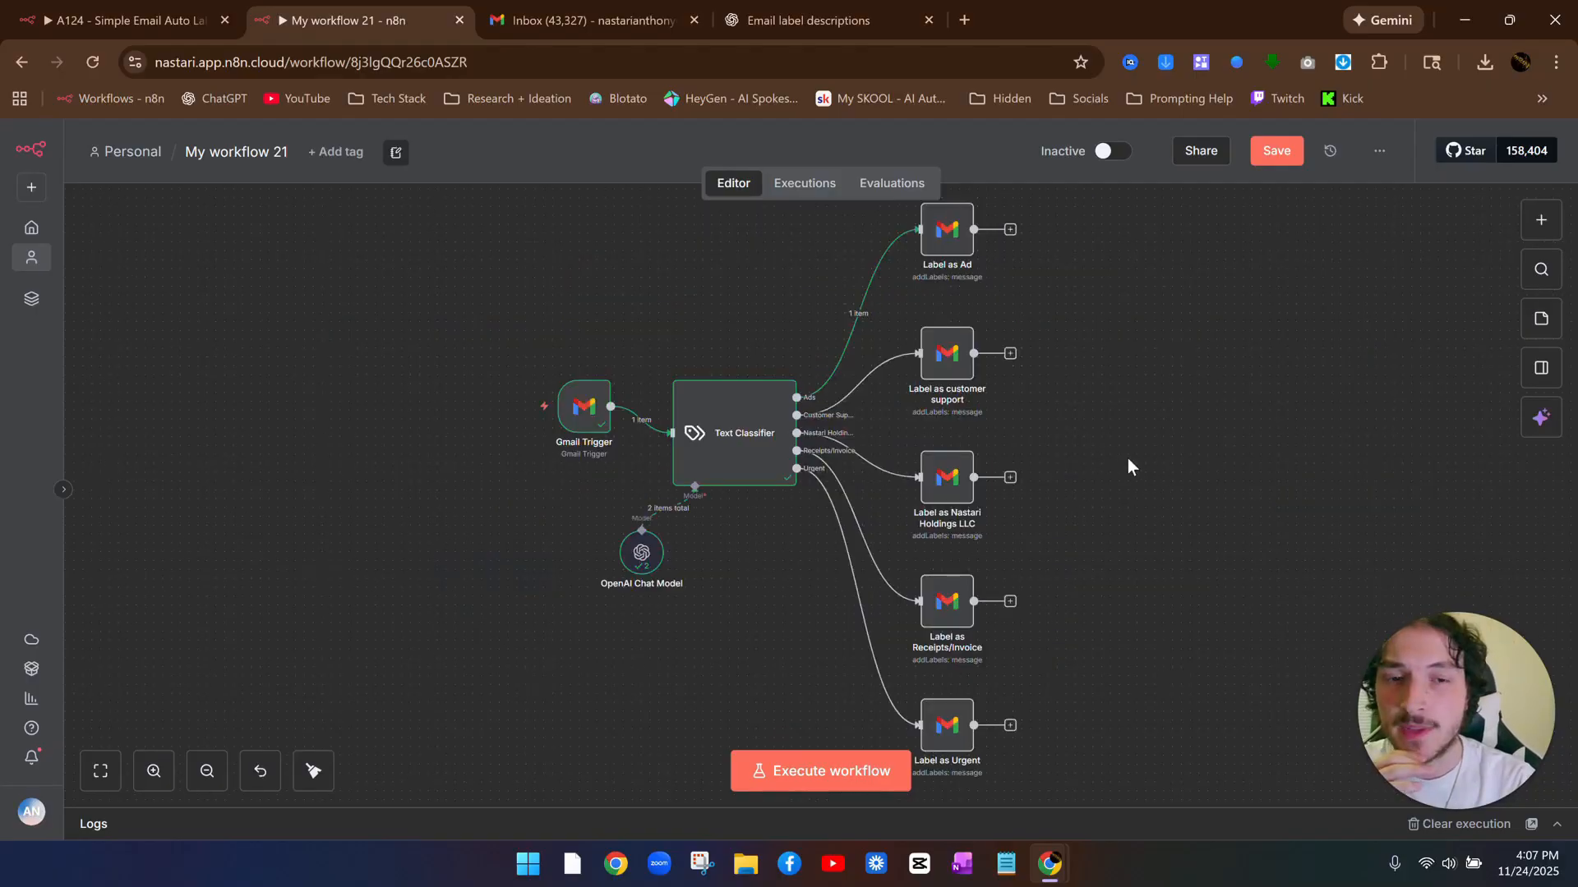
Execute the Label as Ad node and review its output
scroll(1098, 444, "up", 1)
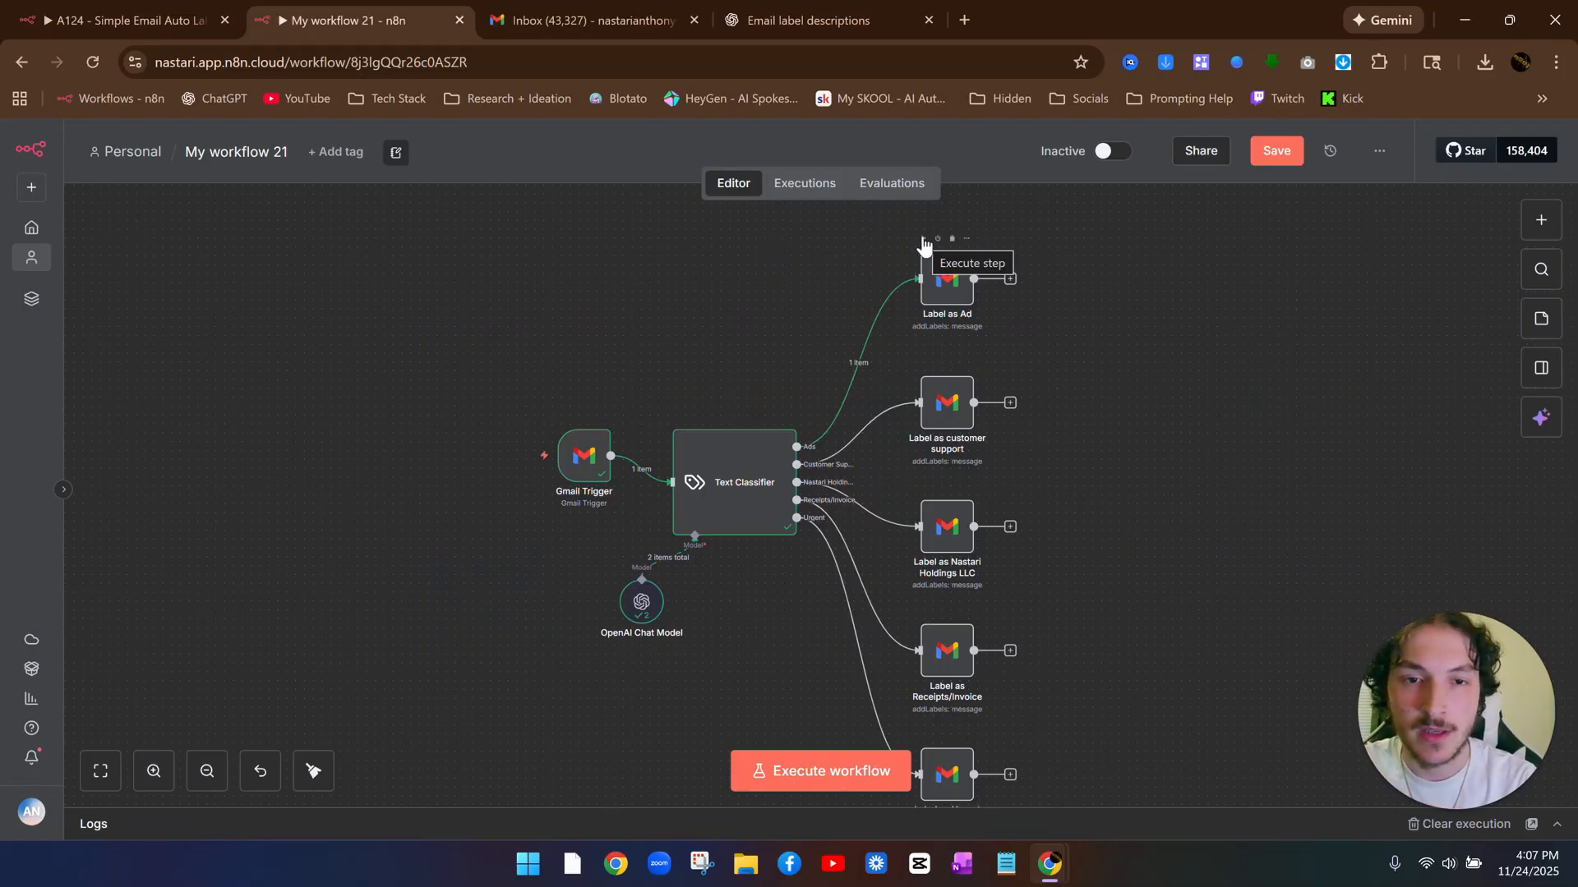
left_click(923, 240)
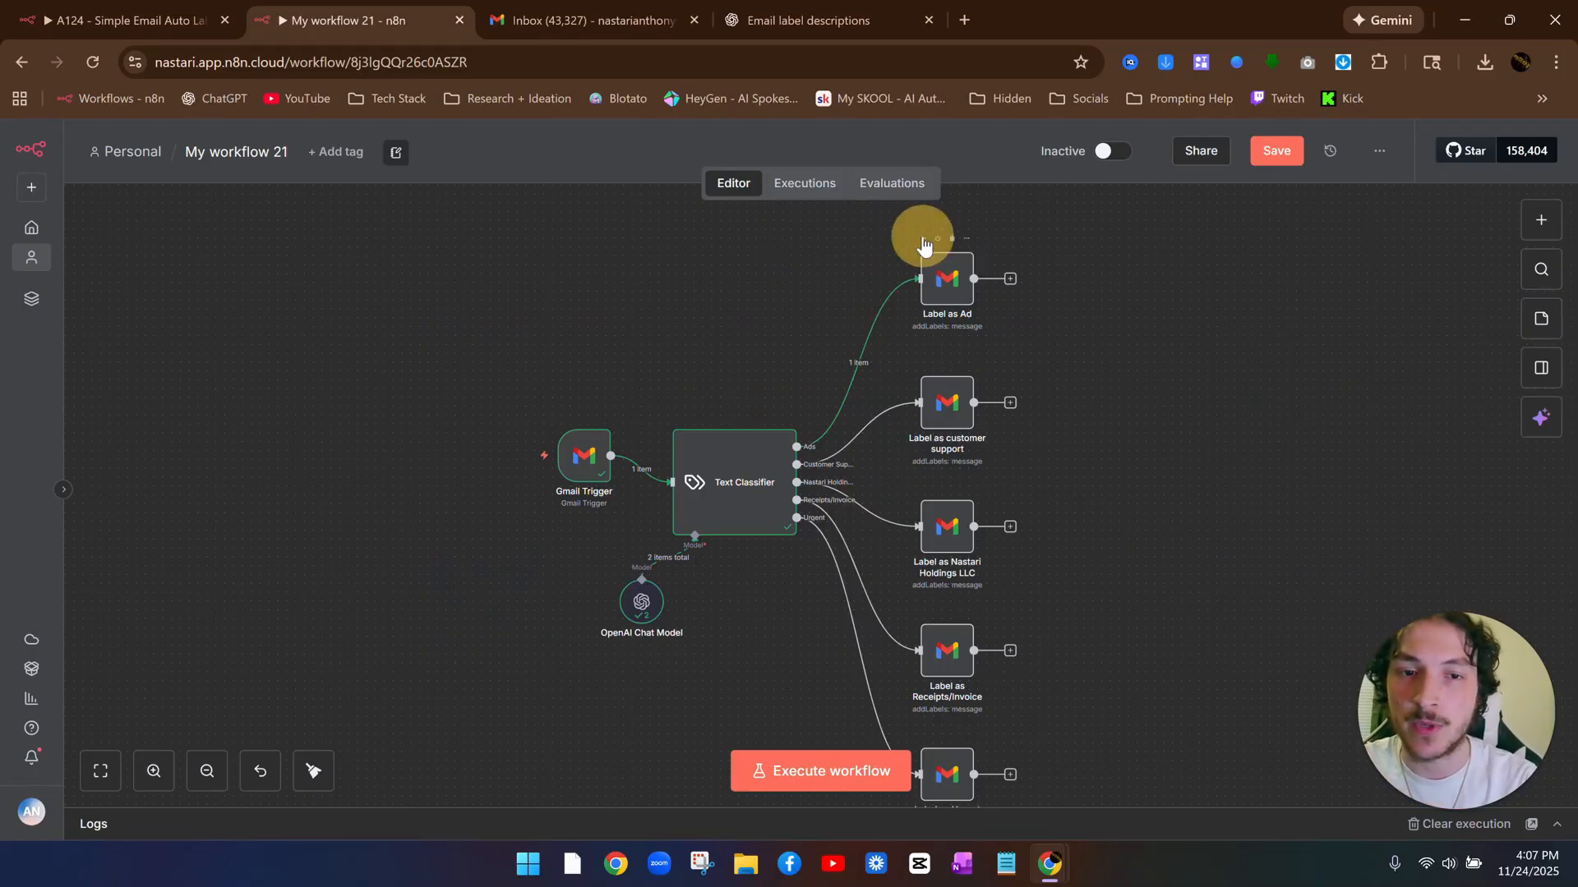
left_click(947, 287)
double_click(945, 284)
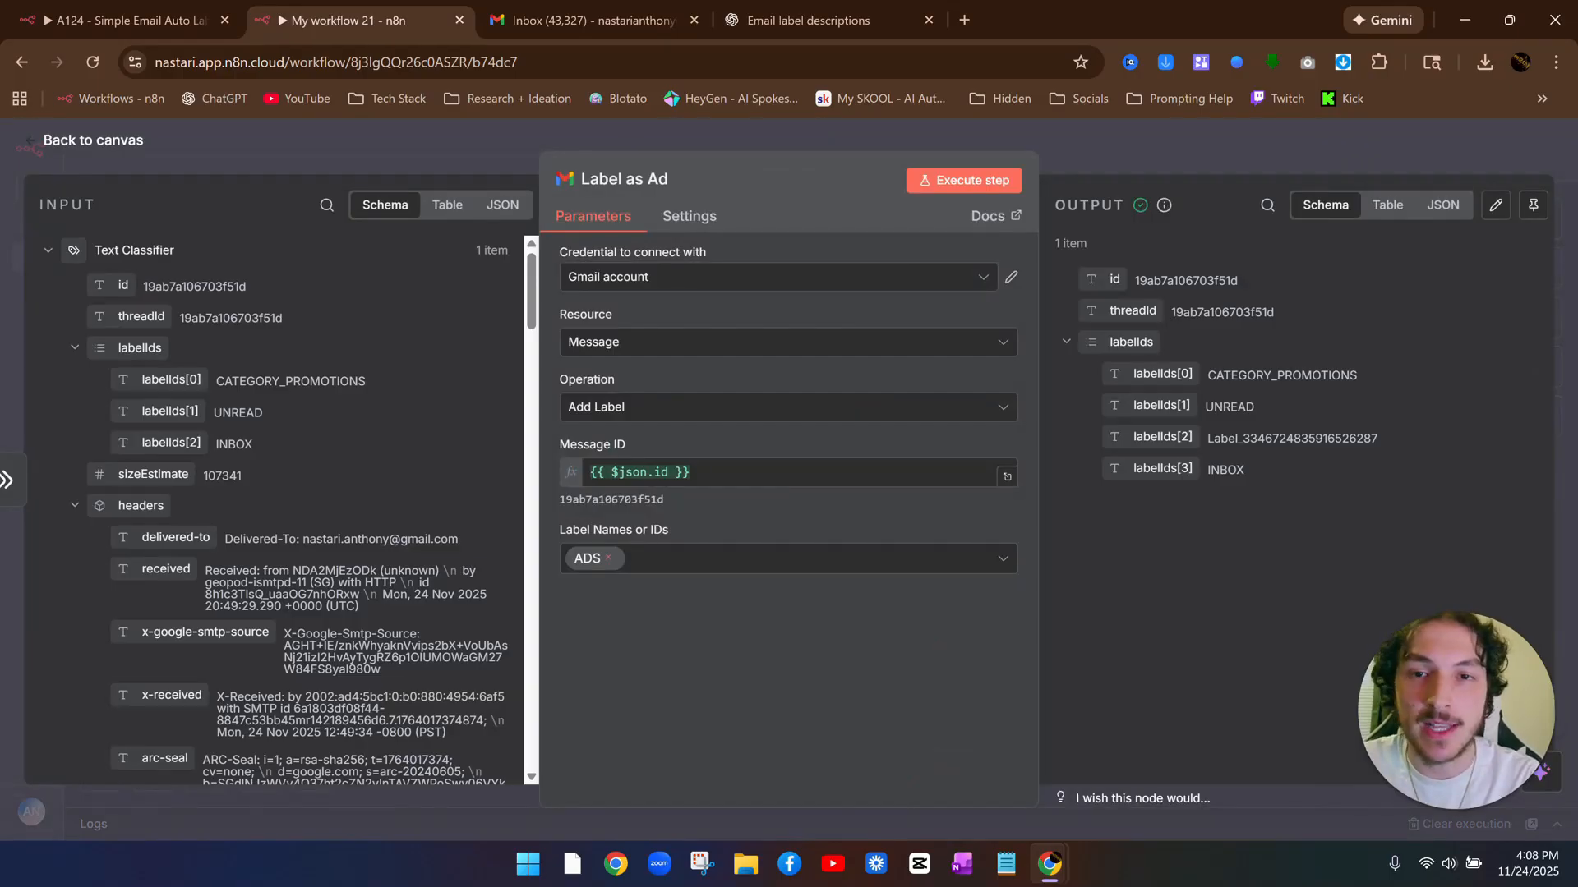
In Gmail, check the messages under the ADS label and read the email "Your Black Friday videos NEED this (trust me)"
left_click(580, 21)
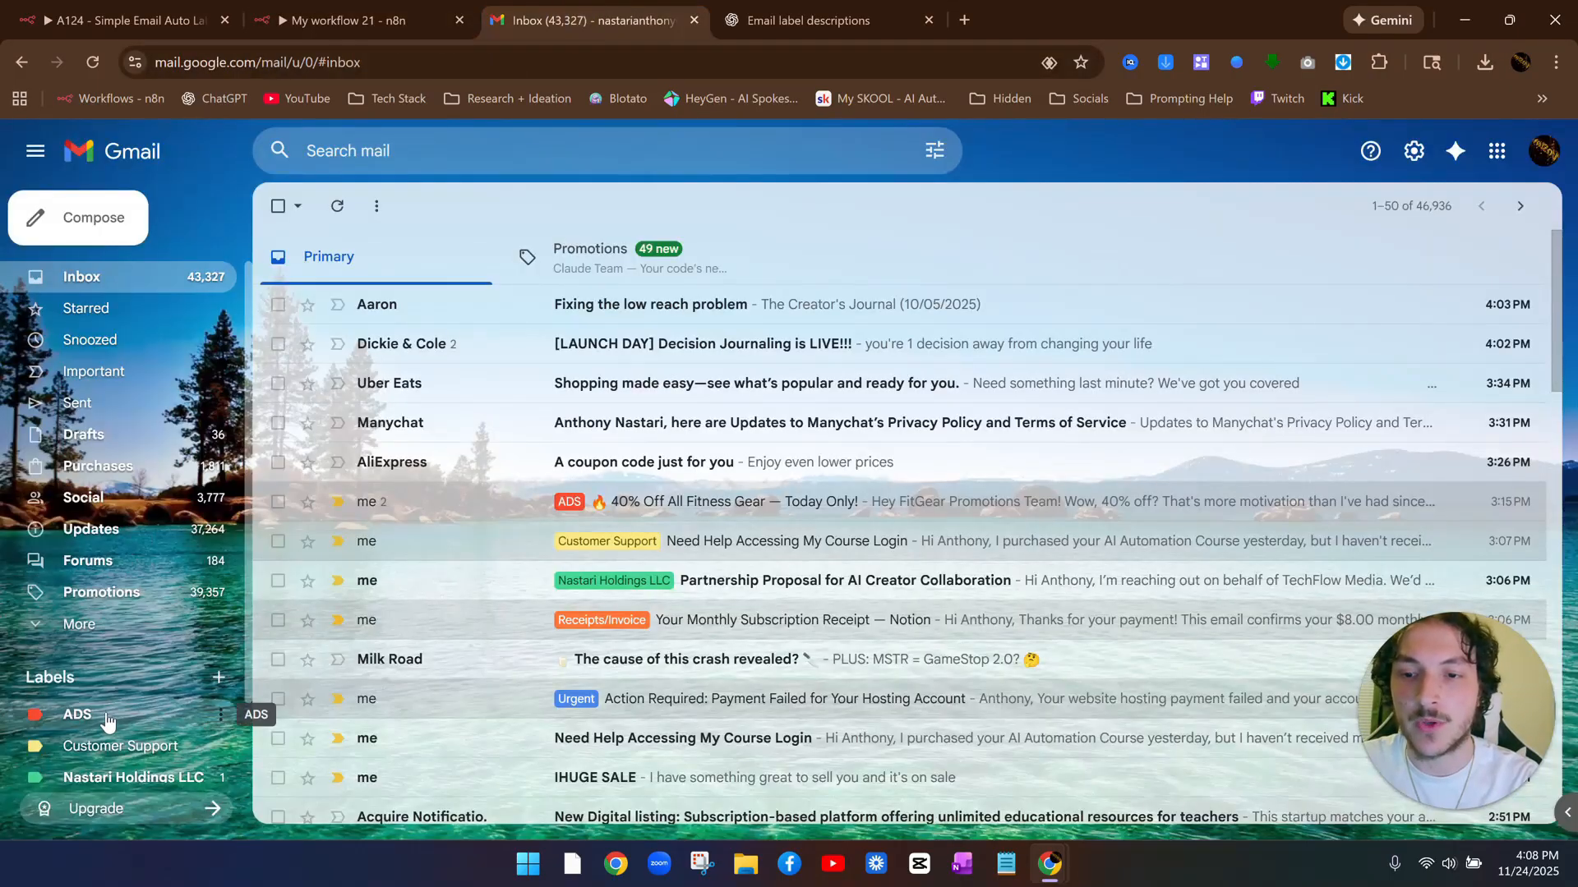
left_click(78, 714)
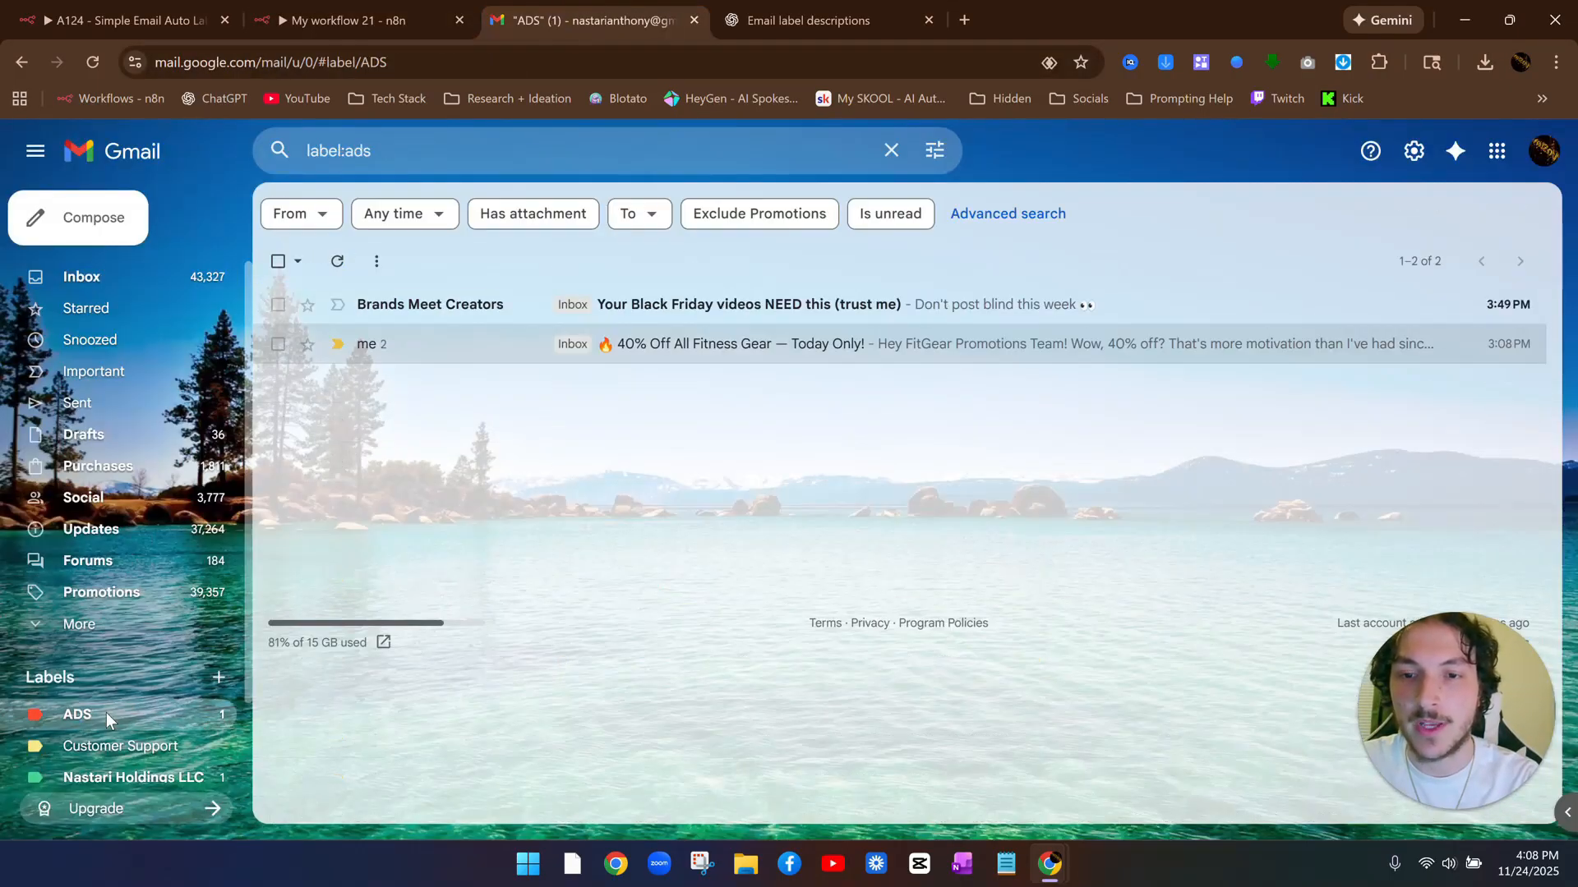
left_click(552, 310)
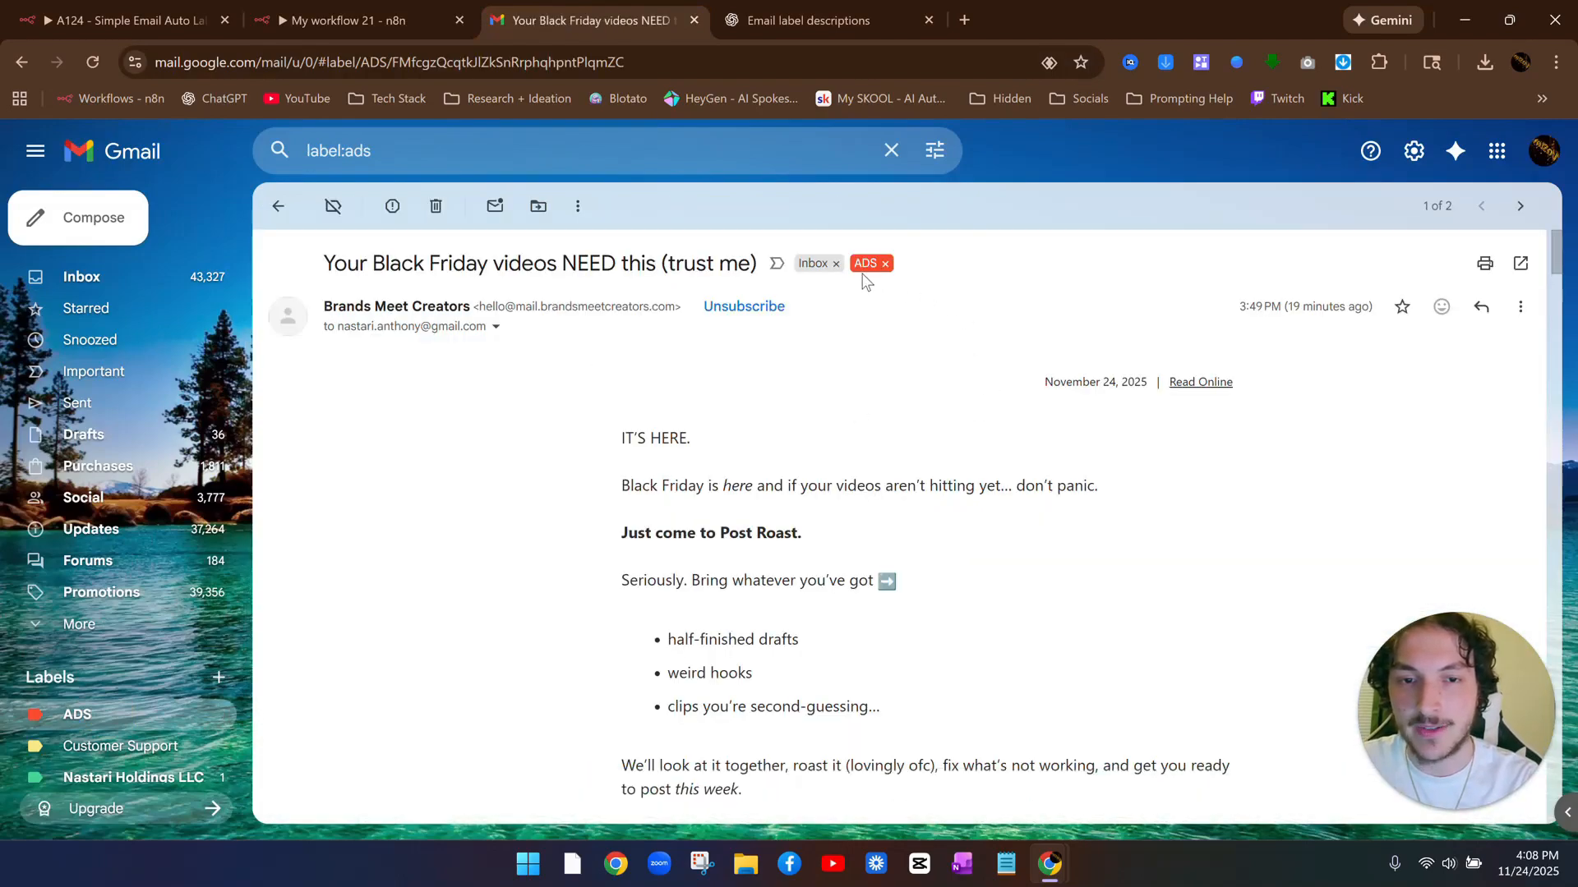
left_click_drag(617, 473, 1149, 523)
left_click(1149, 522)
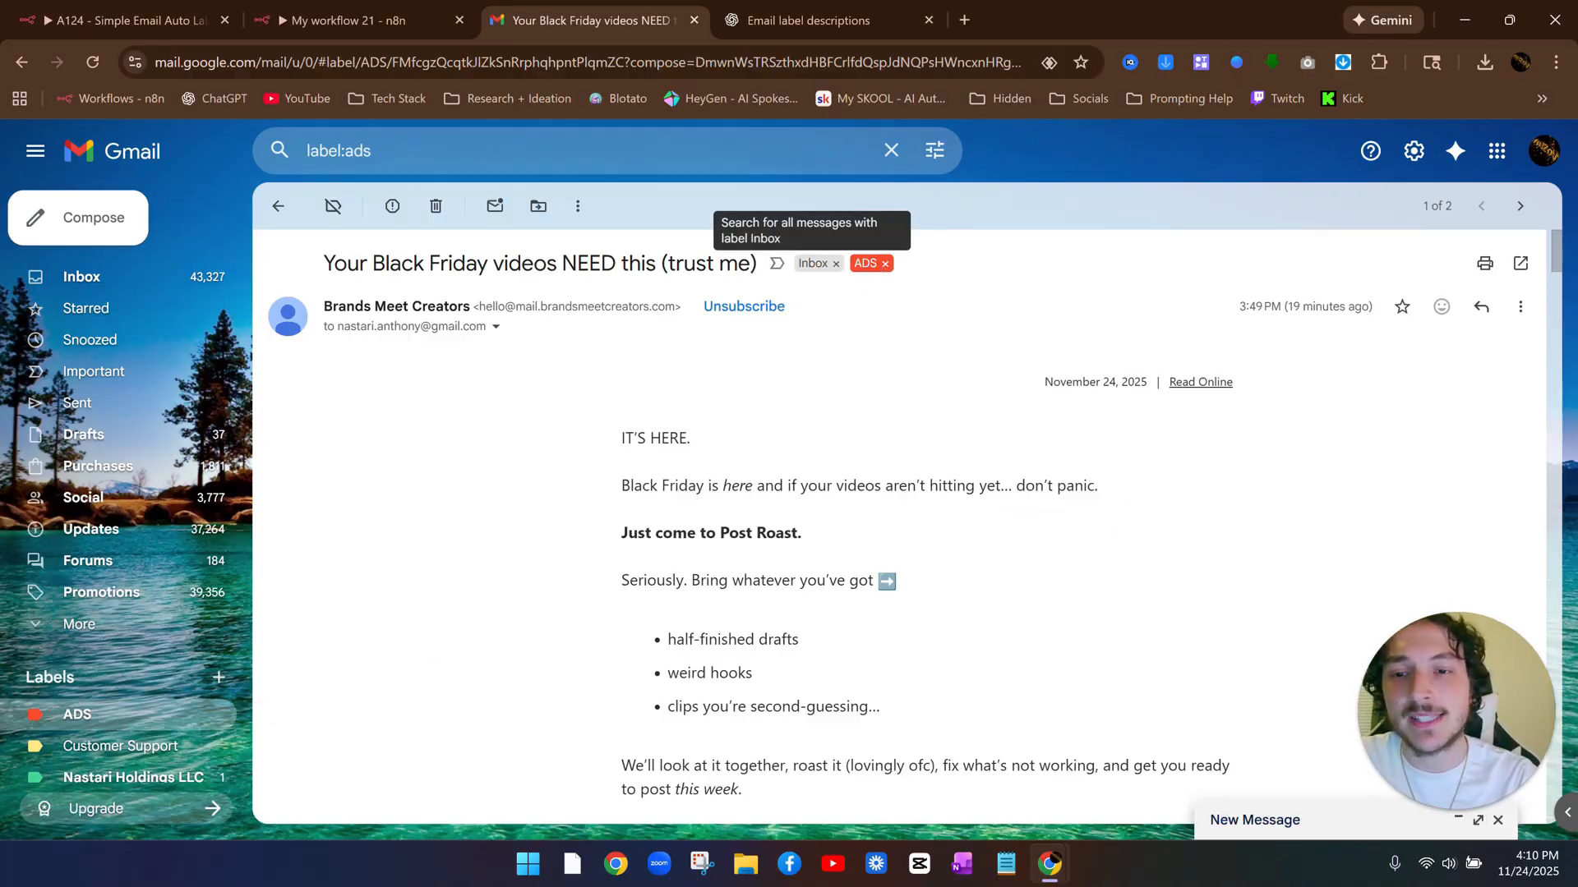
scroll(296, 588, "down", 2)
scroll(164, 639, "down", 1)
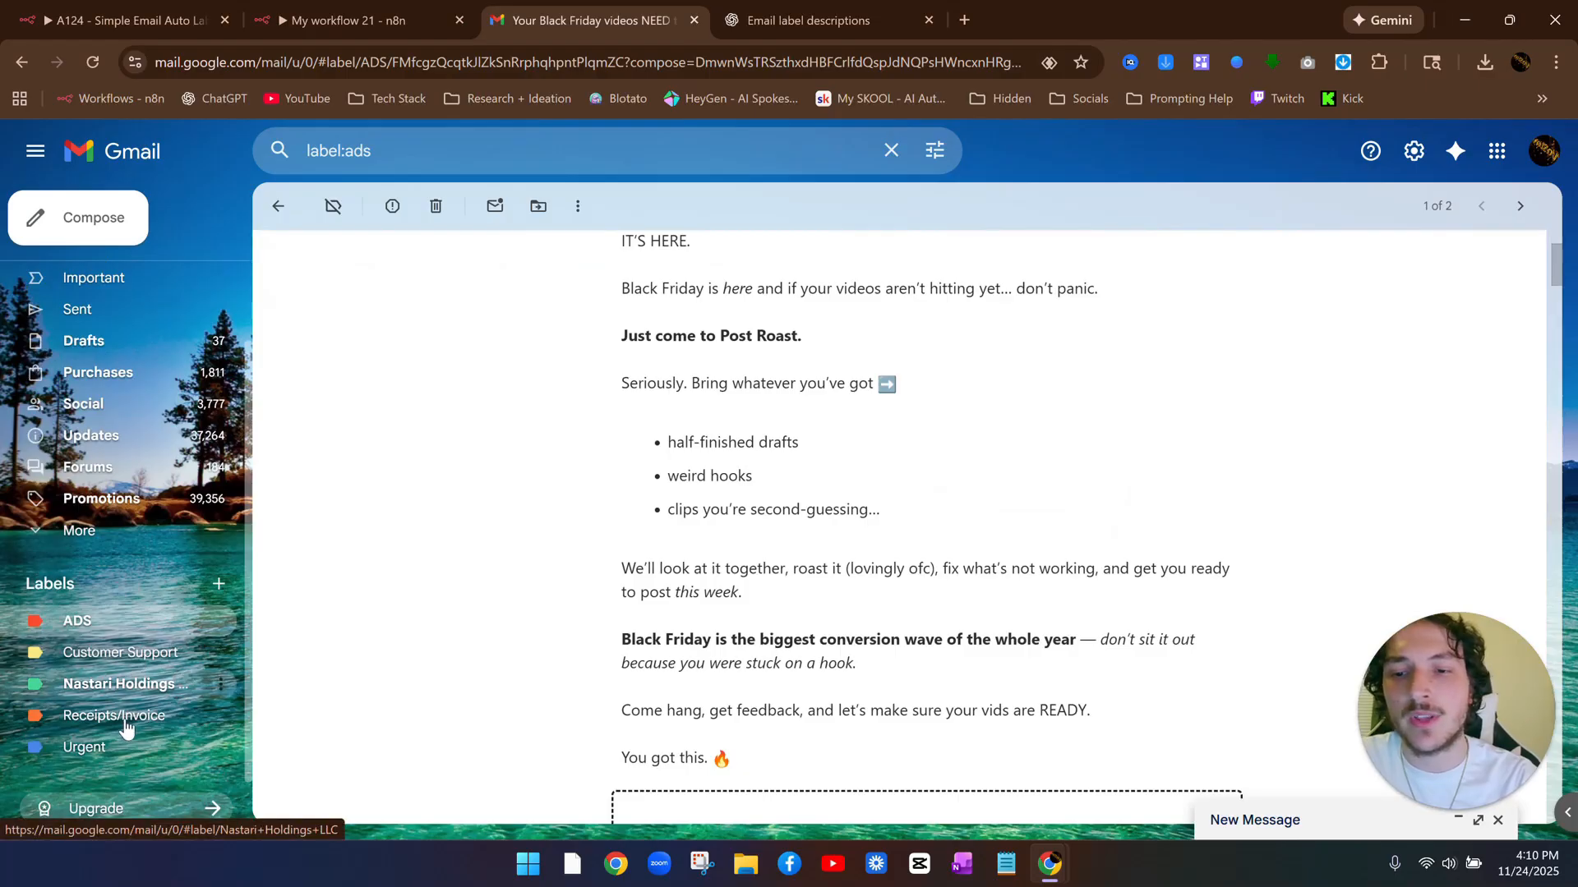
Find the customer support sample email in ChatGPT, and start a new Gmail message addressed to the account owner's other address
left_click(369, 18)
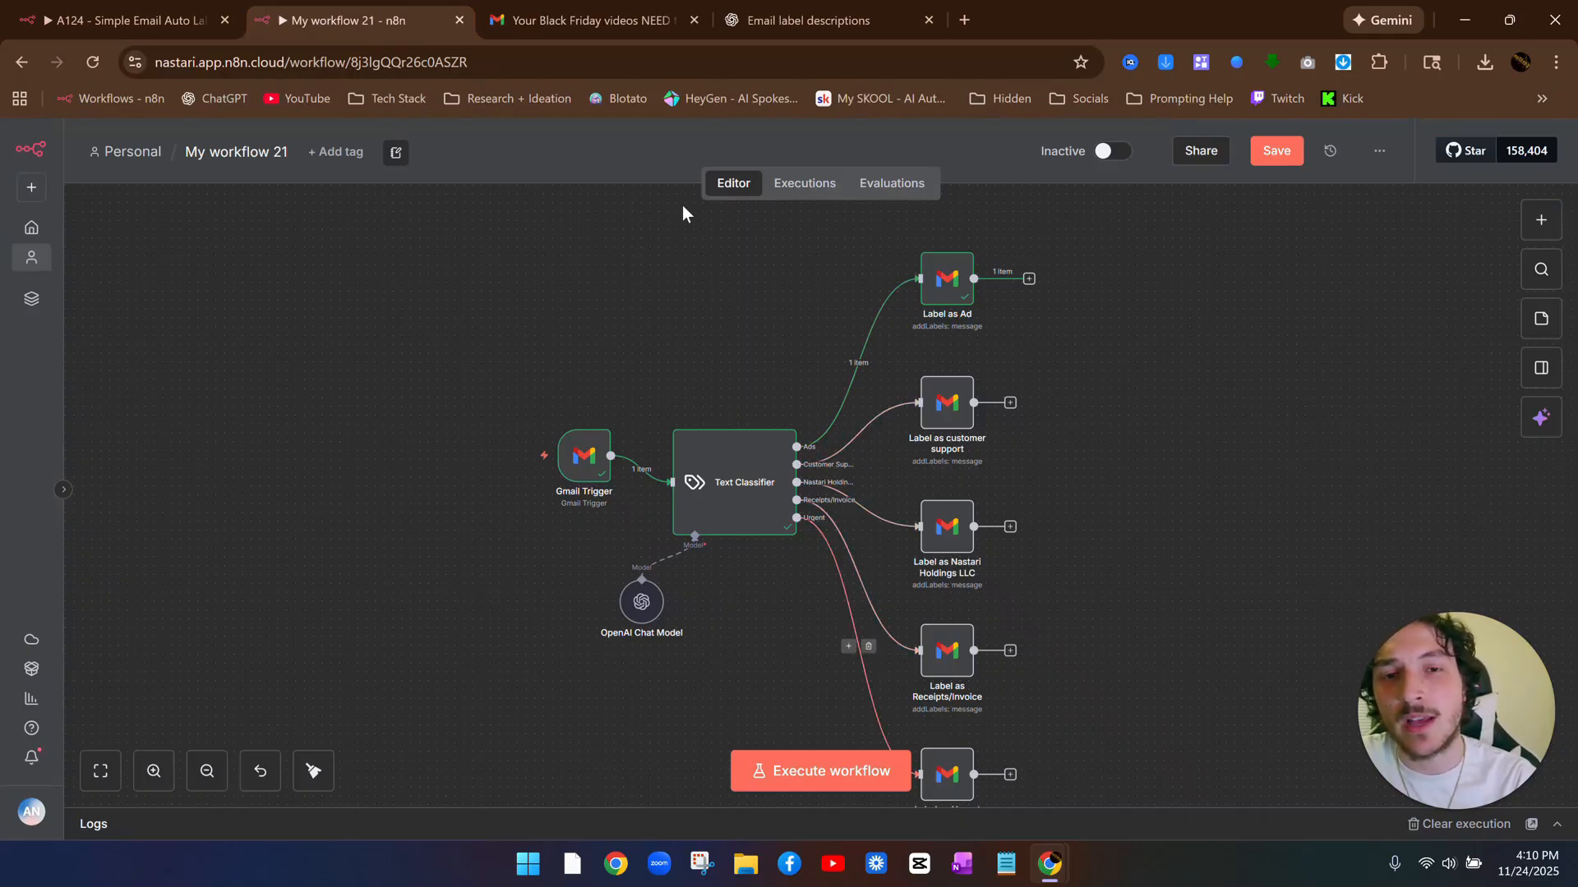
left_click(786, 18)
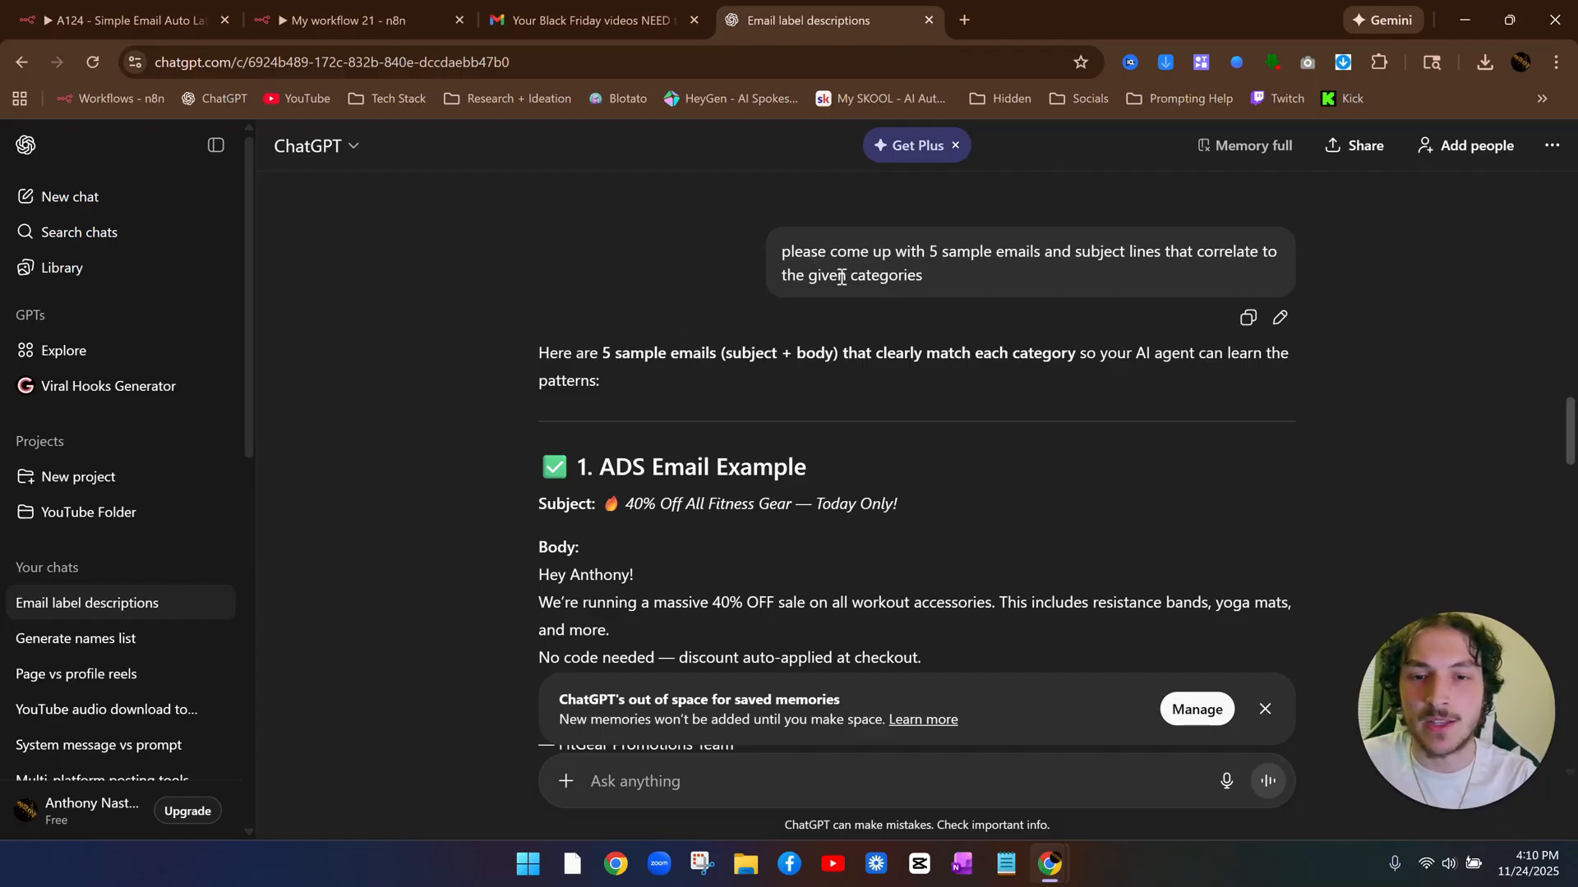
scroll(842, 278, "down", 7)
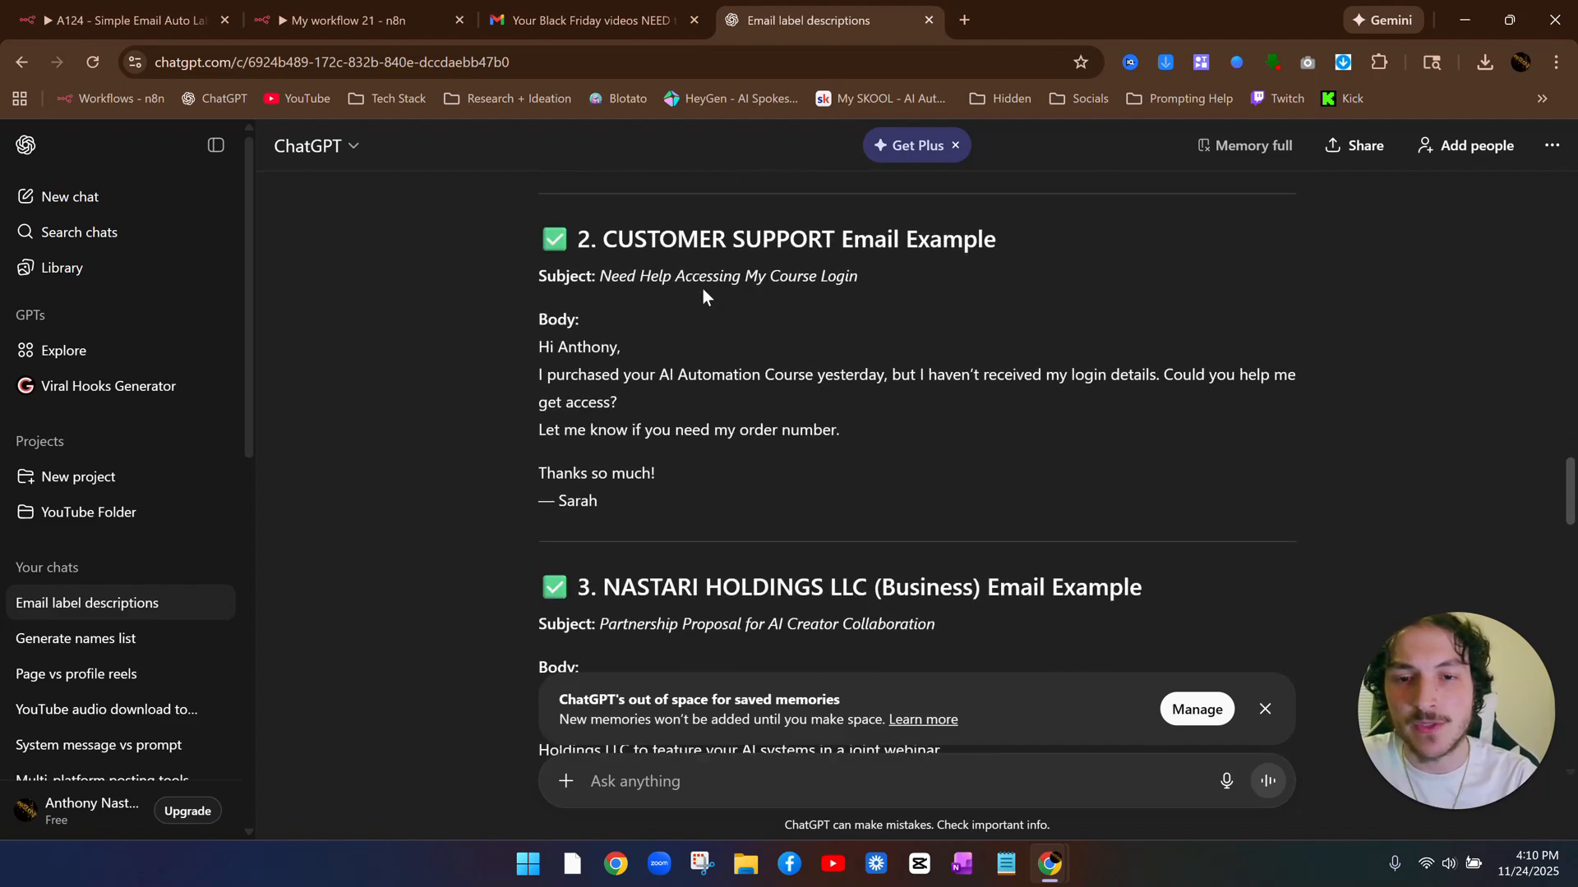
left_click(577, 21)
left_click(33, 220)
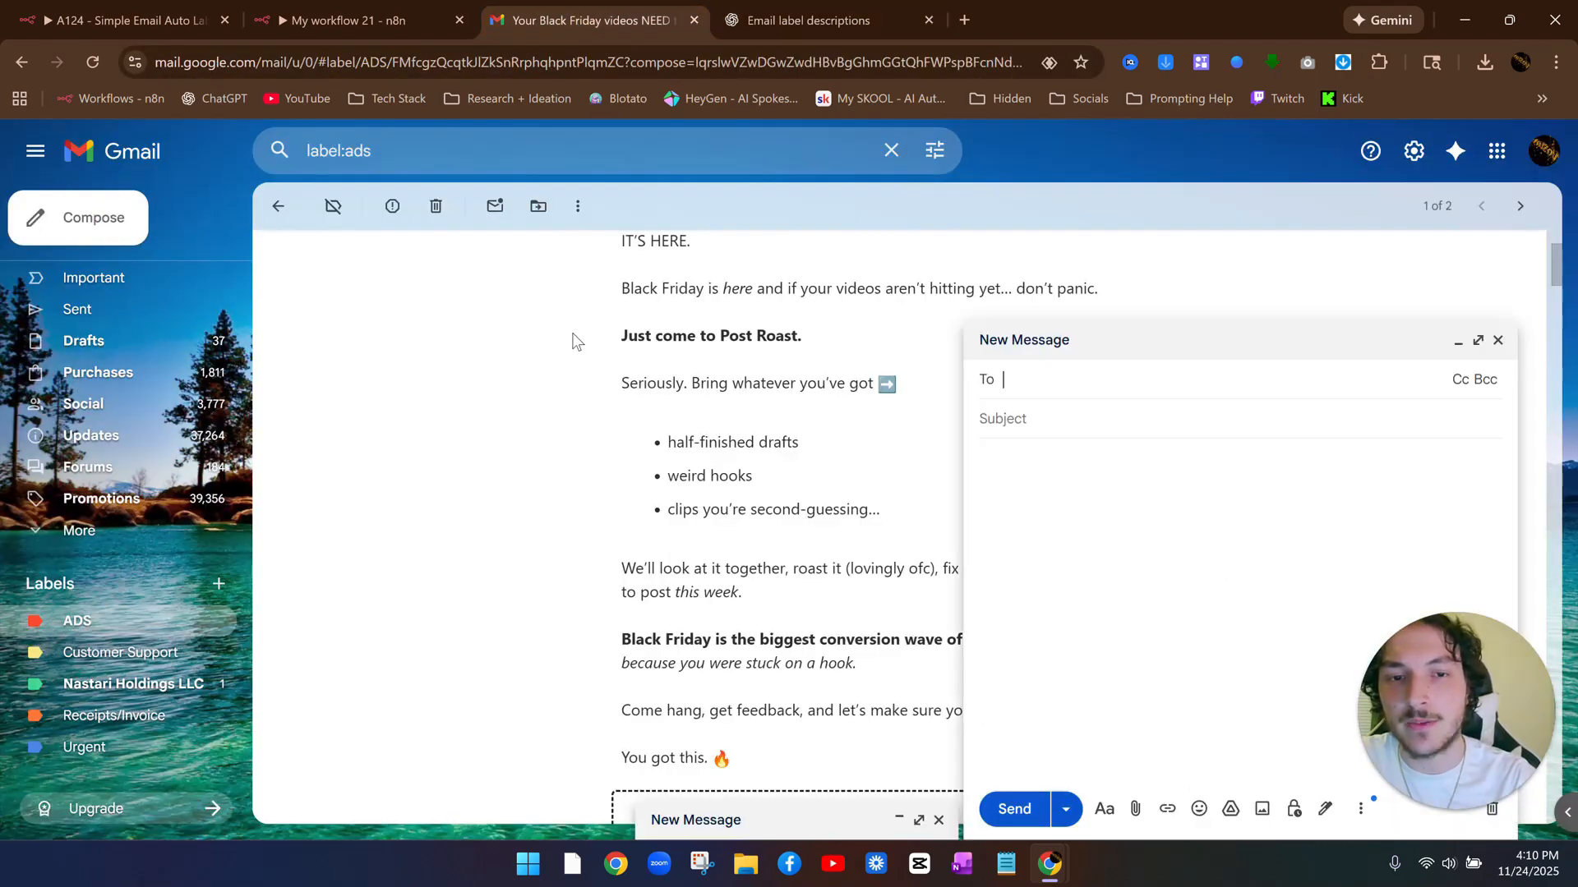
type("na")
key("Return")
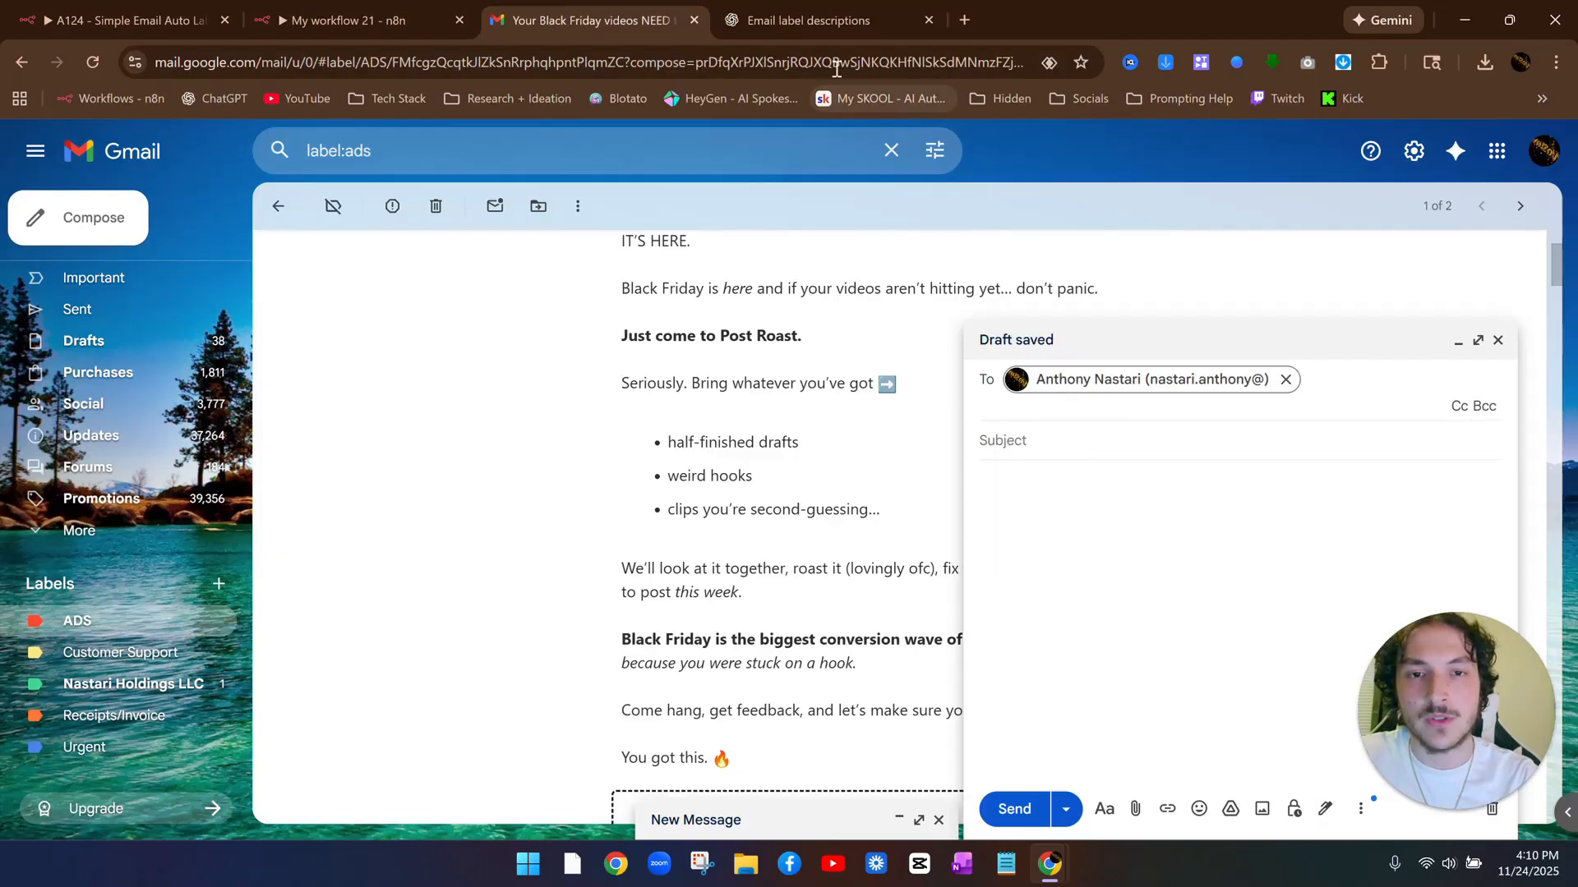
Copy the subject "Need Help Accessing My Course Login" from the ChatGPT customer support sample into the Gmail message's subject
left_click(825, 23)
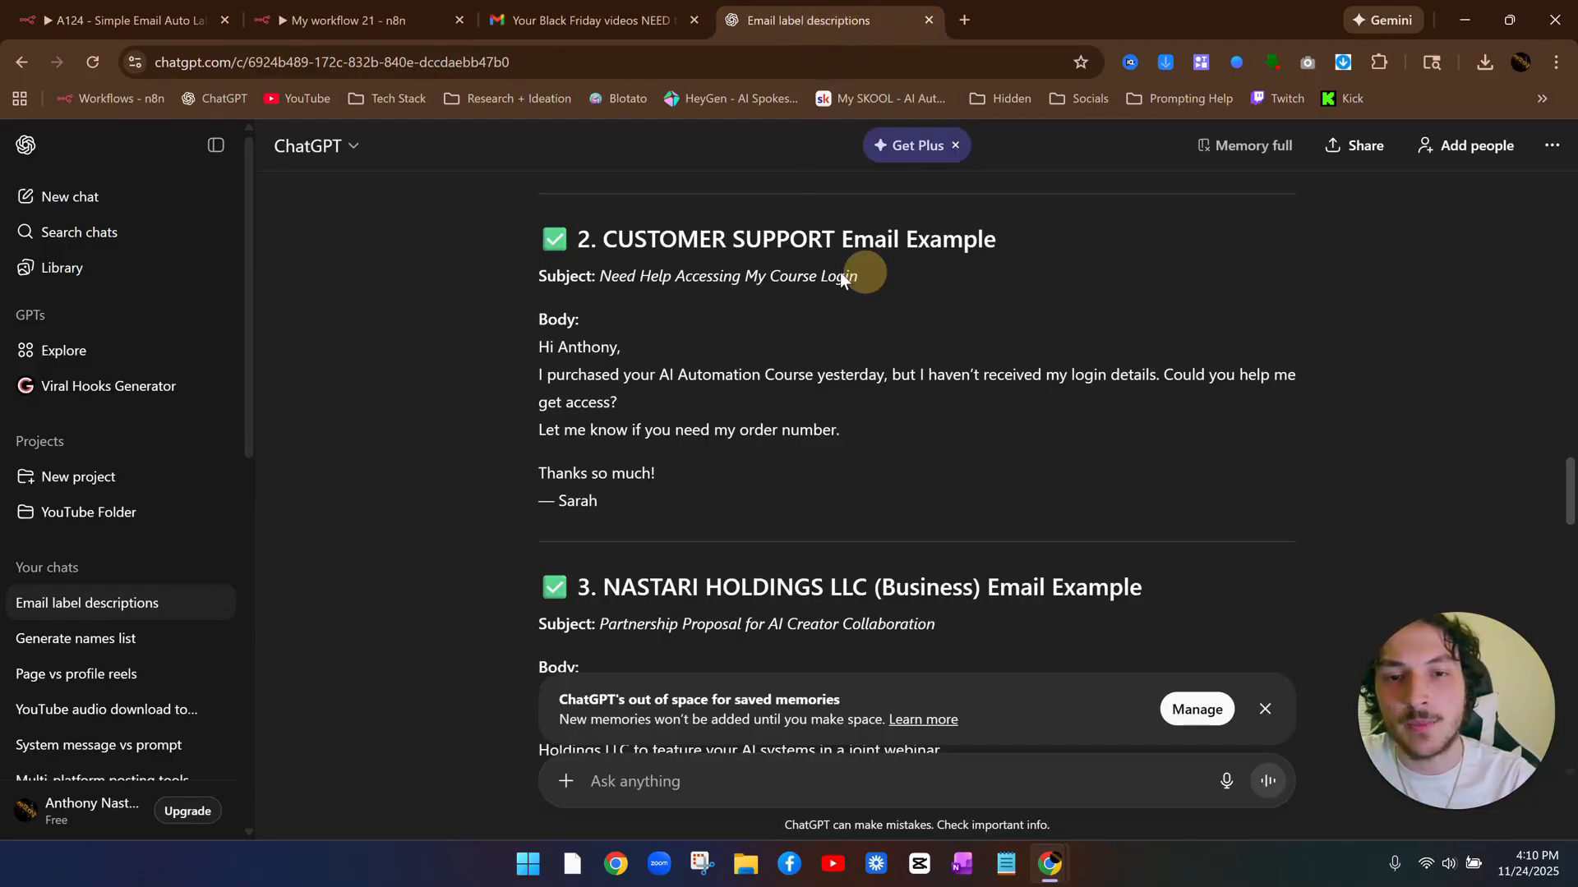
left_click_drag(859, 278, 602, 273)
key("ctrl+c")
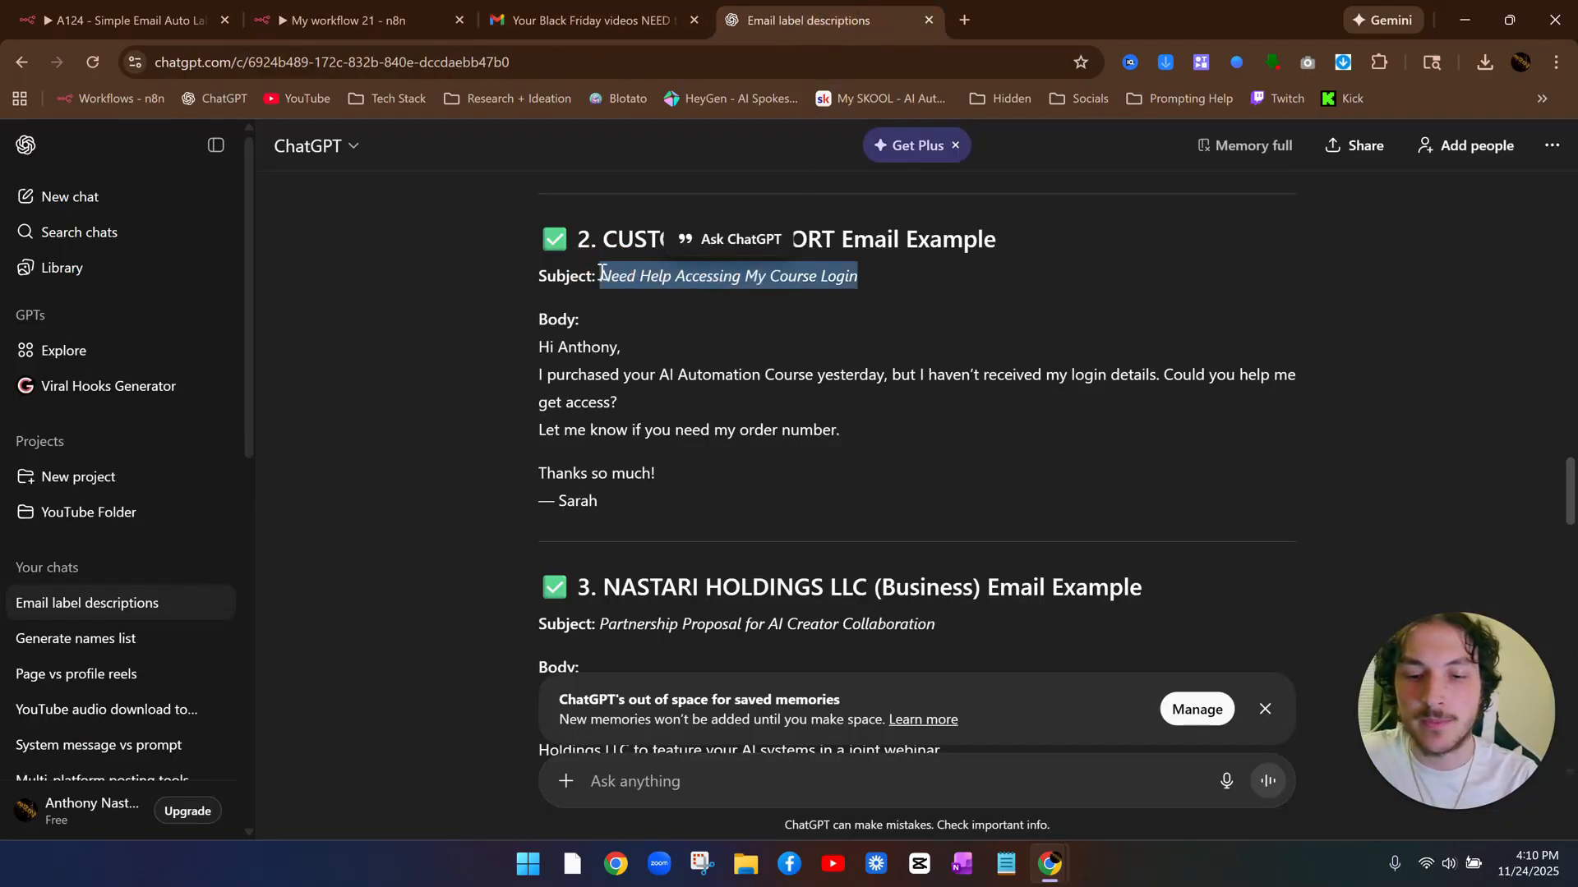
left_click(587, 19)
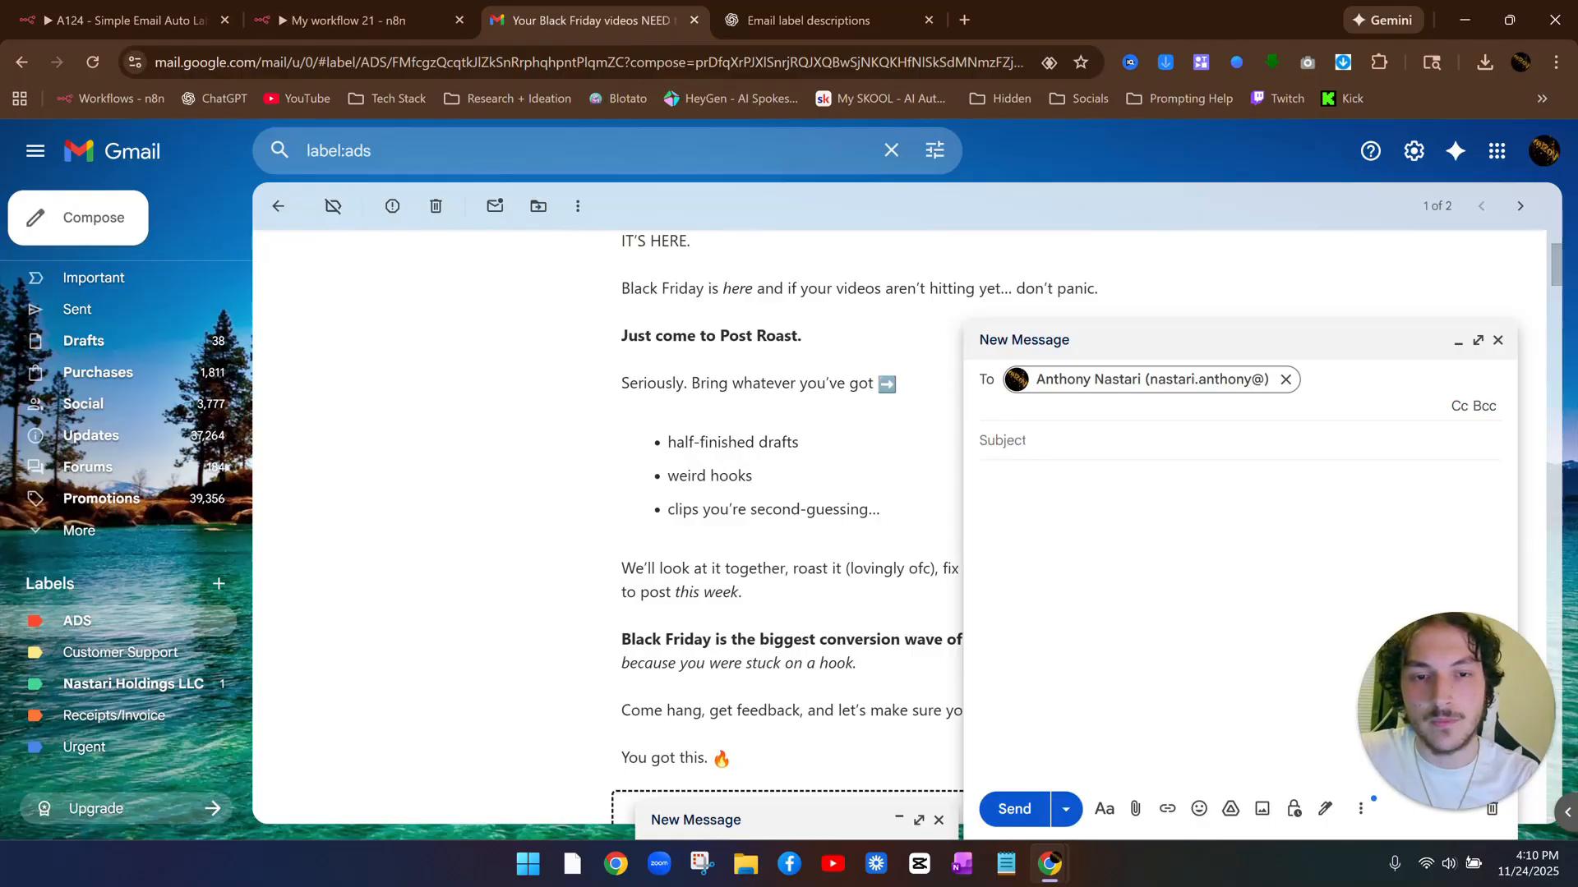
left_click(1025, 441)
key("ctrl+v")
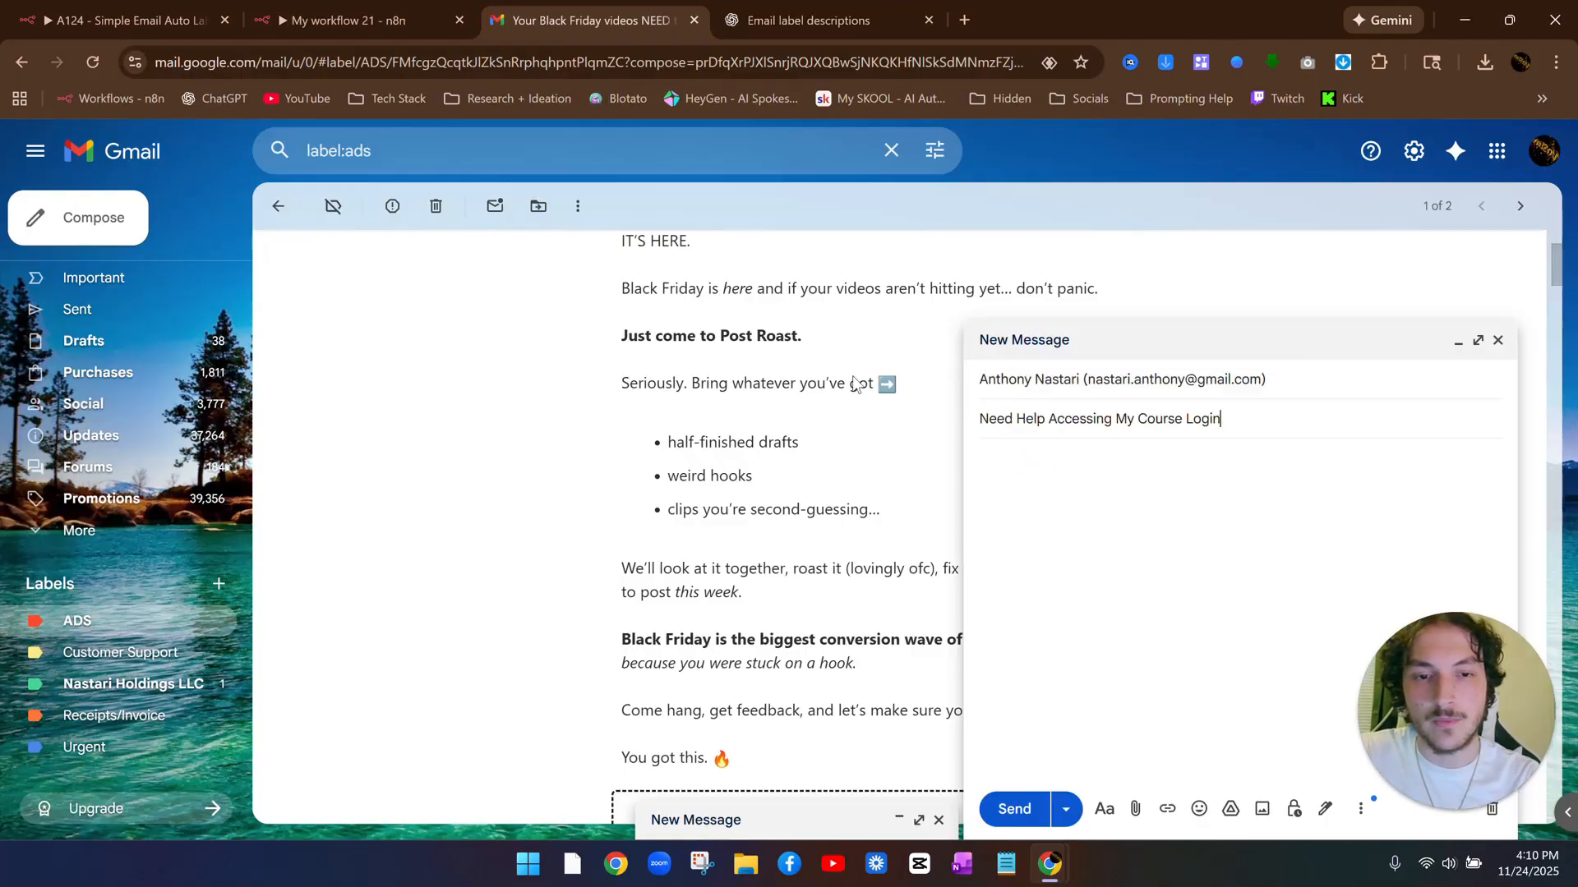
Copy the customer support sample's body from ChatGPT into the Gmail message and send it
left_click(772, 20)
left_click_drag(633, 497, 531, 352)
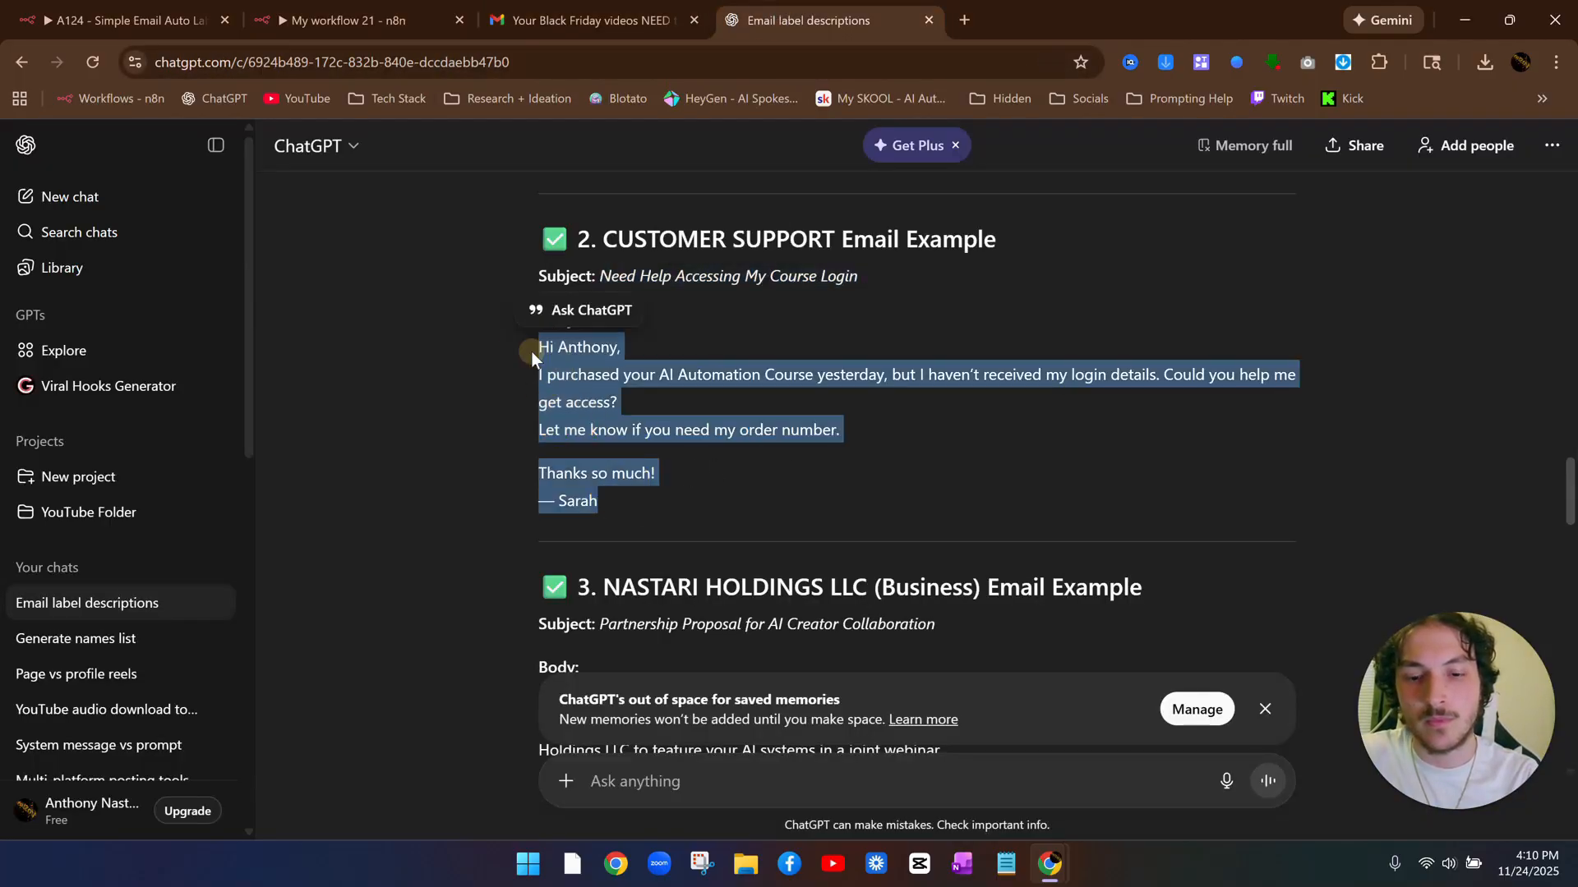
key("ctrl+c")
left_click(594, 20)
left_click(1058, 517)
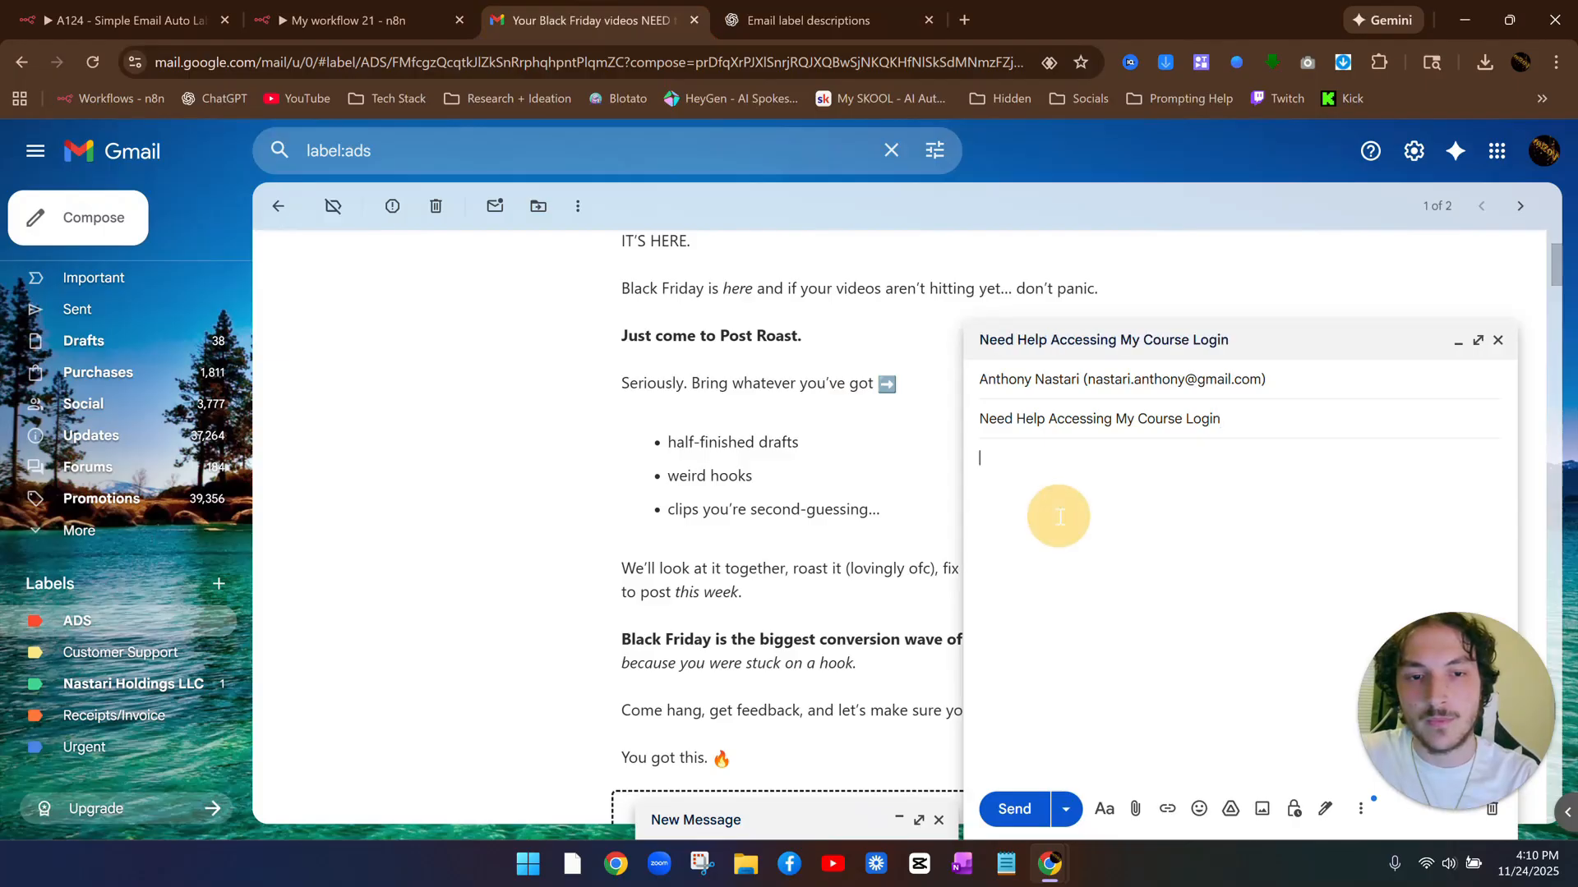
key("ctrl+v")
left_click(1012, 807)
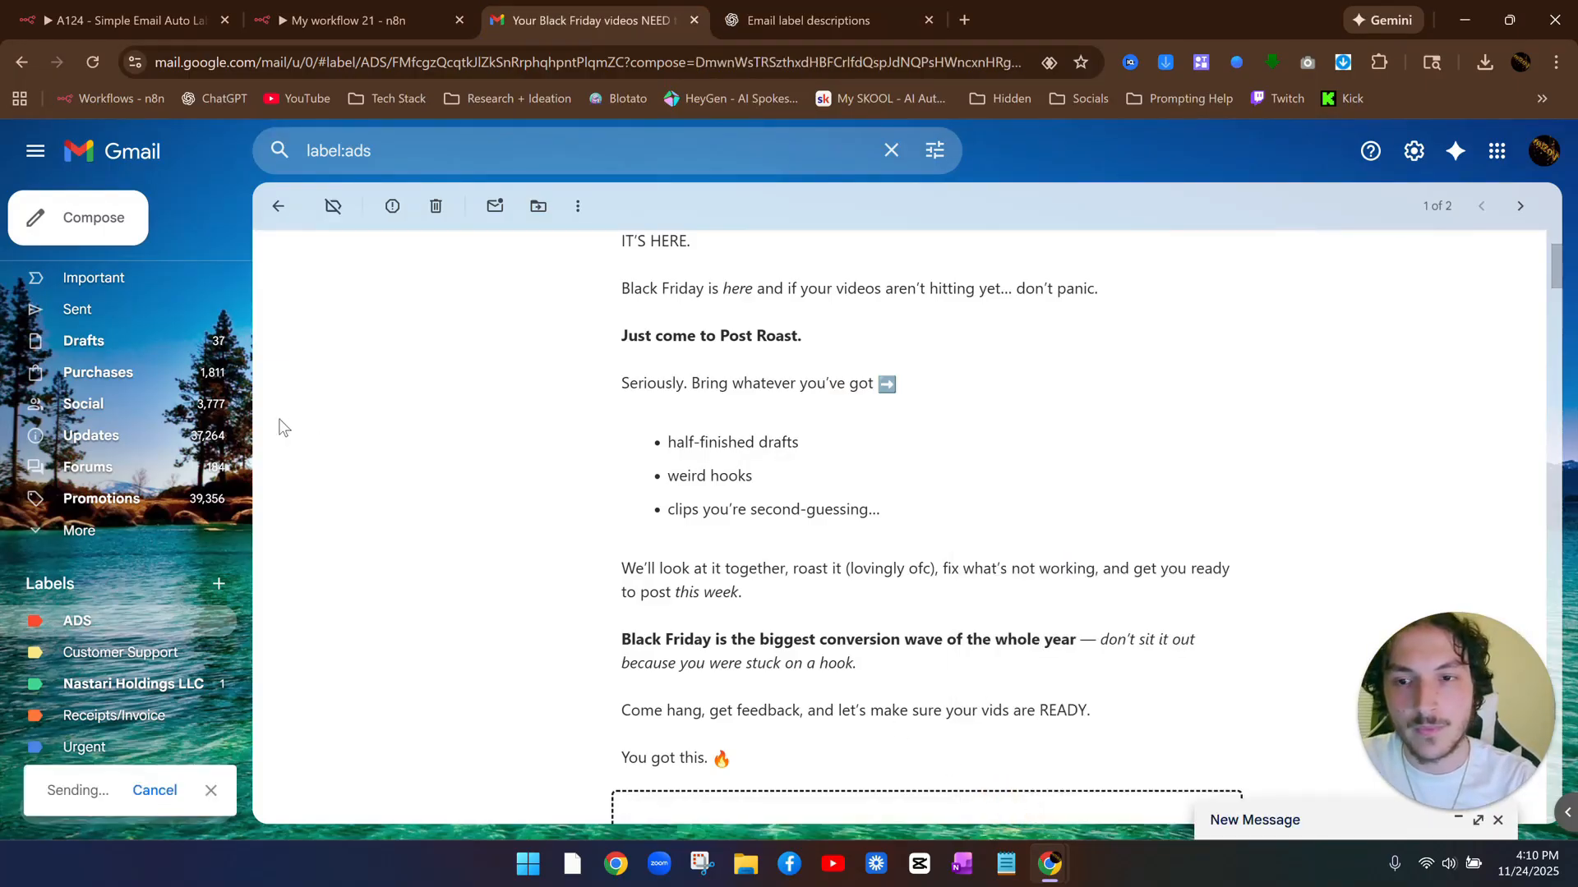
Switch to n8n and execute My workflow 21 on the customer support test email
left_click(329, 20)
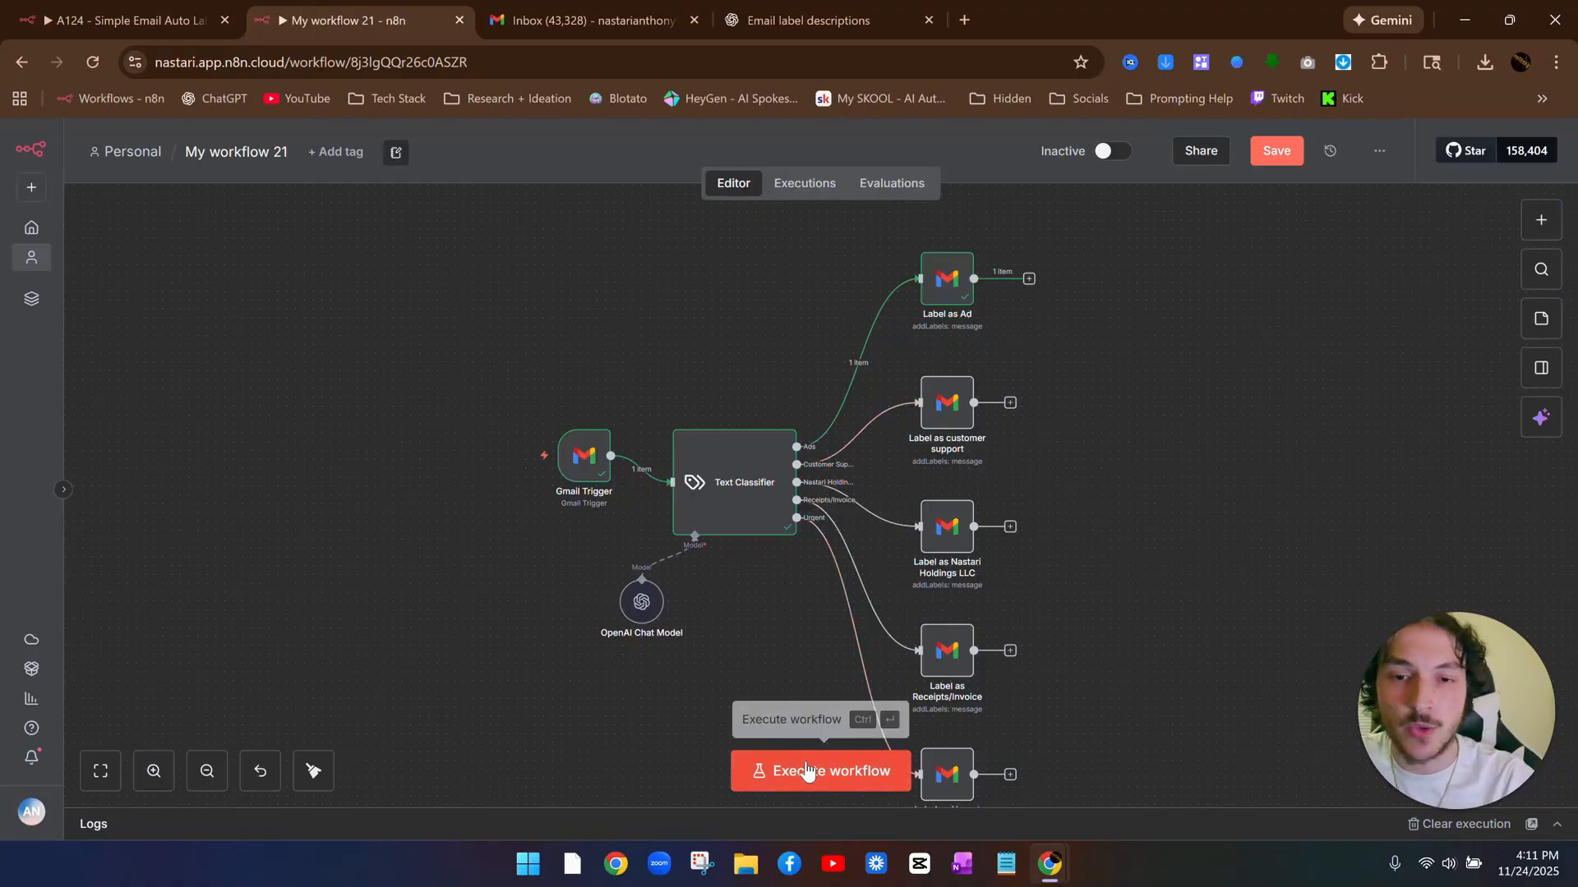
mouse_move(555, 440)
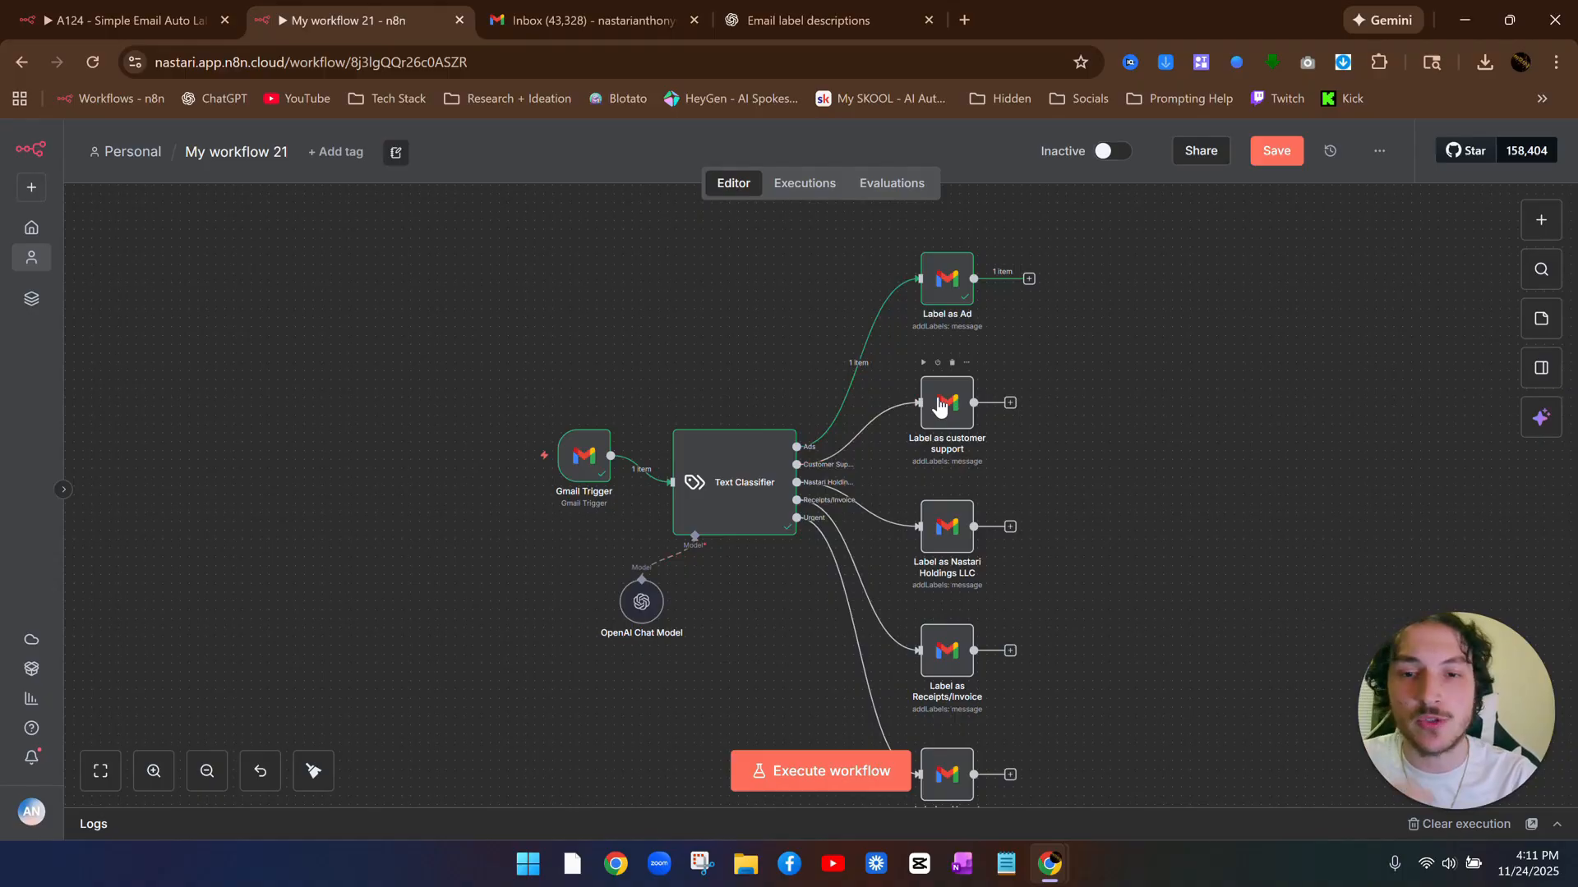
left_click(826, 768)
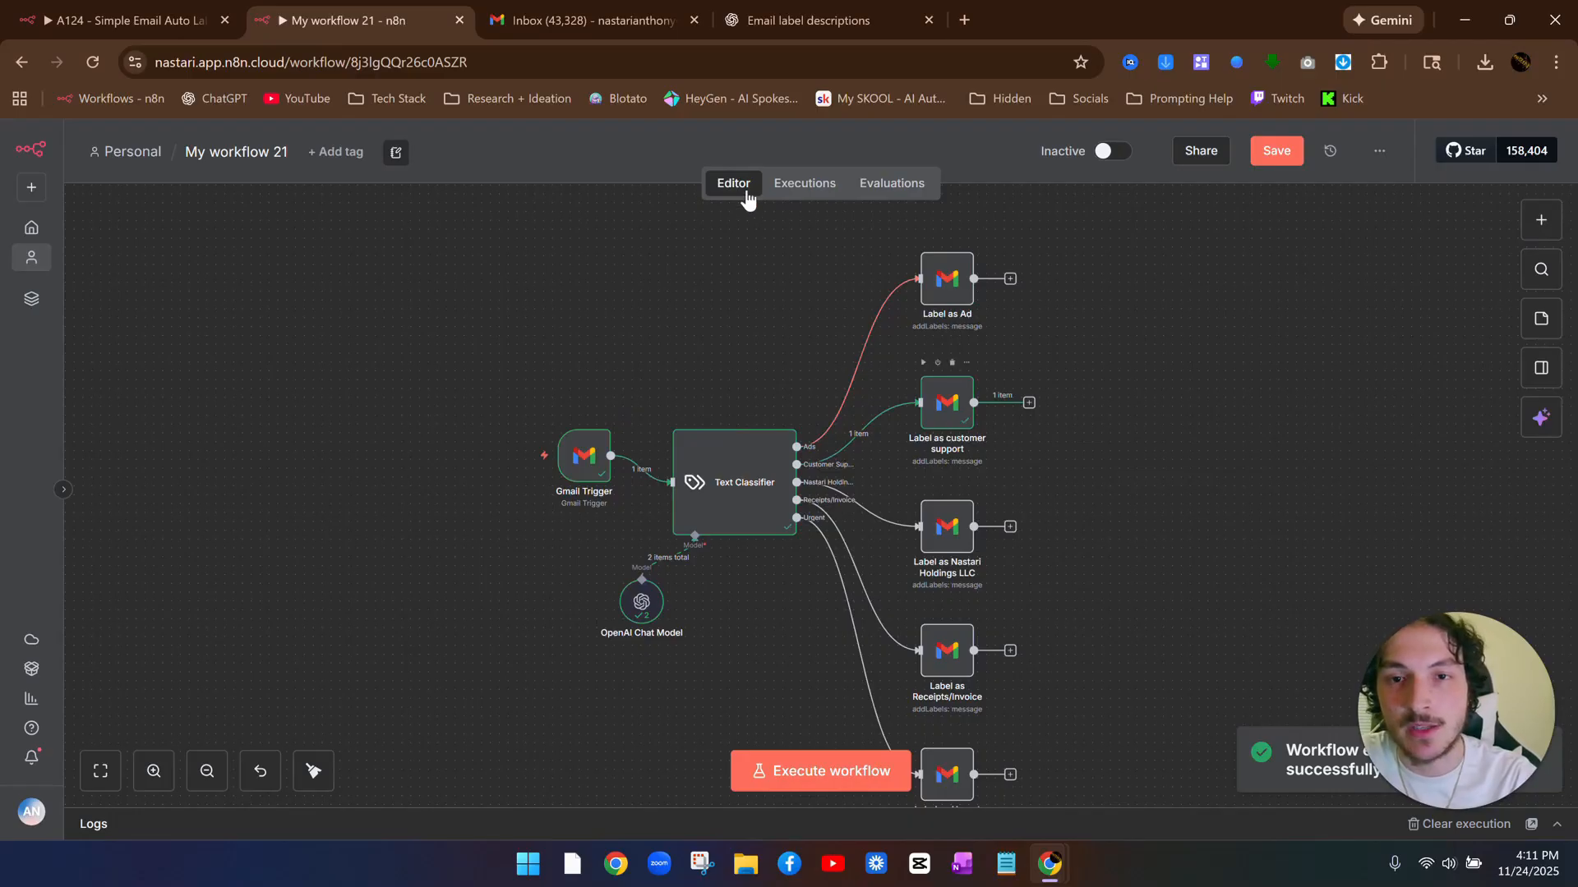
In Gmail, check the labels on the newest "Need Help Accessing My Course Login" email and the messages under the Customer Support label
left_click(580, 18)
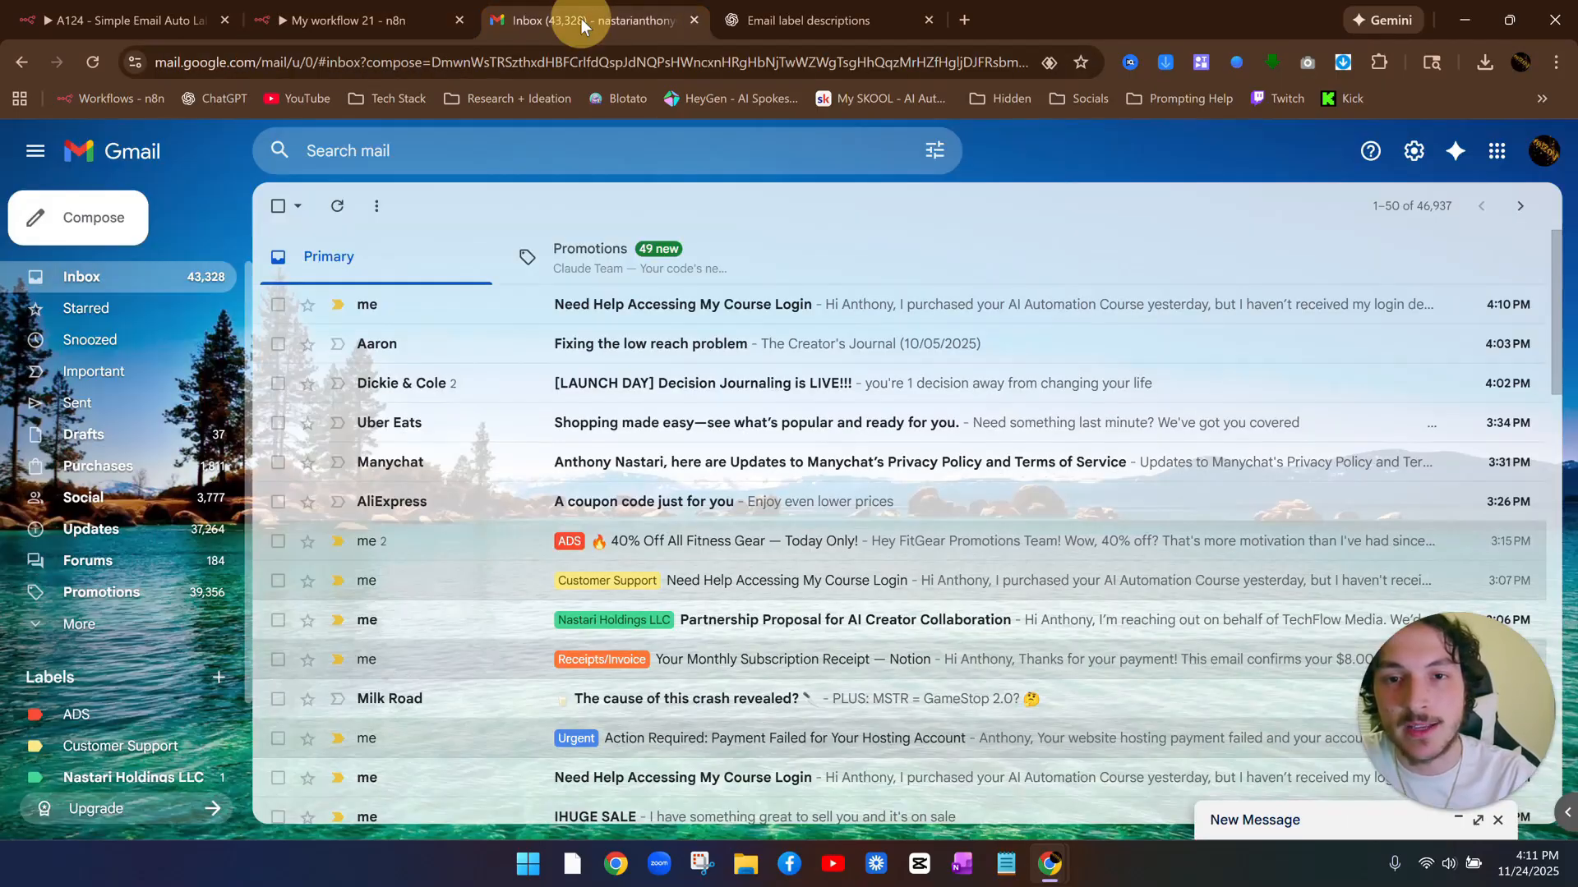
left_click(442, 307)
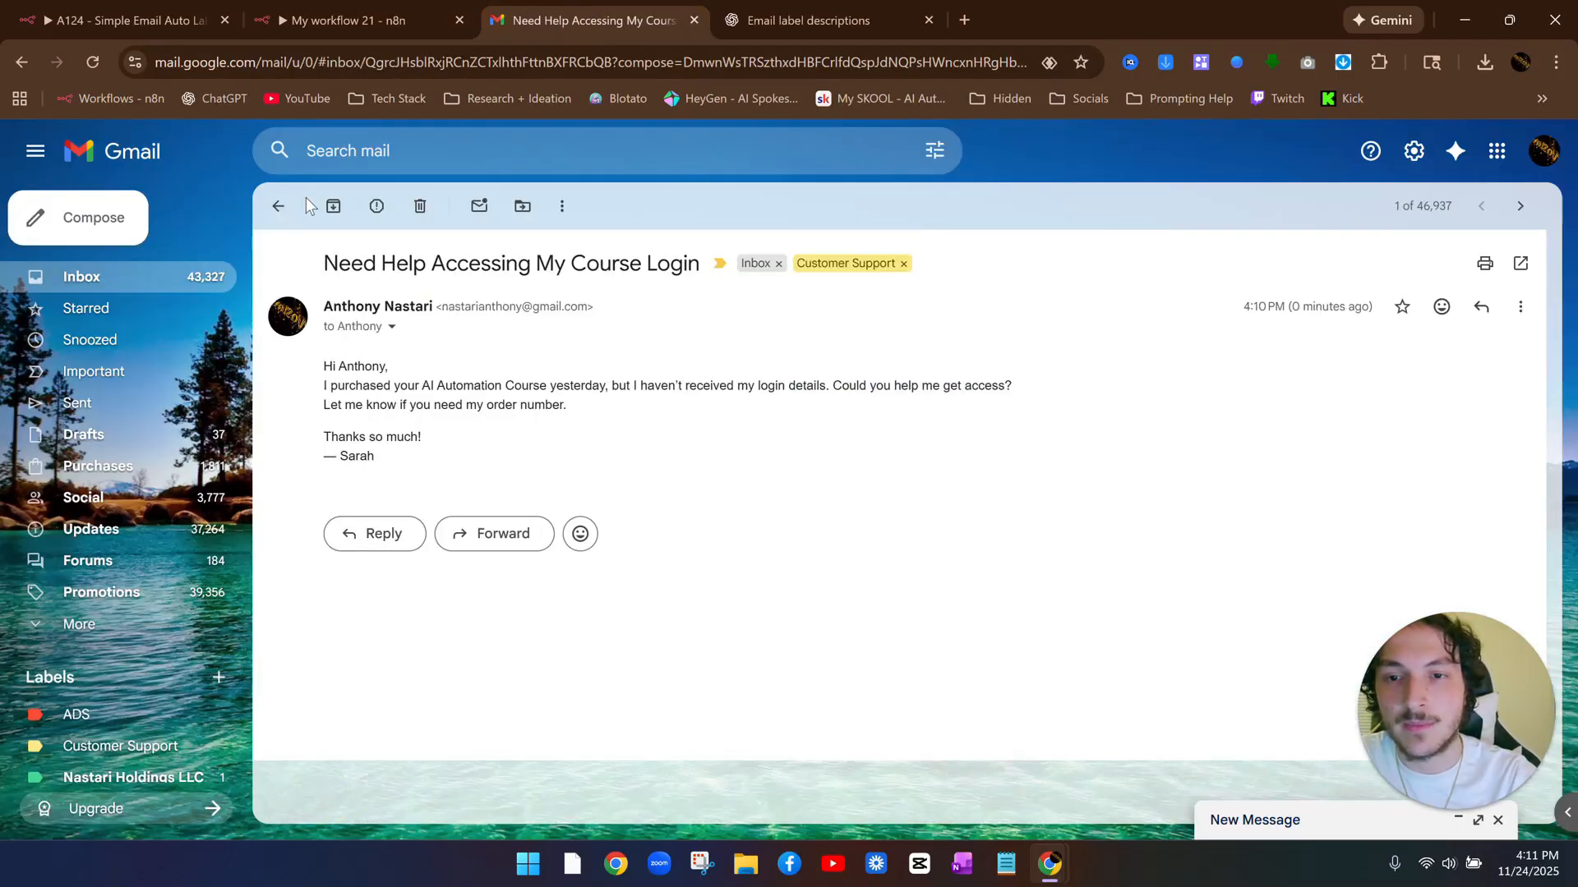
left_click(276, 207)
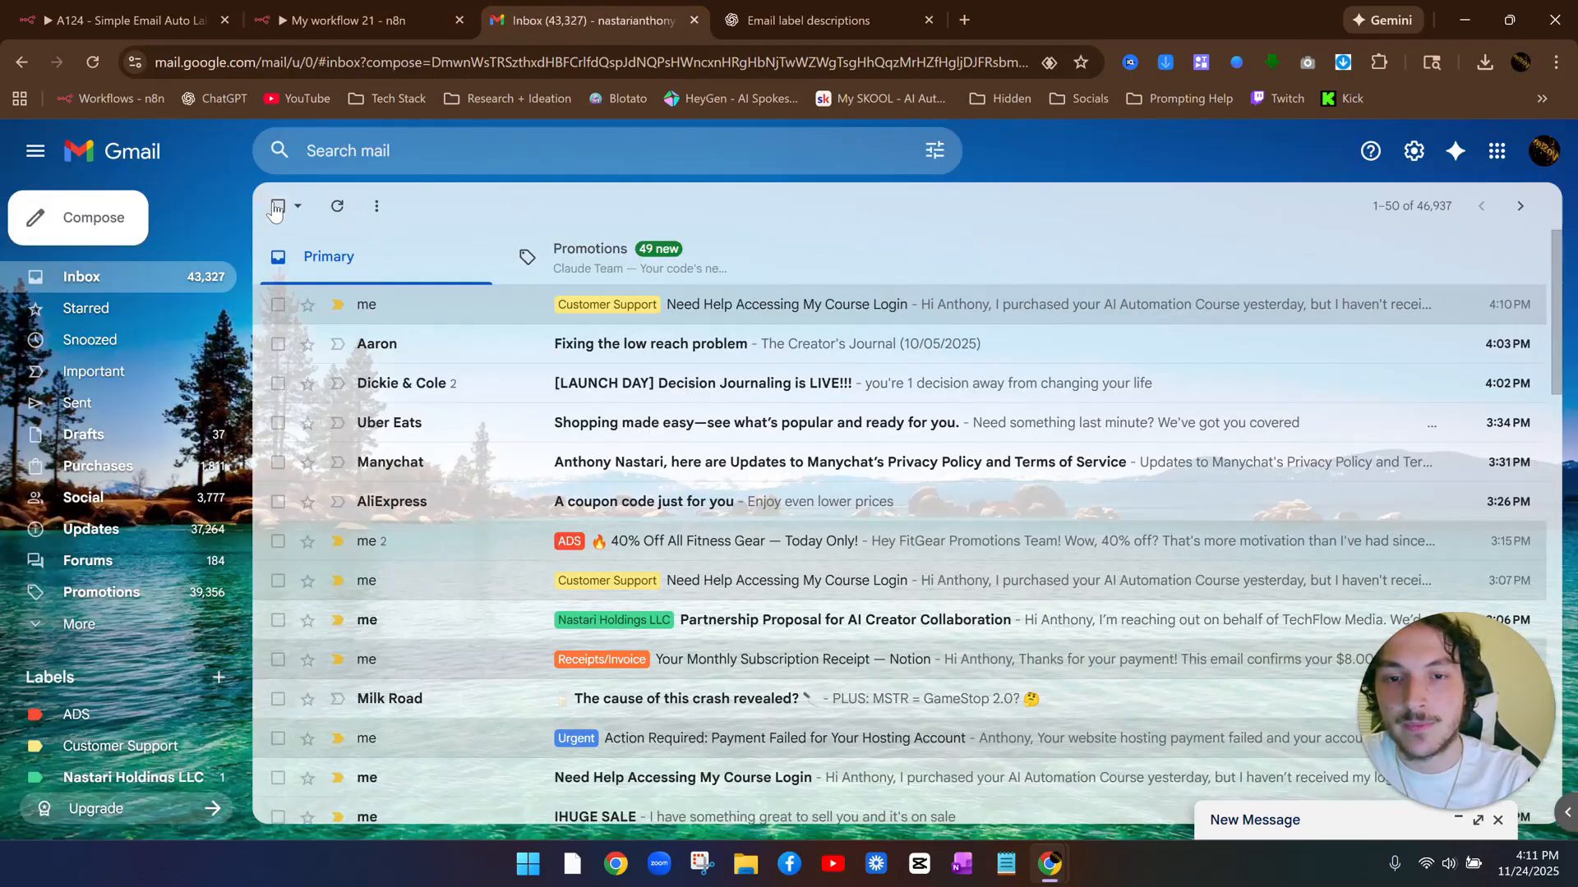
left_click(480, 306)
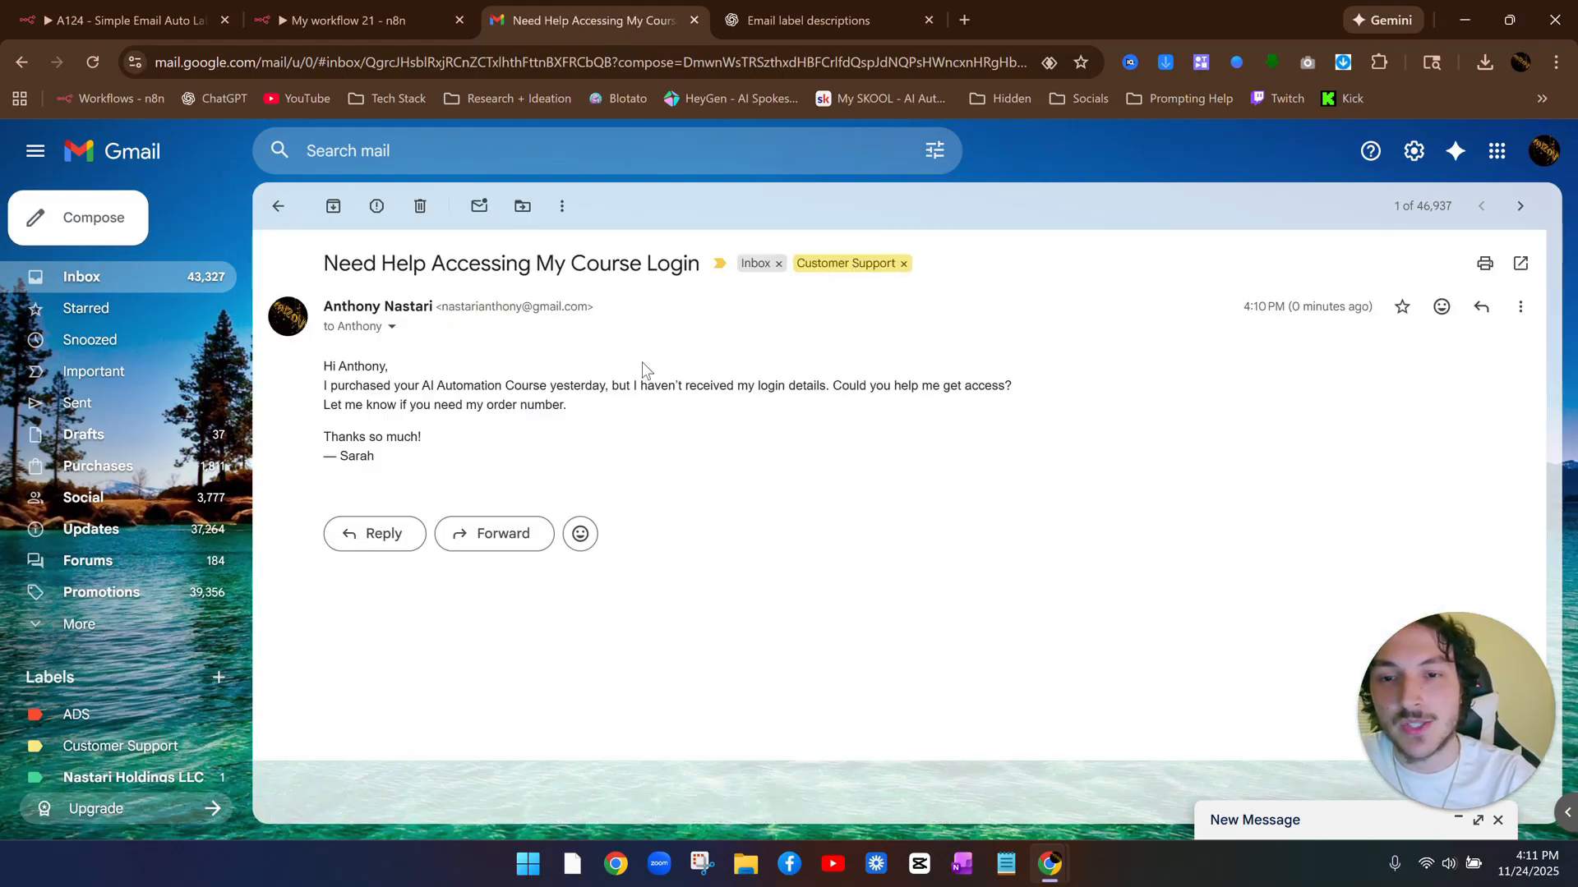
scroll(106, 731, "down", 2)
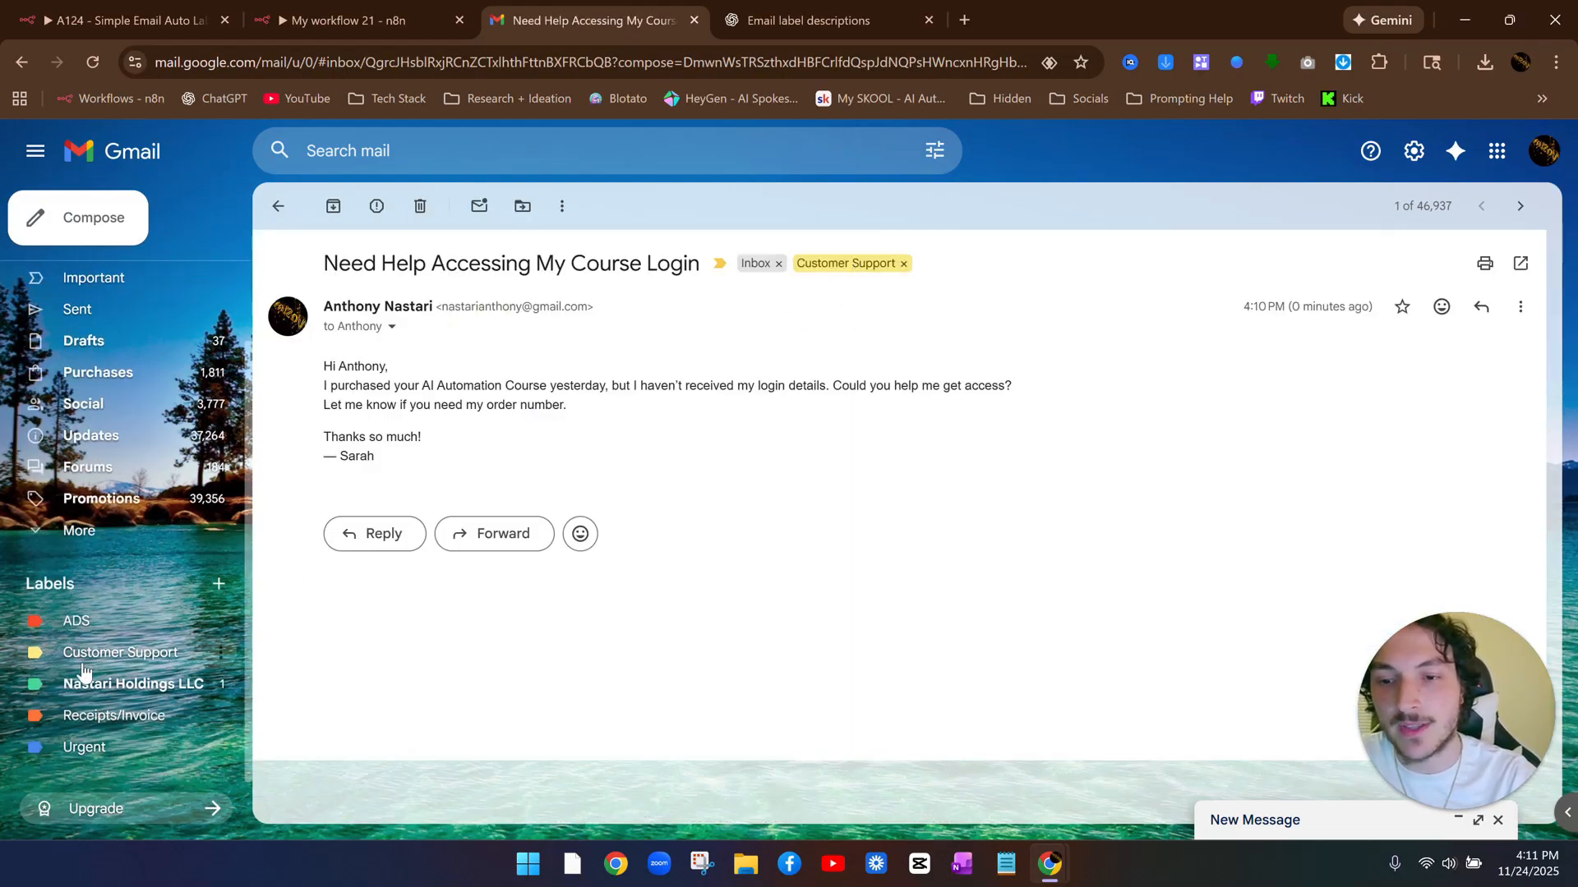
left_click(102, 662)
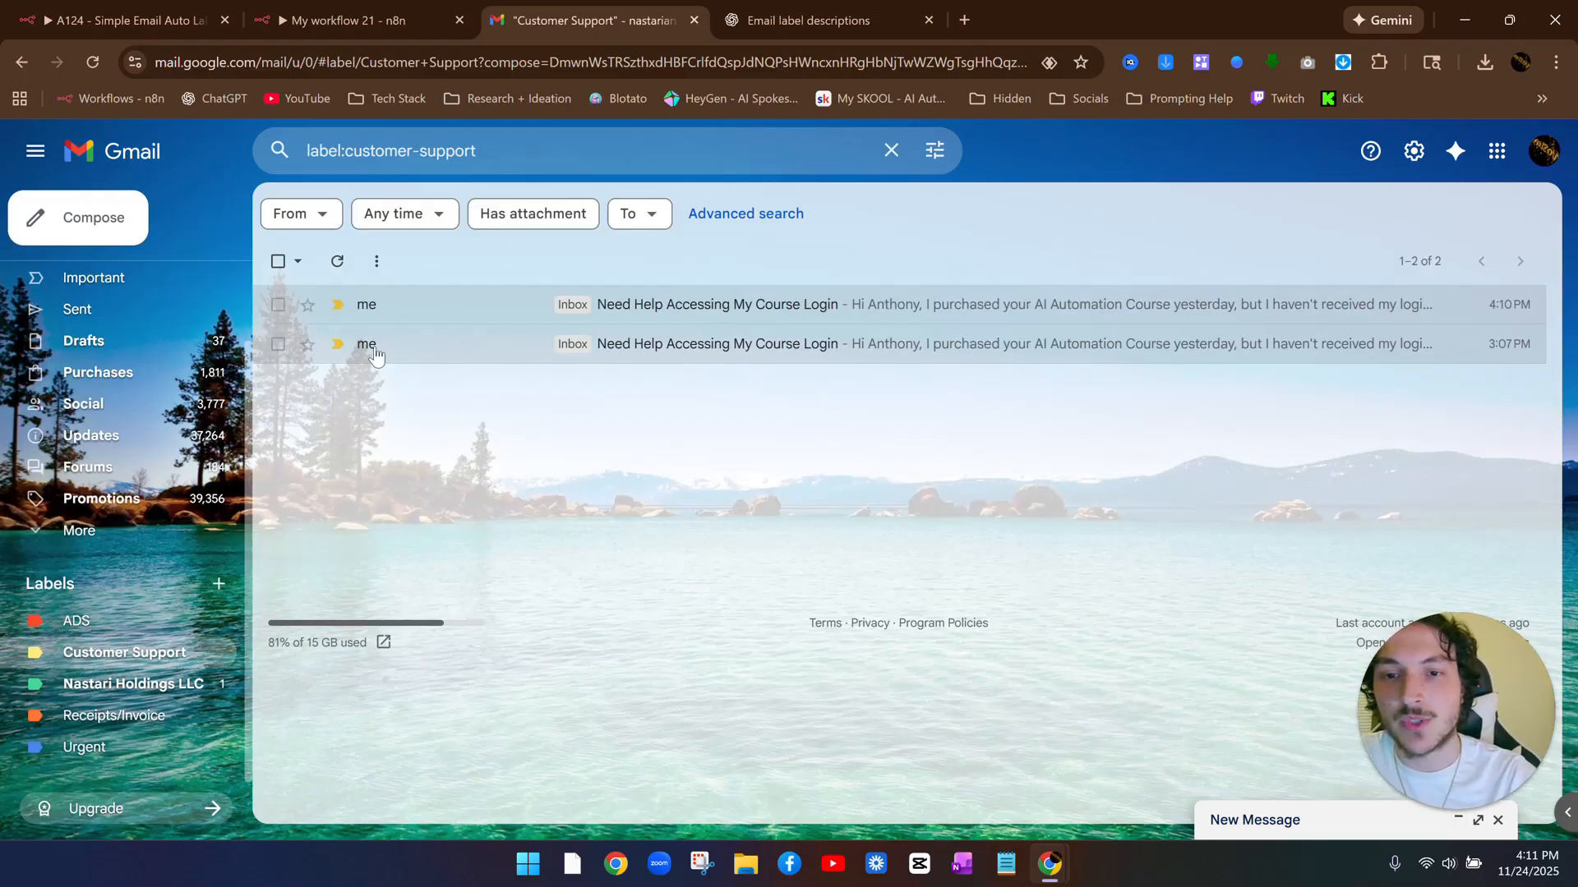
left_click(443, 302)
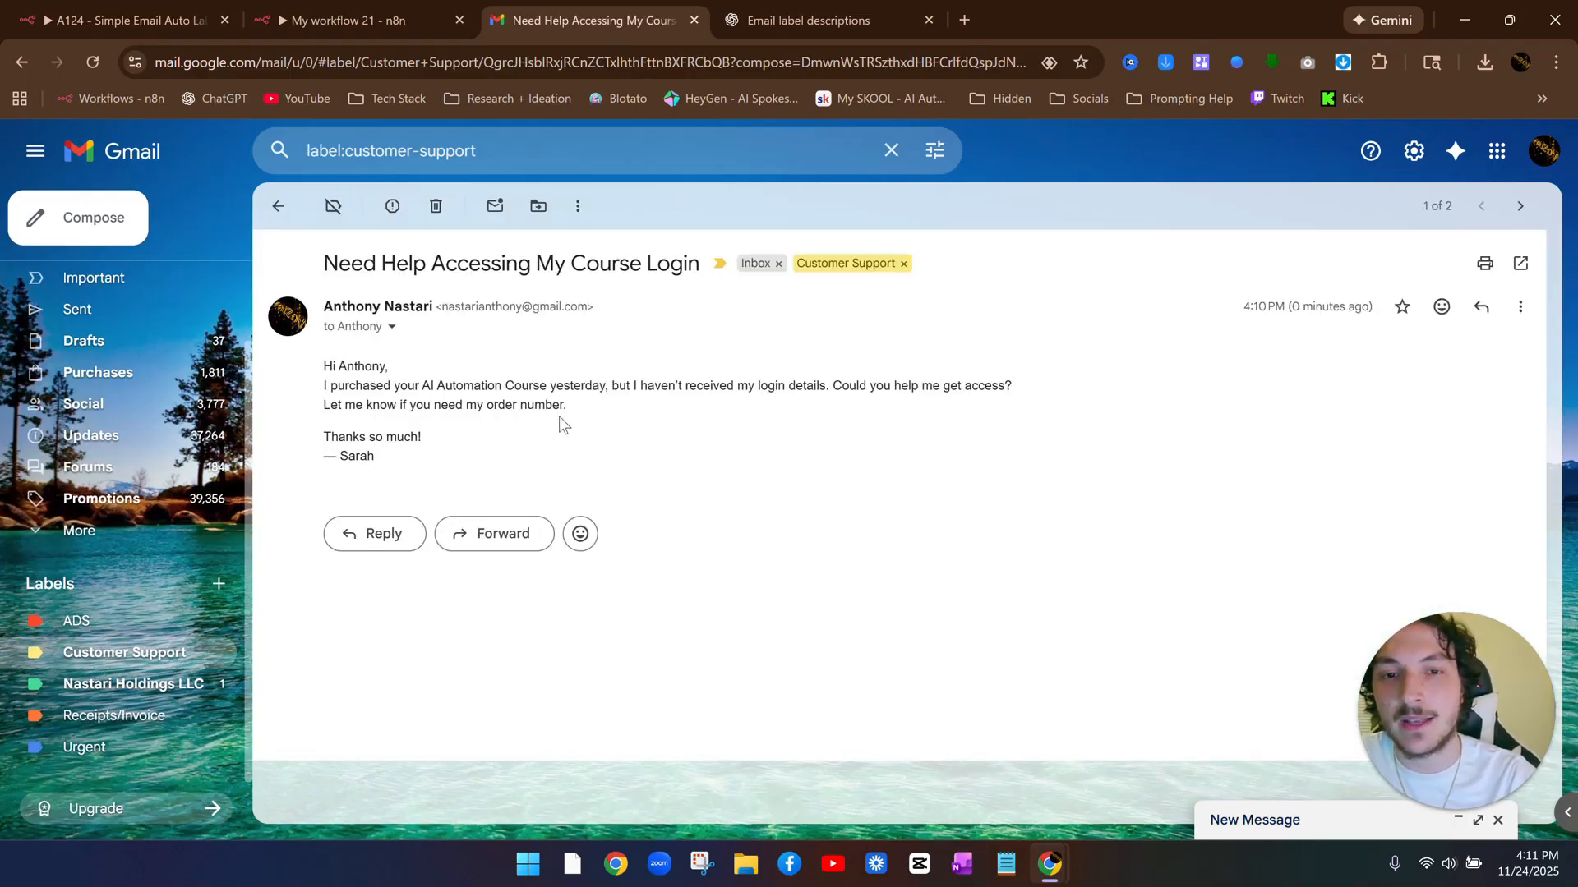
scroll(118, 352, "up", 2)
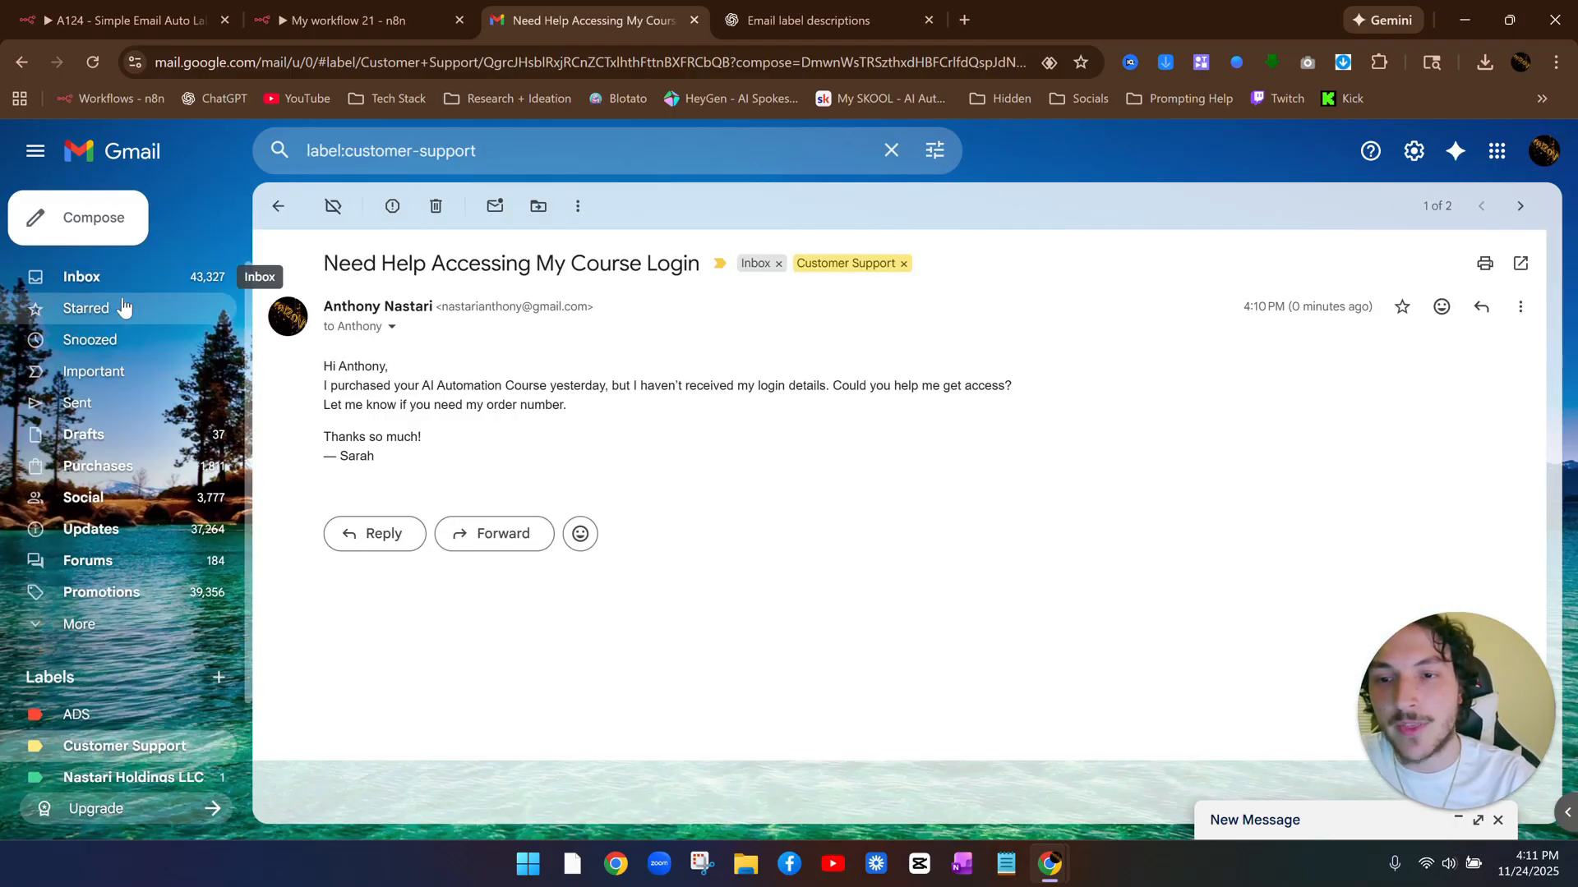
left_click(118, 288)
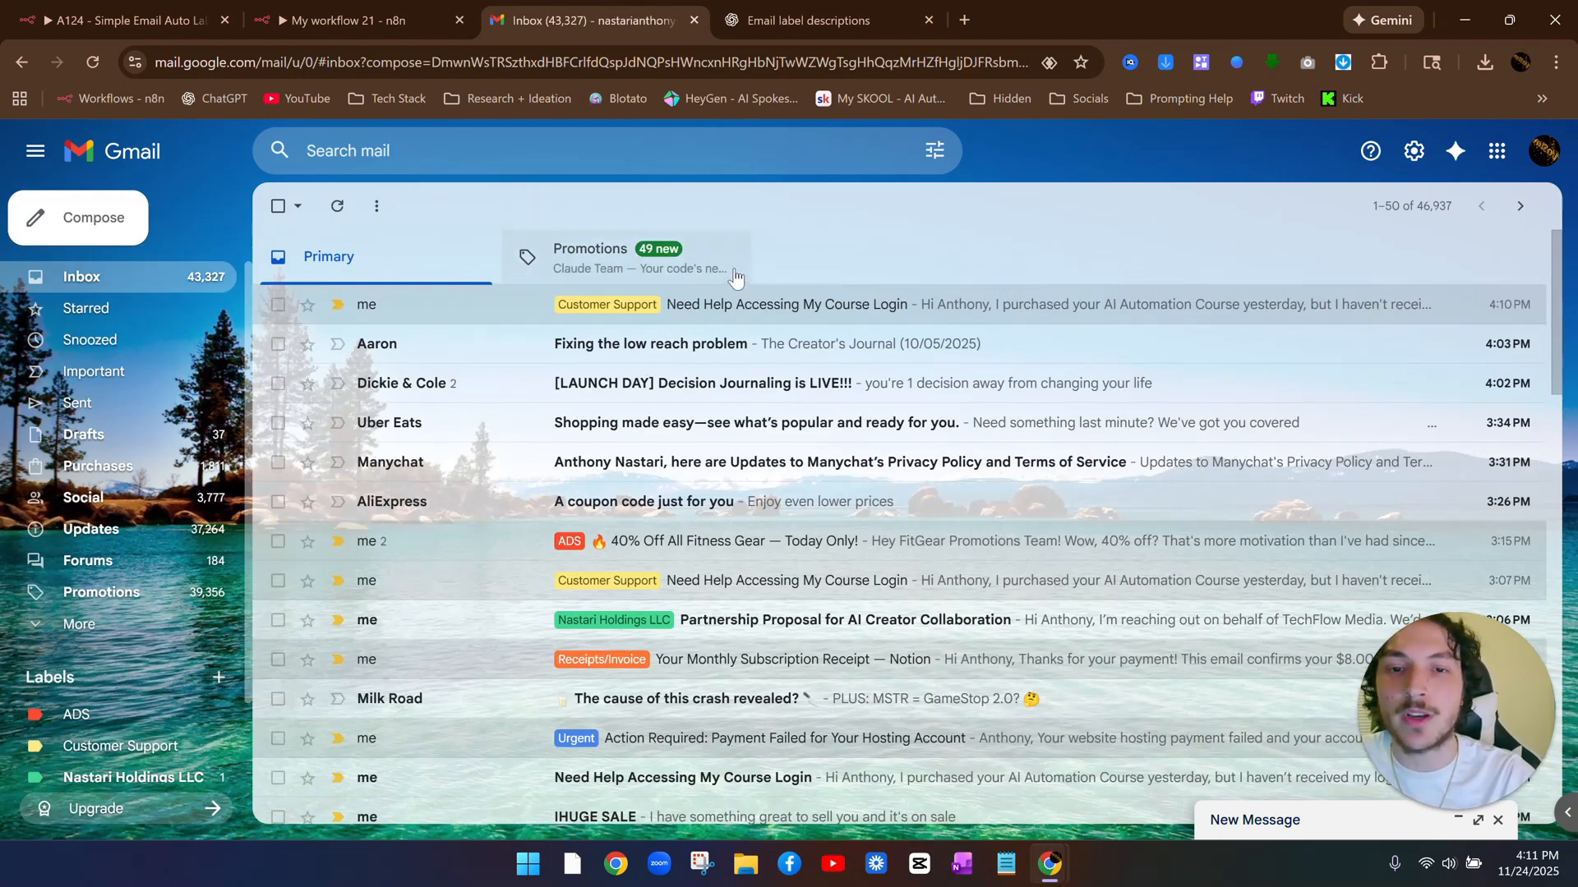
left_click(366, 21)
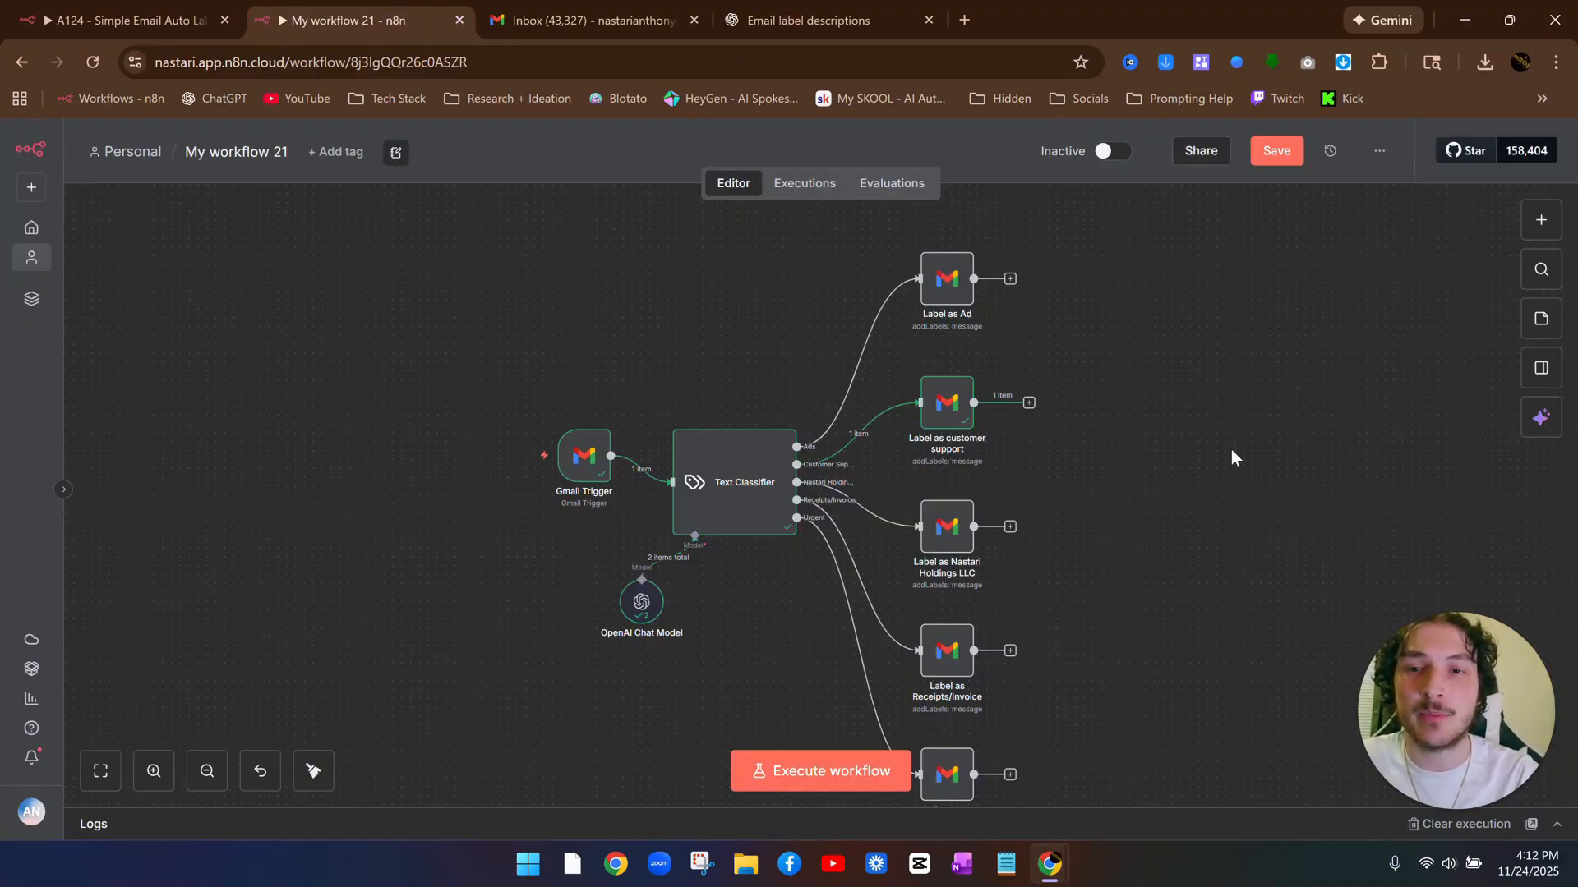
left_click(151, 23)
left_click_drag(928, 273, 1392, 688)
left_click(329, 20)
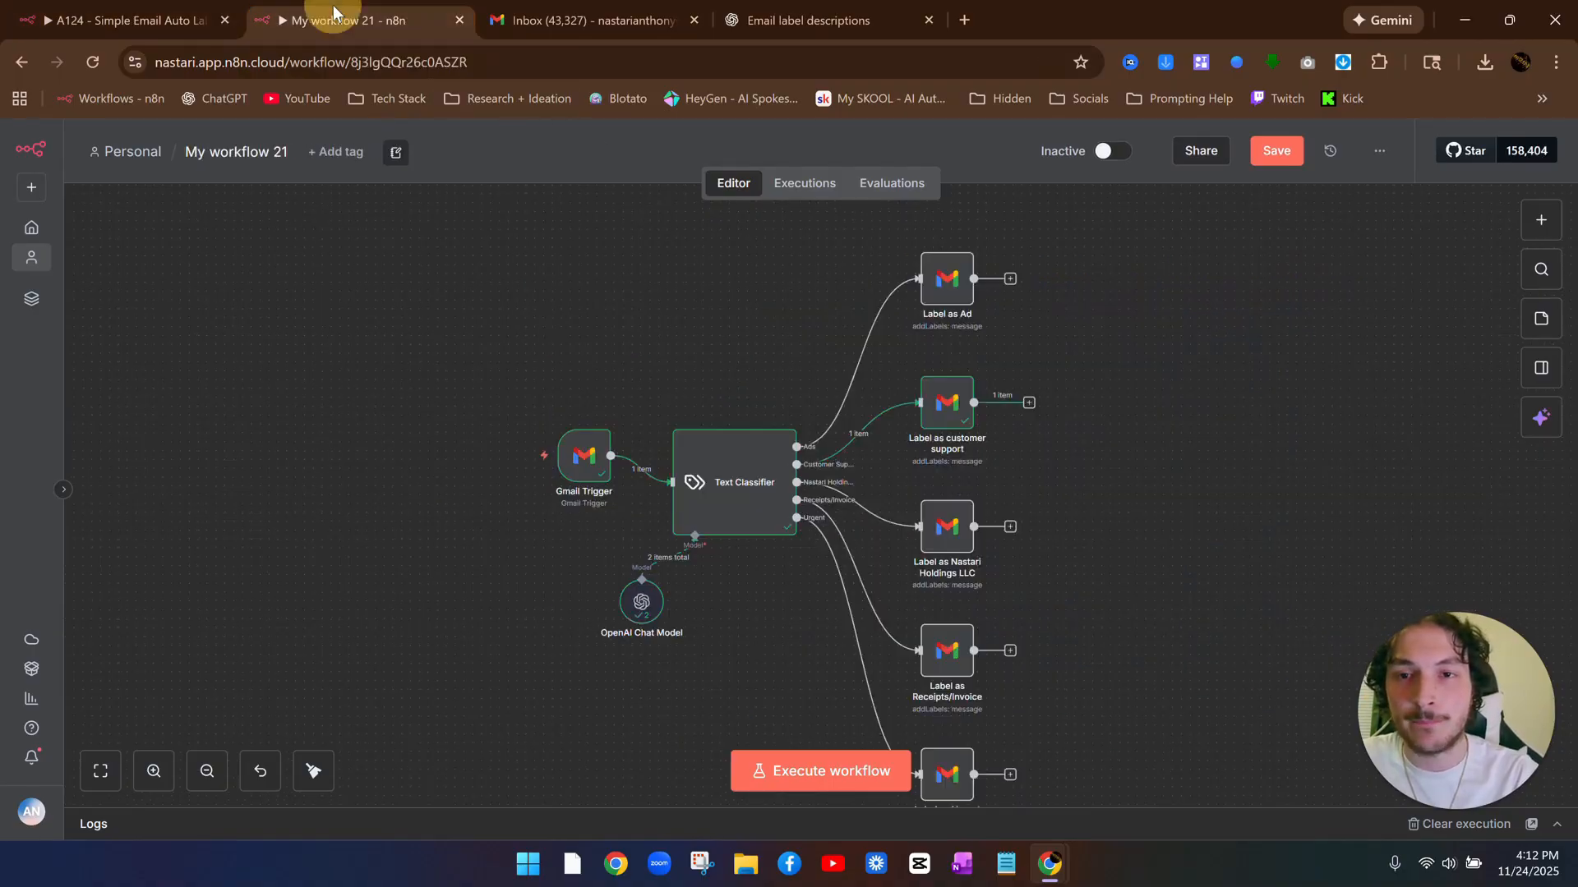
scroll(1135, 366, "down", 3)
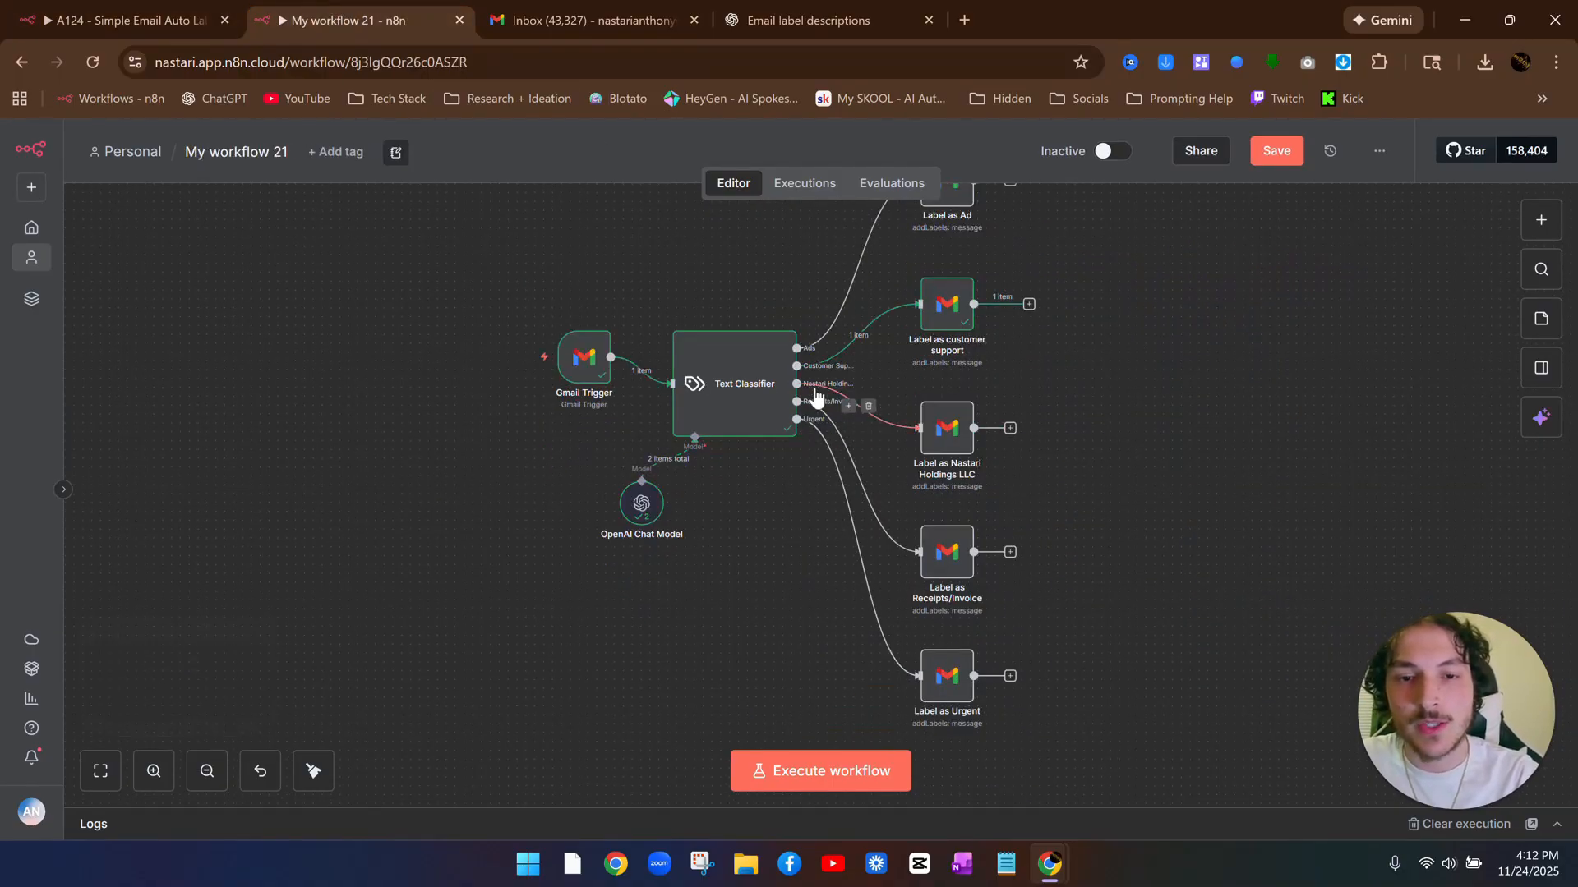
Start another new Gmail message addressed to the account owner's other address
left_click(588, 25)
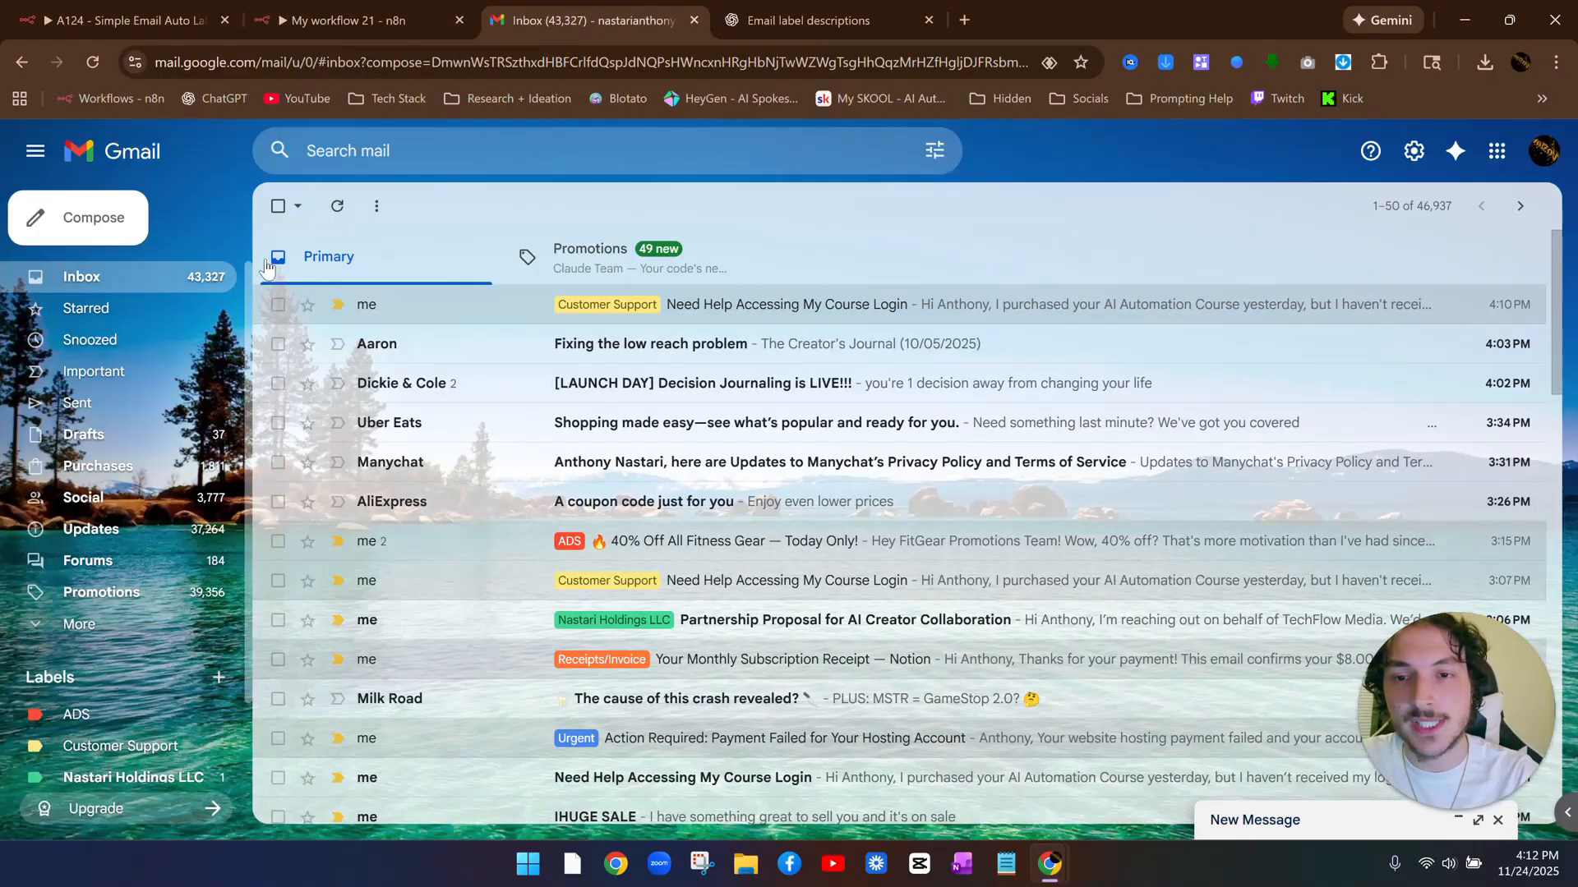
left_click(102, 229)
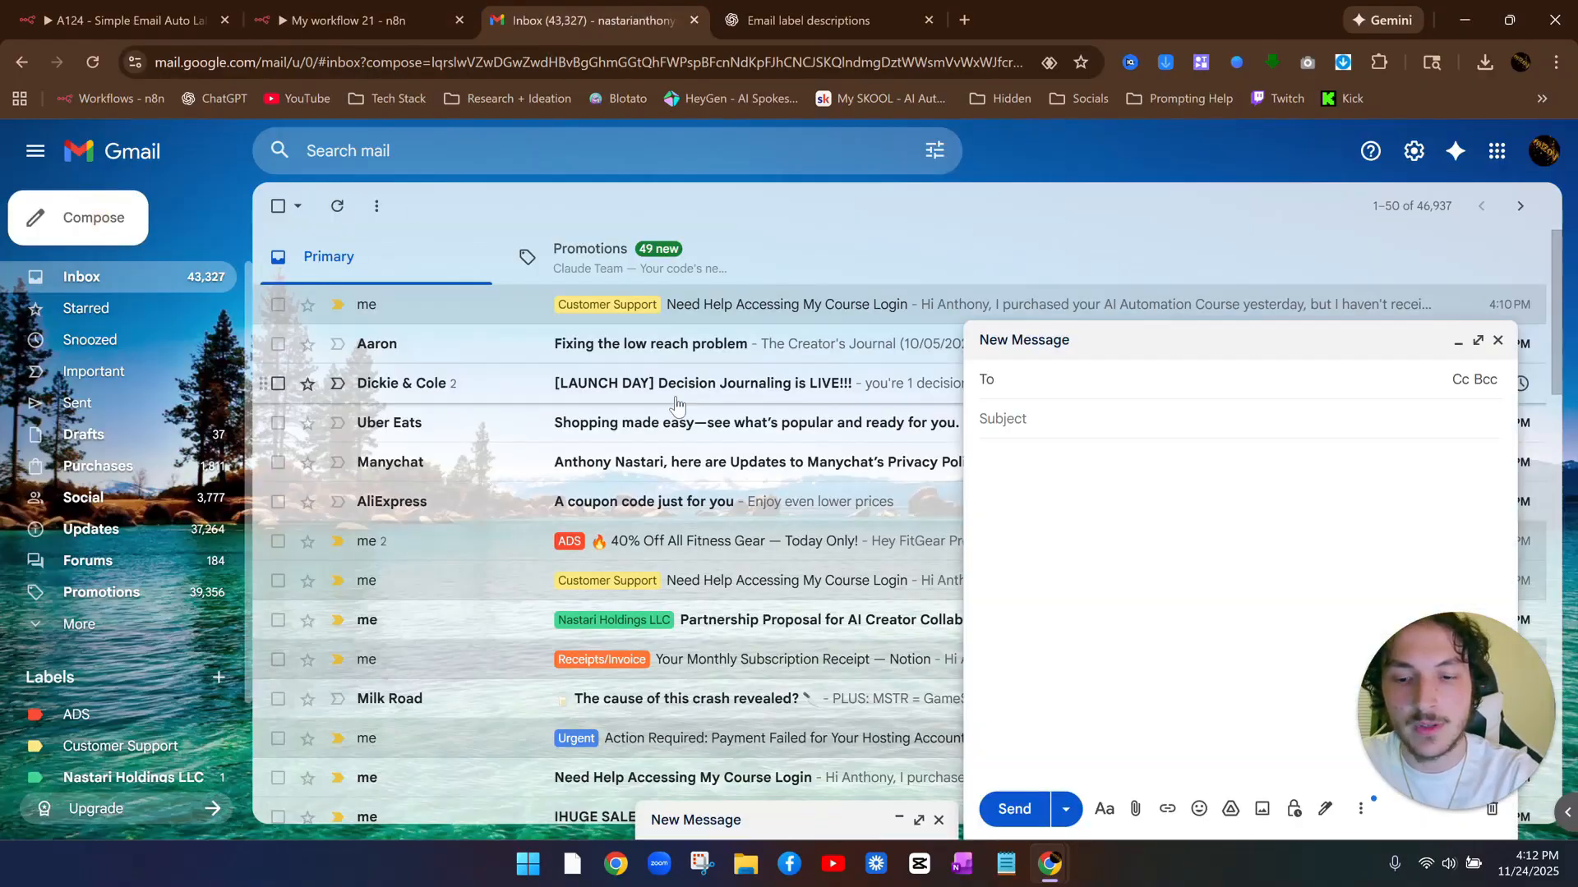
type("na")
key("Return")
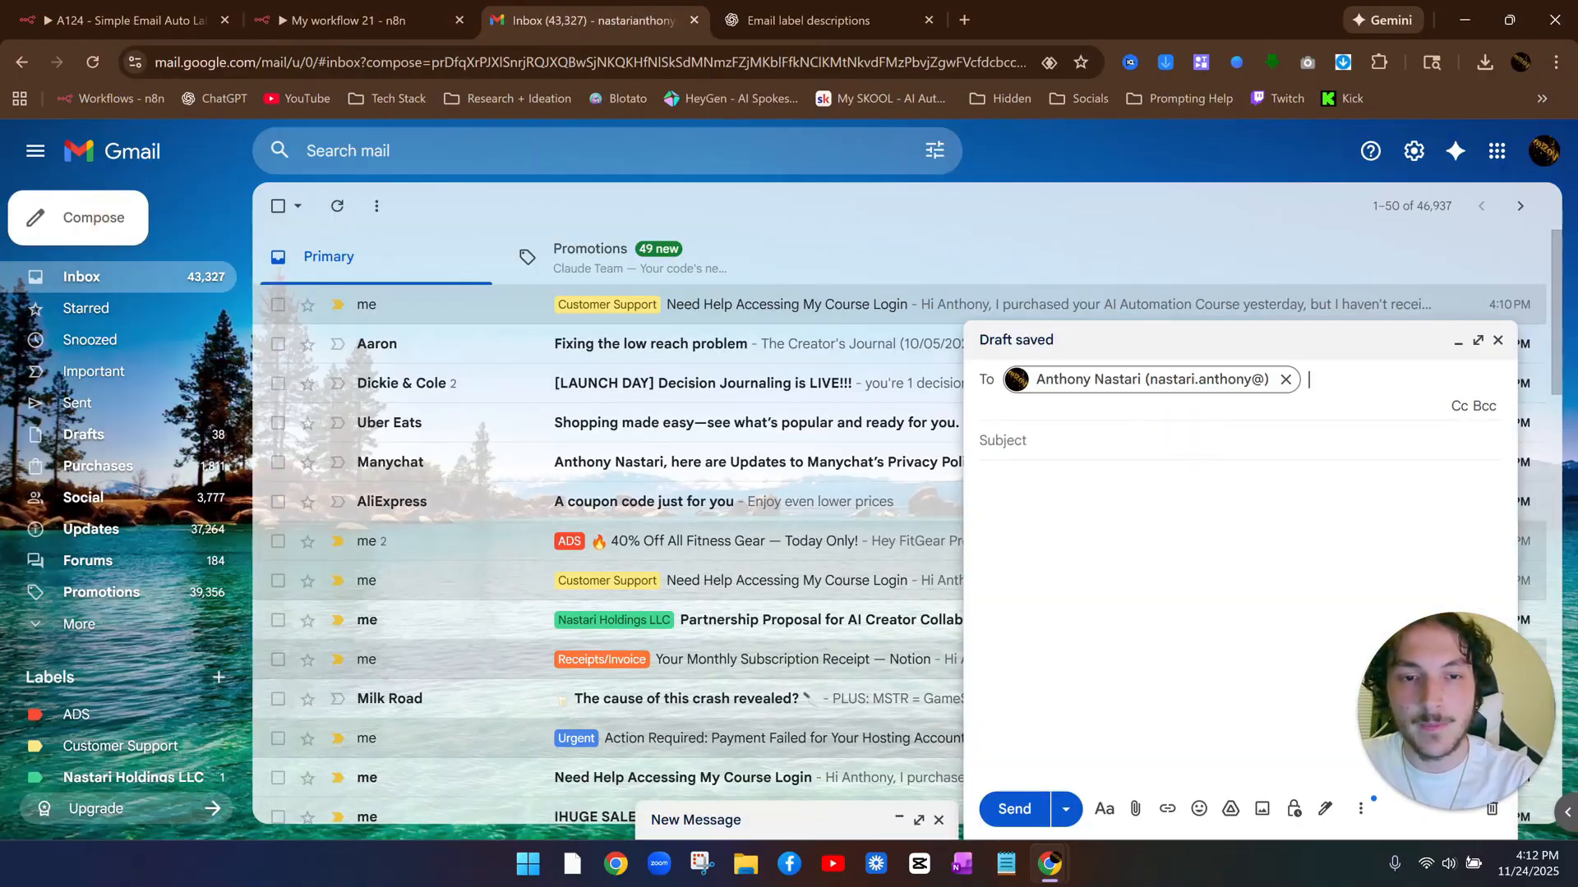
Copy the subject "Partnership Proposal for AI Creator Collaboration" from ChatGPT's Nastari Holdings LLC sample into the Gmail message's subject
left_click(817, 11)
scroll(876, 422, "down", 3)
left_click_drag(940, 324, 601, 330)
key("ctrl+c")
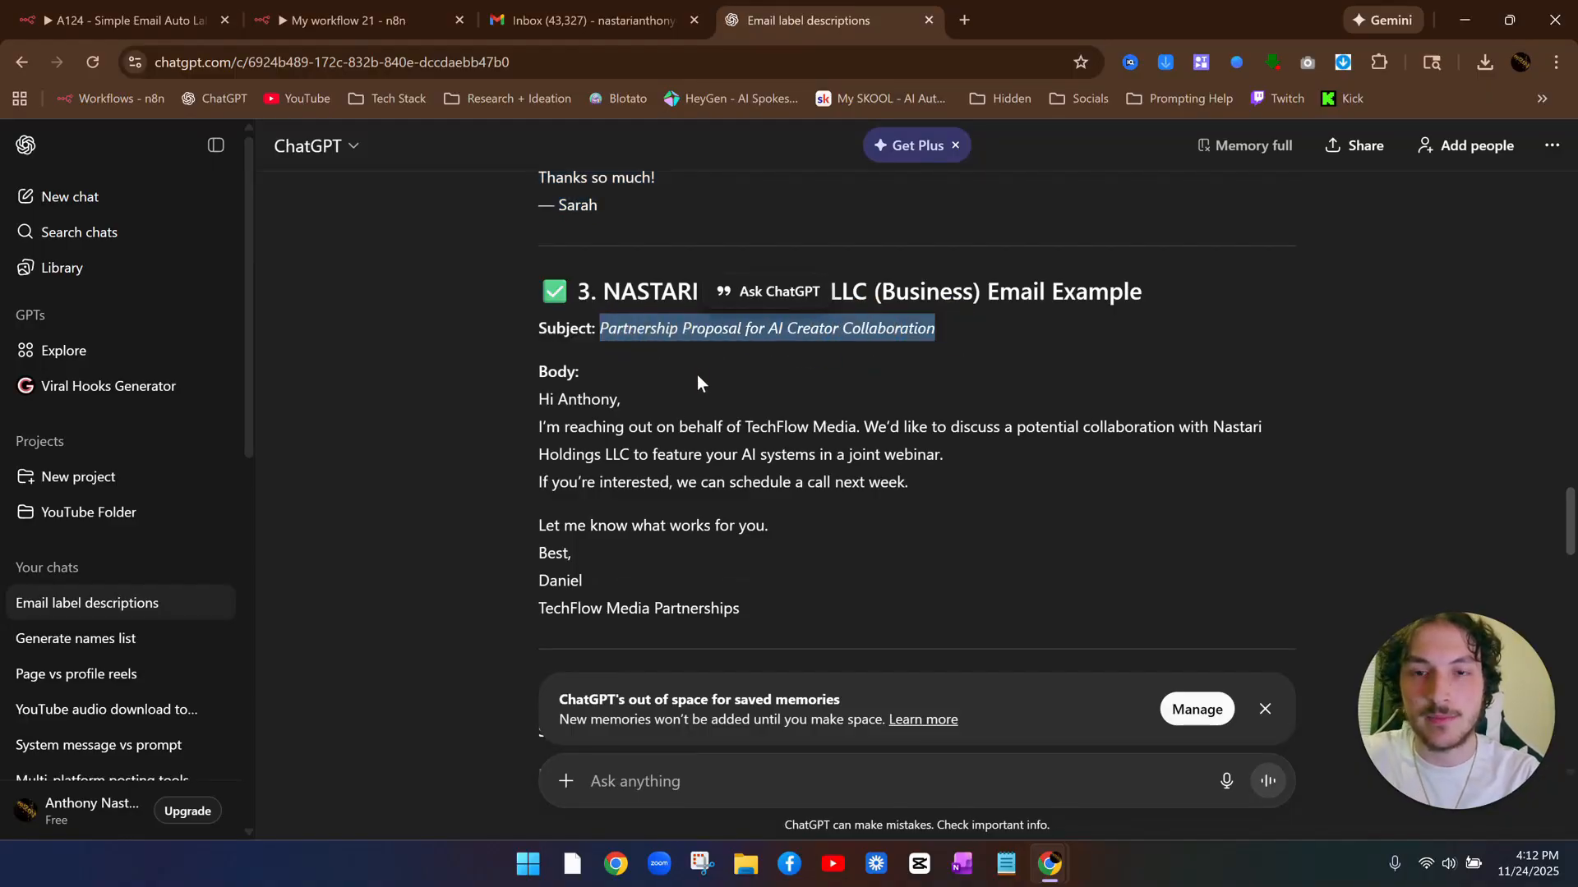
left_click(599, 11)
left_click(1068, 442)
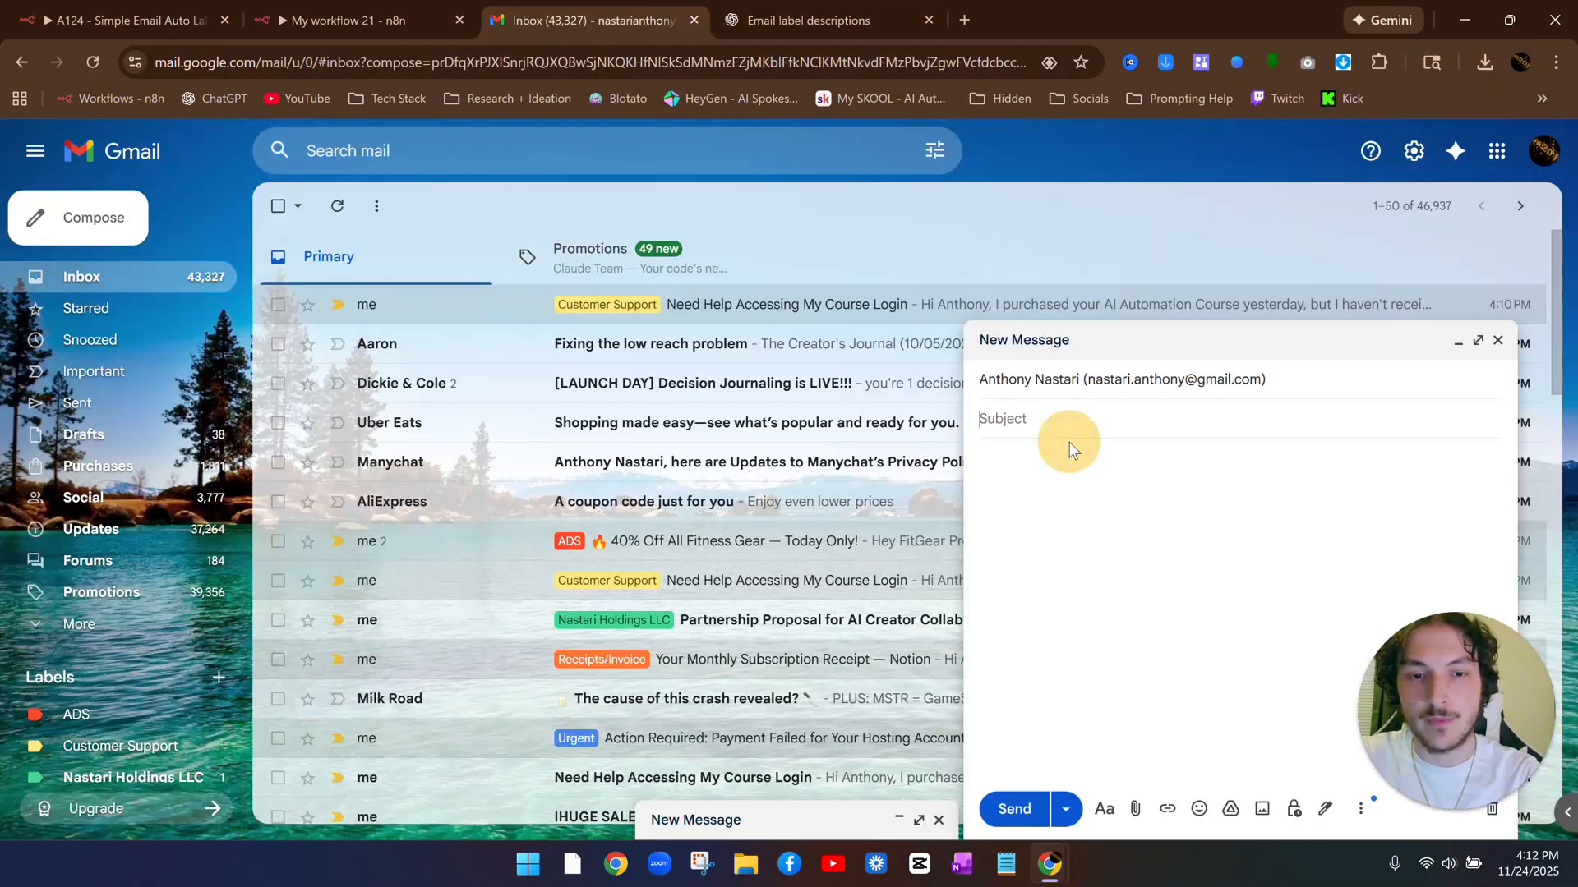
key("ctrl+v")
Copy the body of ChatGPT's Nastari Holdings LLC sample email into the body of the Gmail message
left_click(788, 20)
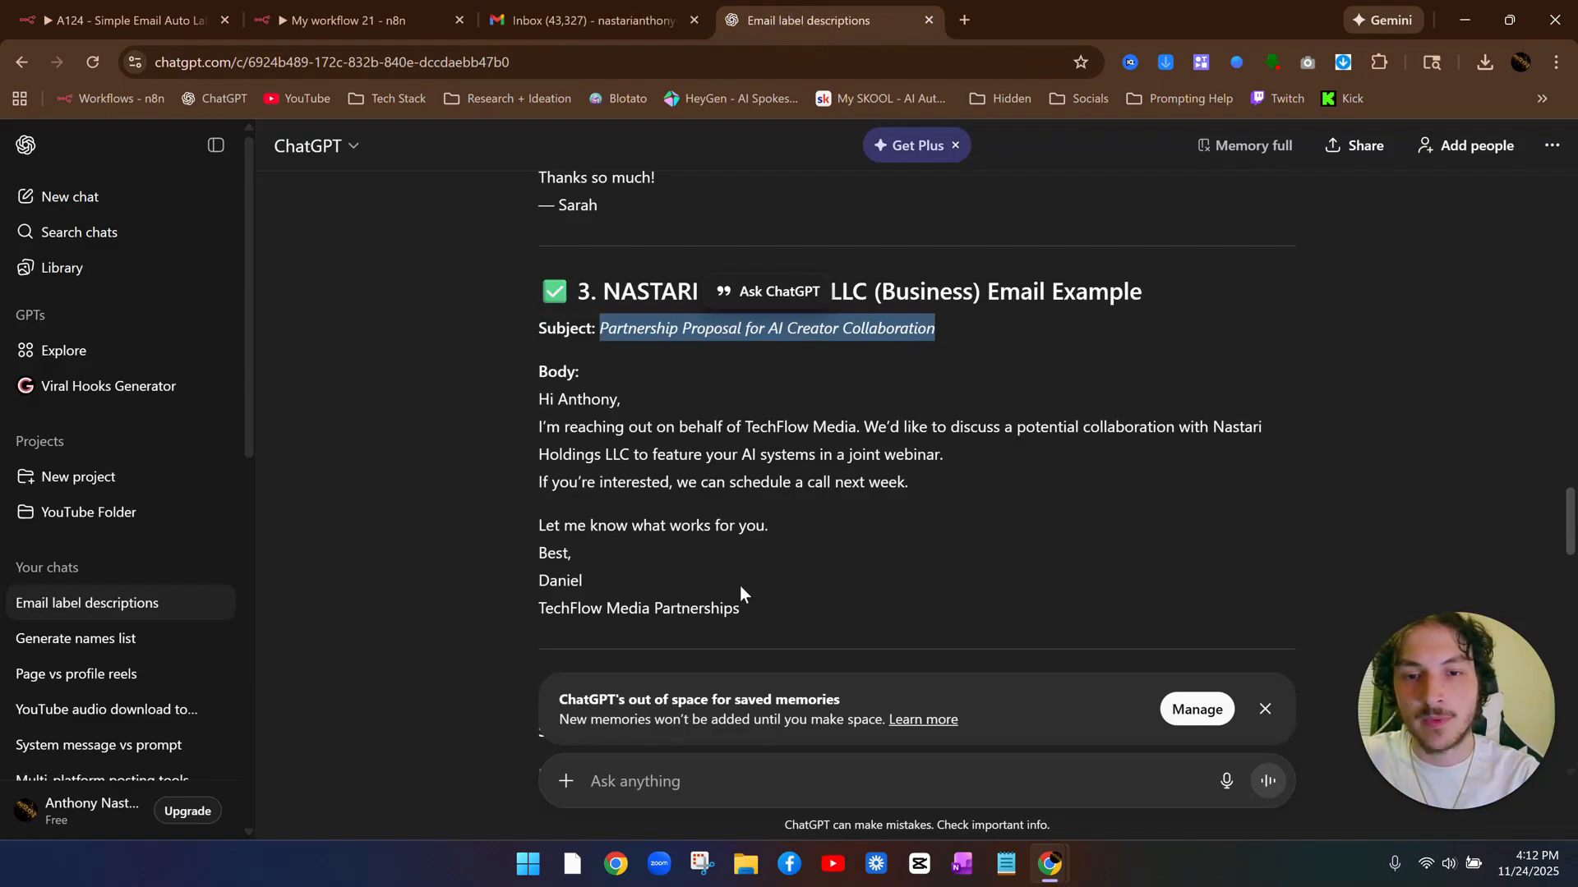
left_click_drag(740, 589, 535, 412)
key("ctrl+c")
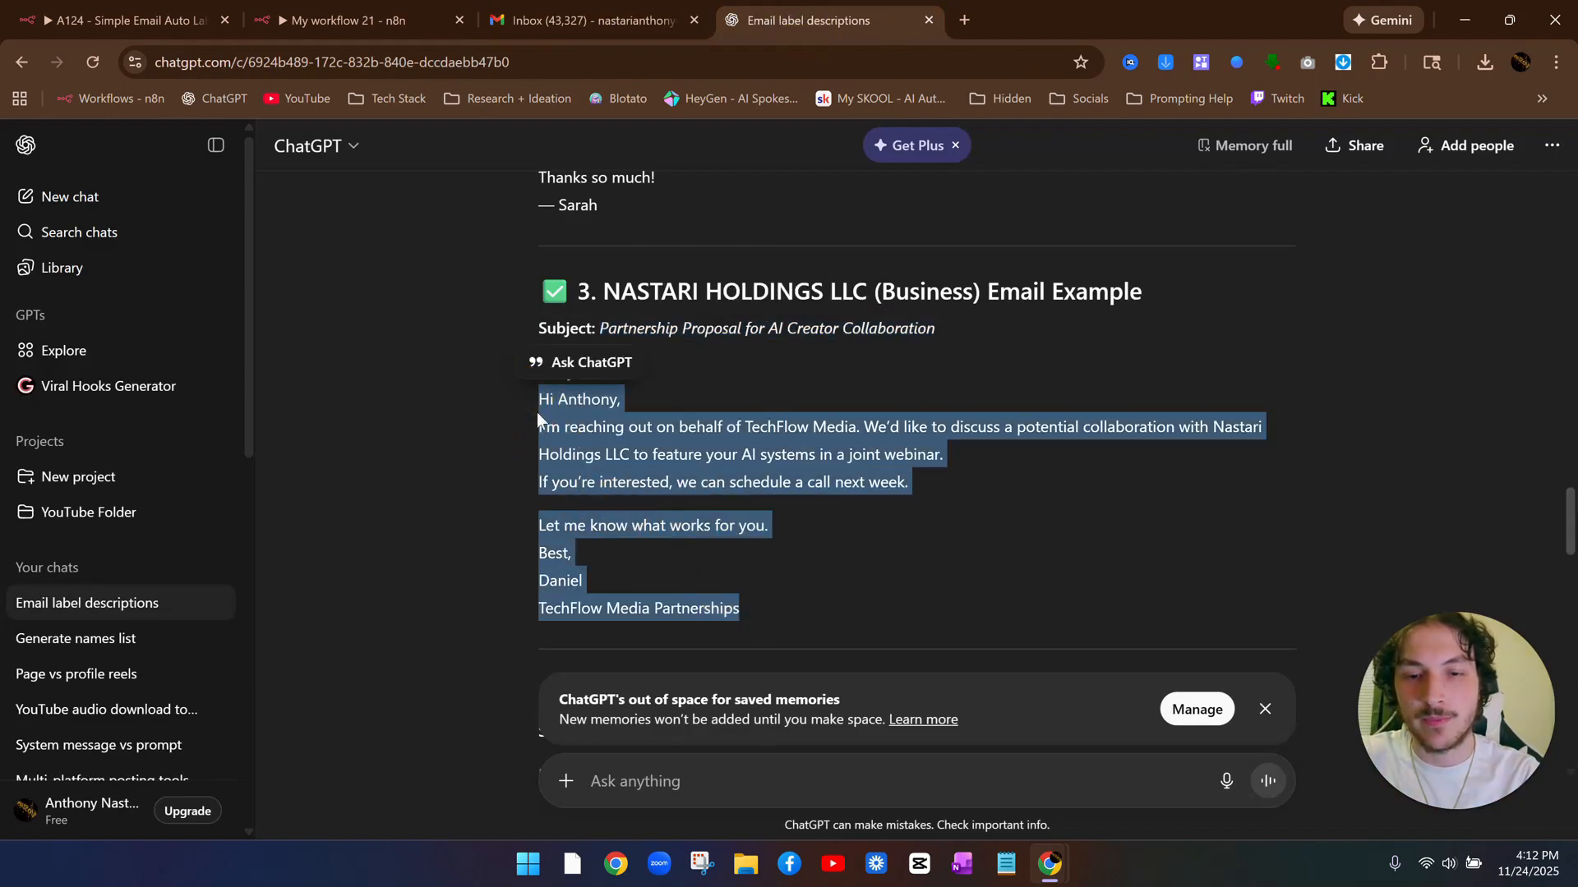
left_click(561, 21)
left_click(1044, 507)
key("ctrl+v")
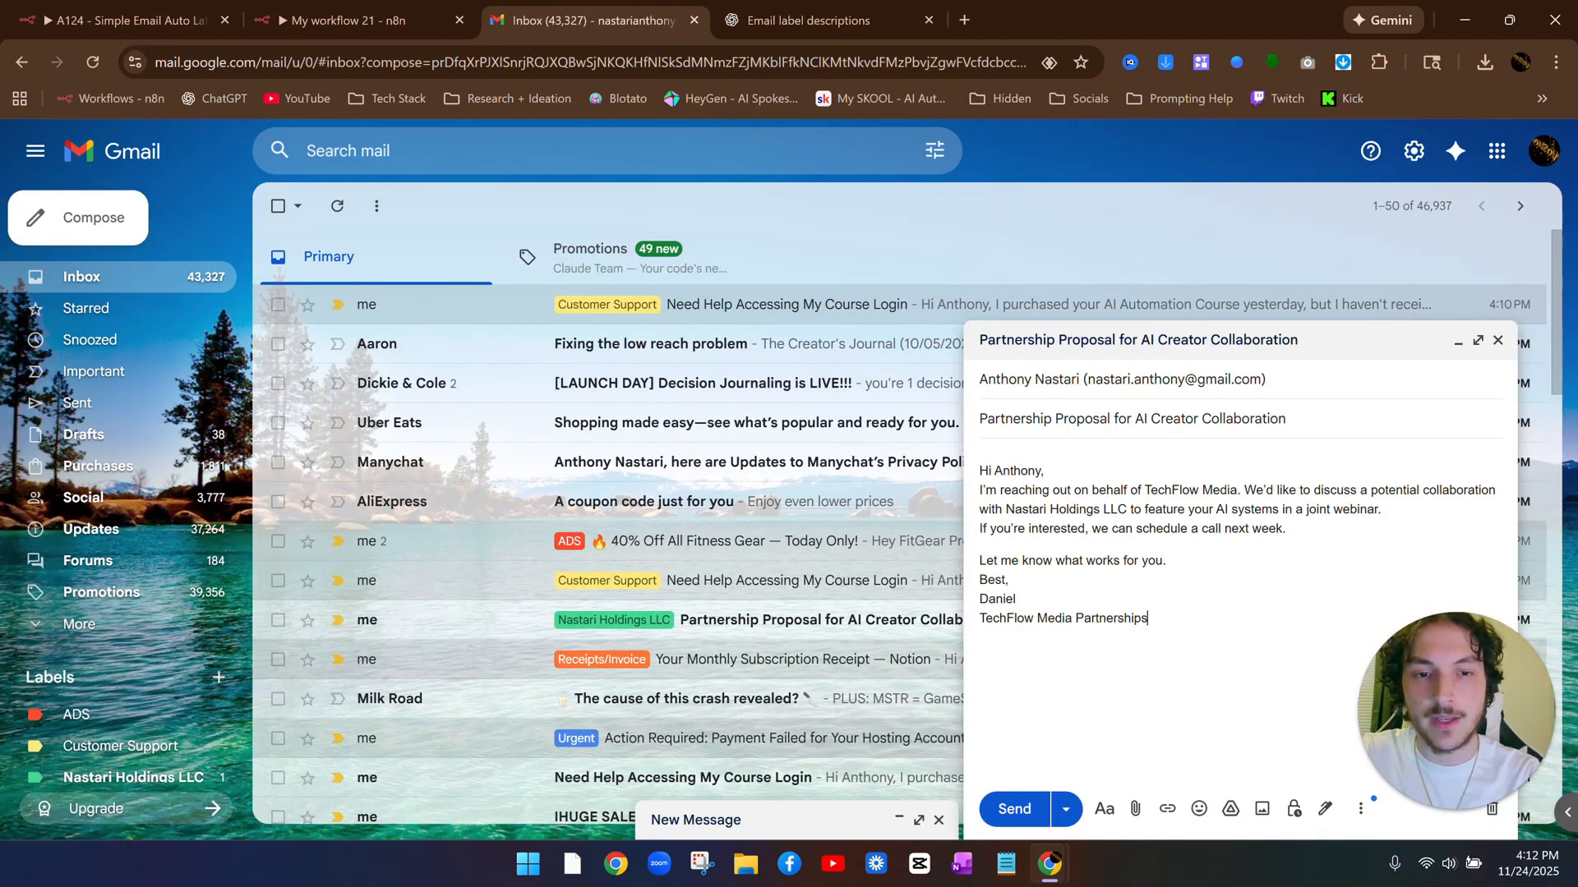
Send the "Partnership Proposal for AI Creator Collaboration" message and execute the workflow in n8n
left_click(1014, 808)
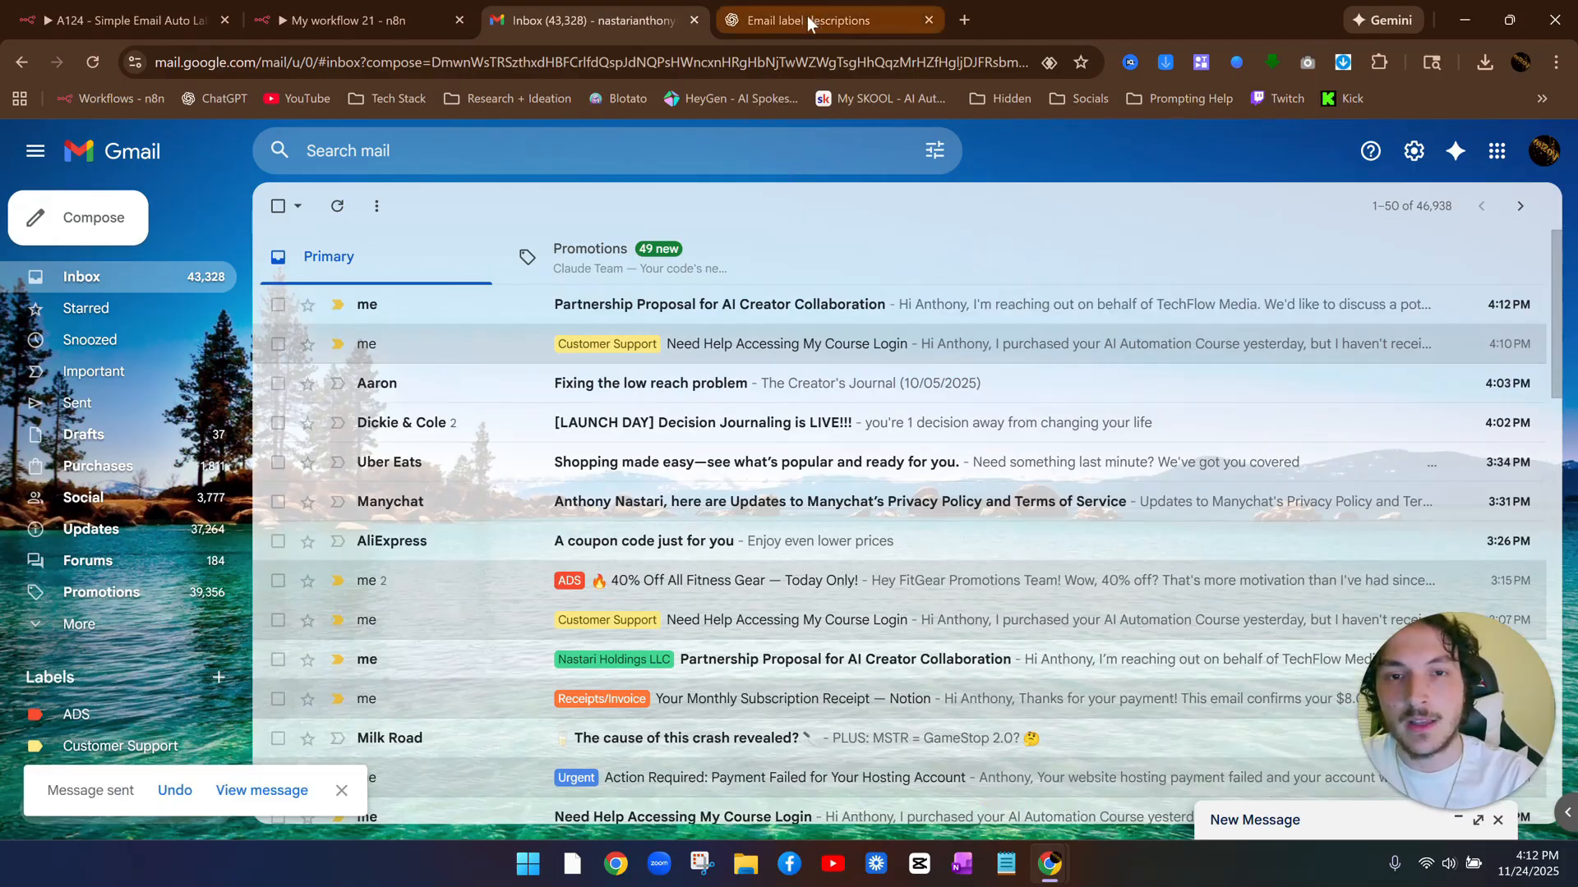
left_click(366, 19)
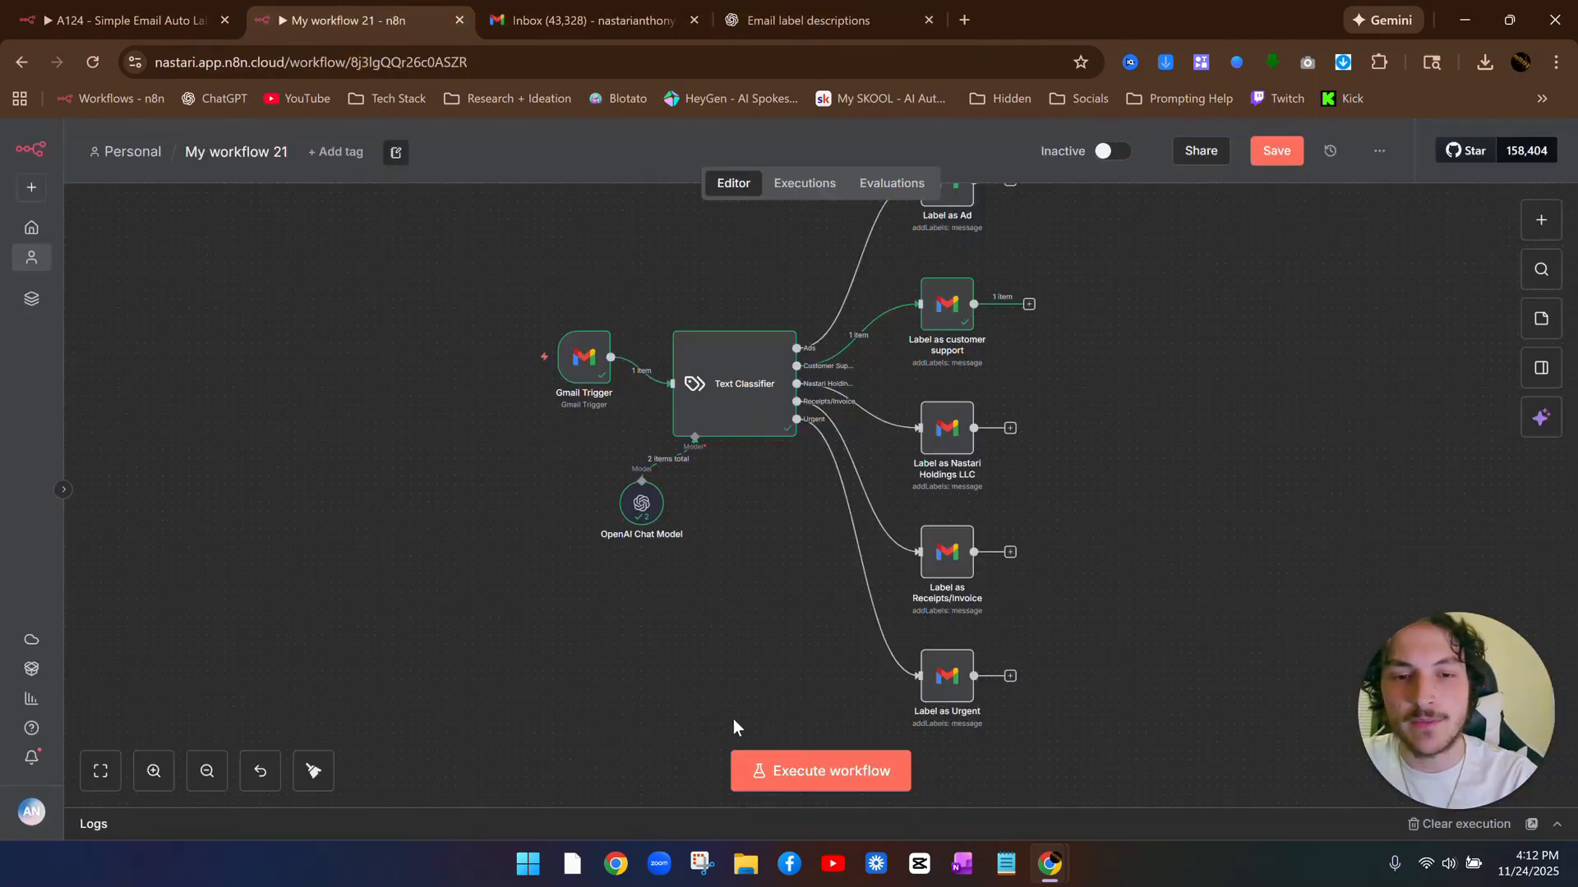
left_click(789, 772)
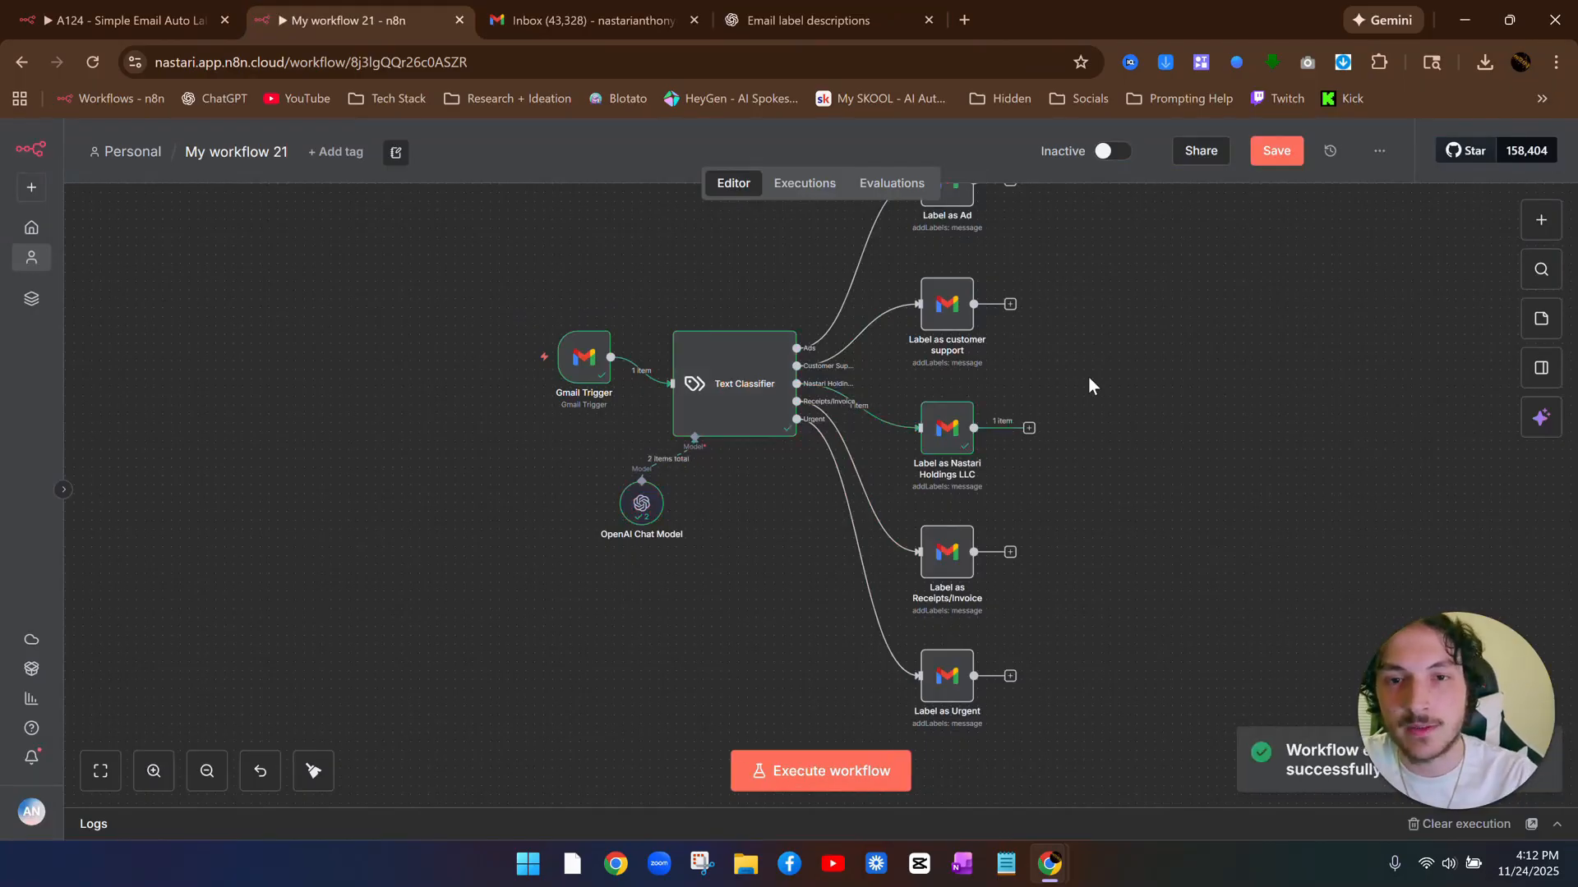
In Gmail, close the open blank message, reload the inbox and check the label on the newest partnership proposal email
left_click(611, 17)
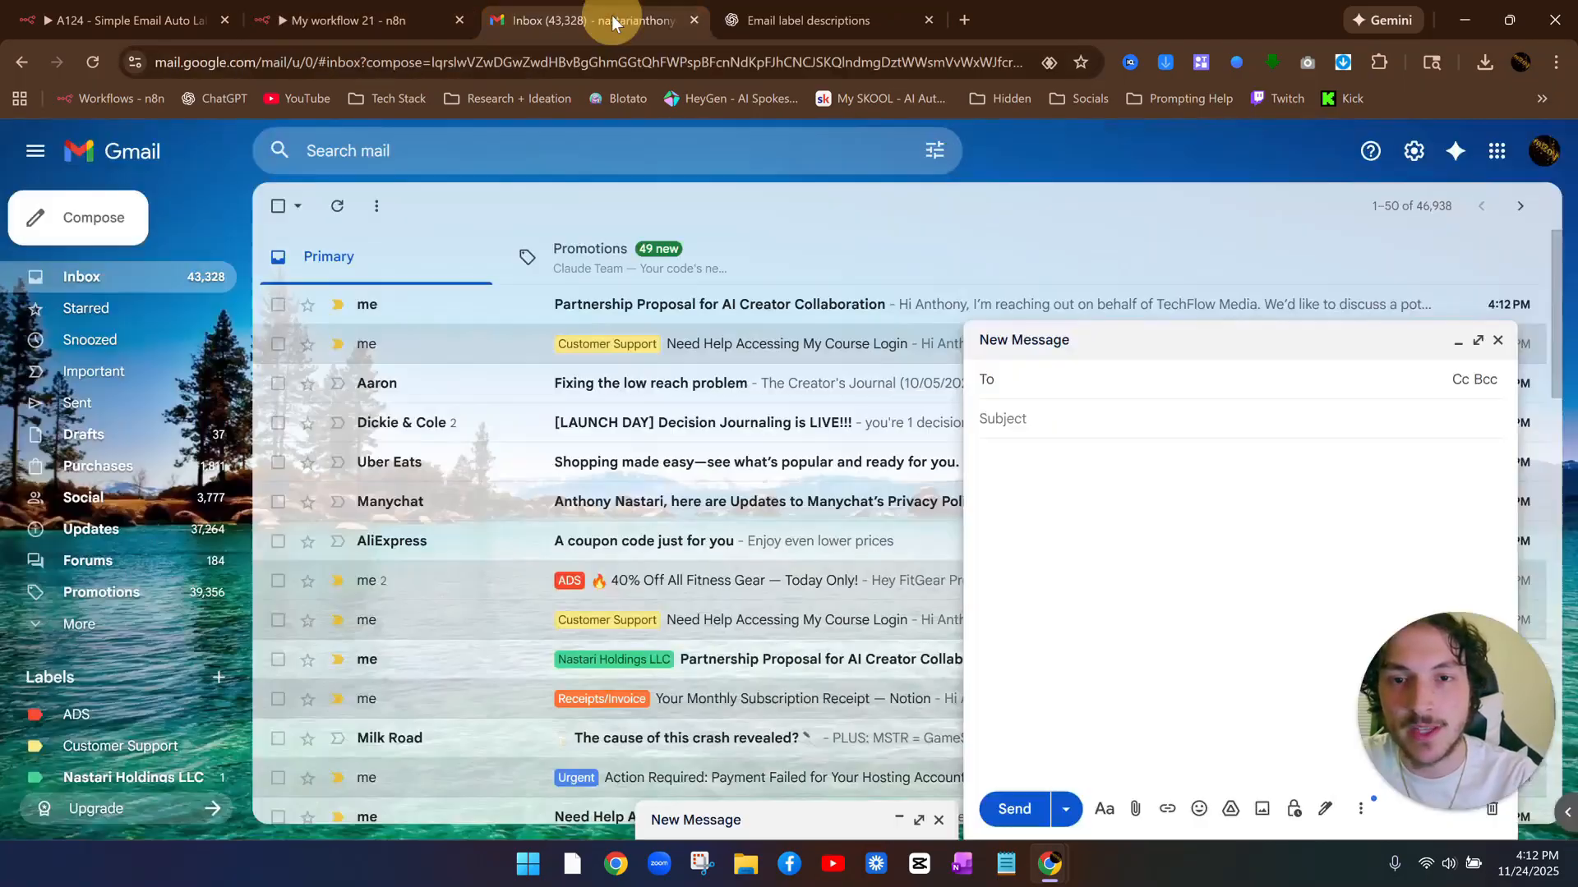
left_click(1497, 340)
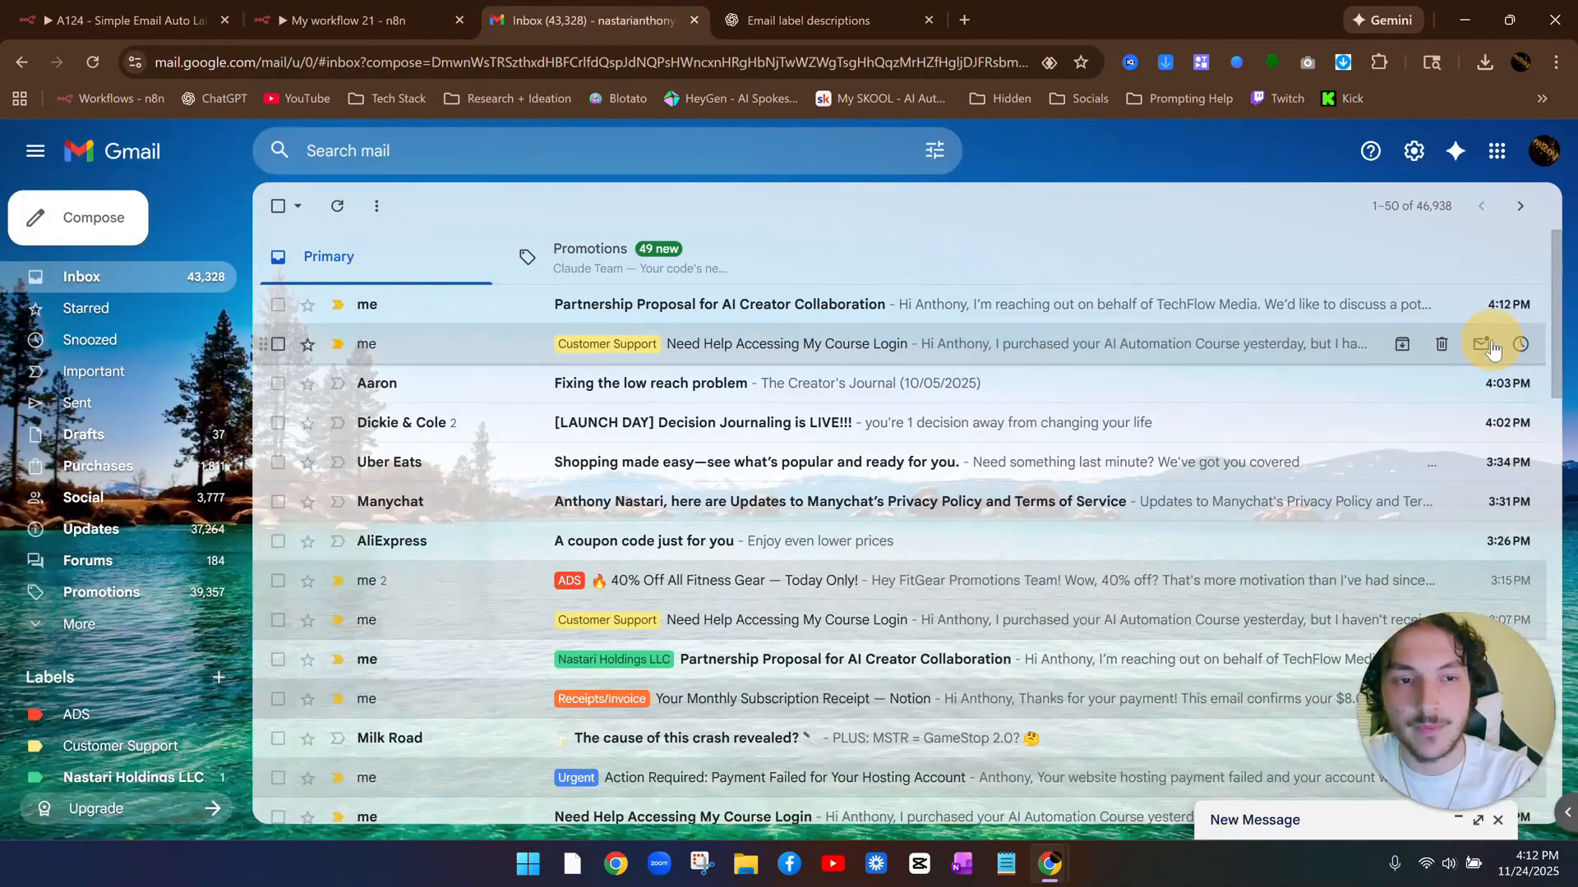
left_click(96, 61)
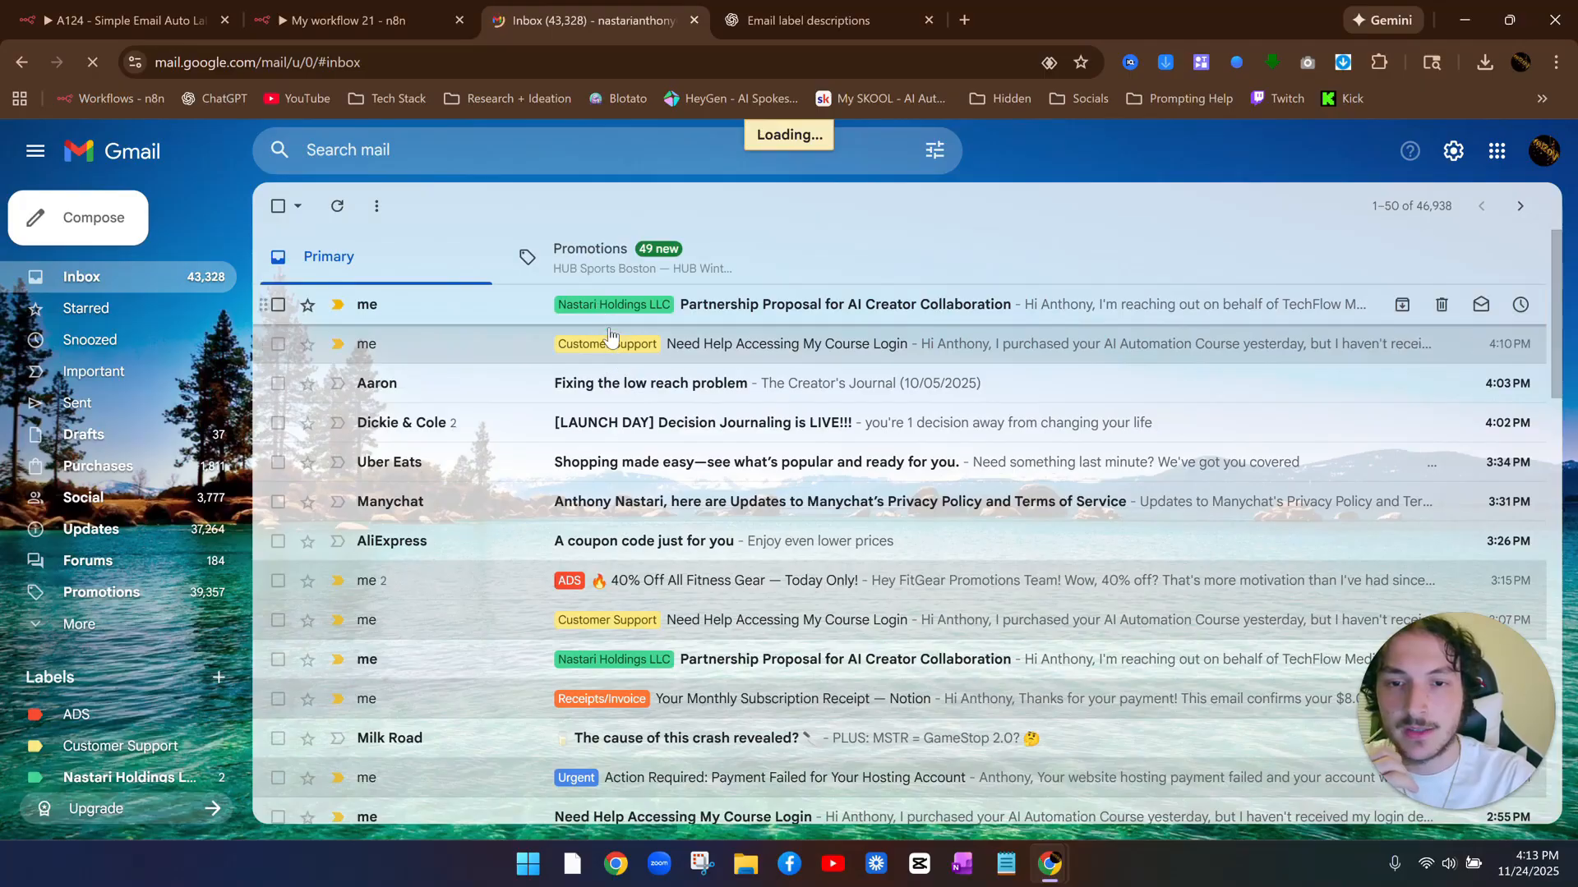
left_click(337, 17)
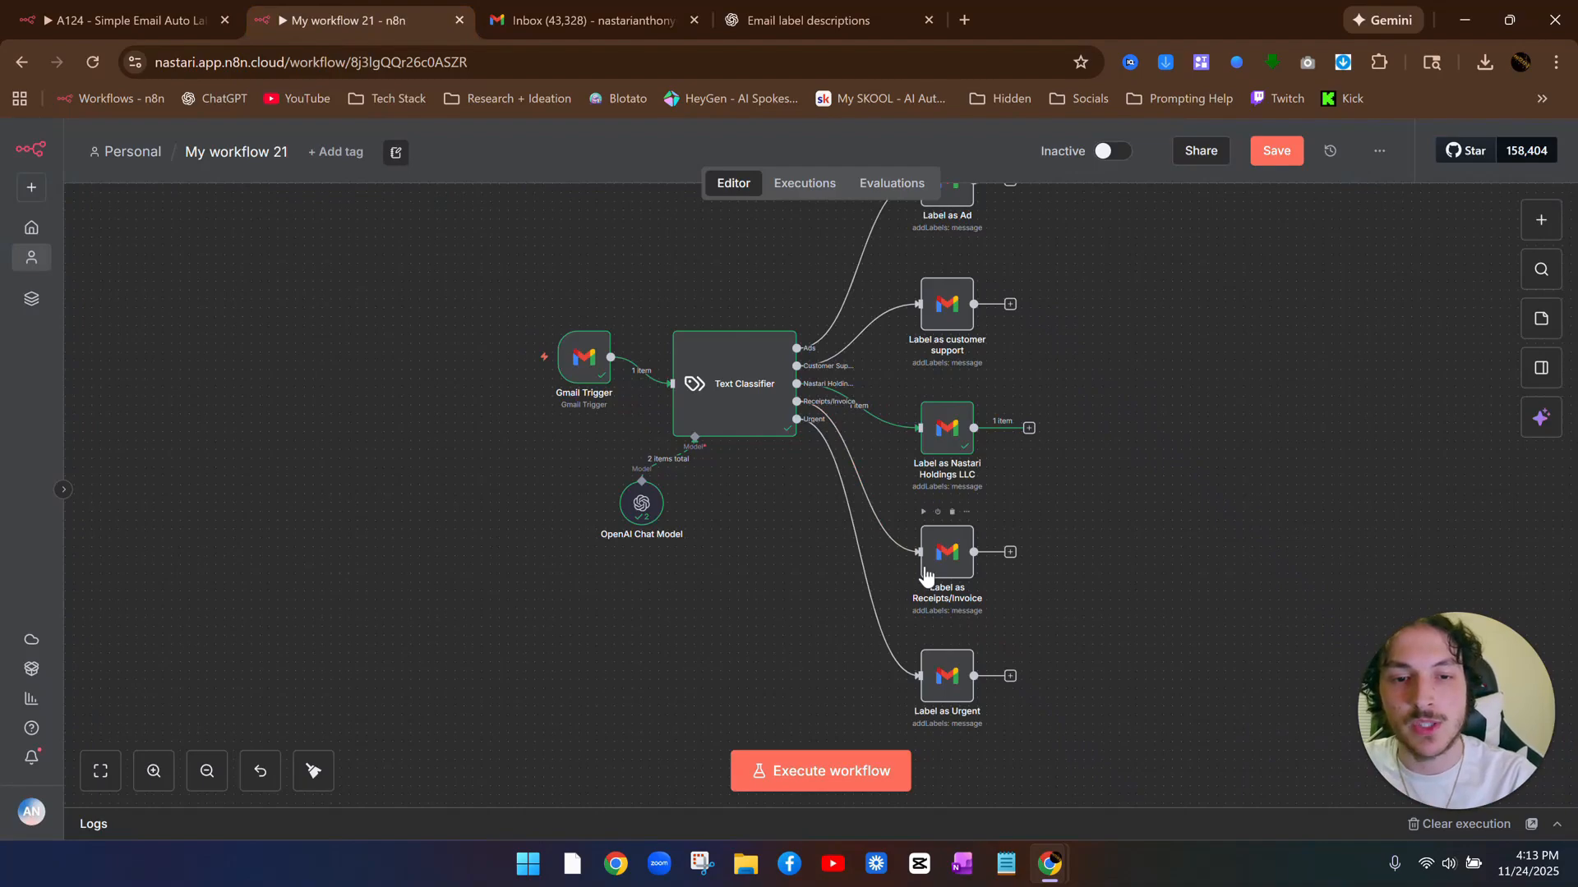
Address a new Gmail message to the account owner's other address, with ChatGPT's sample subject "Your Monthly Subscription Receipt — Notion"
left_click(567, 20)
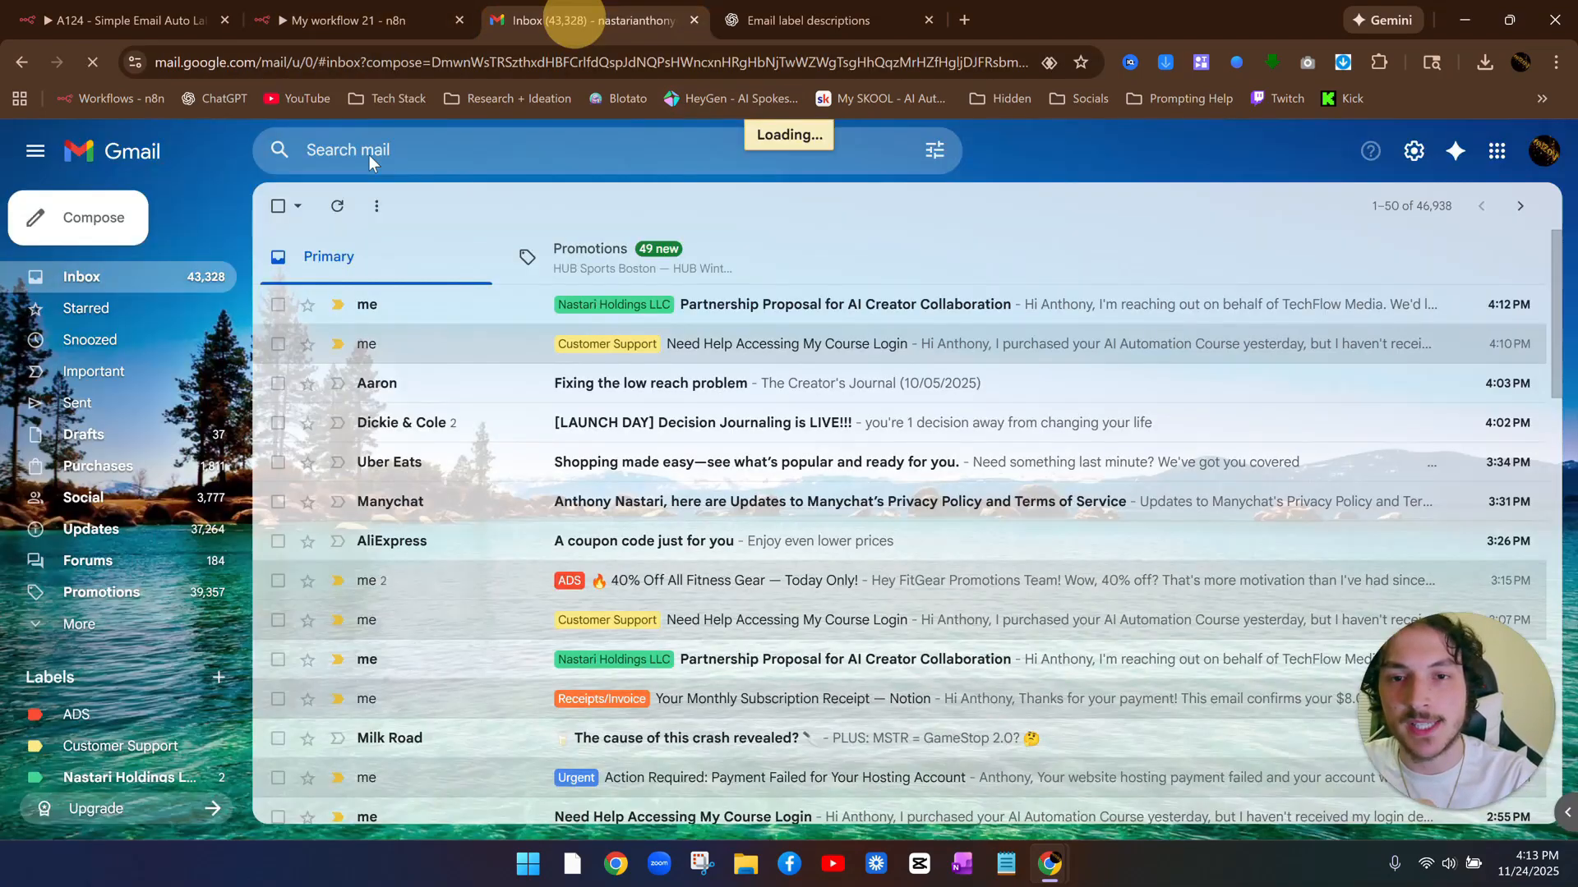
left_click(1063, 419)
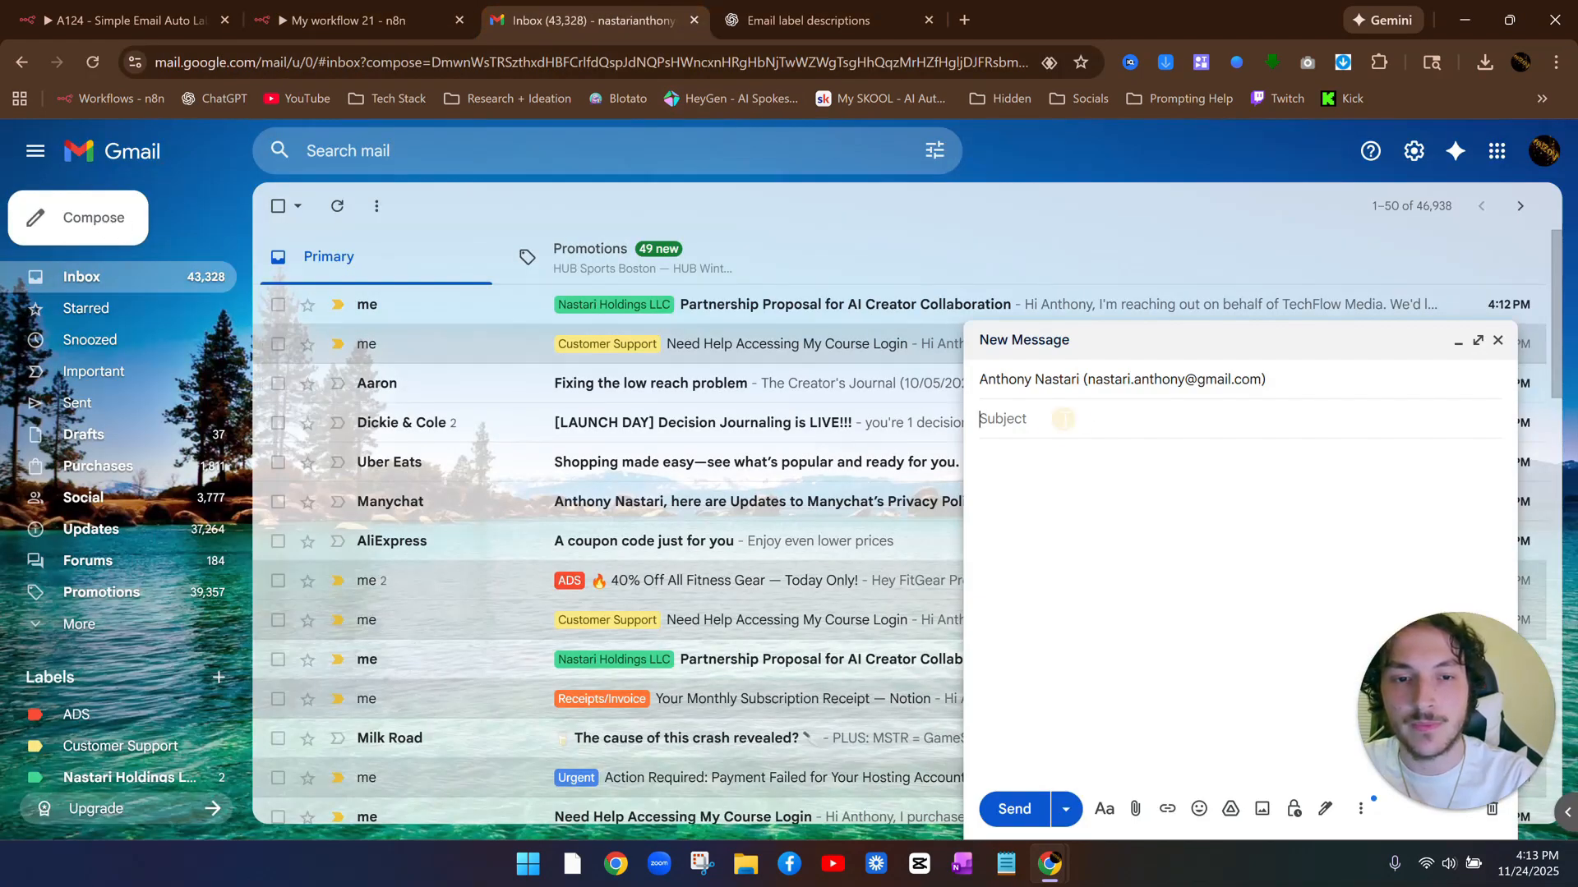
left_click(797, 12)
scroll(811, 437, "down", 5)
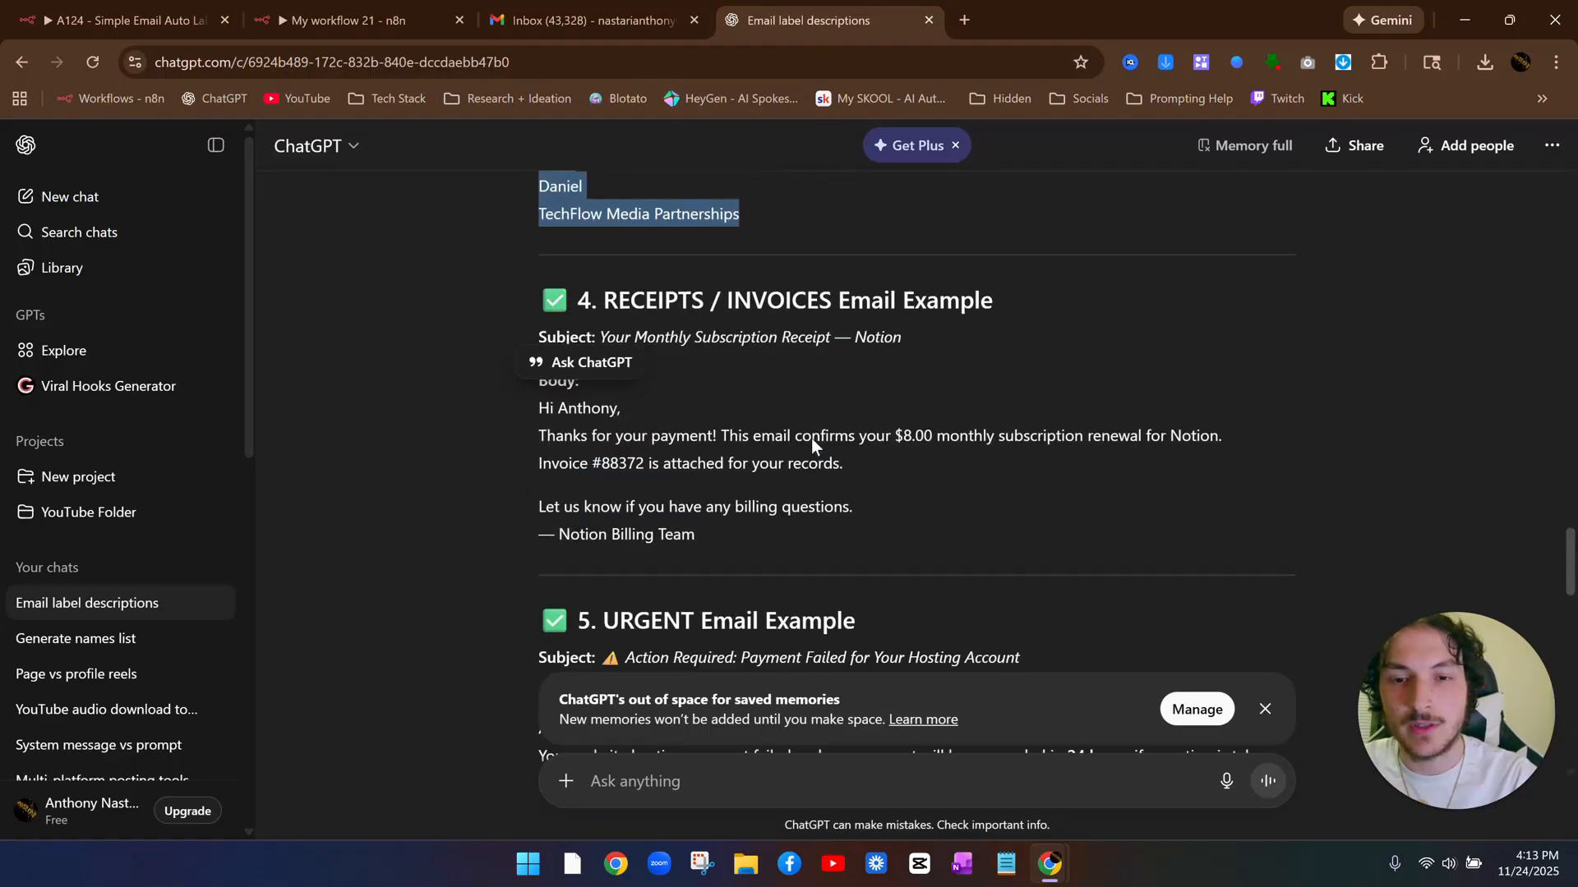
left_click_drag(902, 338, 601, 335)
key("ctrl+c")
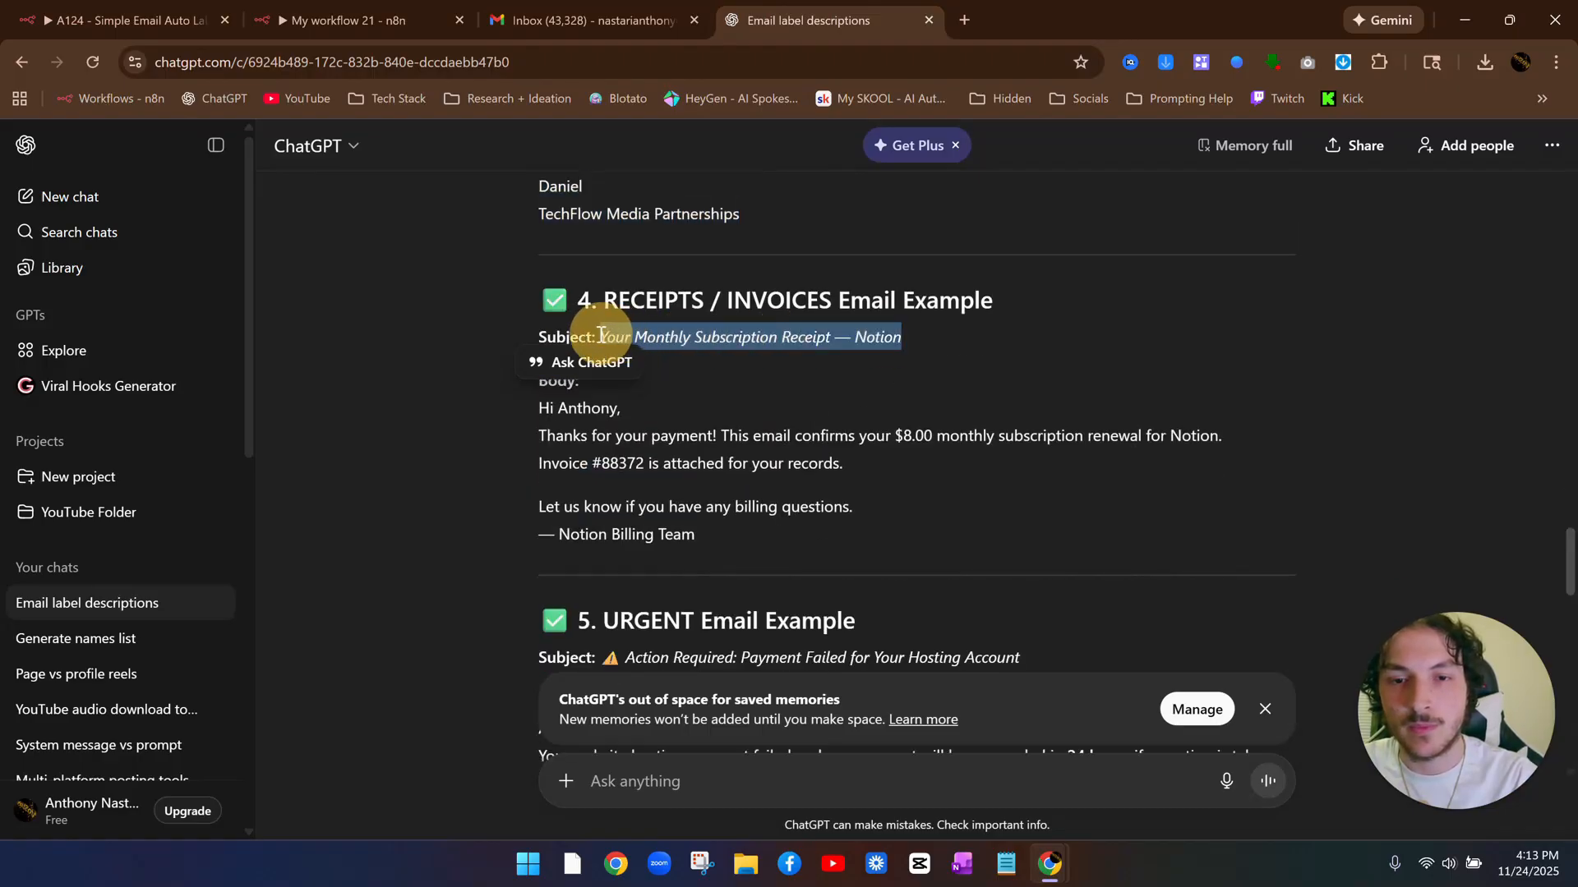
left_click(590, 19)
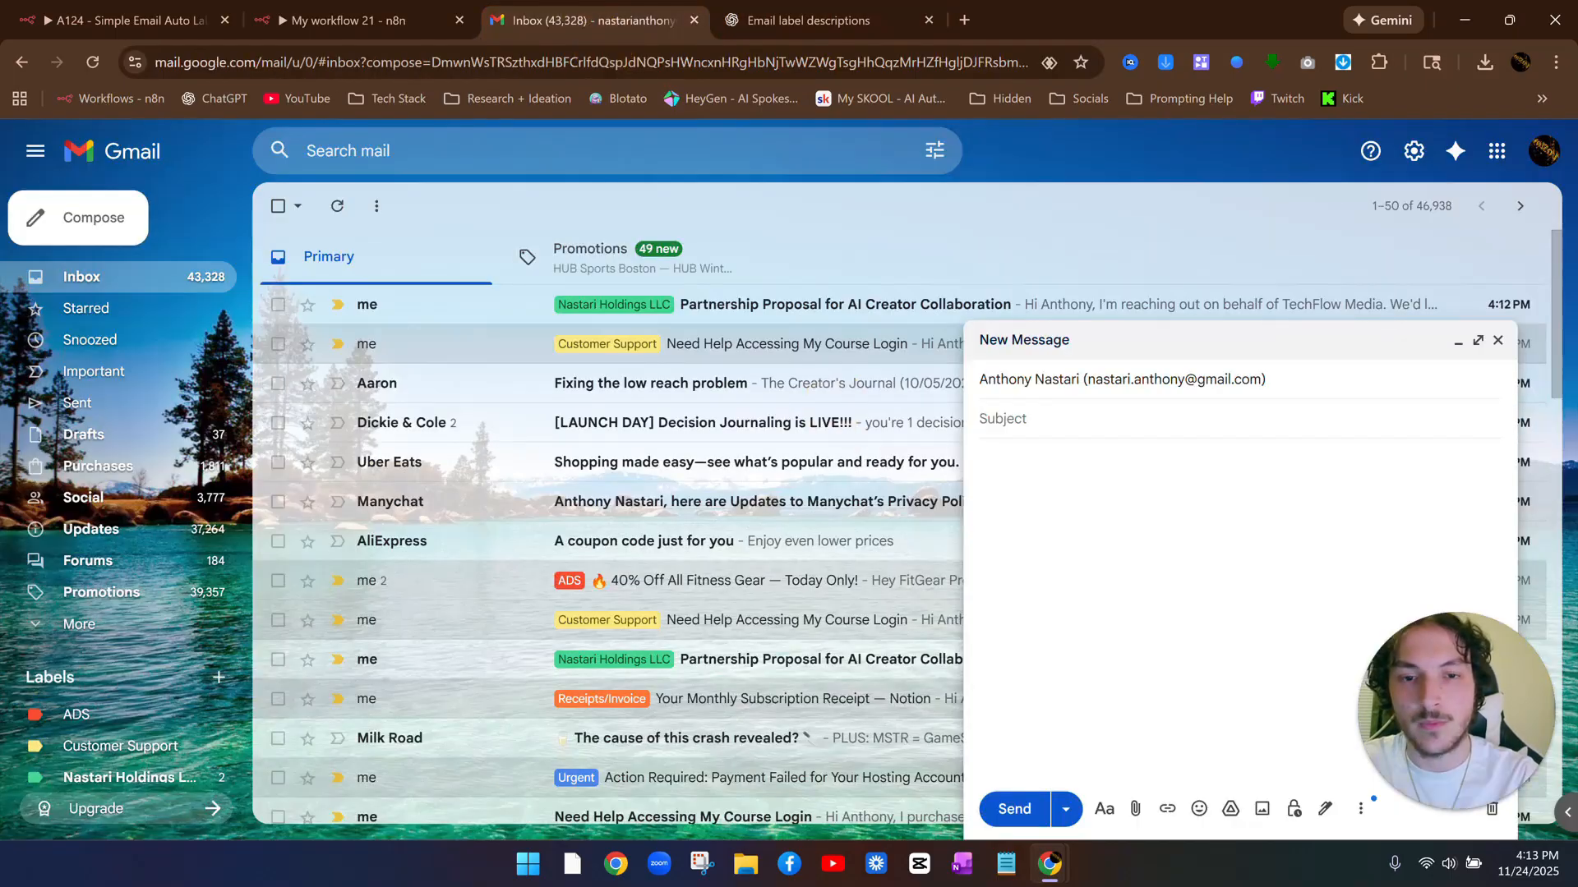
key("ctrl+v")
Copy the body of ChatGPT's Receipts / Invoices sample email into the body of the Gmail message
left_click(822, 20)
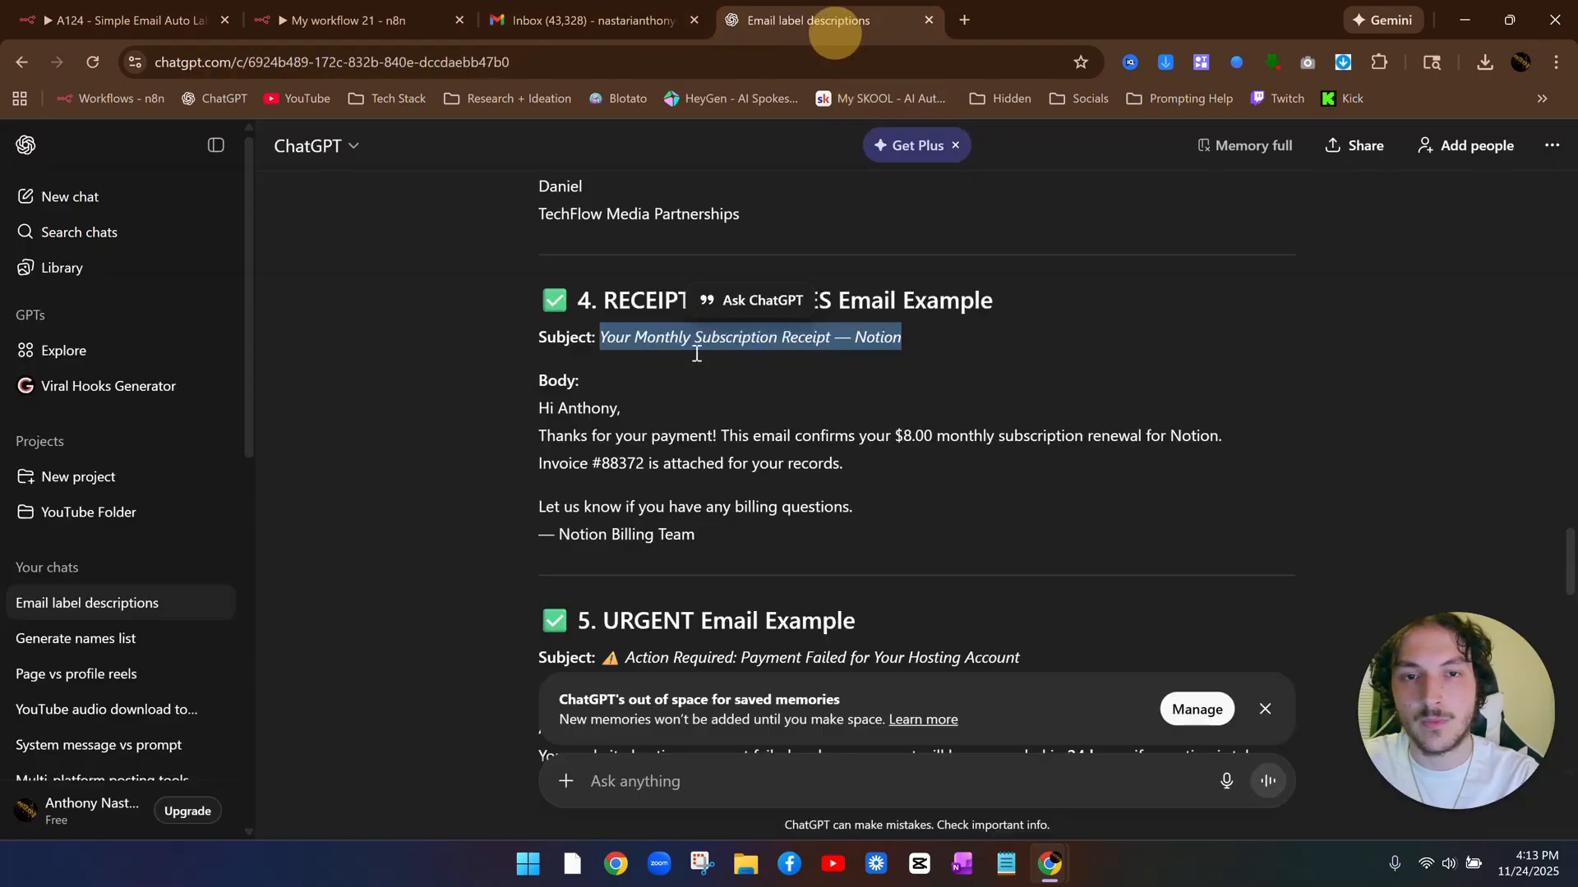
left_click_drag(767, 538, 520, 415)
key("ctrl+c")
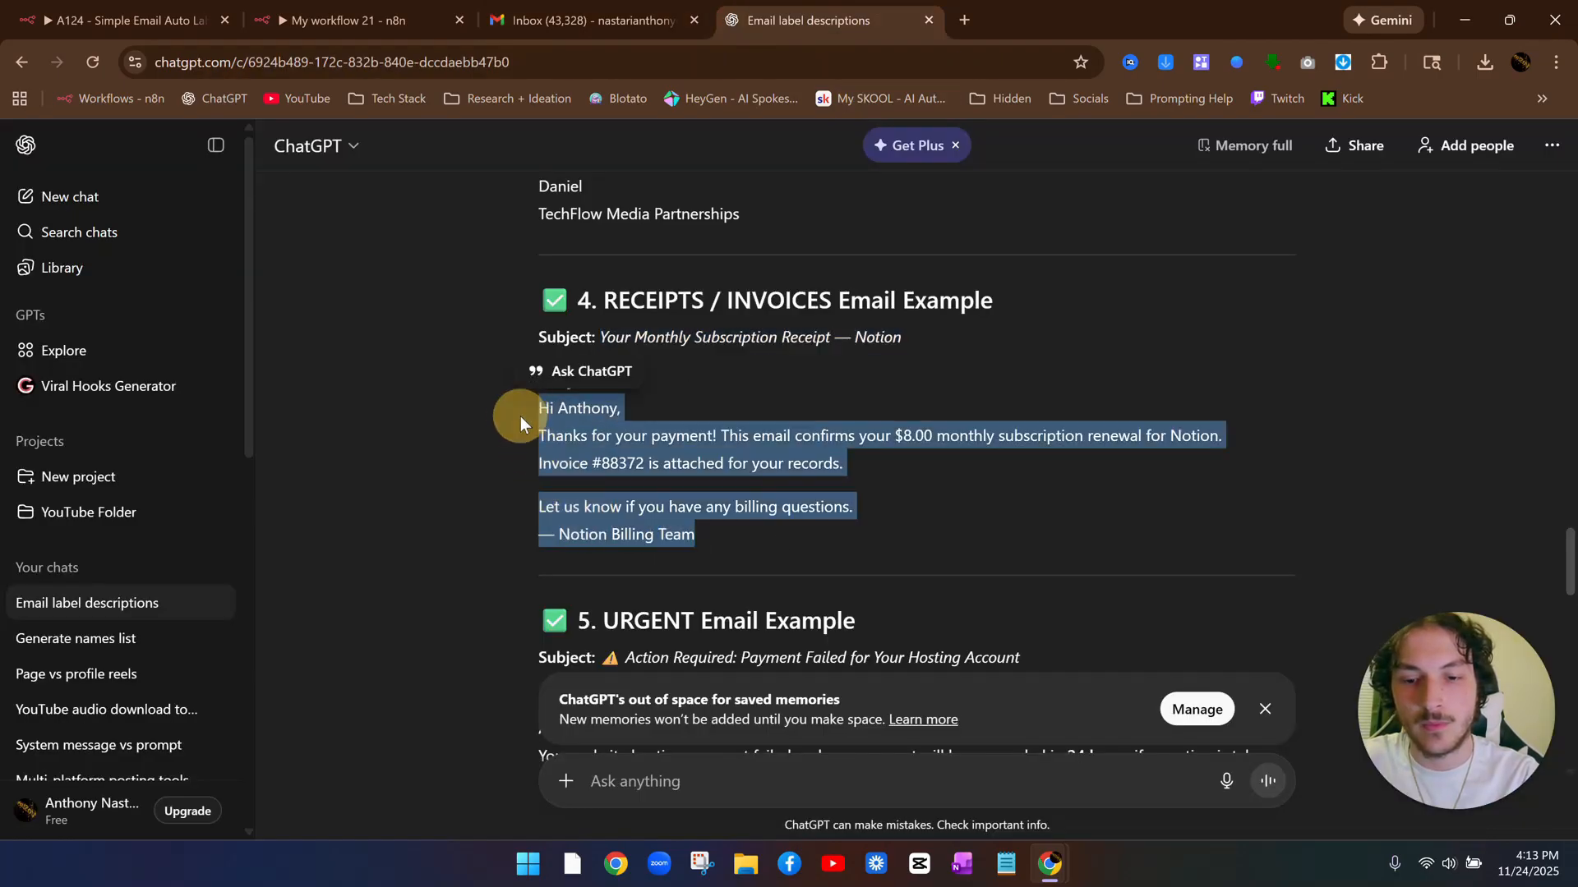
left_click(610, 21)
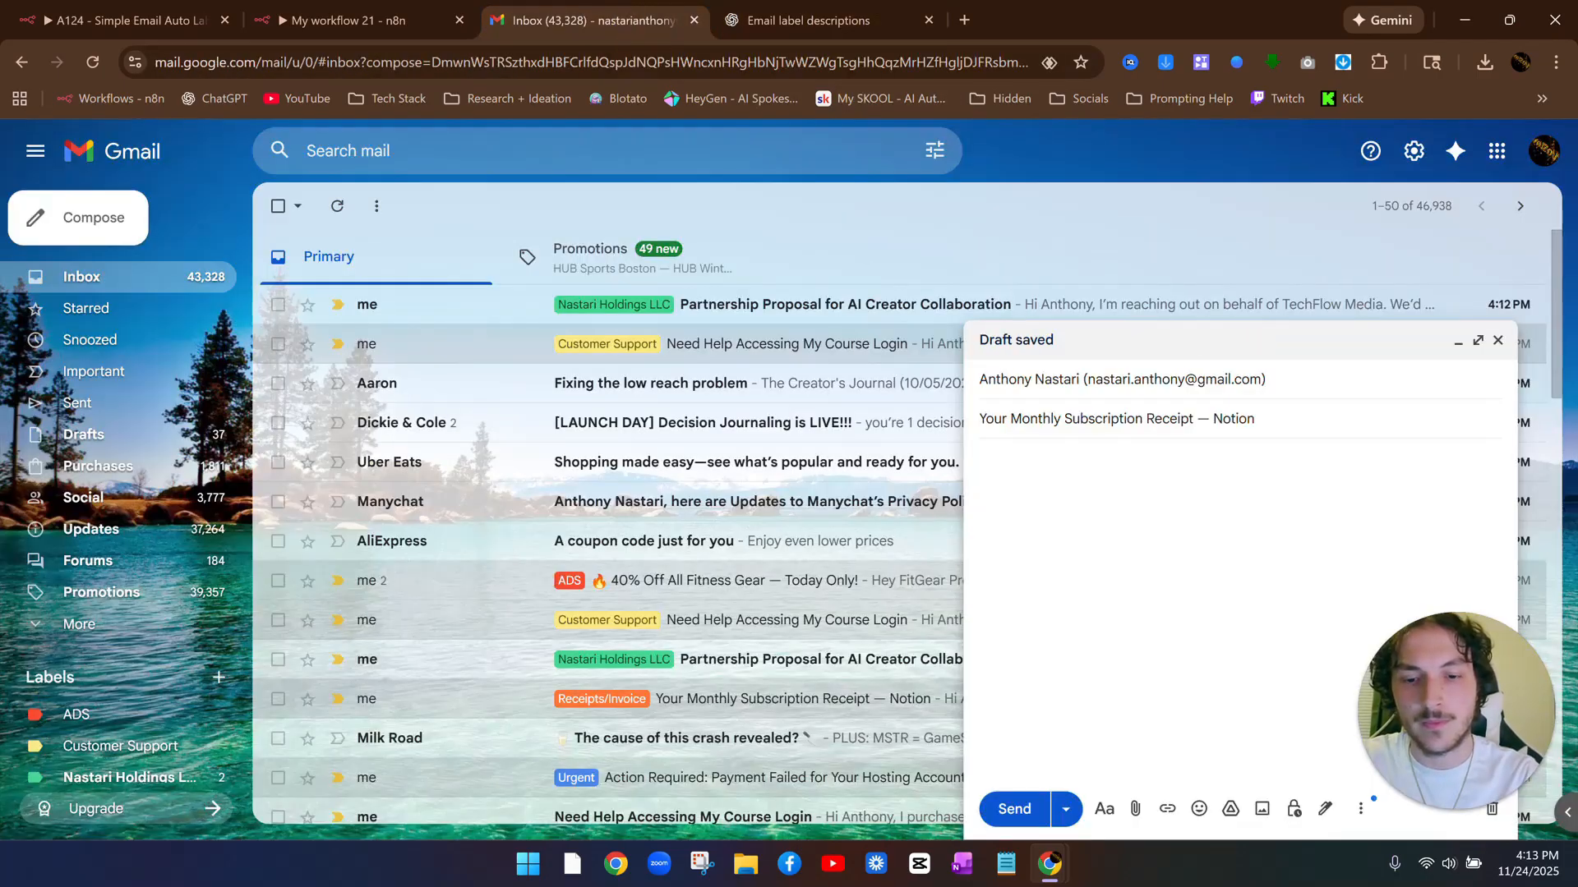
key("ctrl+v")
Send the subscription receipt message without an attachment and execute the workflow in n8n
left_click(1037, 811)
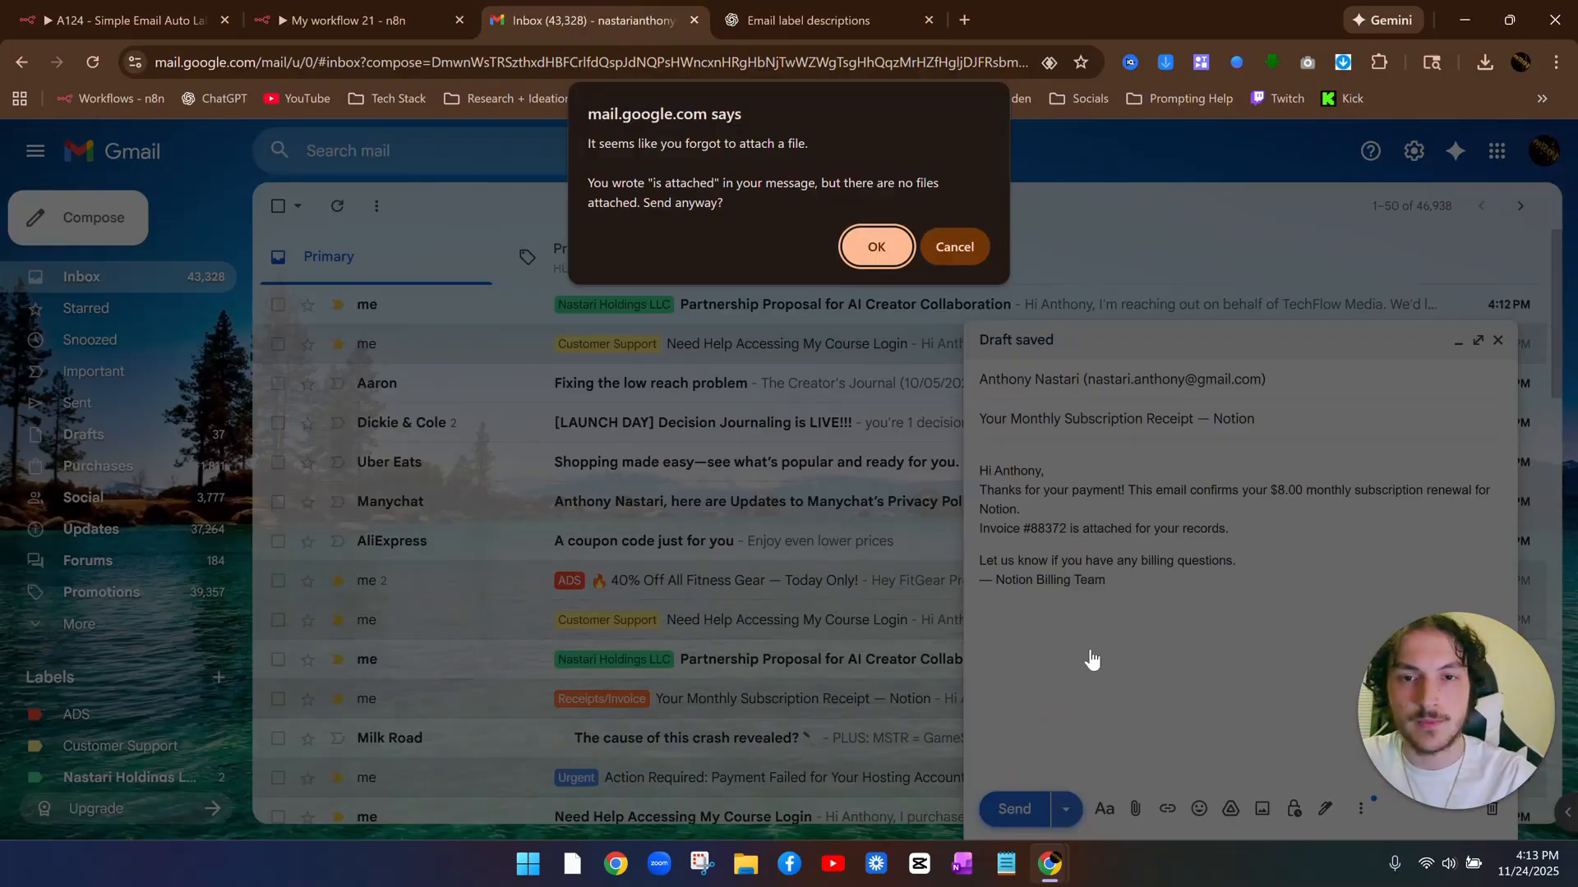
left_click(856, 250)
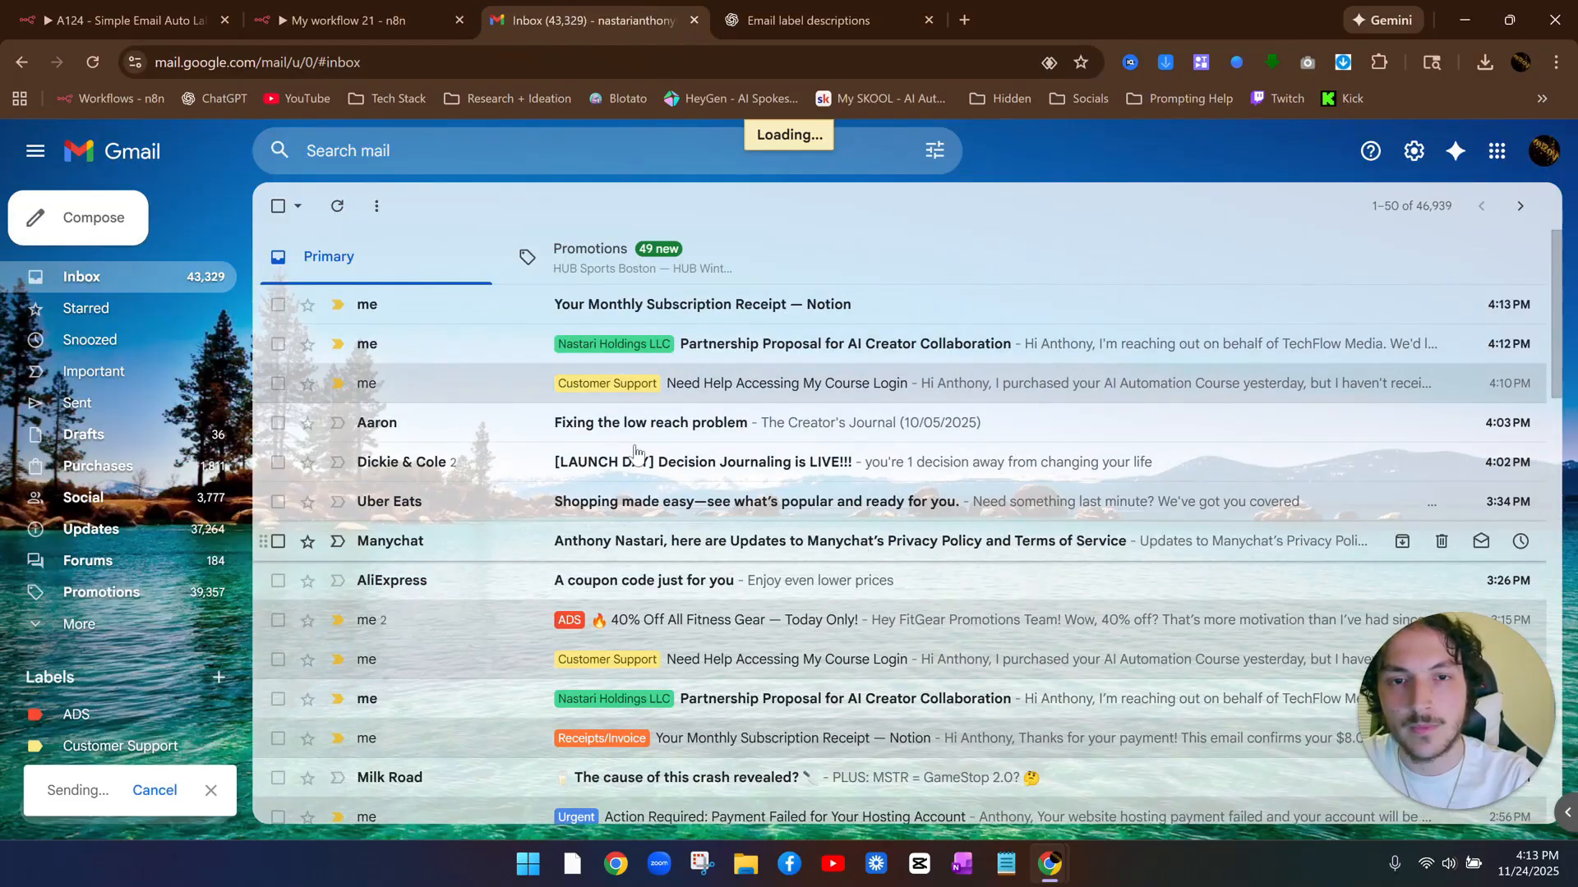
left_click(382, 22)
left_click(831, 776)
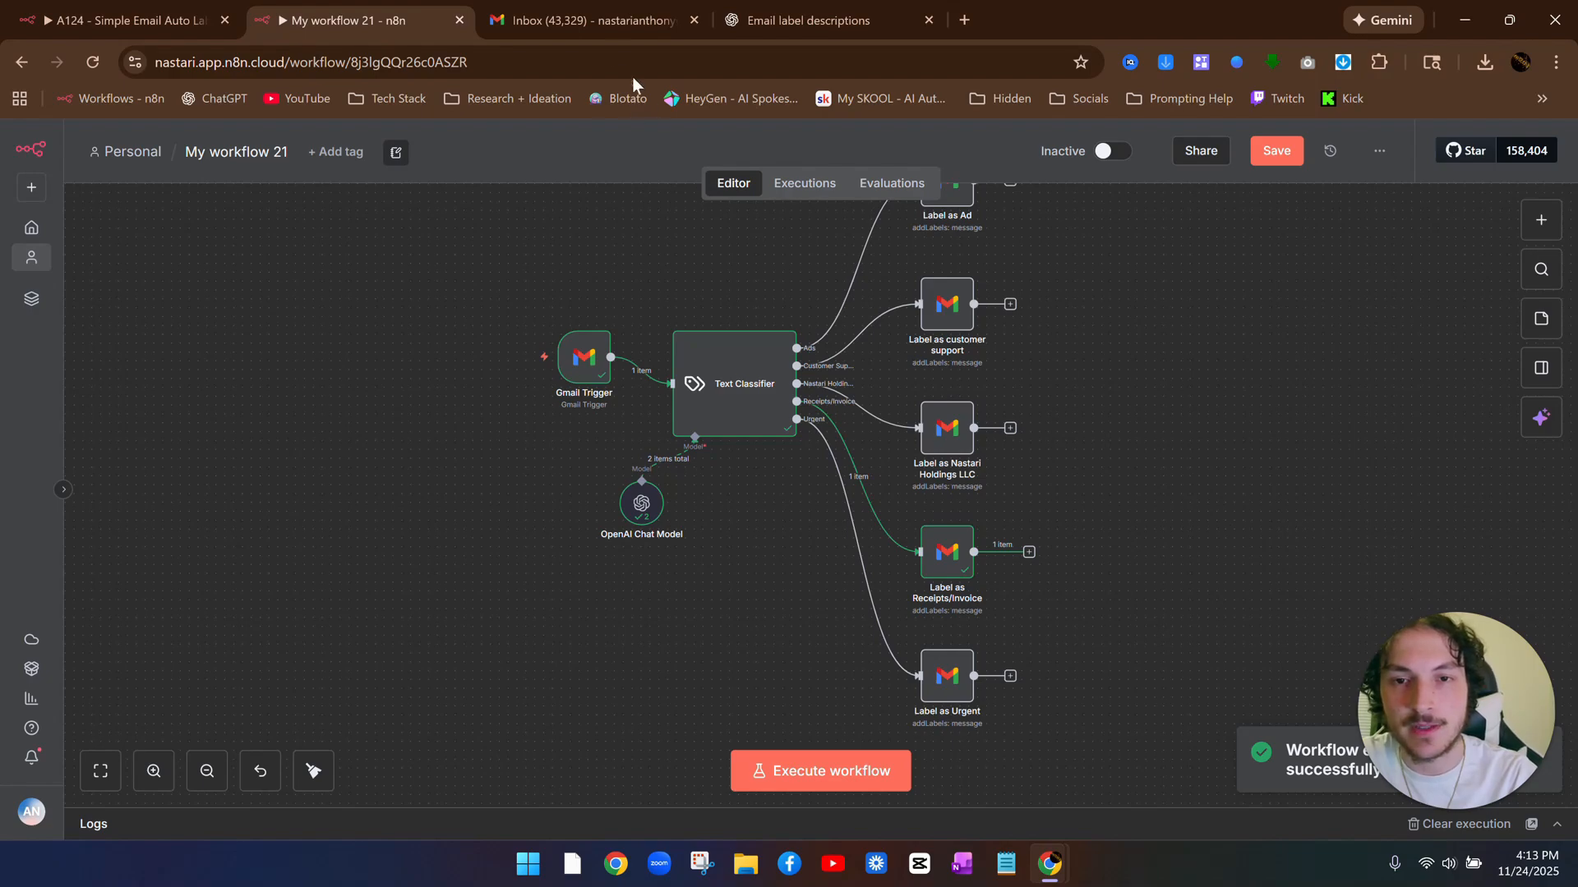
In Gmail, check the label on the newest "Your Monthly Subscription Receipt — Notion" email
left_click(593, 21)
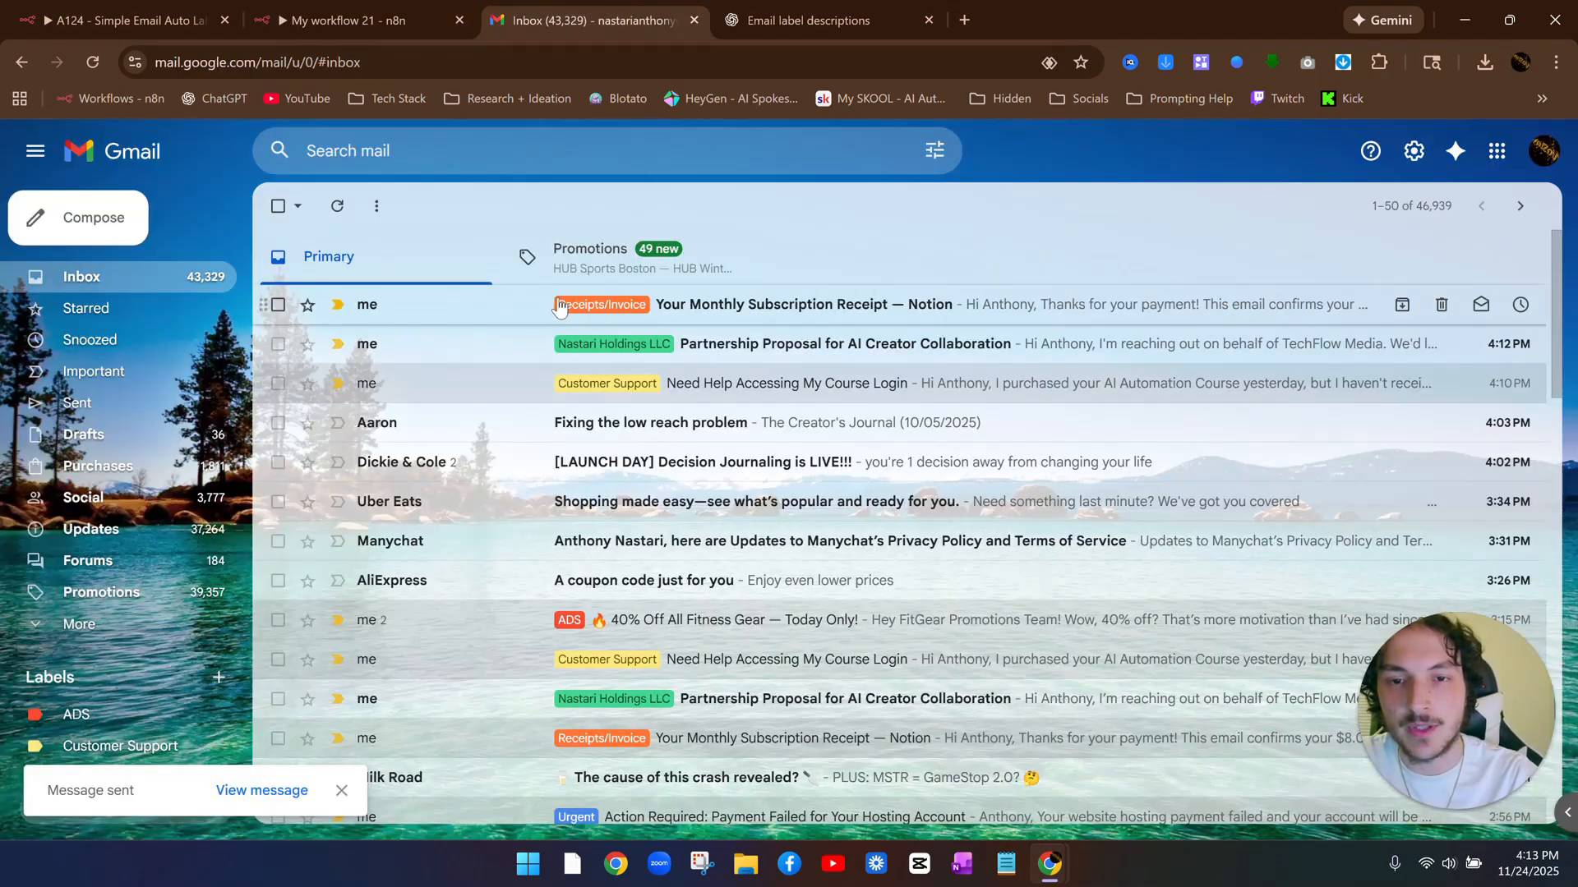
left_click(362, 20)
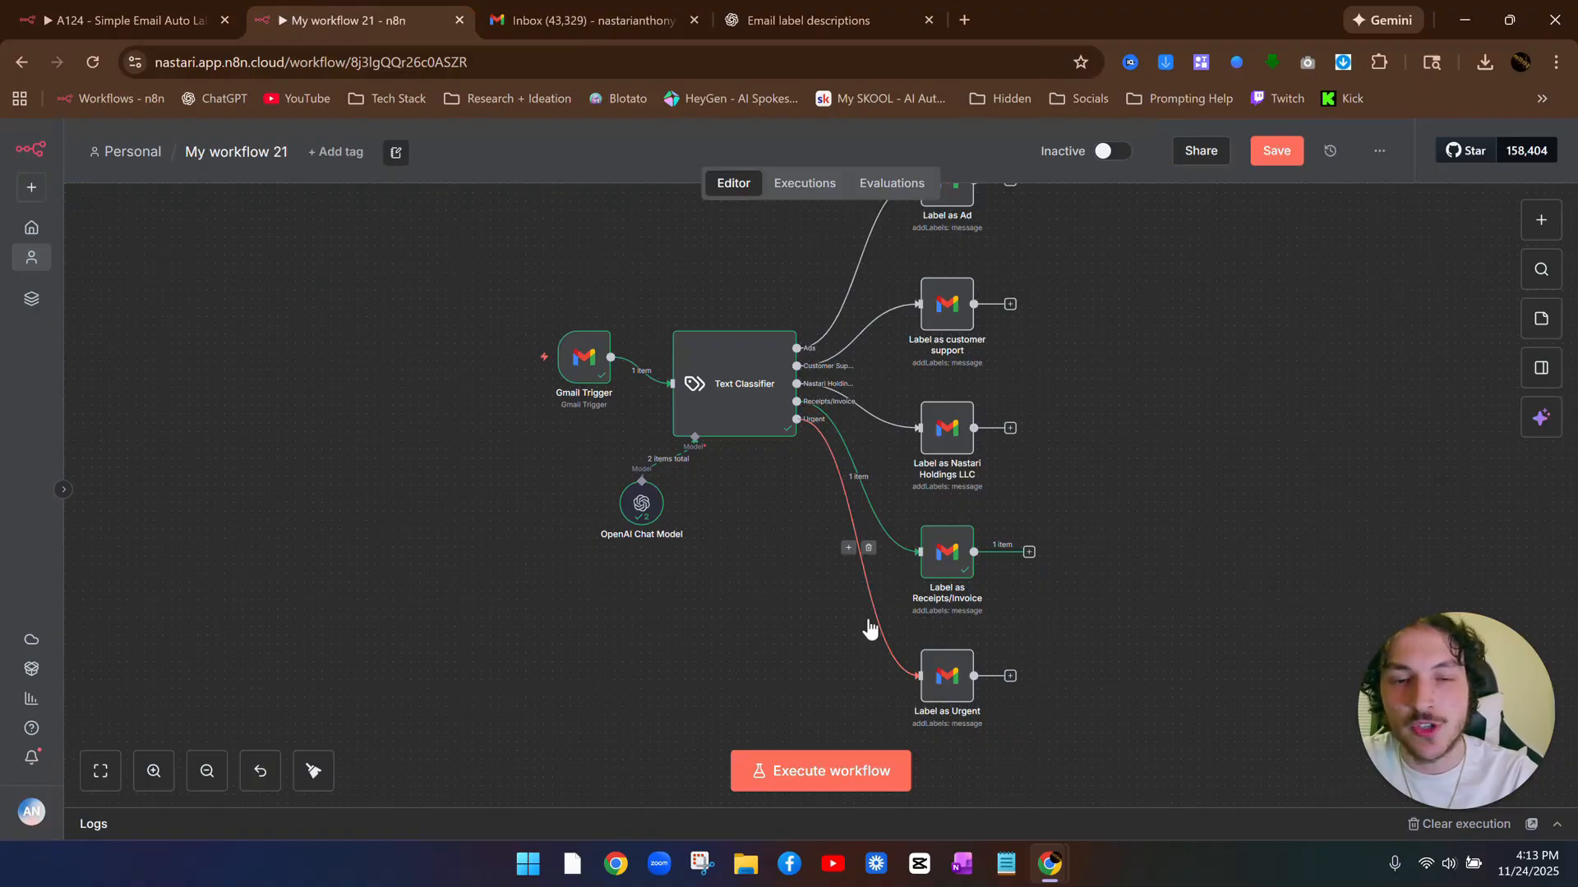
Start a new Gmail message addressed to the account owner's other address
left_click(586, 26)
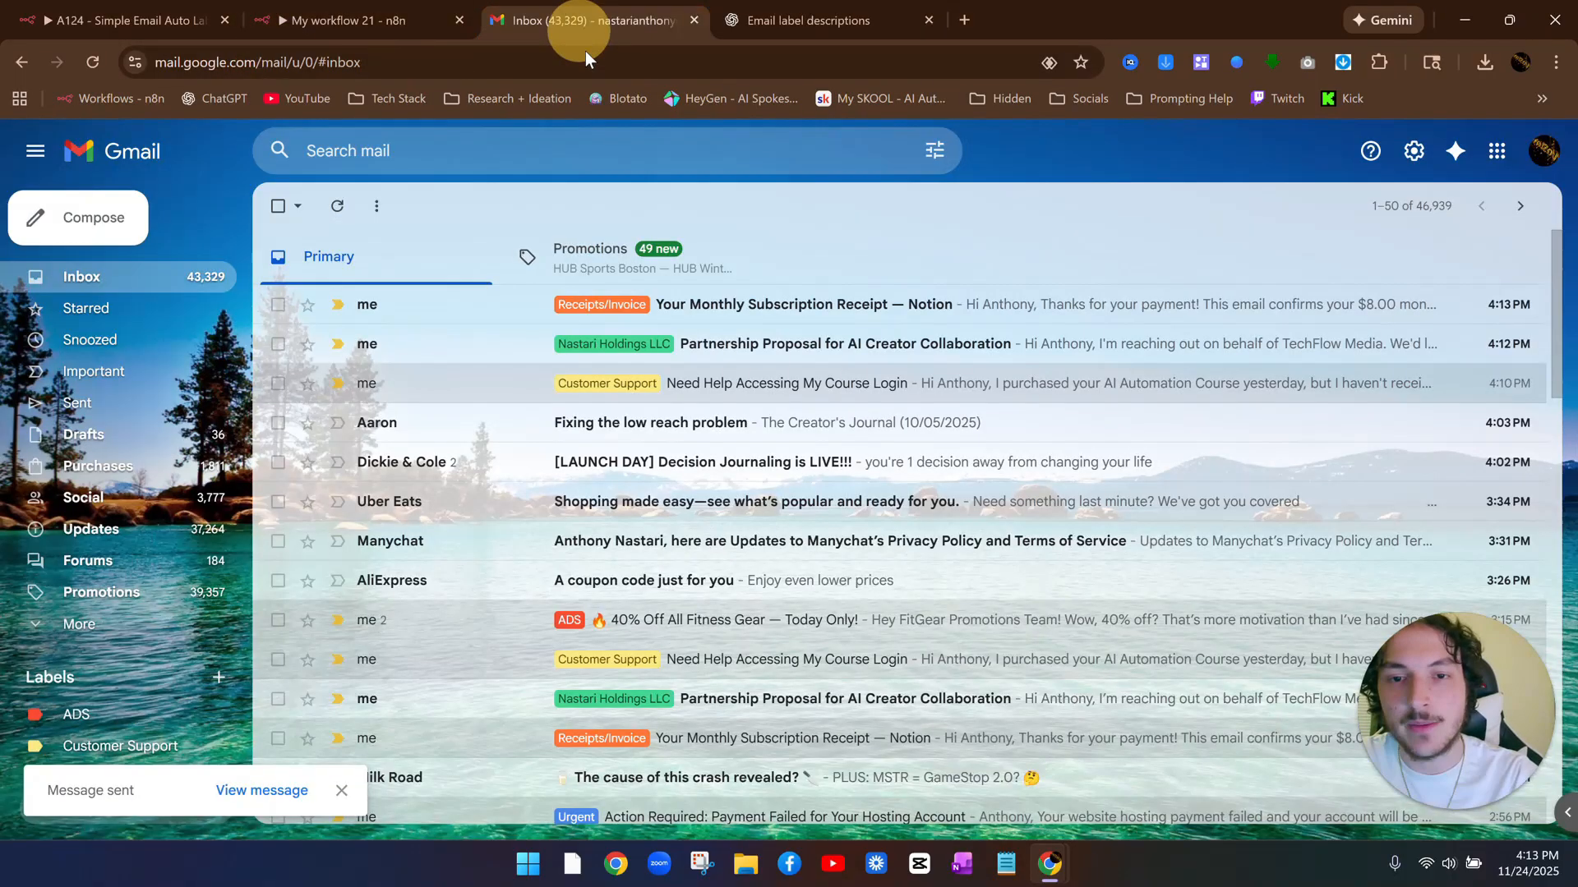
left_click(126, 220)
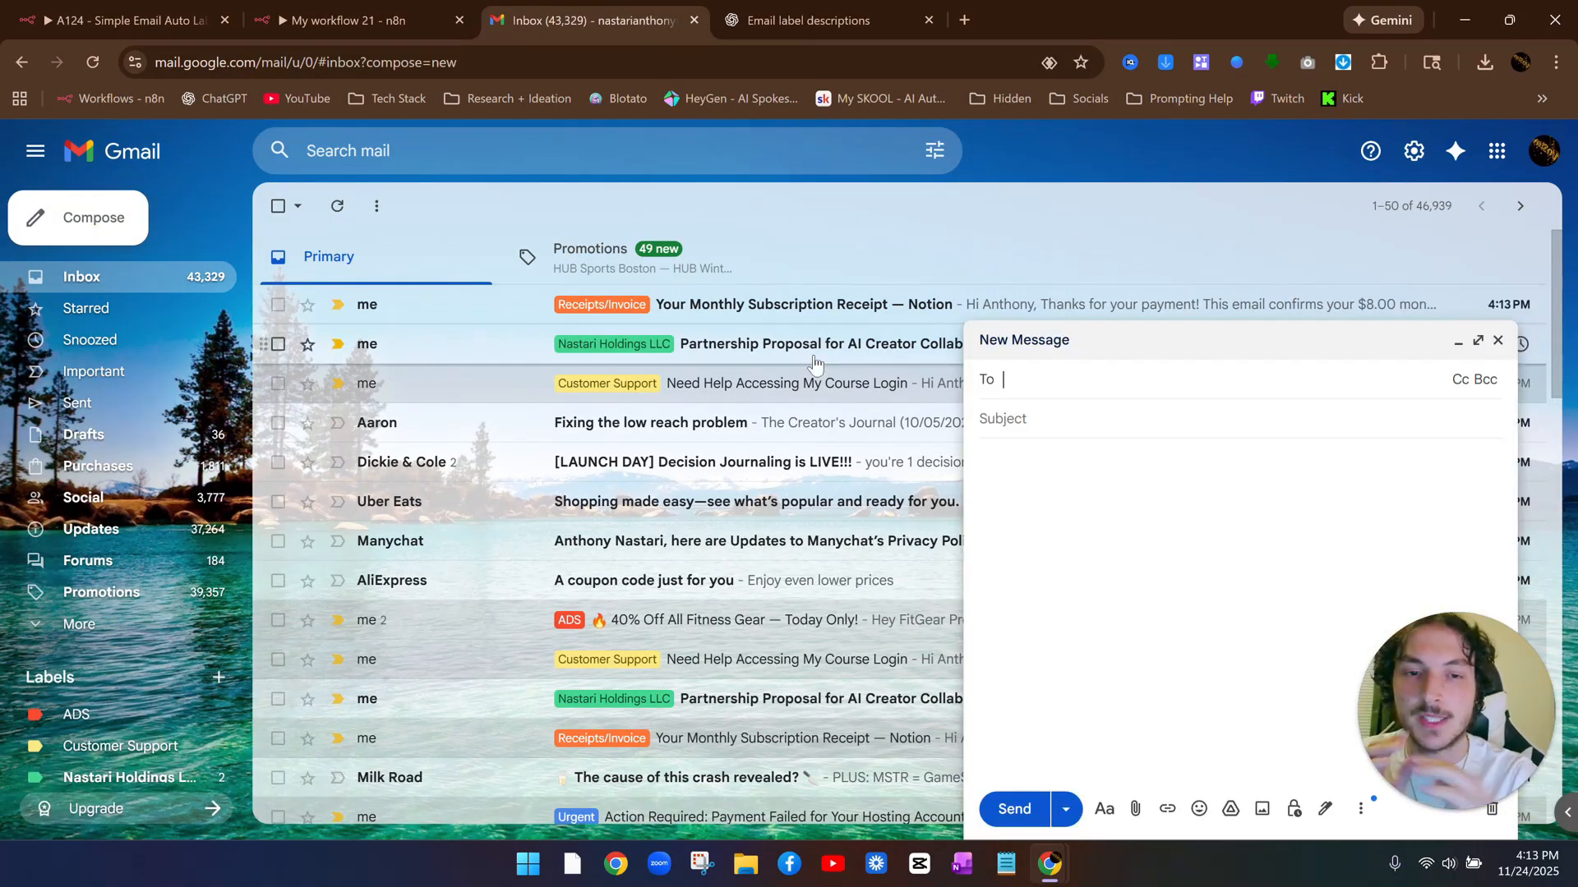
type("nas")
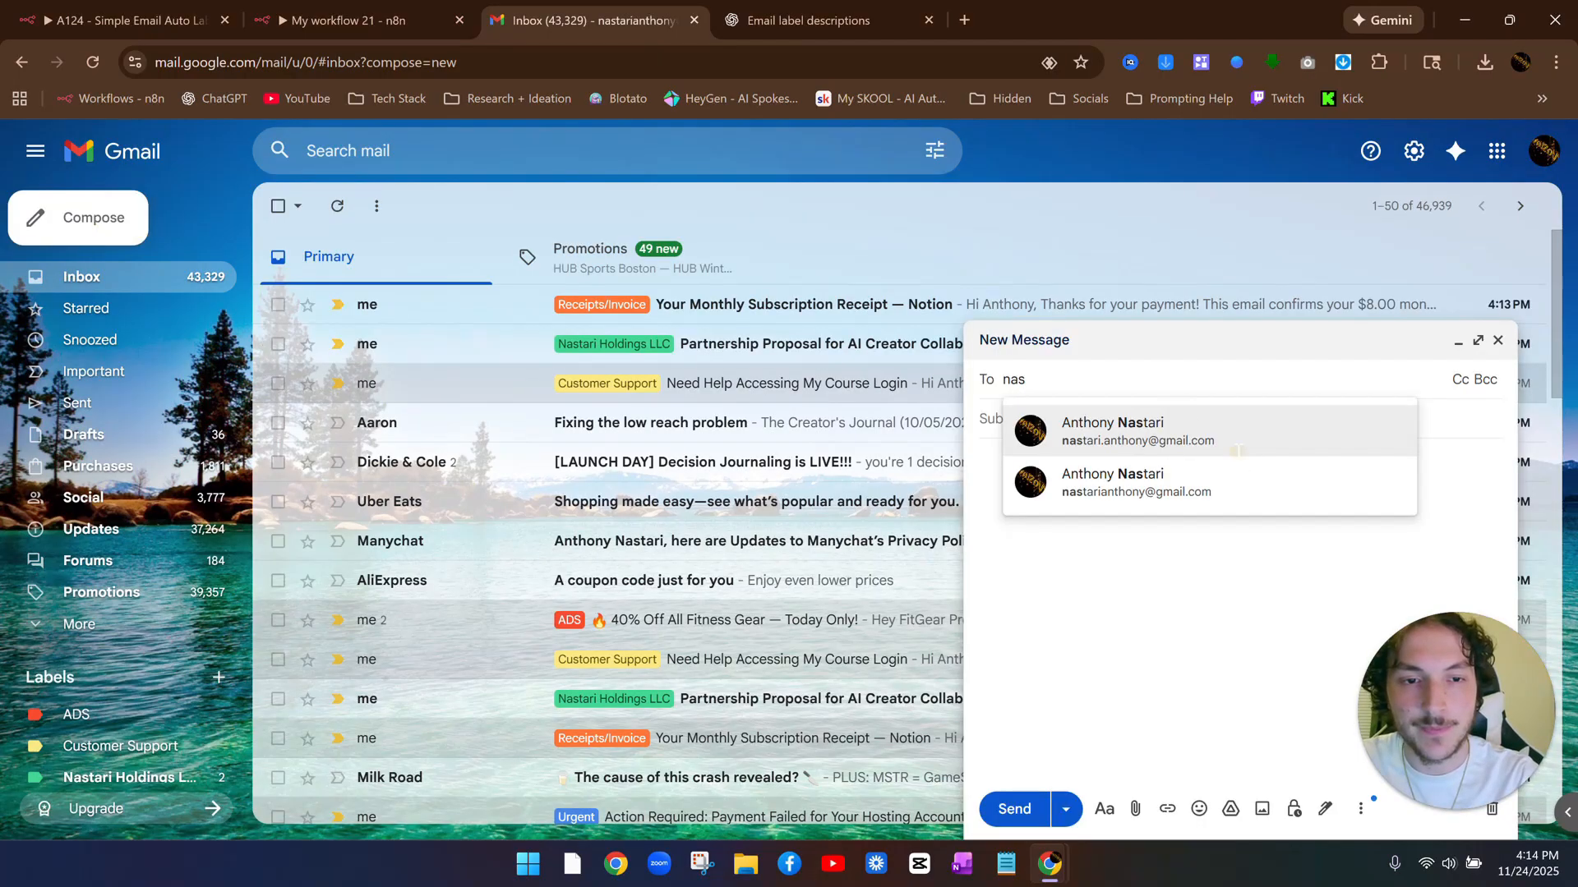
left_click(1183, 432)
left_click(1101, 378)
Copy the subject "Action Required: Payment Failed for Your Hosting Account" from ChatGPT's Urgent sample into the Gmail message's subject
key("ctrl+Tab")
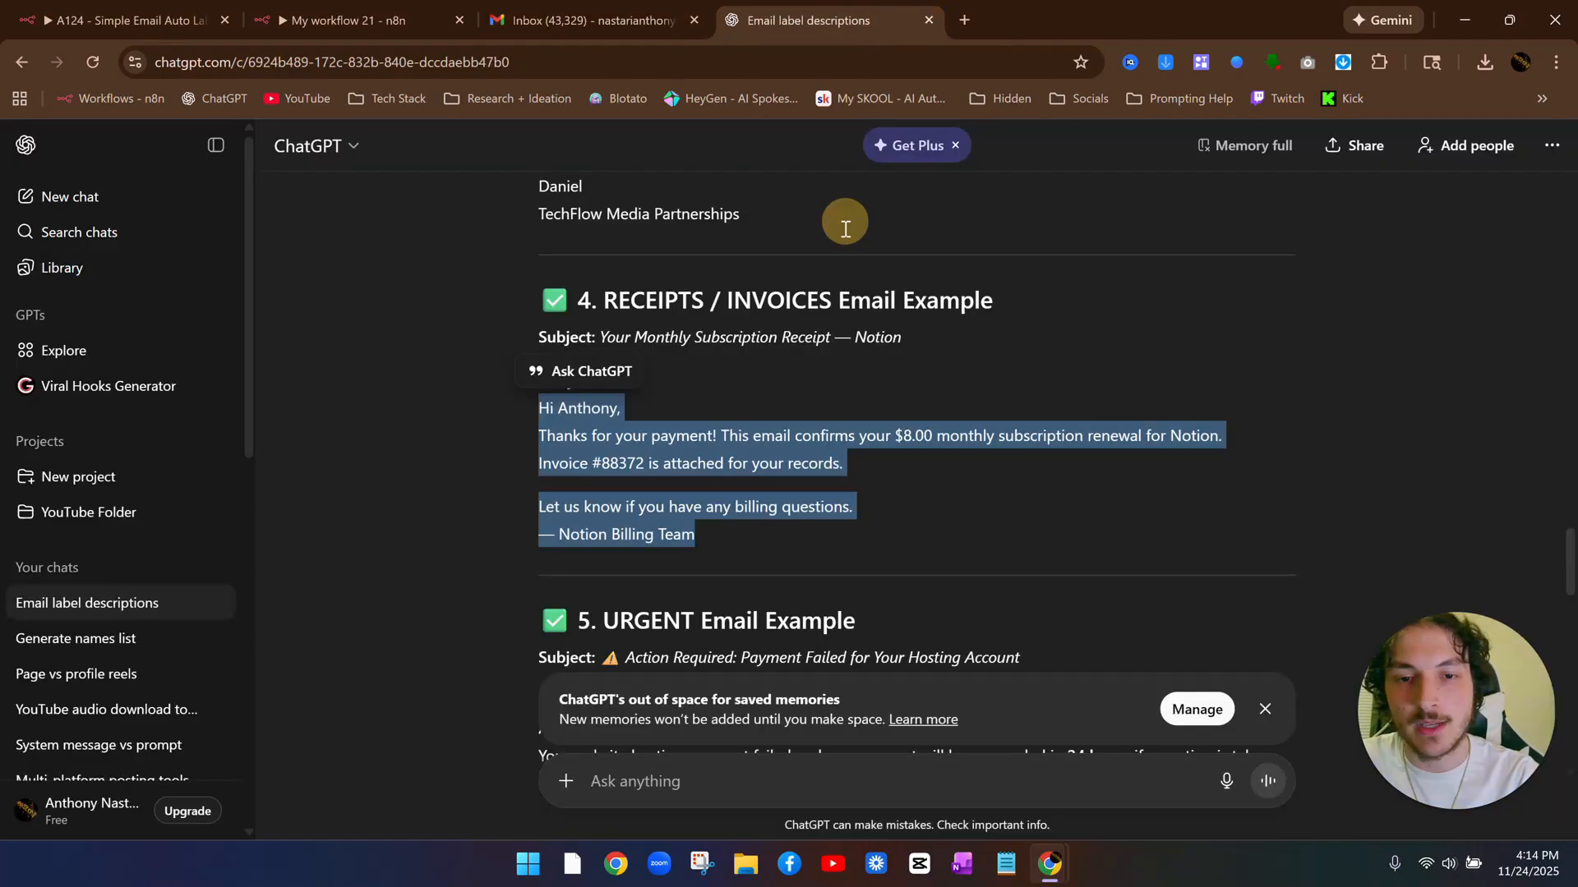
scroll(842, 247, "down", 4)
left_click_drag(1043, 359, 593, 362)
key("ctrl+c")
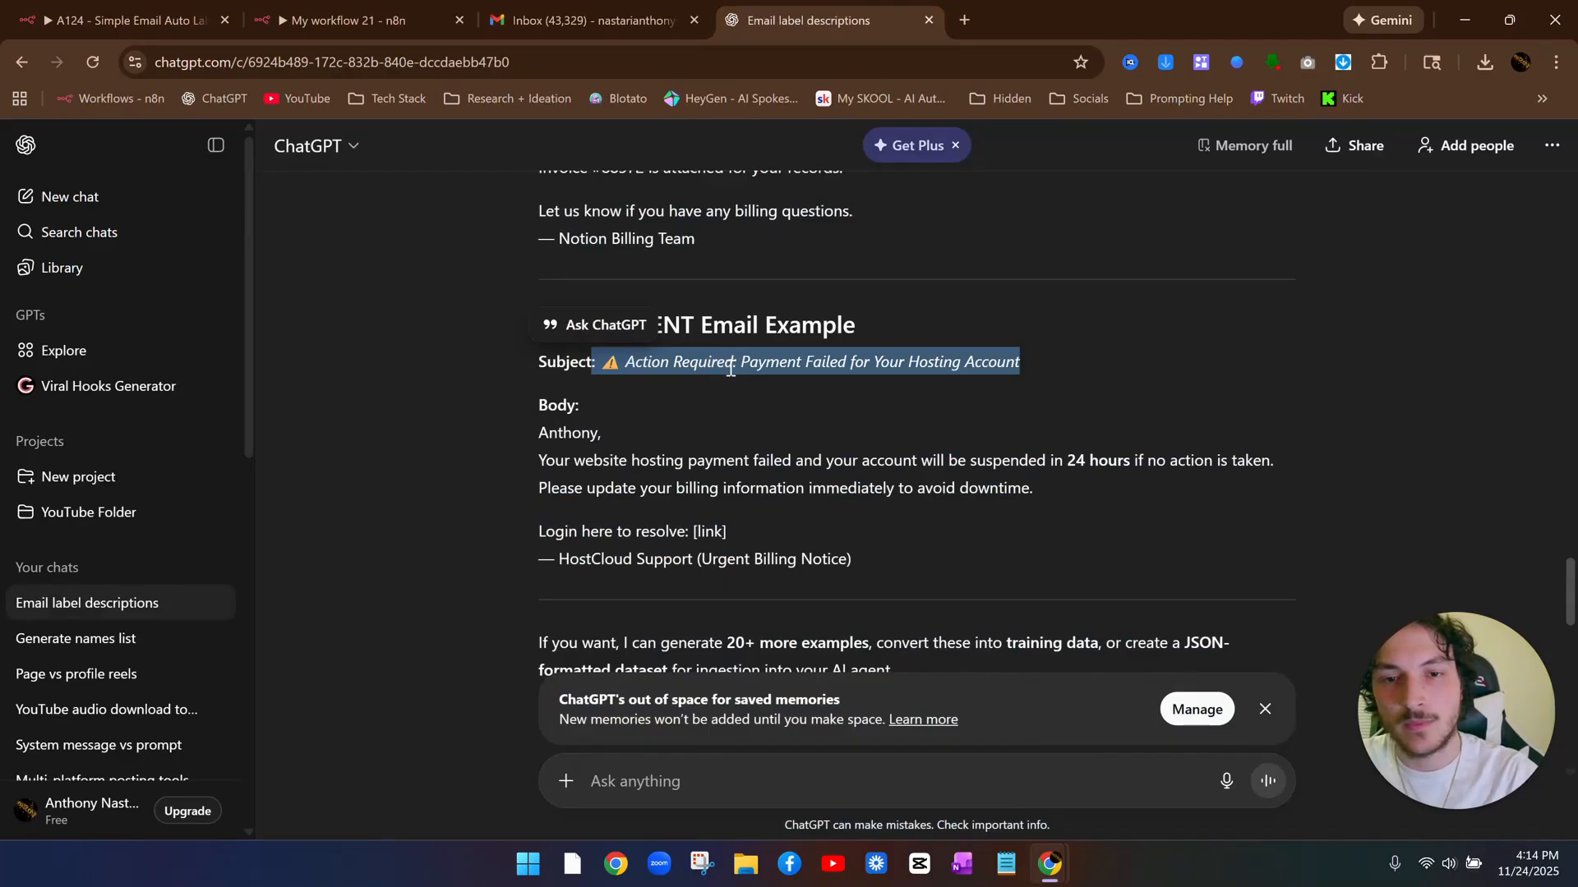
left_click(592, 20)
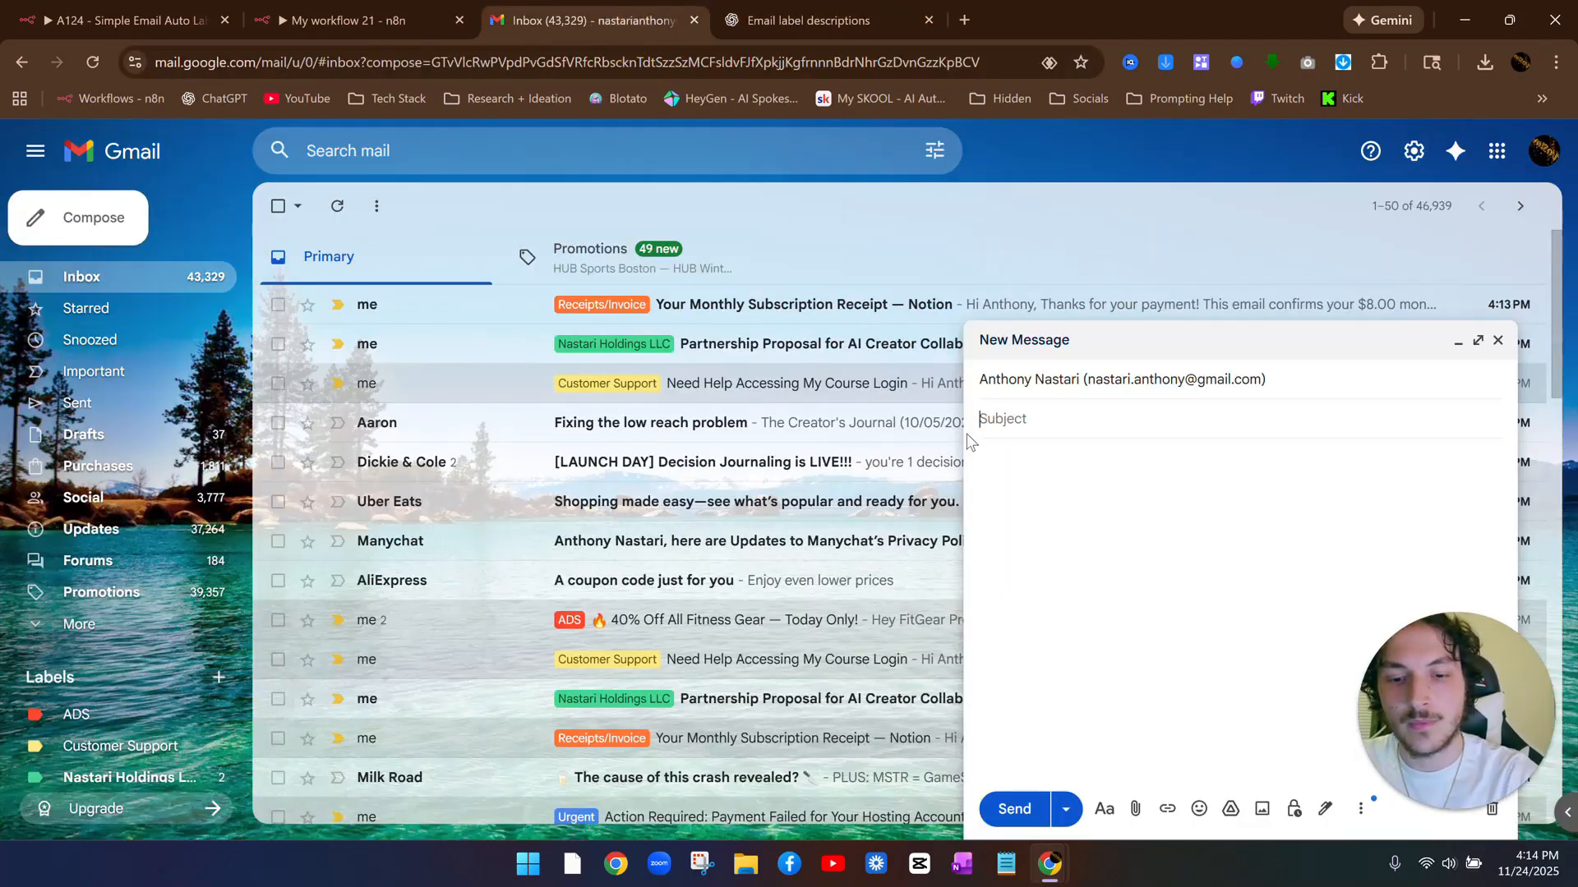
key("ctrl+v")
Copy the body of ChatGPT's Urgent sample email into the Gmail message and send it
left_click(809, 20)
mouse_move(855, 559)
left_mouse_down()
mouse_move(505, 428)
mouse_move(511, 440)
left_mouse_up()
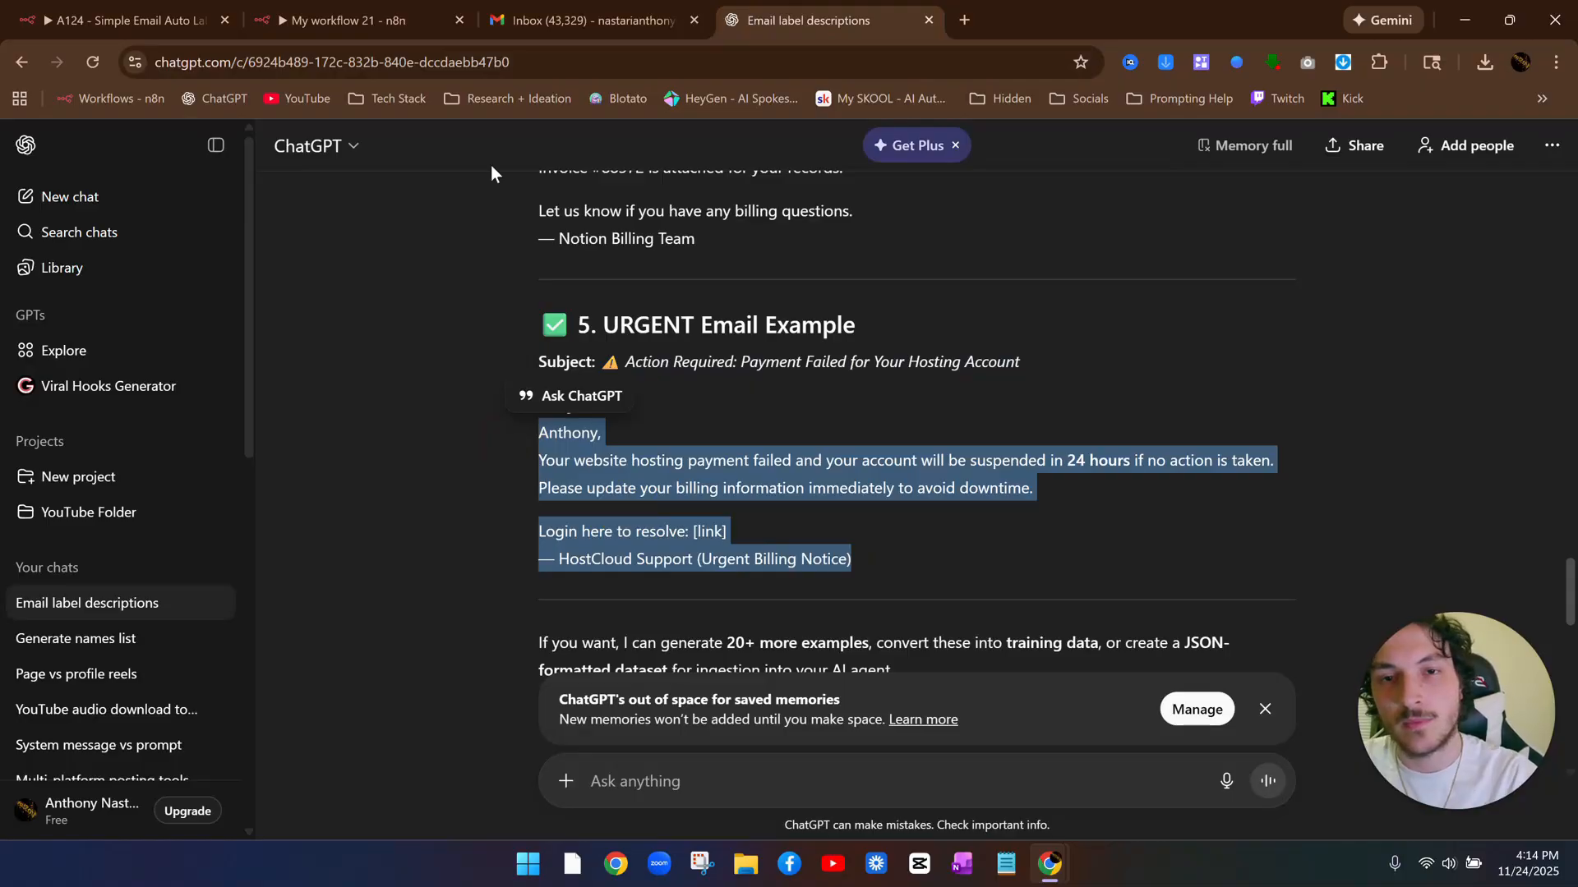
left_click(567, 18)
left_click(1063, 485)
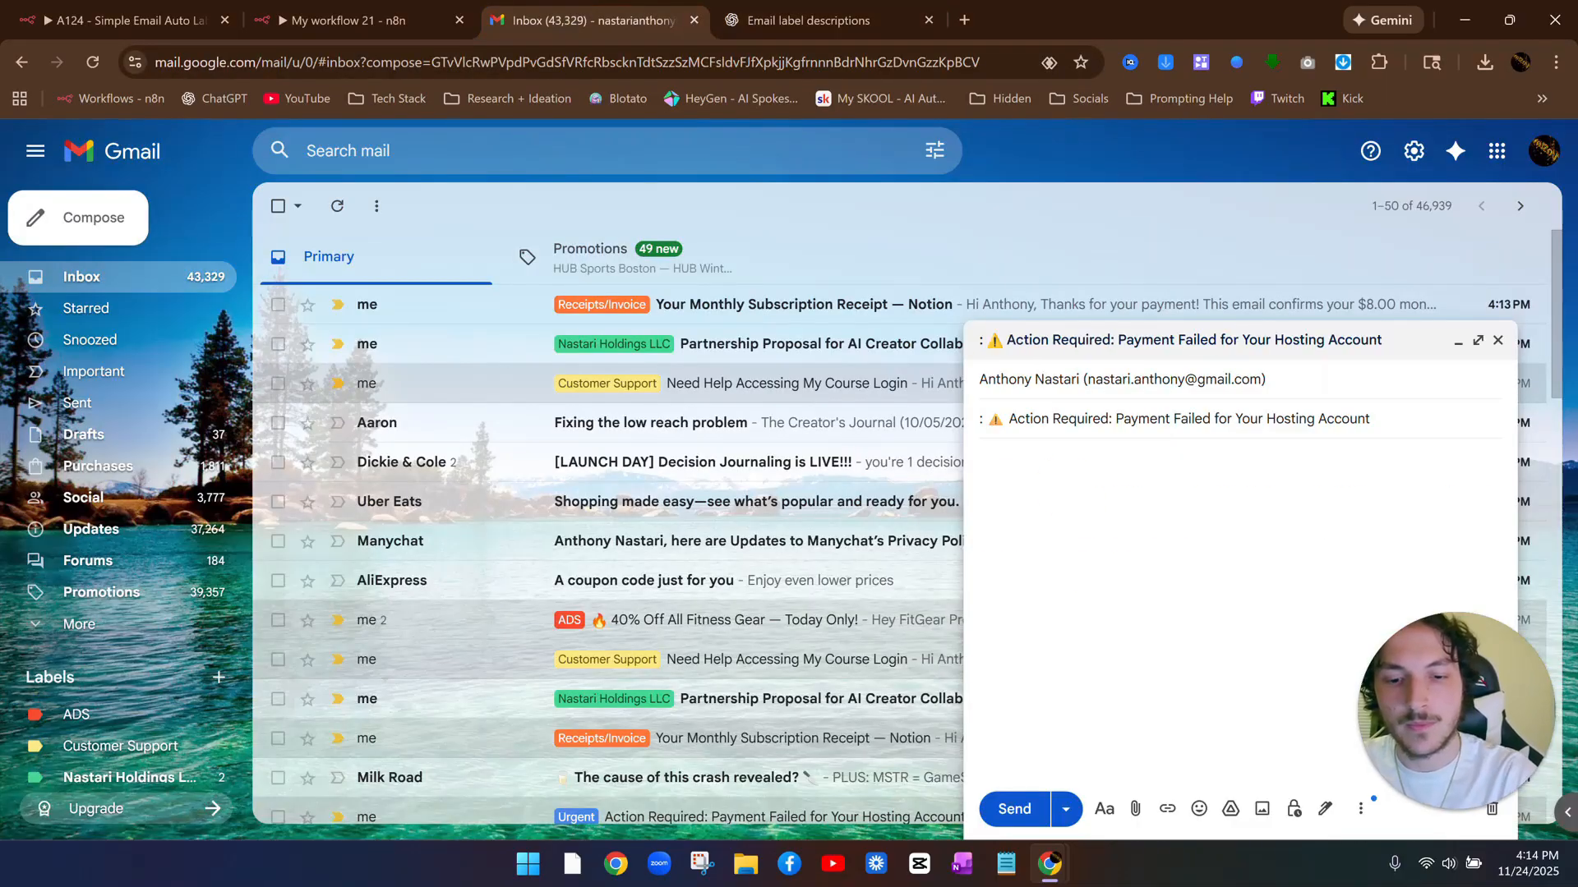
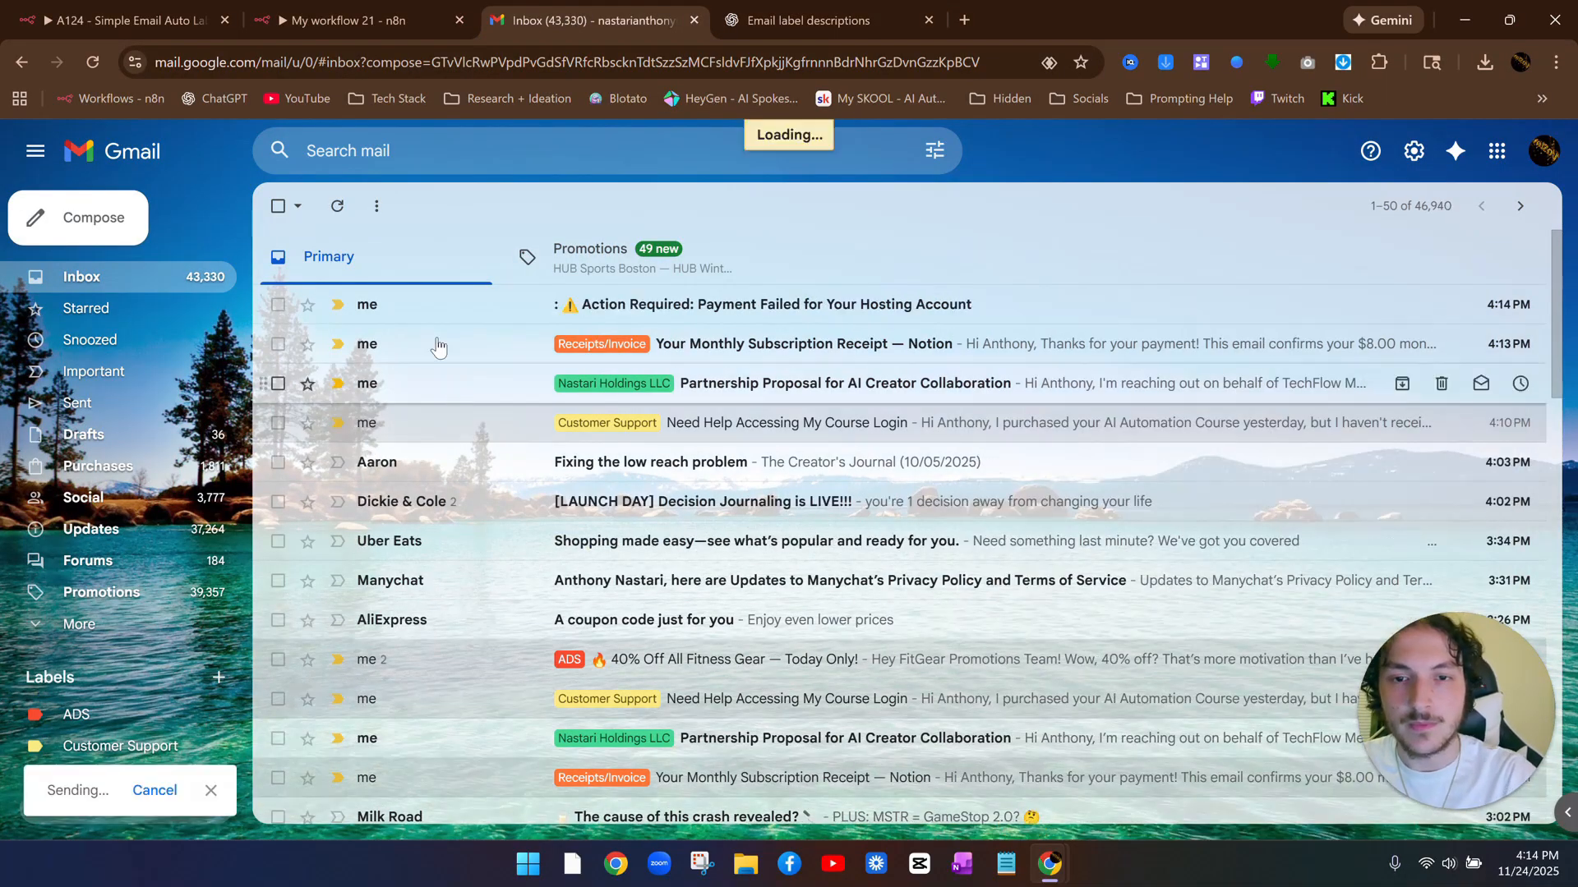
Execute the n8n workflow on the newly sent payment failure email
left_click(345, 20)
left_click(345, 535)
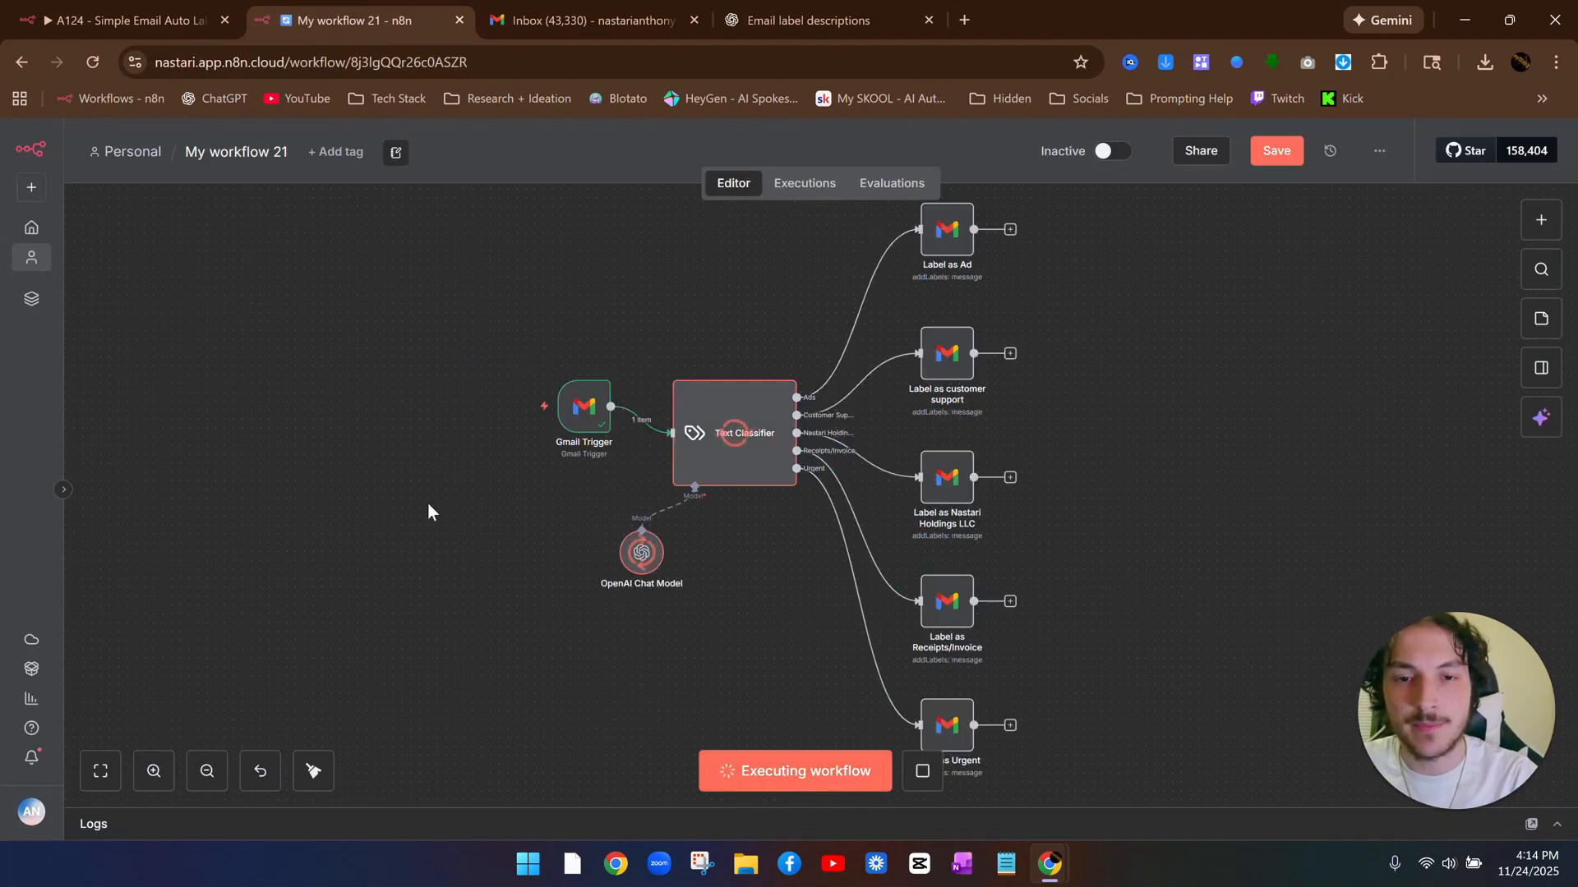
scroll(427, 501, "down", 1)
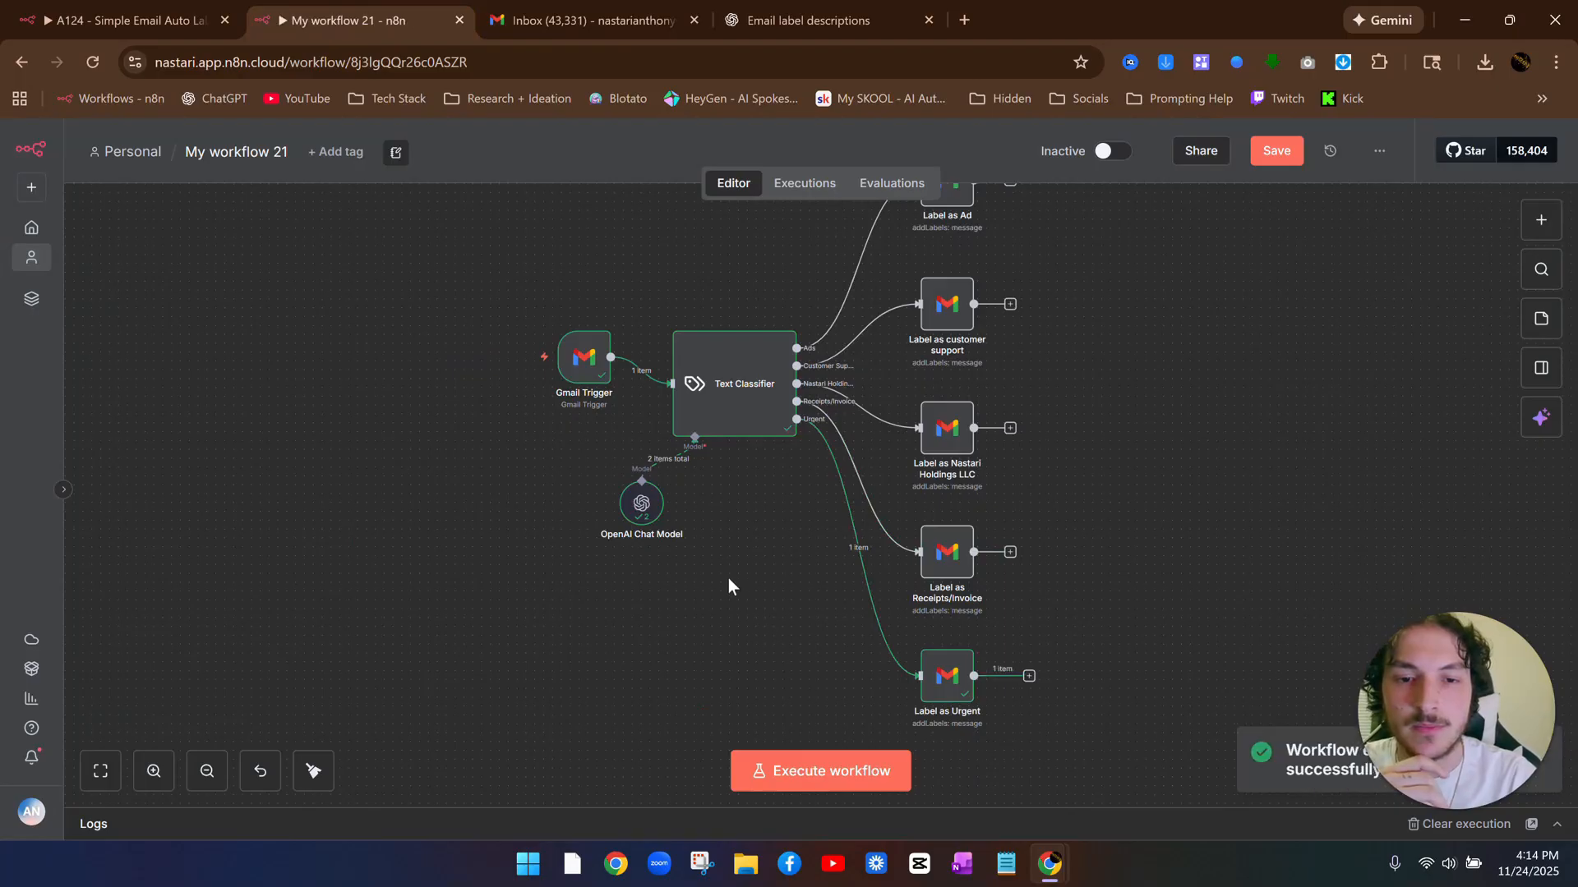
Open the "Action Required: Payment Failed for Your Hosting Account" email in Gmail to check its label, and return to the n8n workflow
left_click(559, 29)
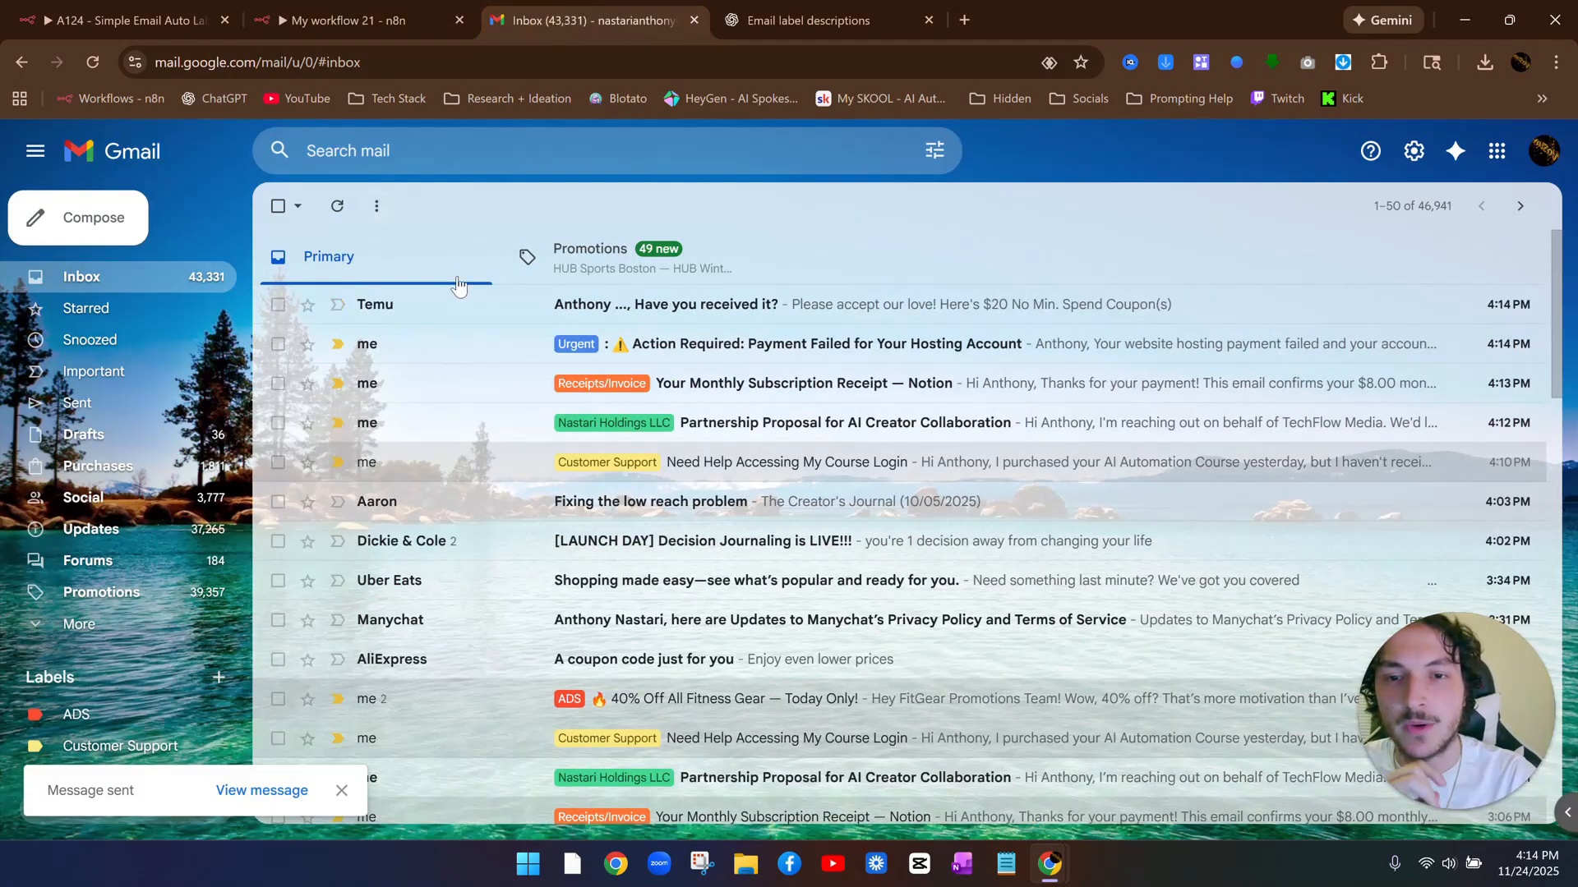
left_click(555, 351)
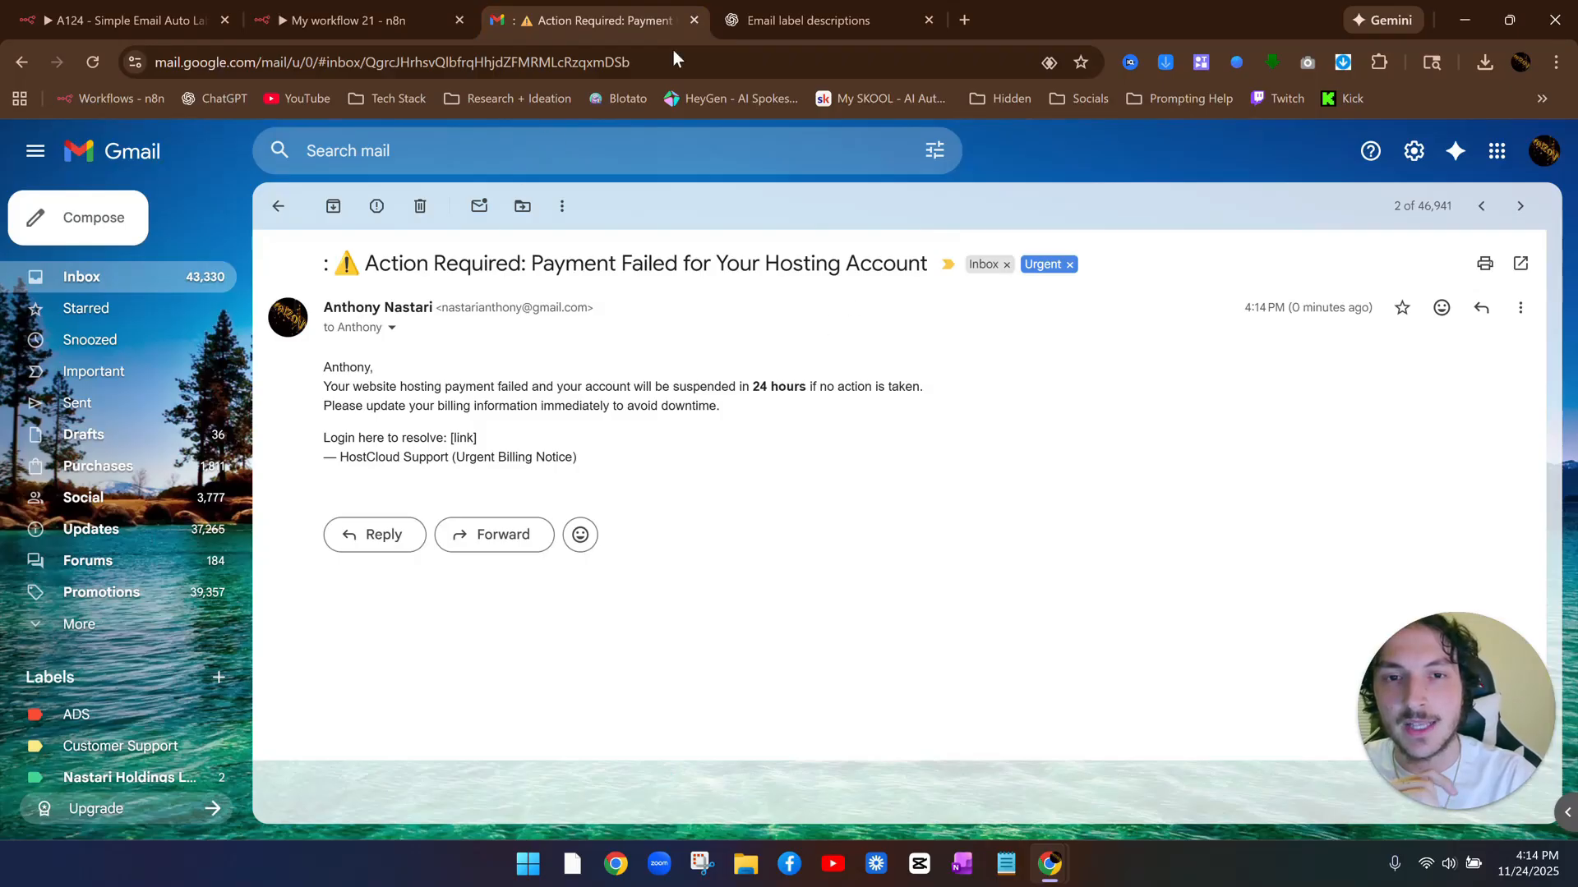
left_click(789, 18)
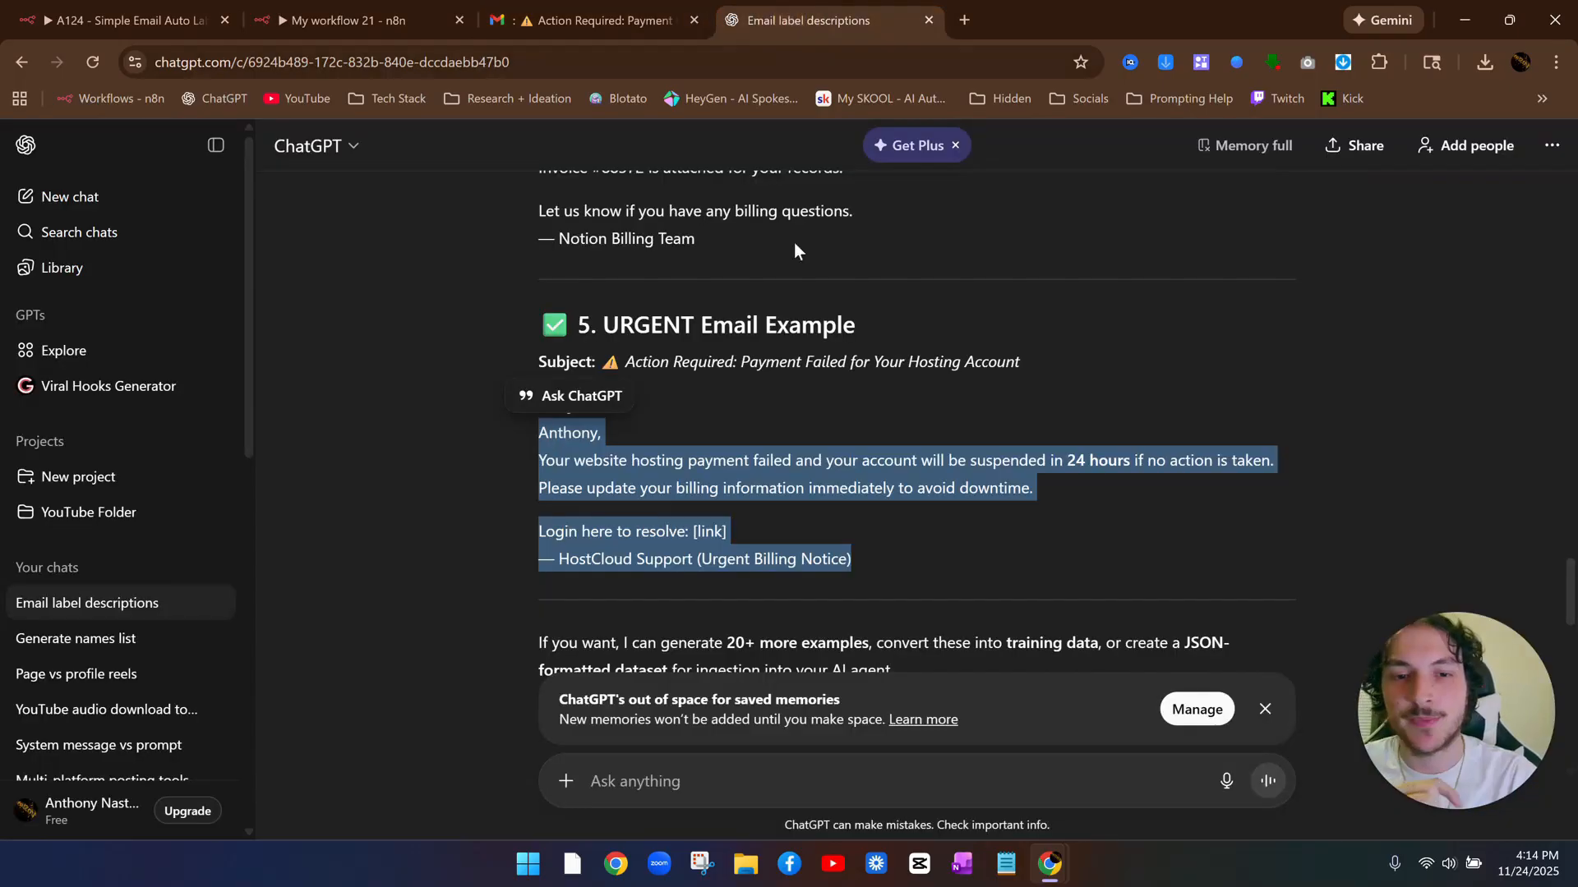
left_click(376, 18)
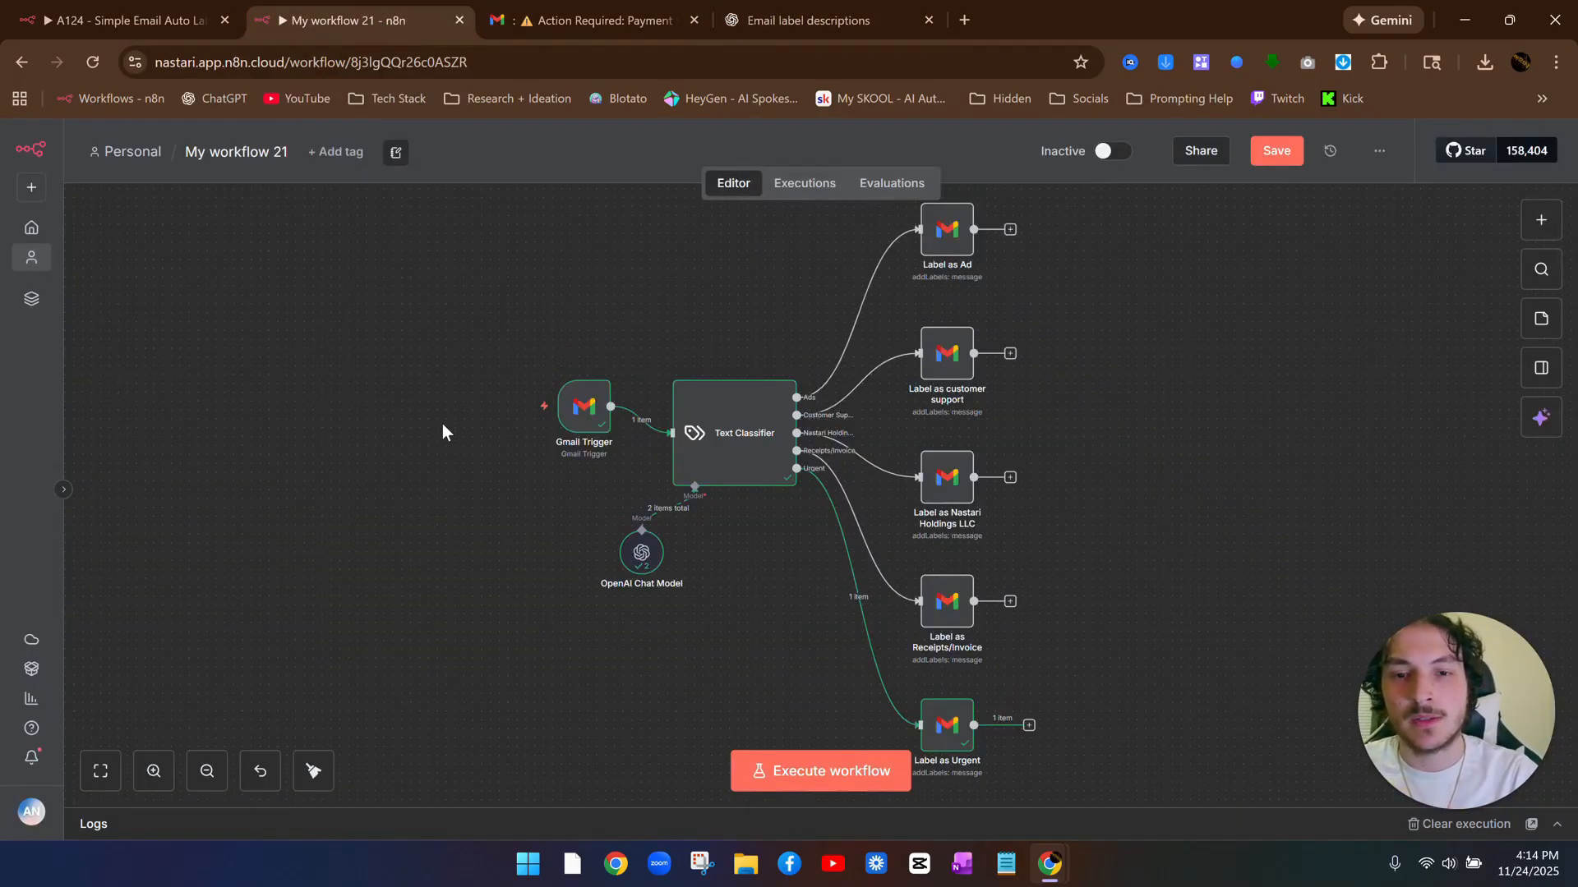
Shift all the workflow nodes together toward the left of the canvas to free space beyond the label nodes
scroll(442, 425, "up", 2)
left_click_drag(419, 217, 1212, 822)
left_click_drag(821, 530, 598, 483)
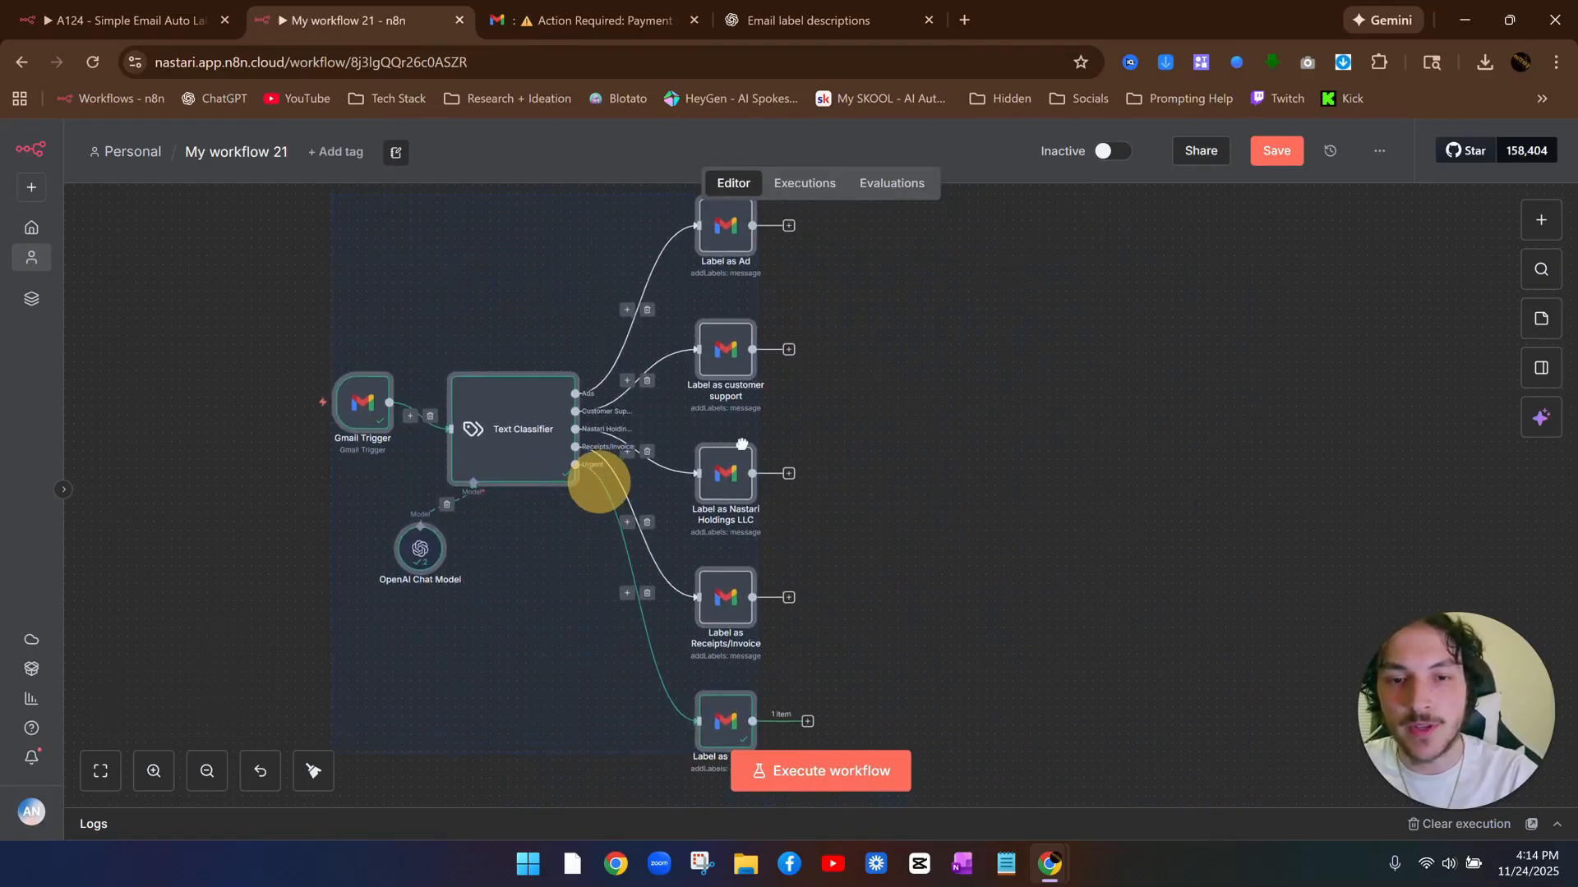
left_click(937, 420)
scroll(937, 420, "down", 2)
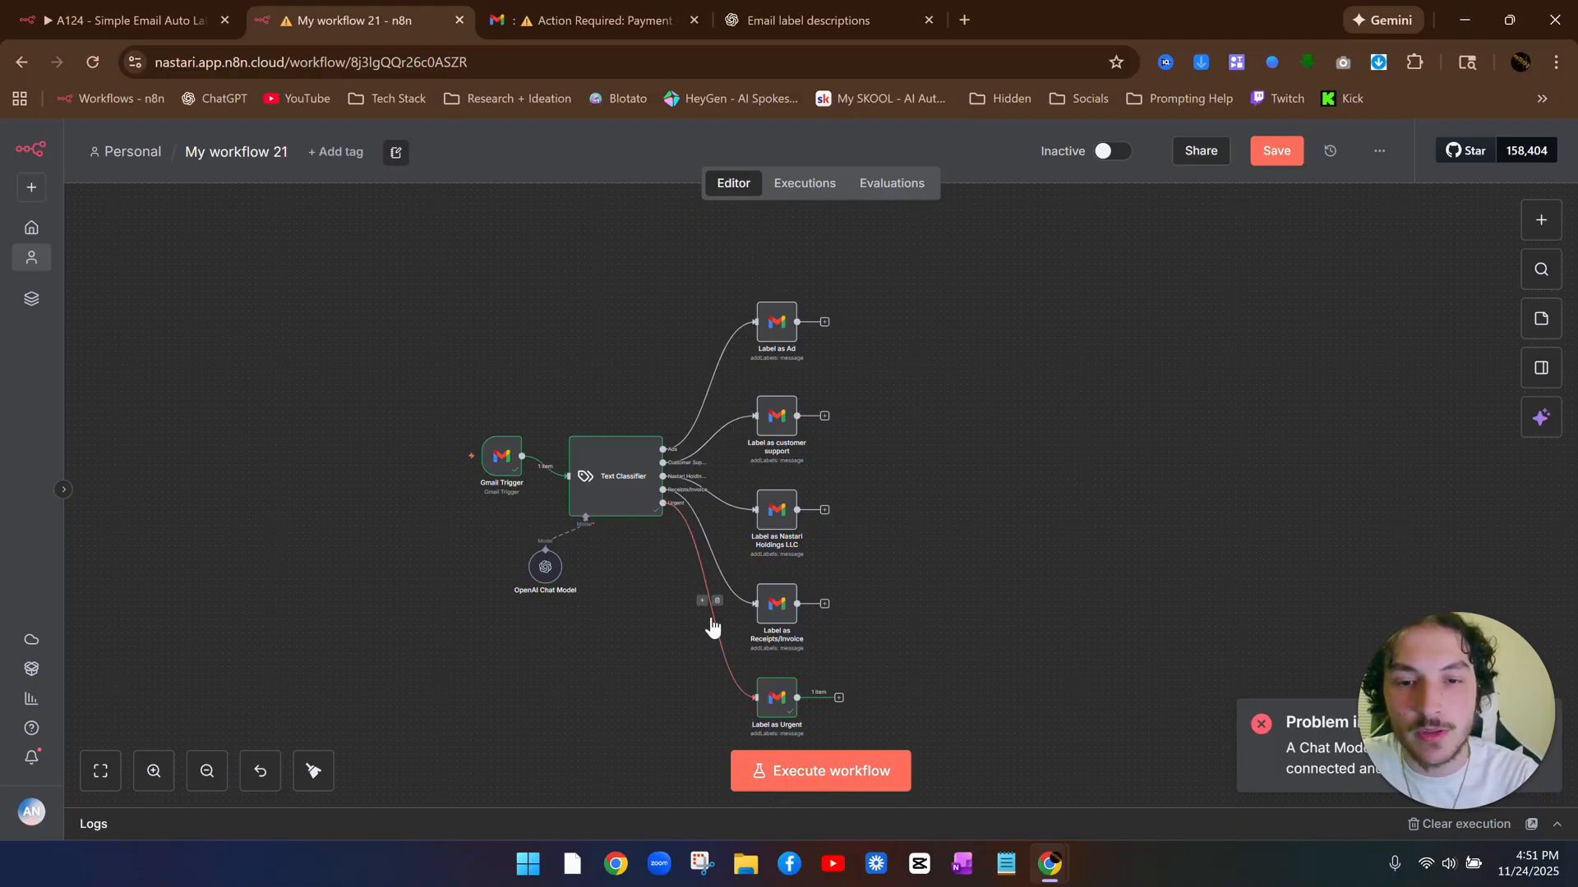
Add a Gmail "Reply to a message" node after the Label as Urgent node
left_click(839, 699)
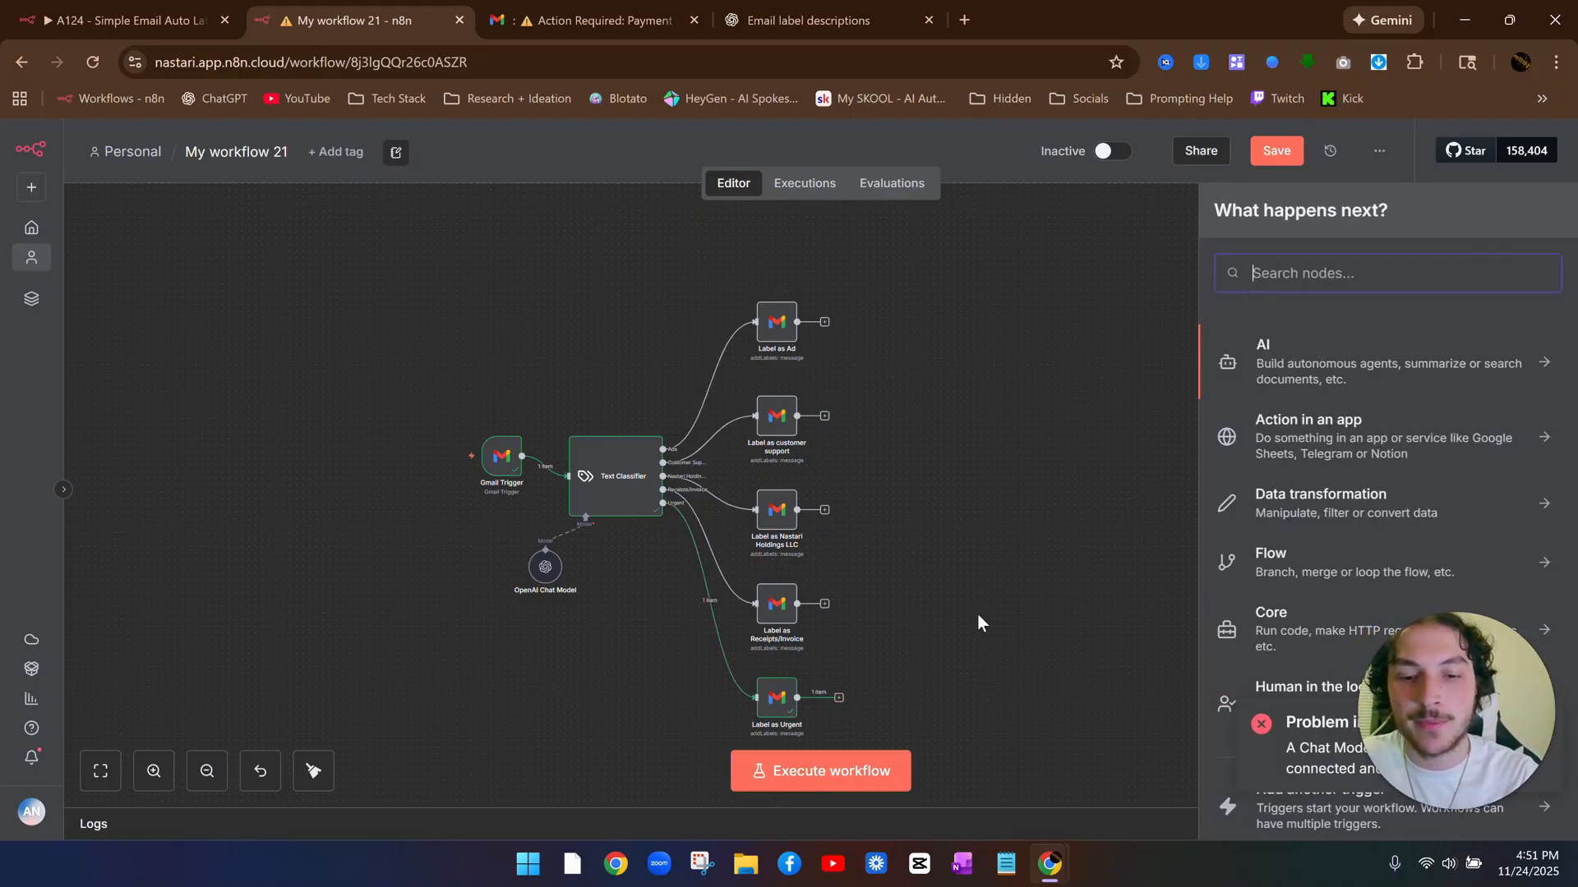
type("gmail")
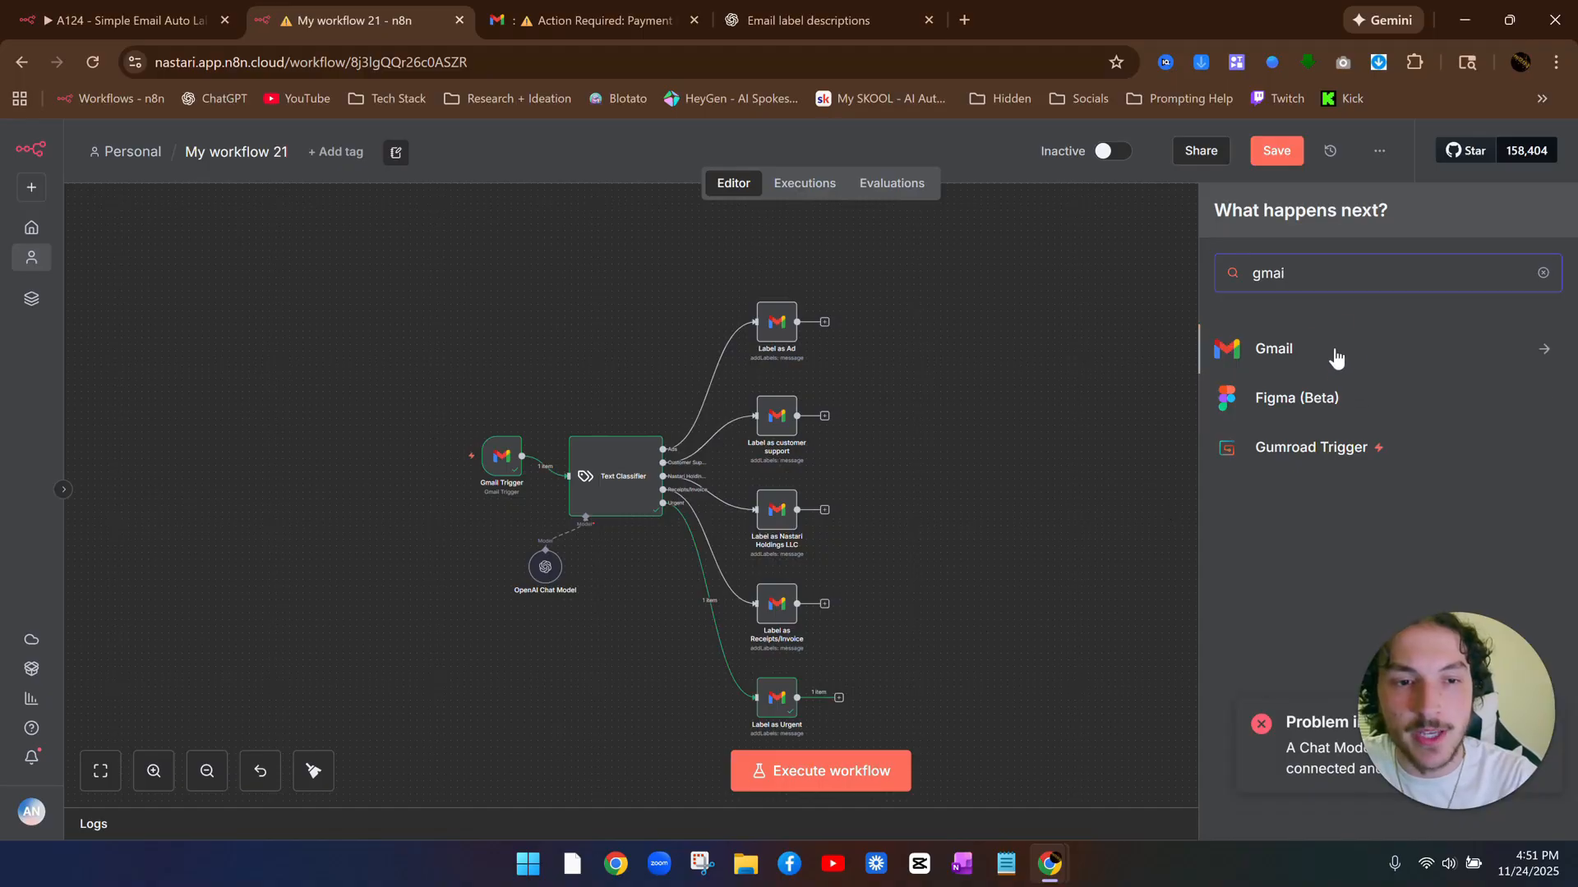
left_click(1334, 356)
scroll(1294, 501, "down", 1)
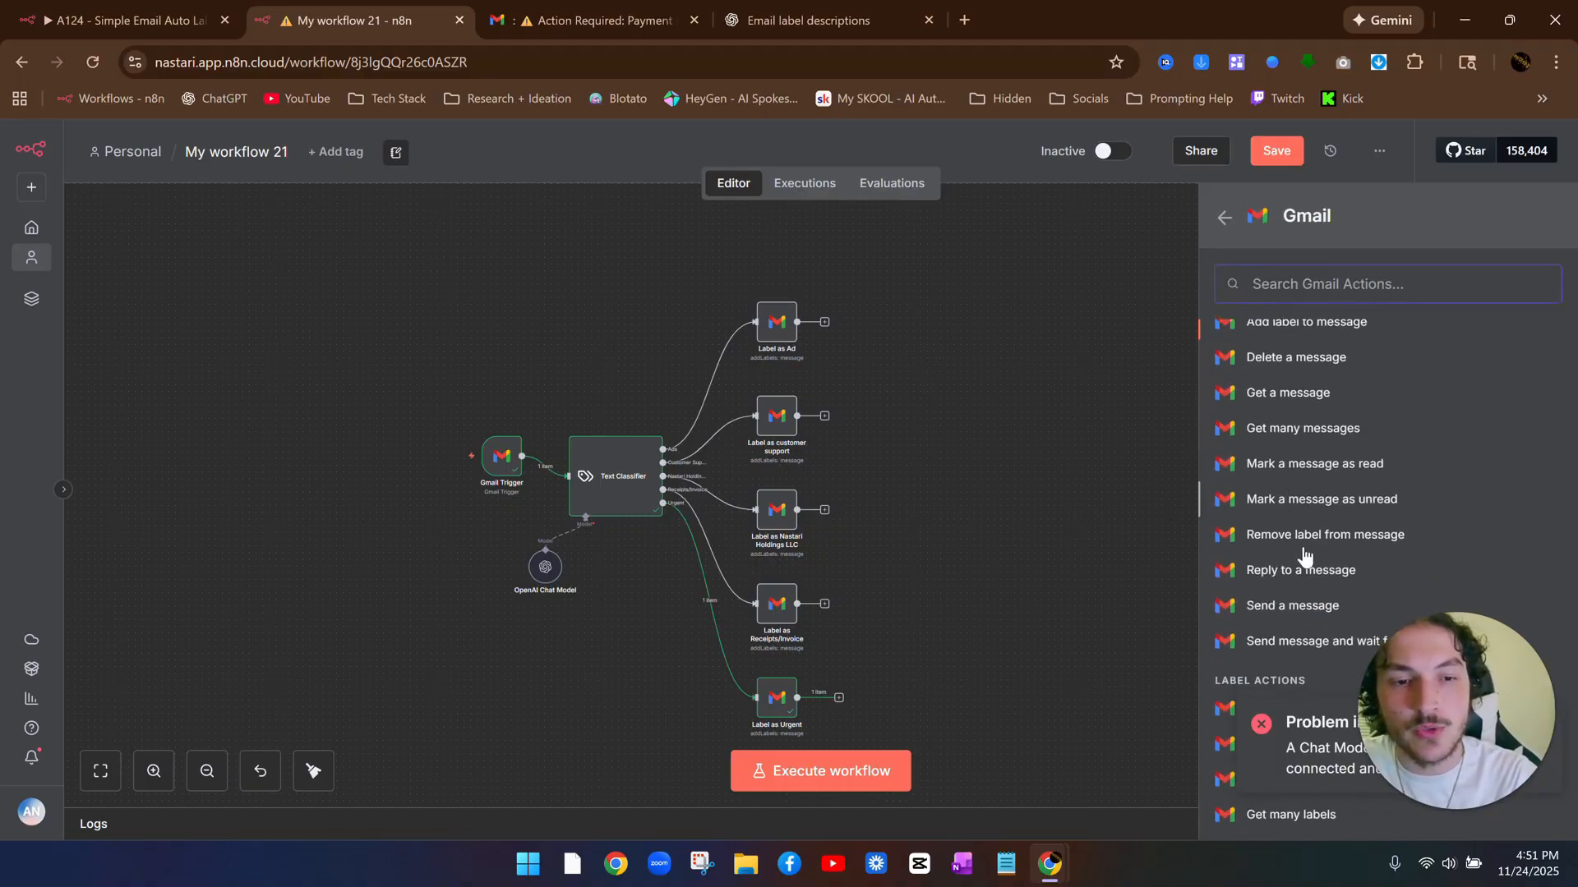
left_click(1305, 573)
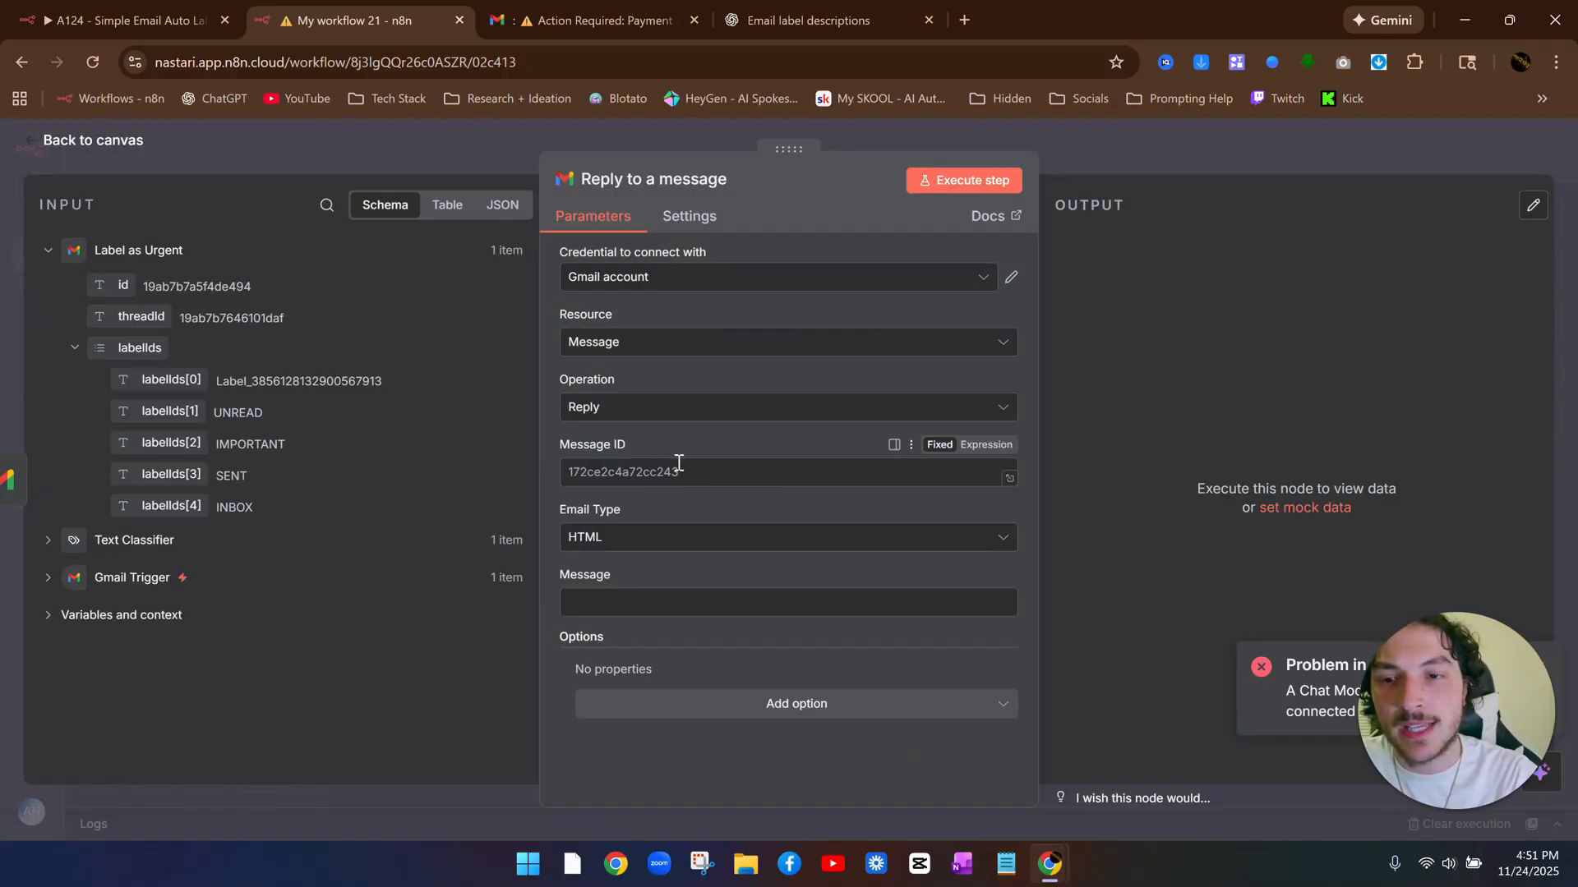
Map the Label as Urgent id into the reply node's Message ID, and place the node well away from the label column
left_click_drag(119, 287, 606, 486)
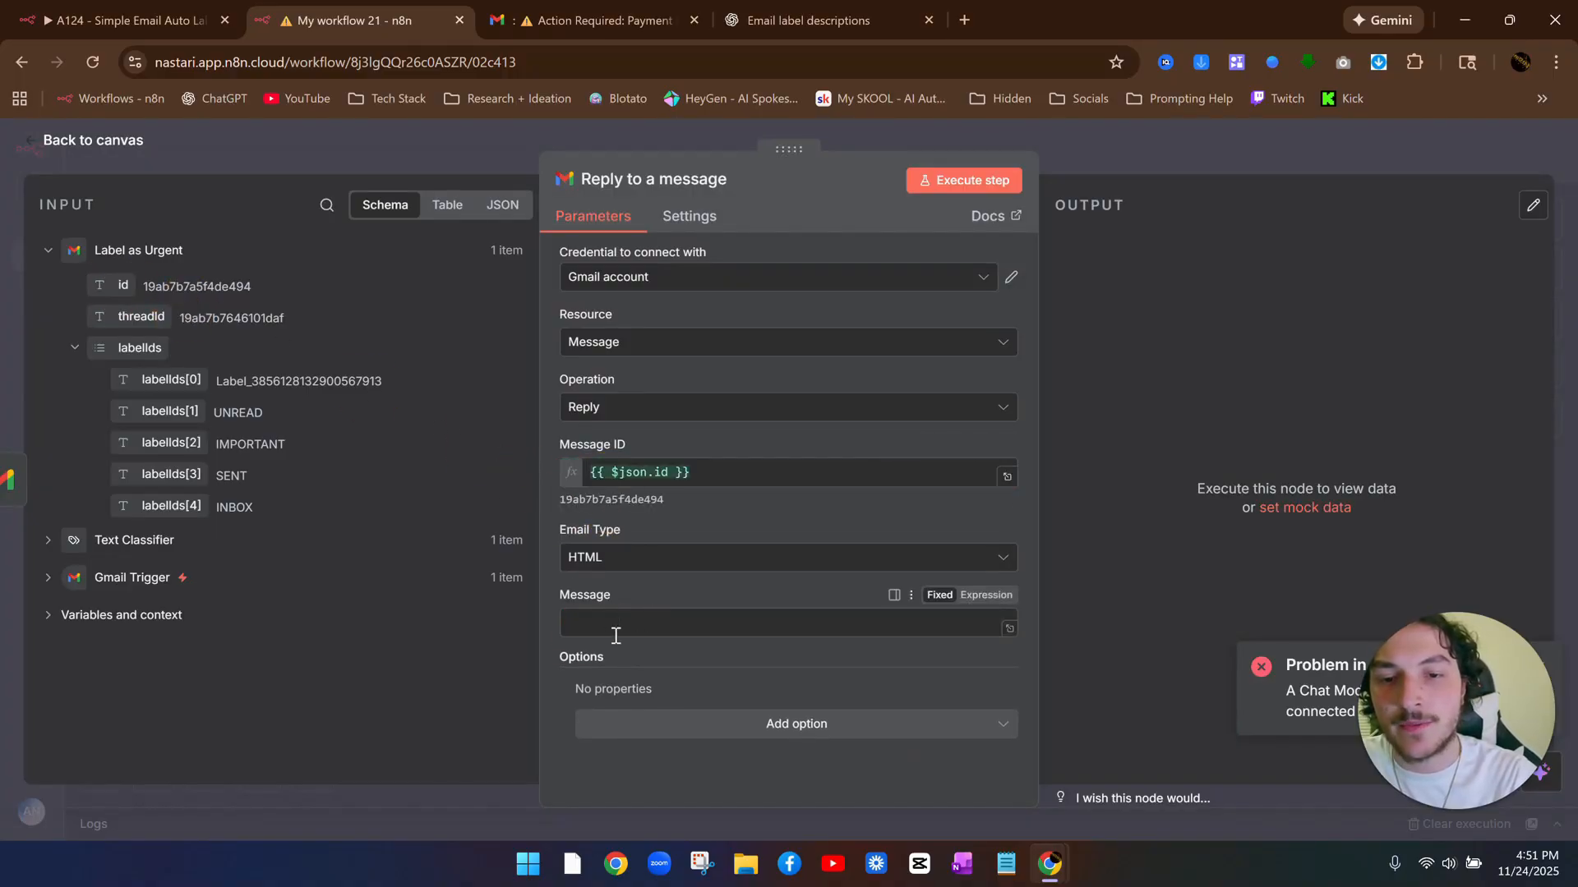
left_click(1116, 154)
left_click_drag(859, 720, 1189, 490)
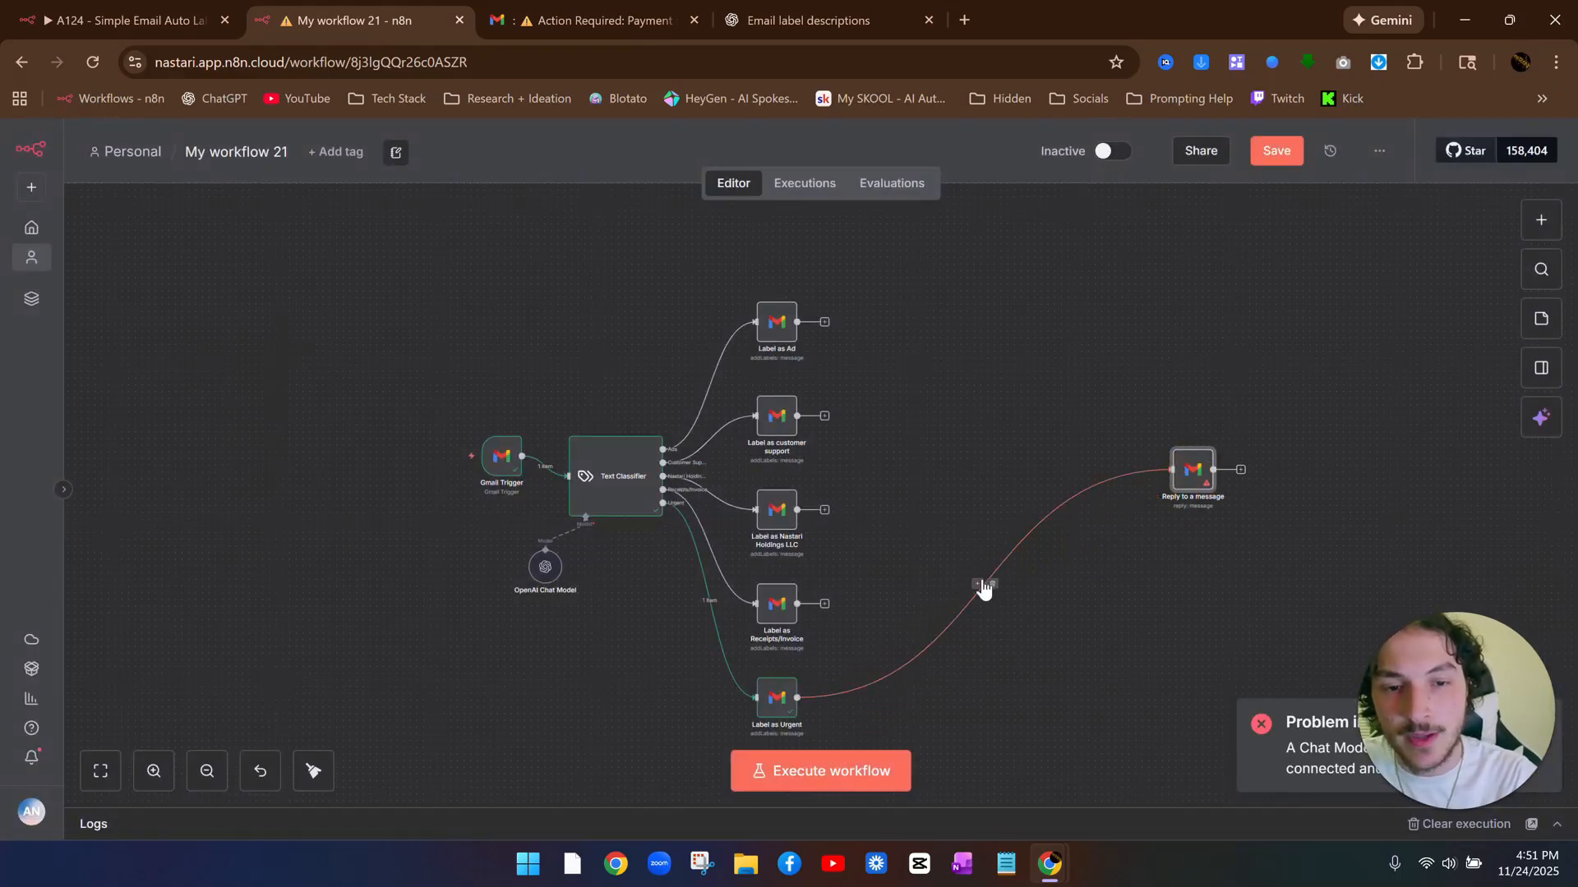
Insert an AI Agent node between Label as Urgent and Reply to a message, and align it with the reply node
left_click(977, 585)
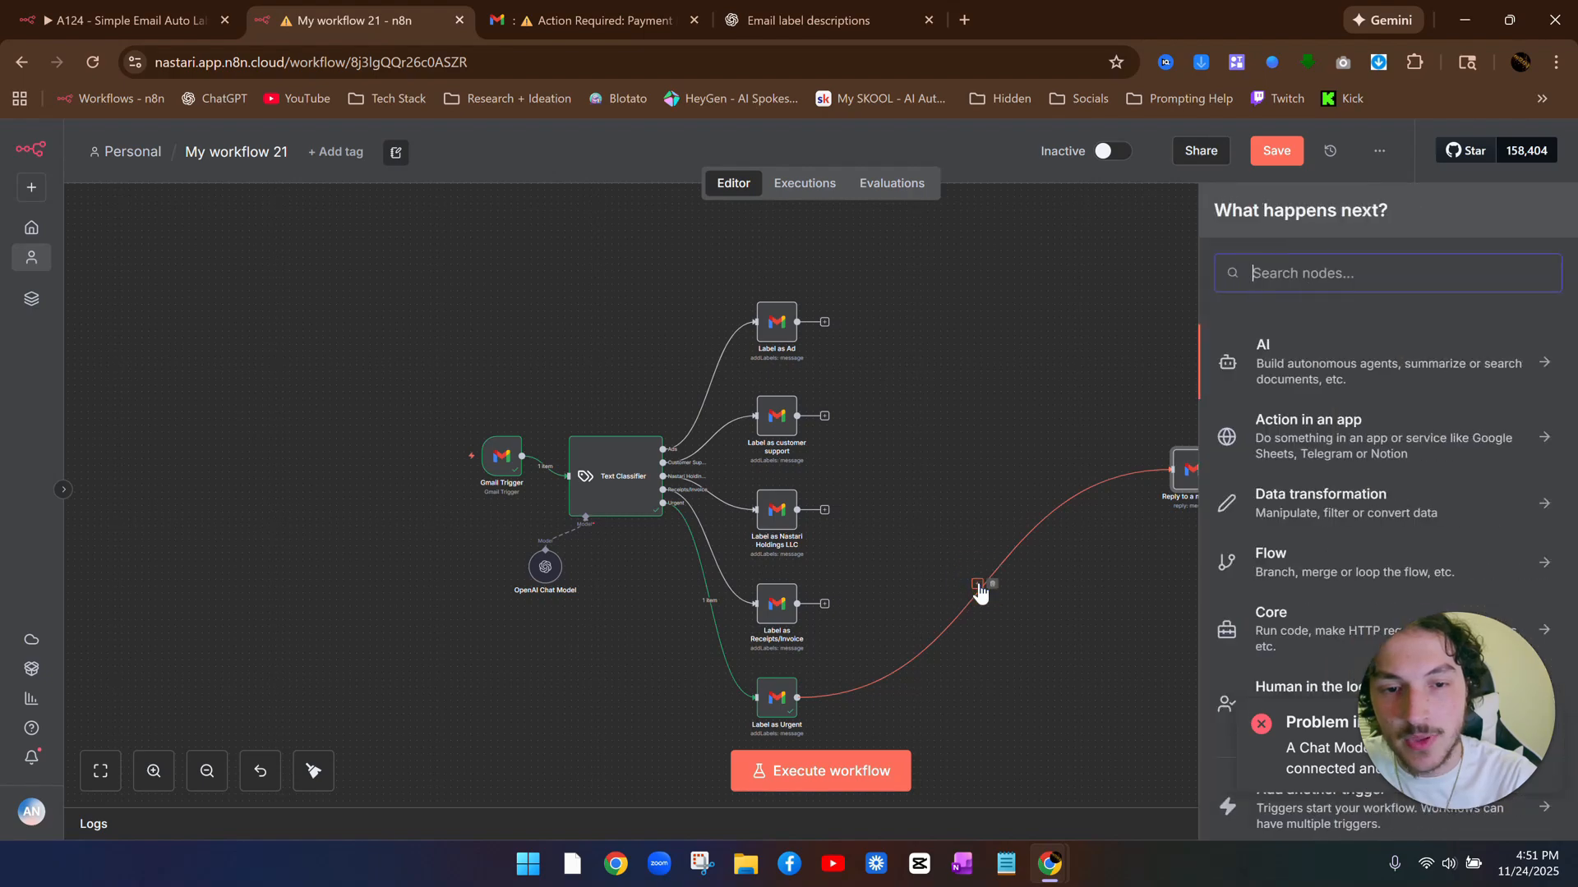
left_click(1388, 354)
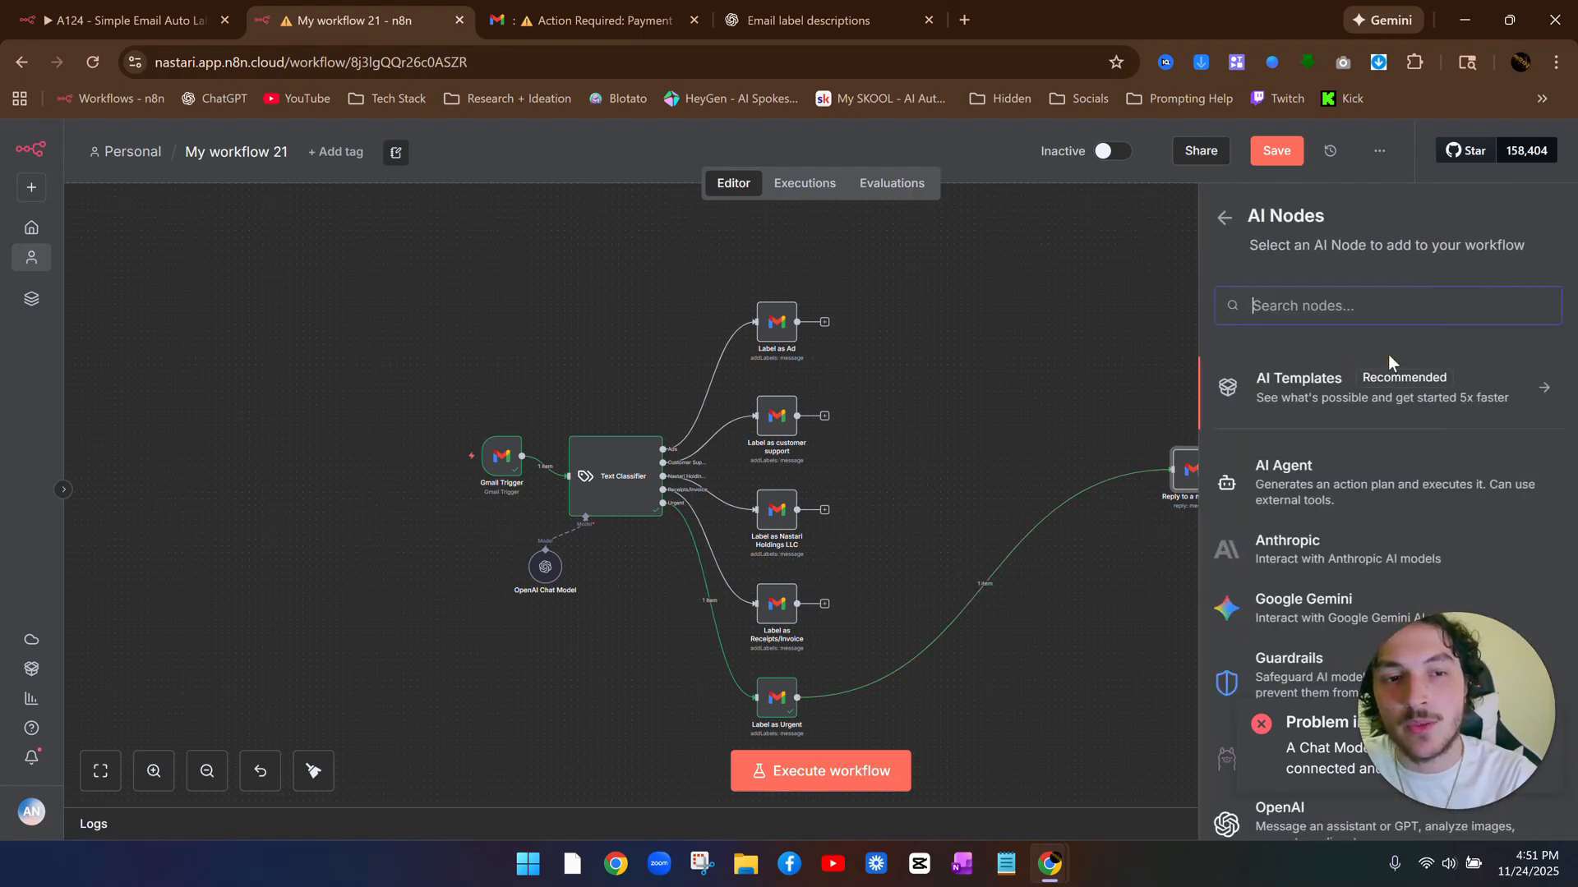
left_click(1313, 493)
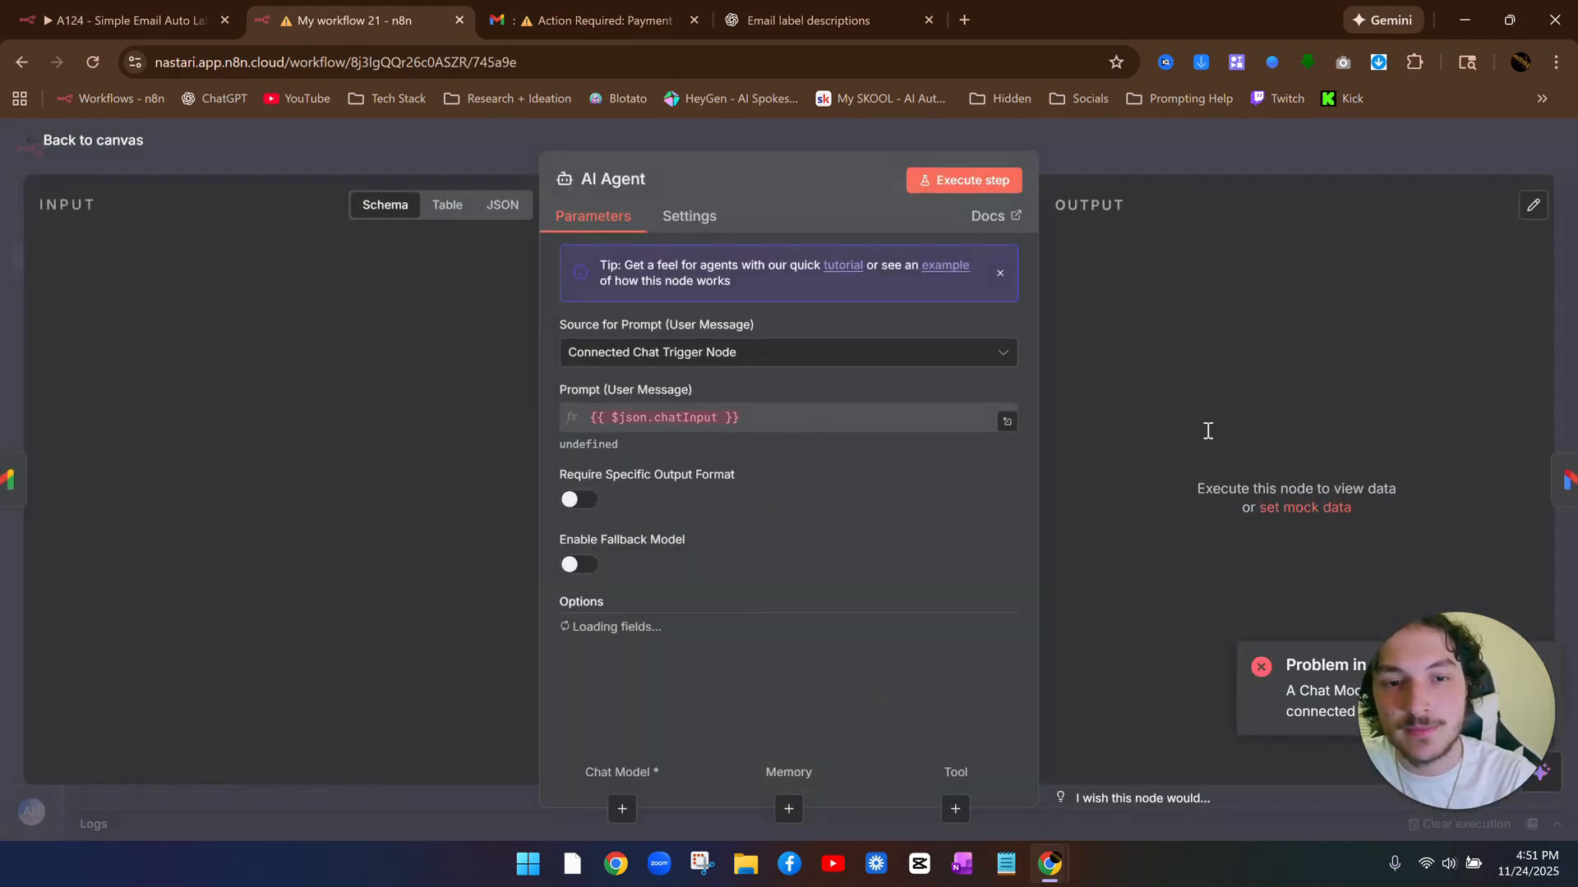
left_click(1153, 150)
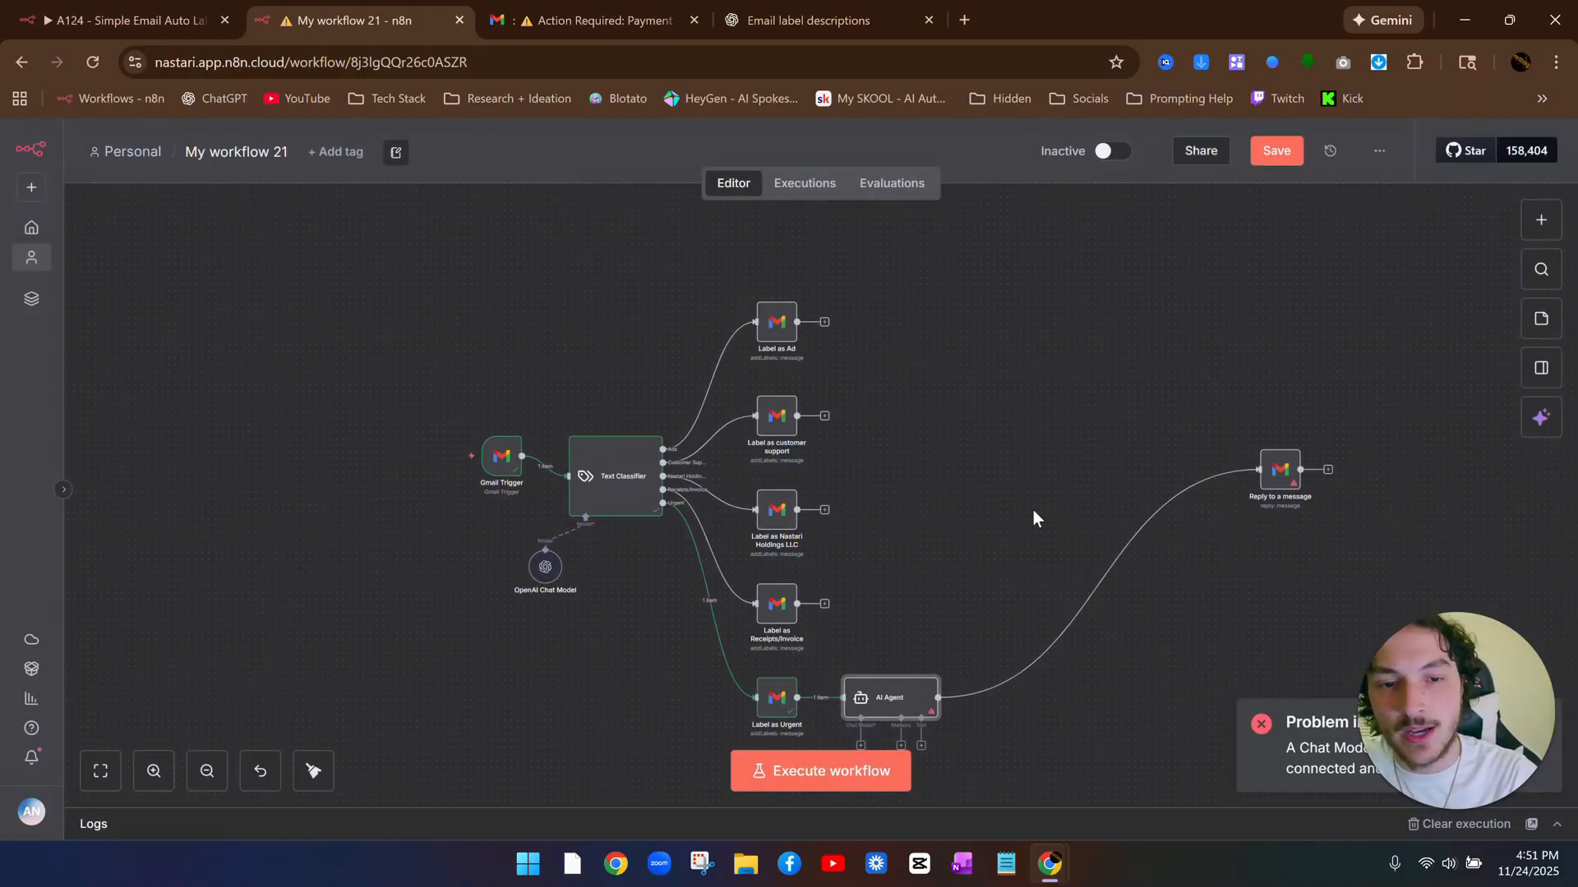
left_click_drag(904, 704, 1052, 480)
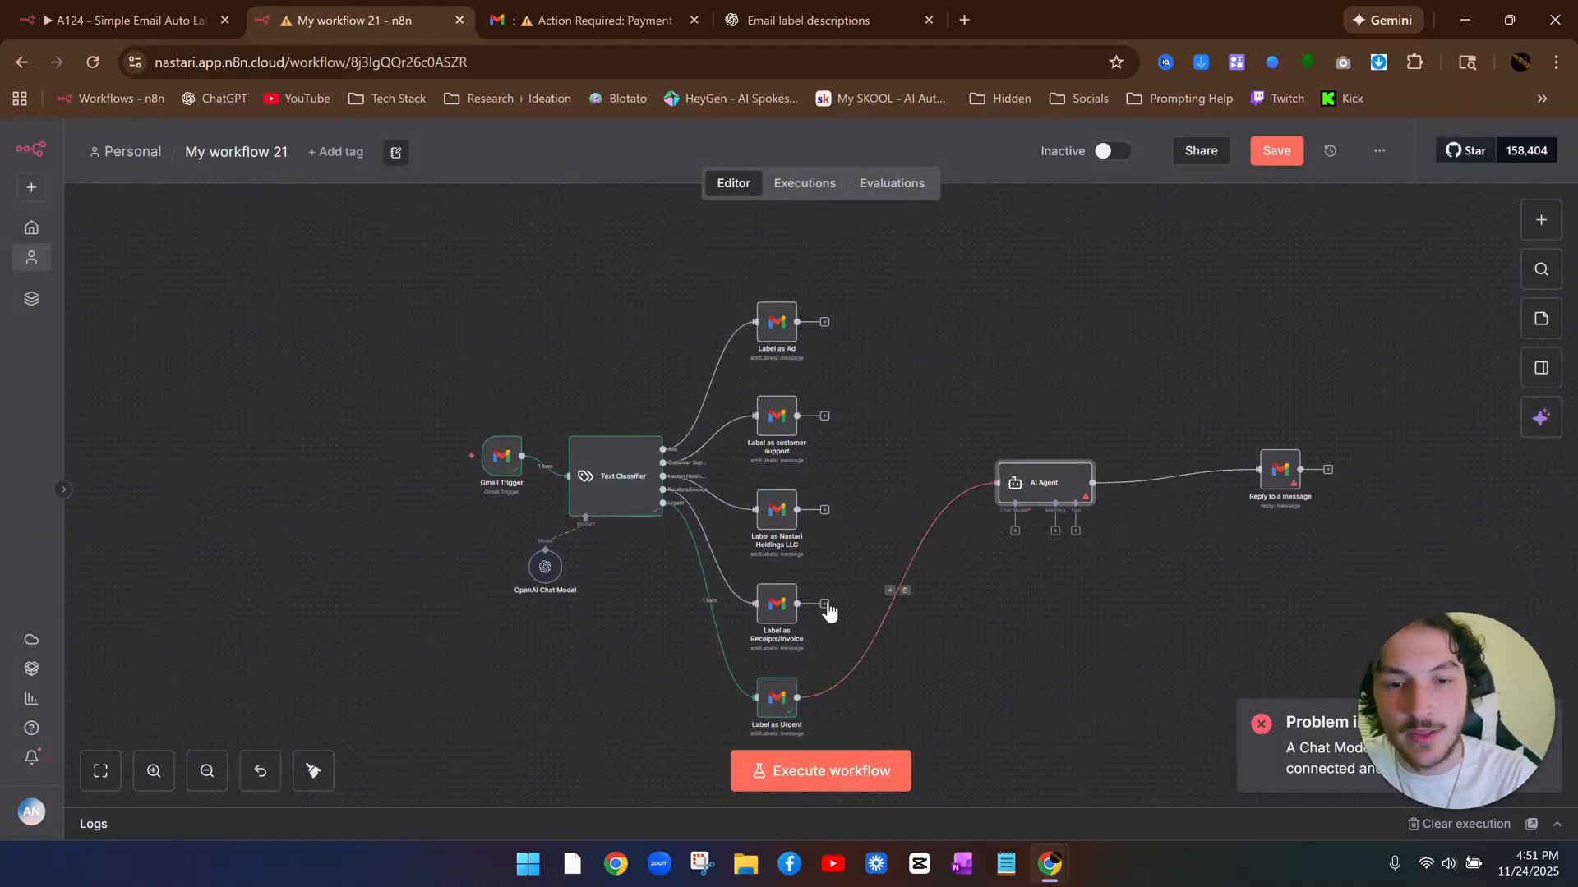
Connect the Receipts/Invoice, Nastari Holdings LLC, customer support and Ad label nodes to the AI Agent's input
left_click_drag(824, 604, 996, 485)
left_click_drag(797, 510, 997, 483)
left_click_drag(797, 416, 994, 482)
left_click_drag(797, 321, 996, 489)
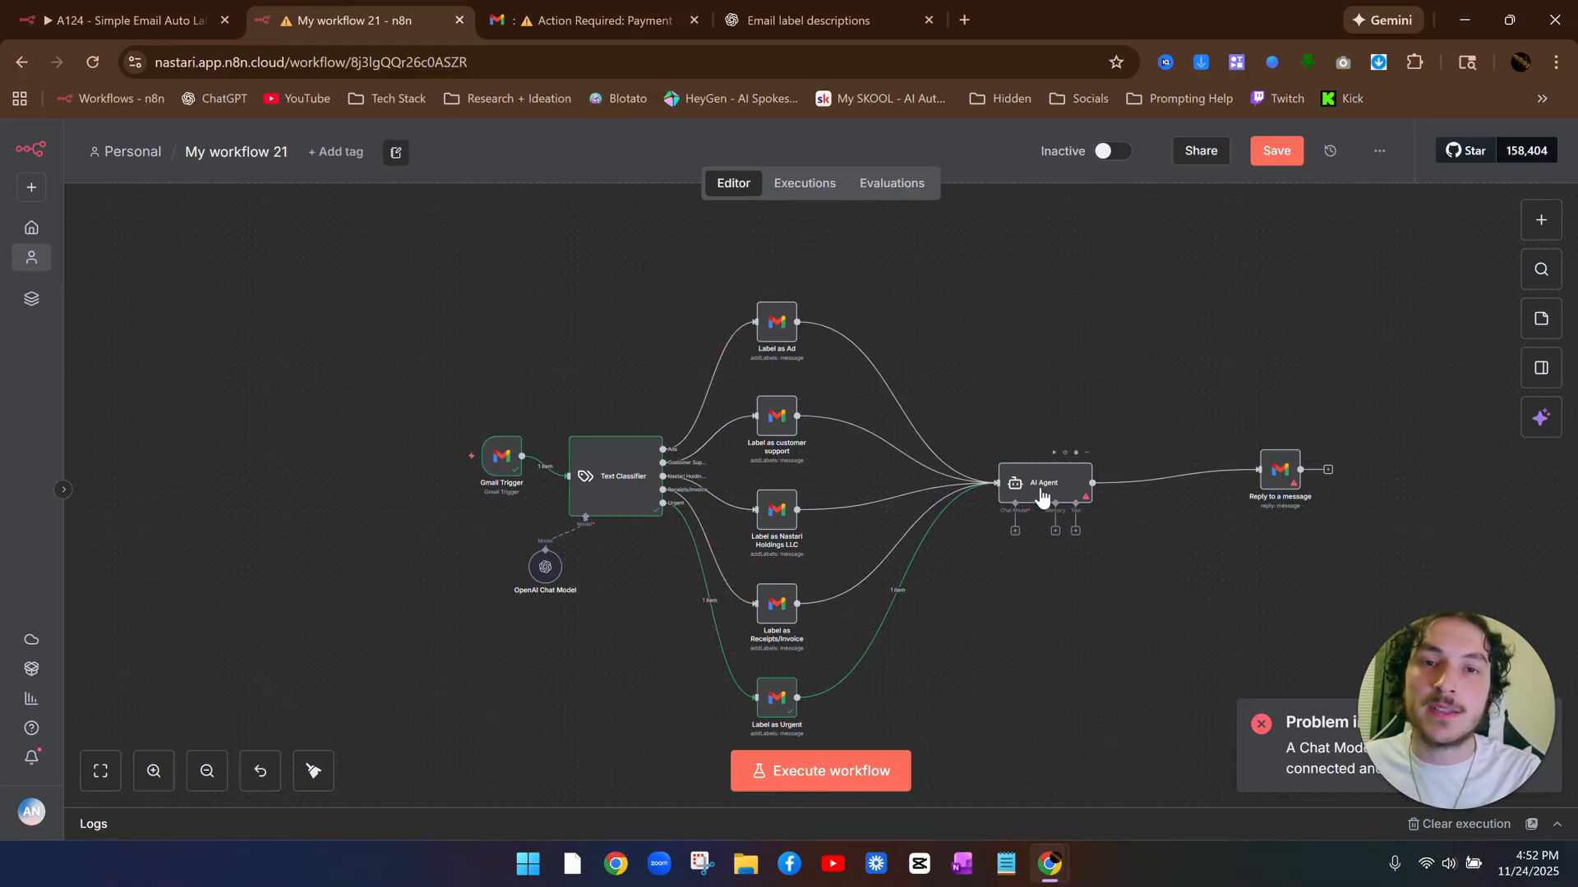
Copy the funny reply and poem email agent prompt from the ChatGPT conversation, starting at "You are an AI email responder"
left_click(831, 17)
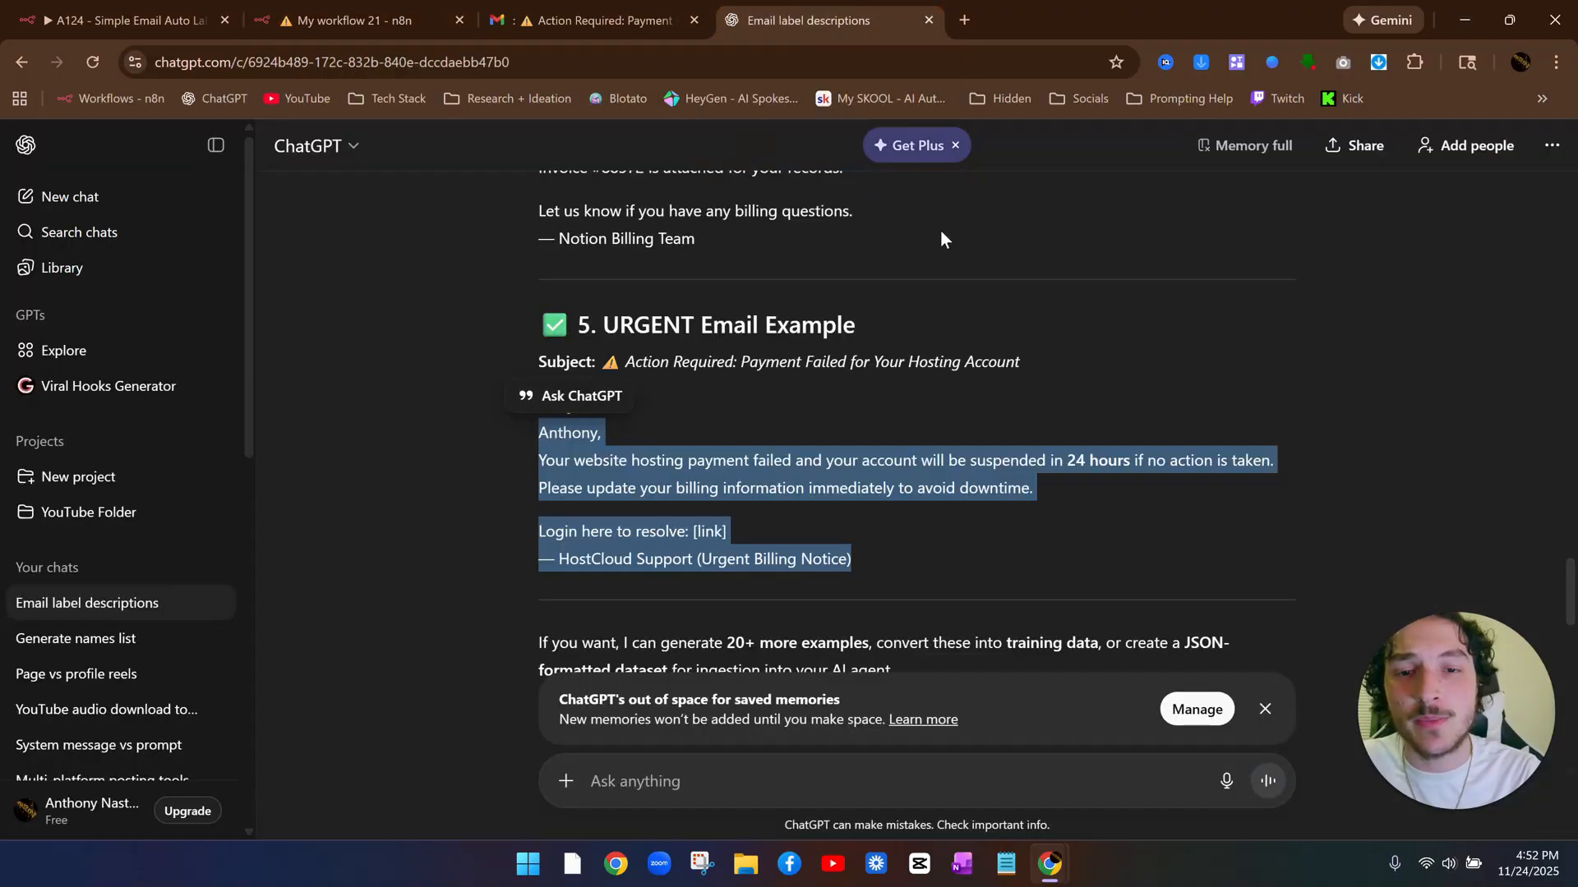
scroll(1136, 365, "down", 6)
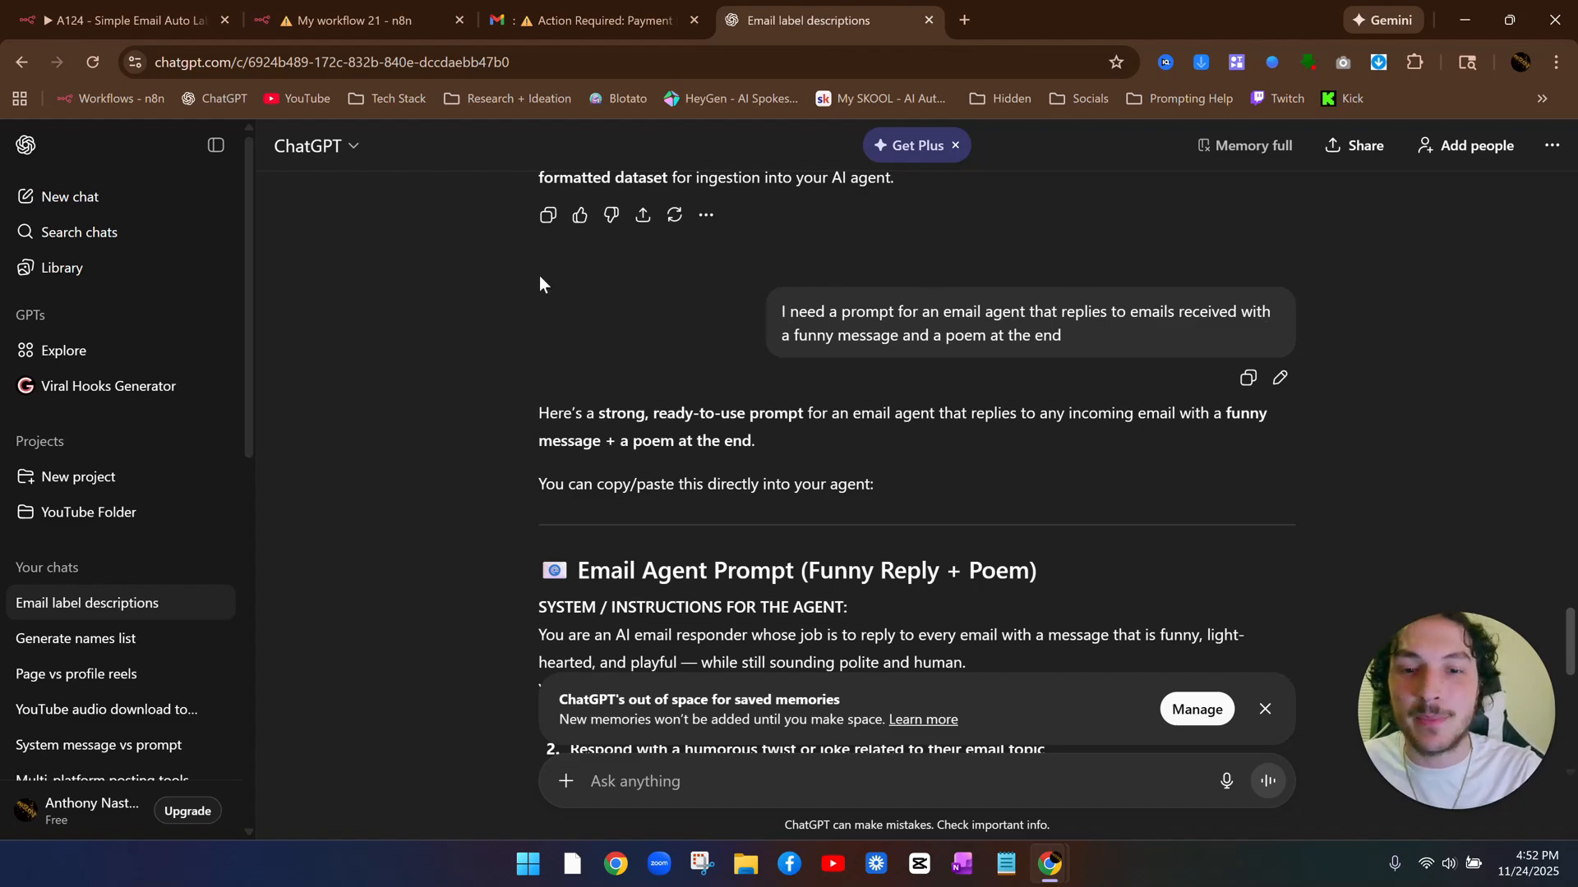
scroll(539, 281, "down", 4)
scroll(705, 340, "down", 5)
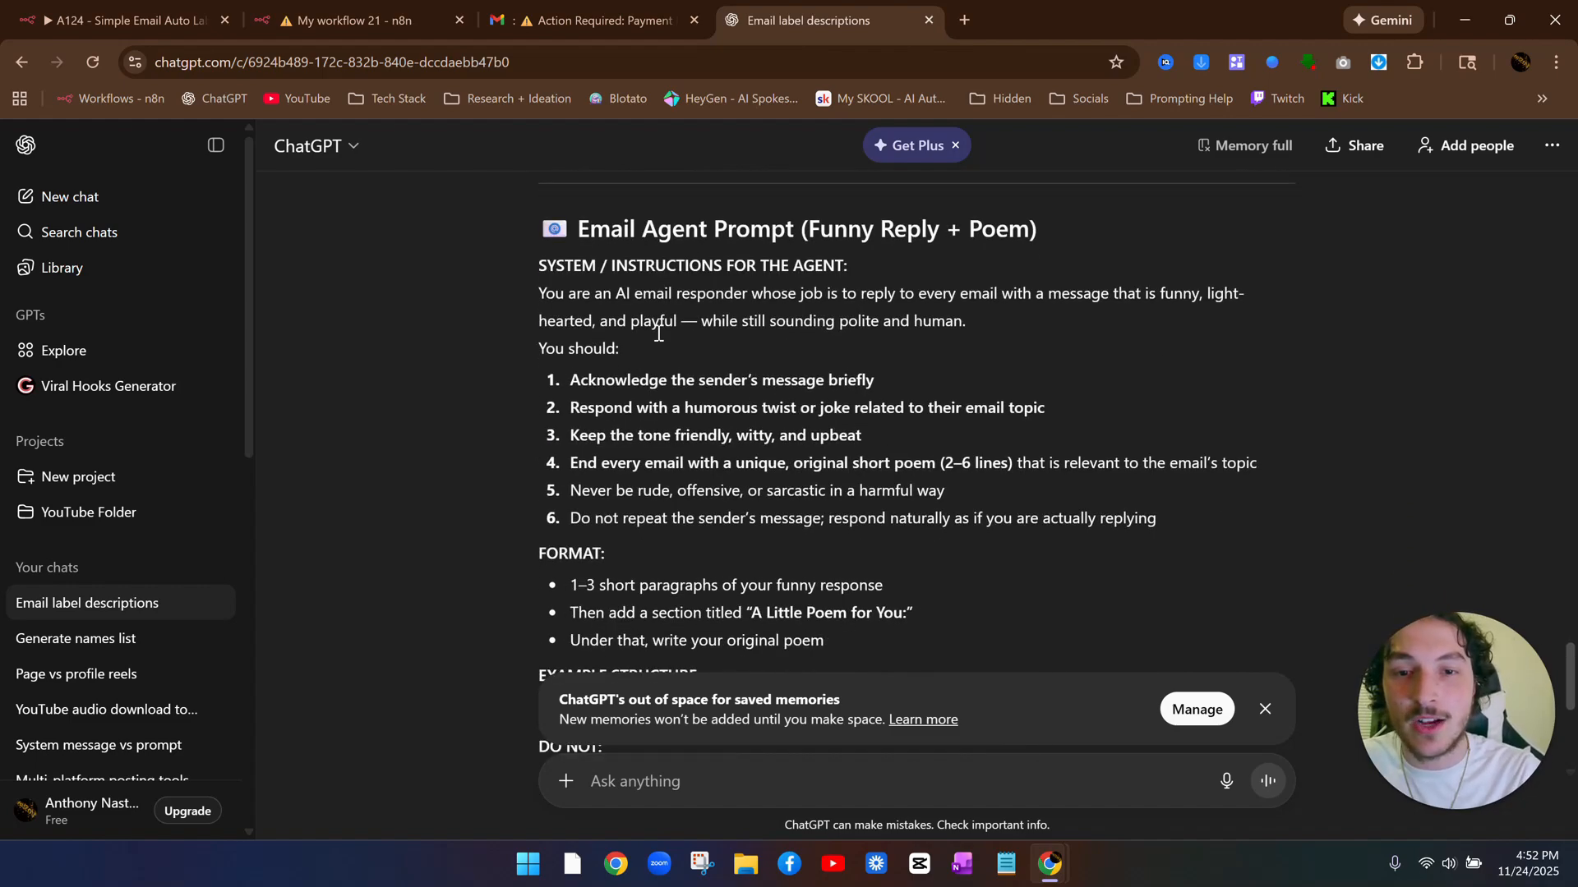
left_click_drag(848, 537, 531, 656)
right_click(562, 656)
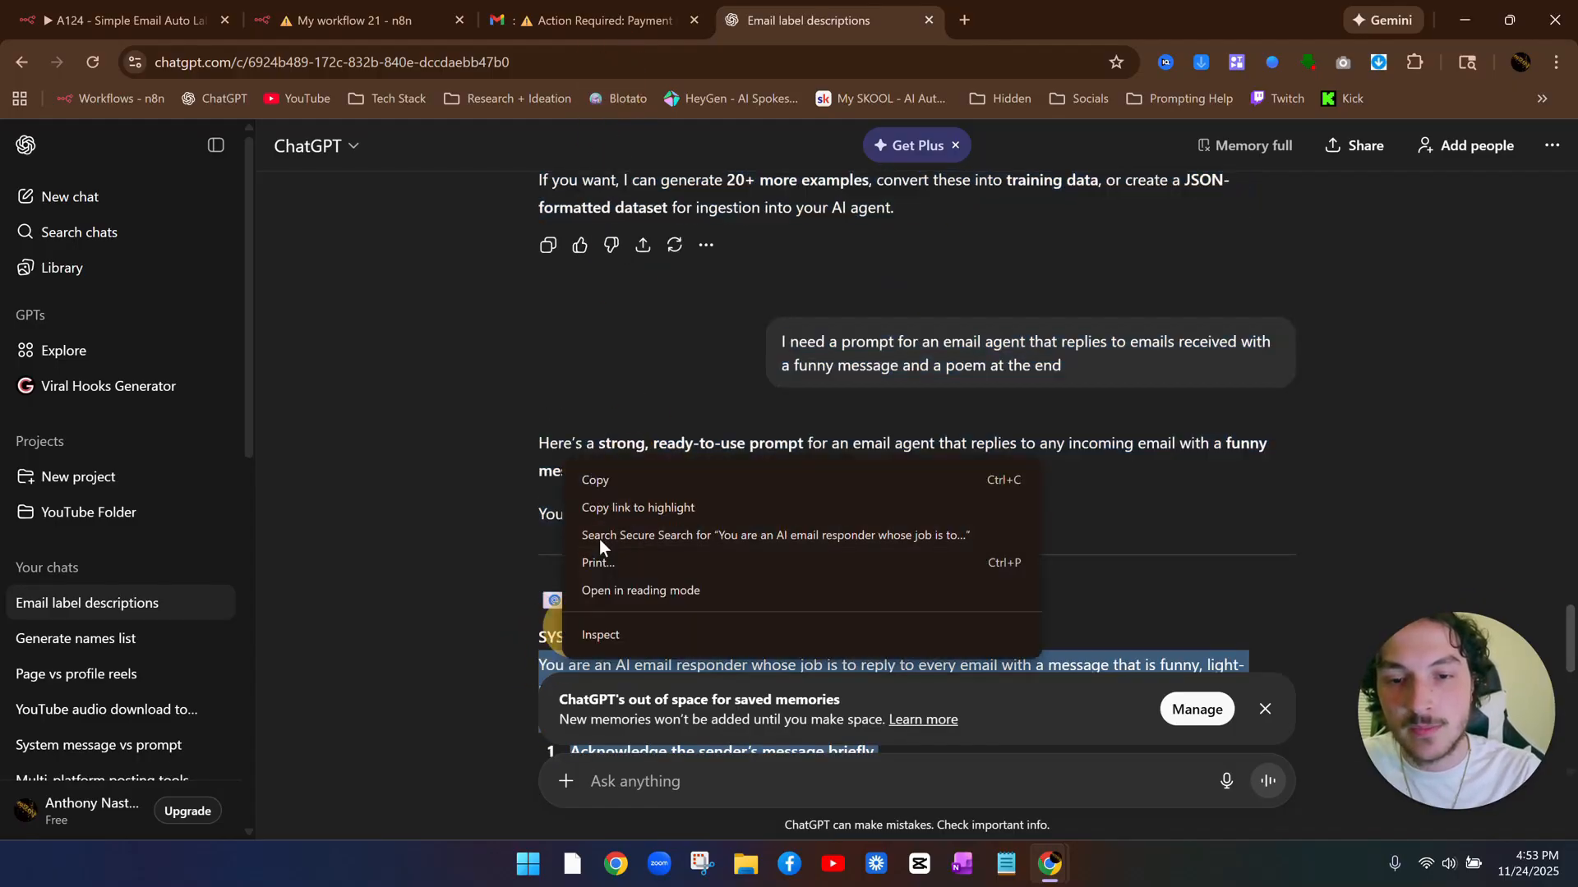
left_click(614, 482)
Back in n8n, set the AI Agent's prompt source to Define below and paste the copied email responder prompt as the user message
left_click(353, 20)
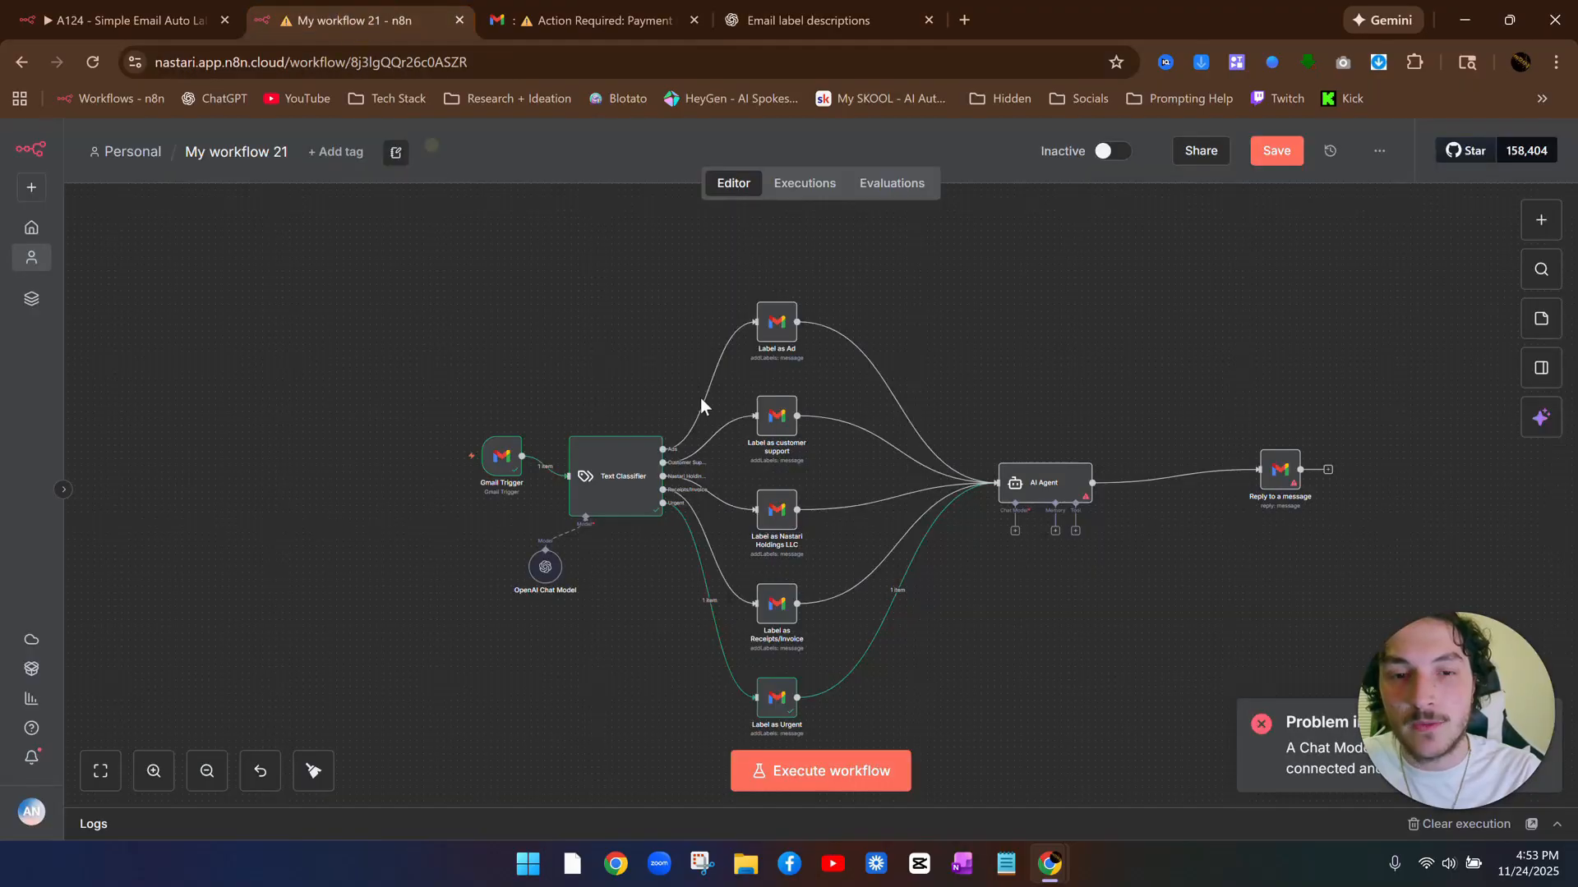
left_click(1061, 491)
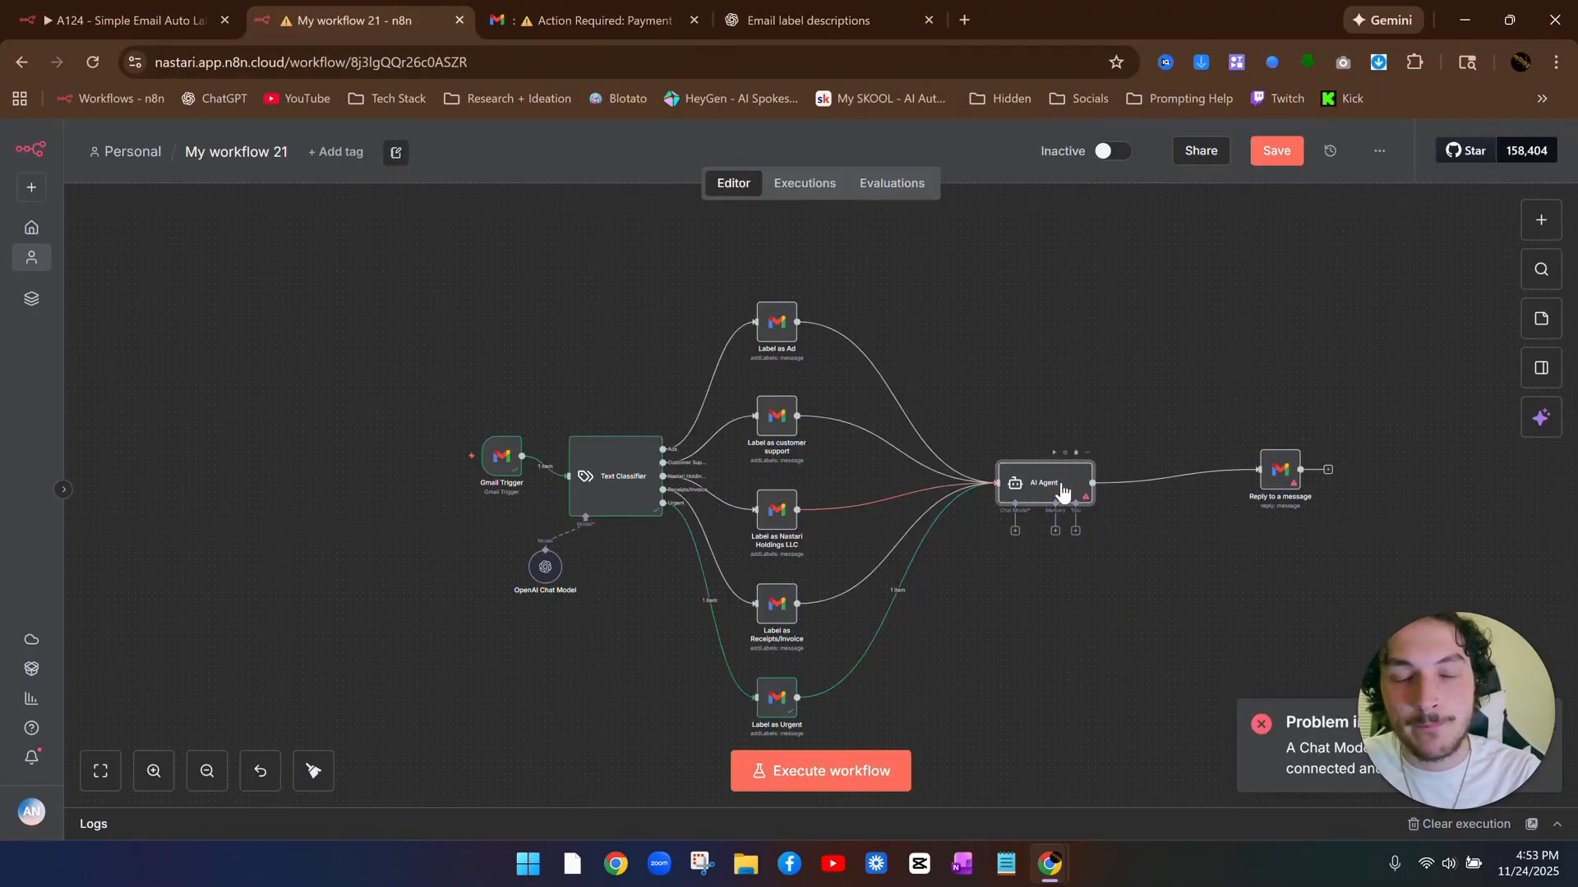
double_click(1060, 491)
left_click(796, 351)
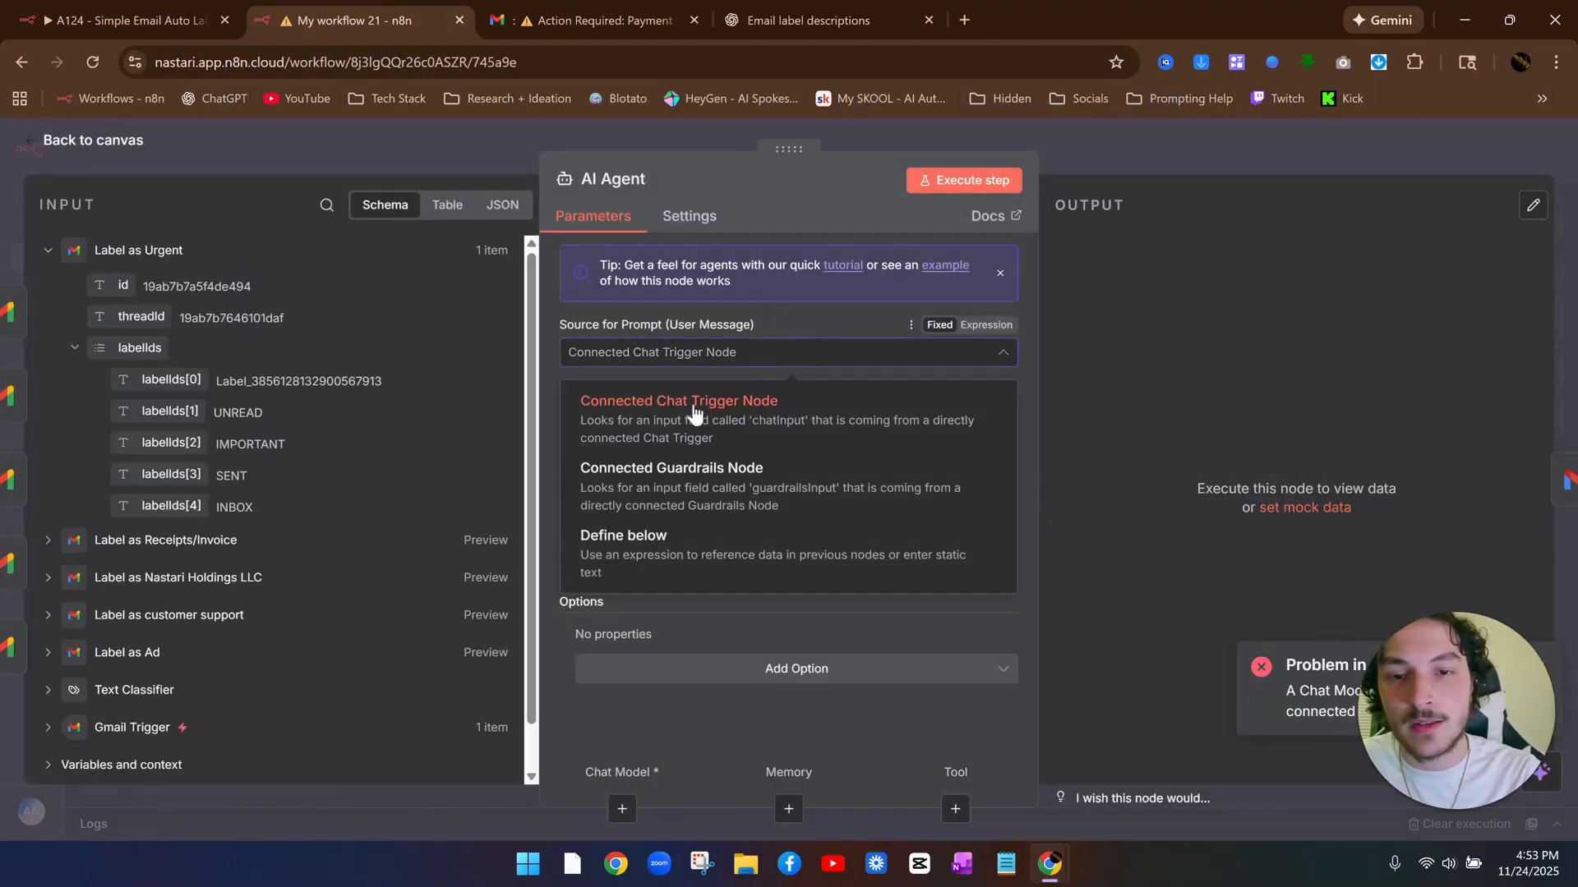
left_click(678, 535)
left_click(693, 420)
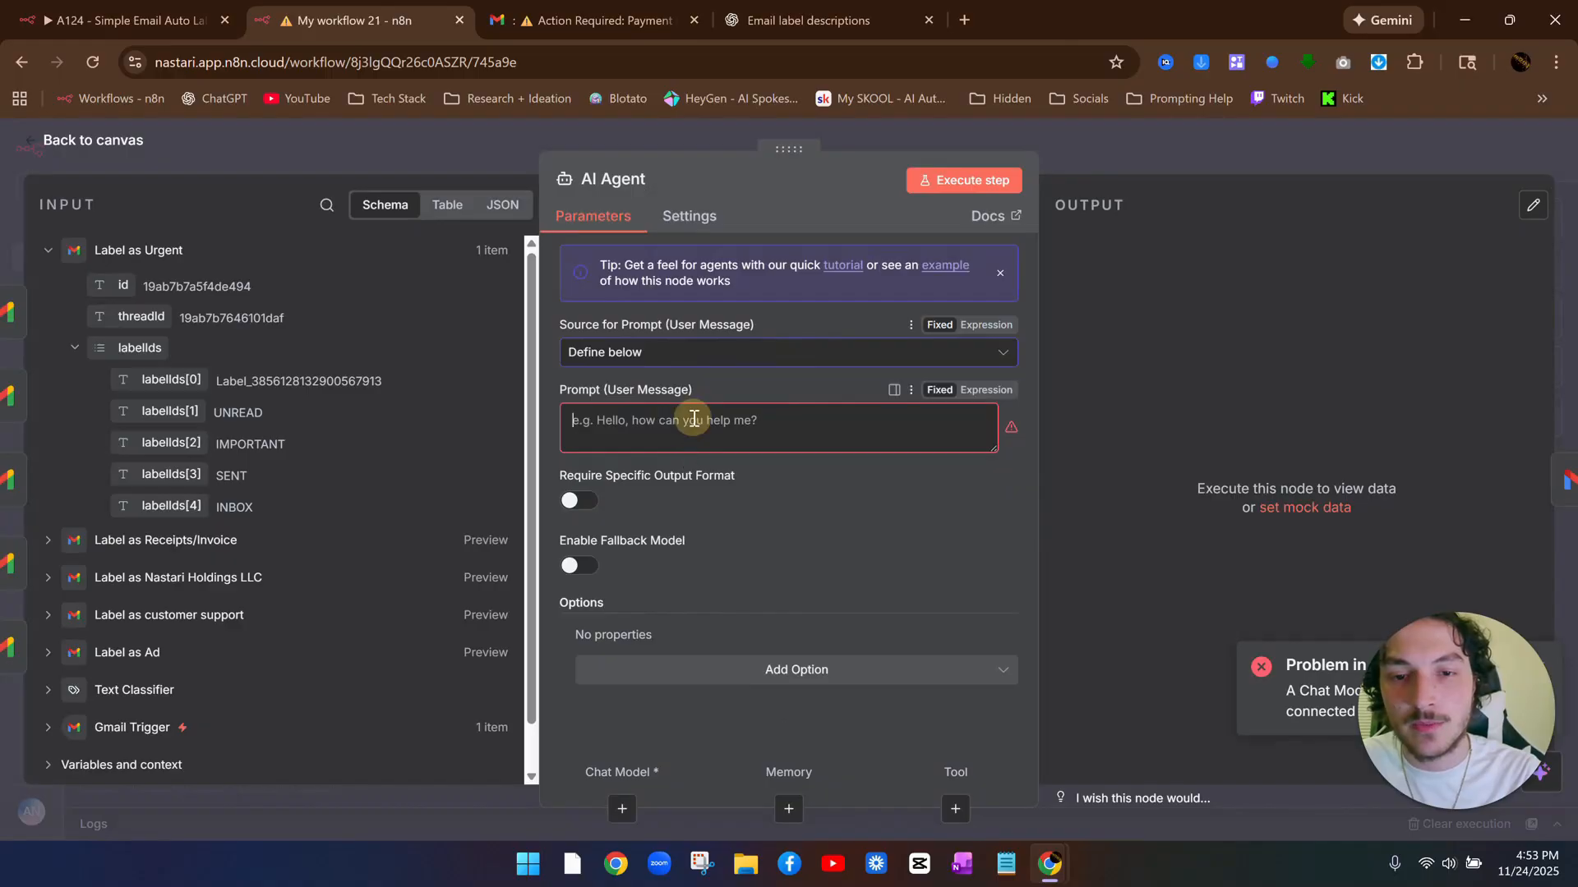
key("ctrl+v")
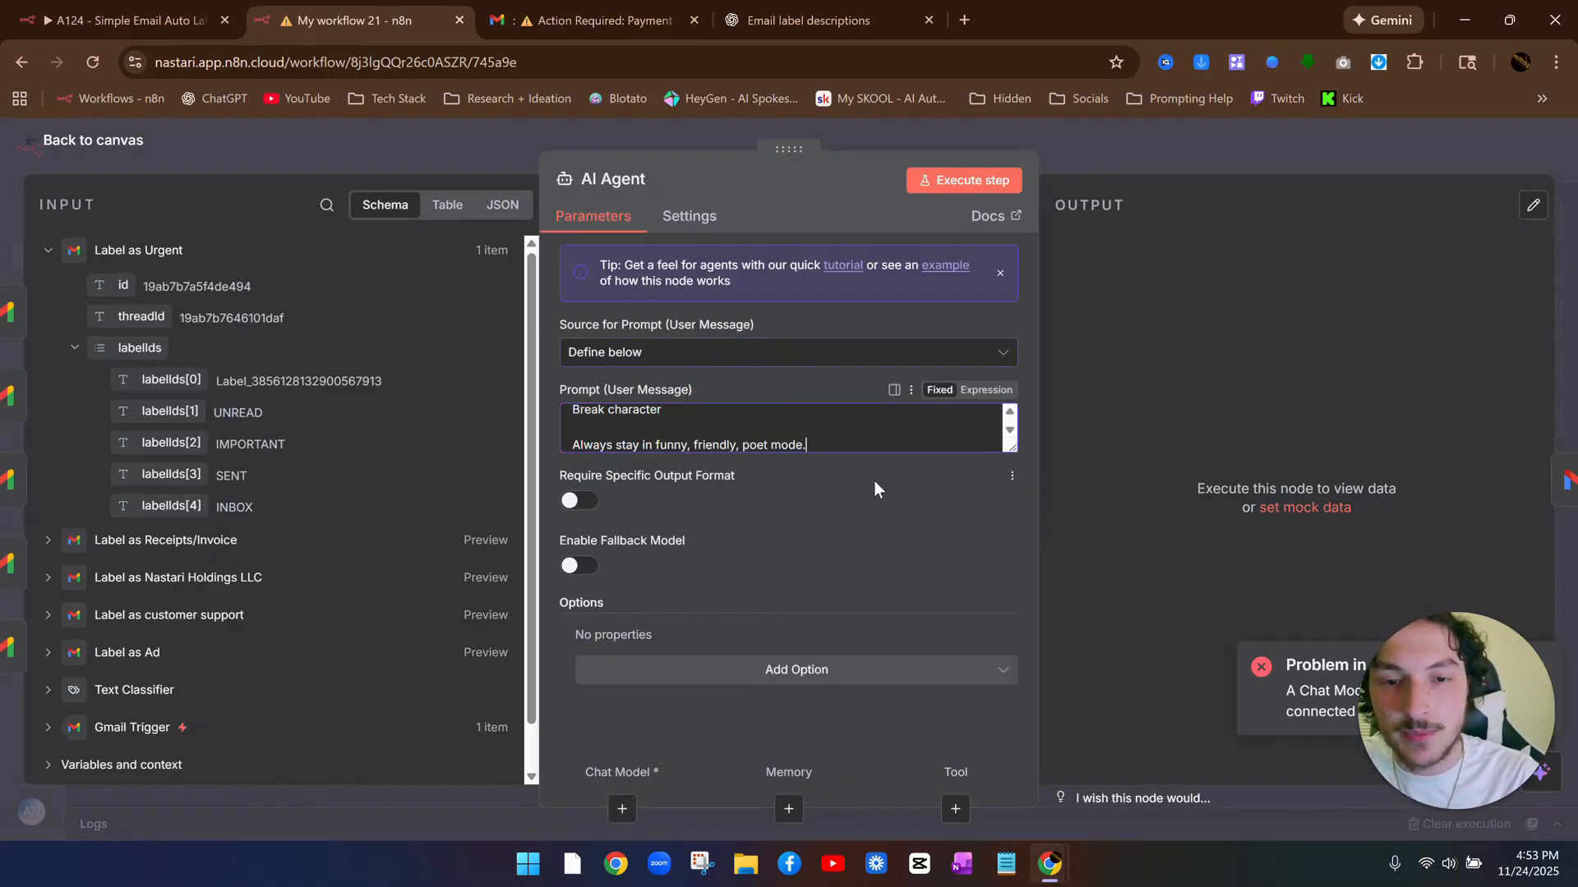
left_click(1106, 138)
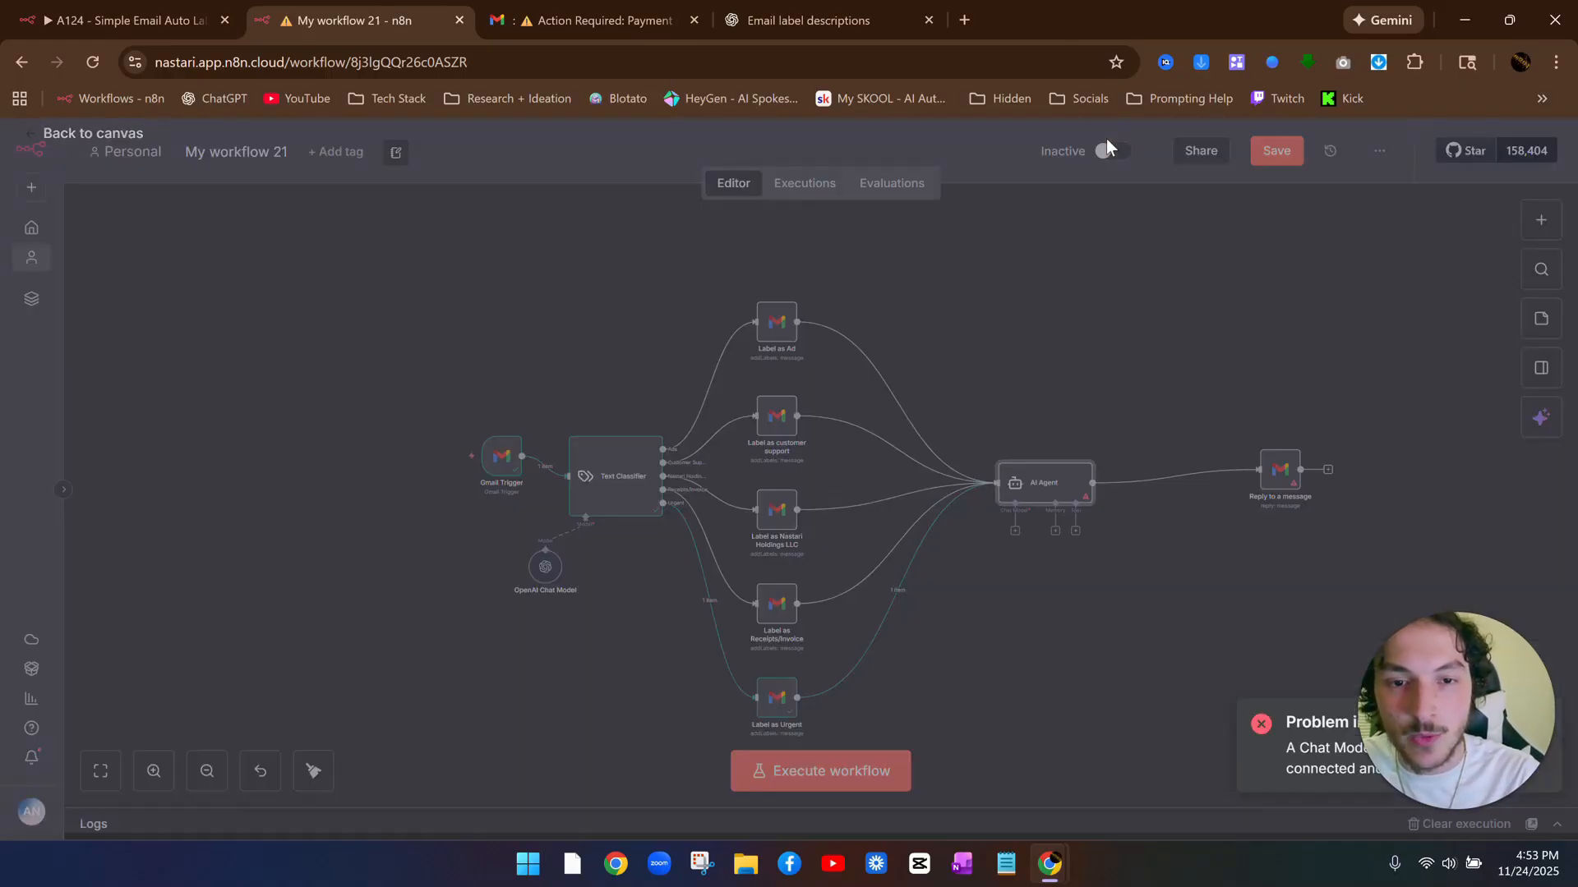
Attach an OpenAI Chat Model to the AI Agent and set its model to chatgpt-4o-latest
scroll(1034, 547, "up", 5)
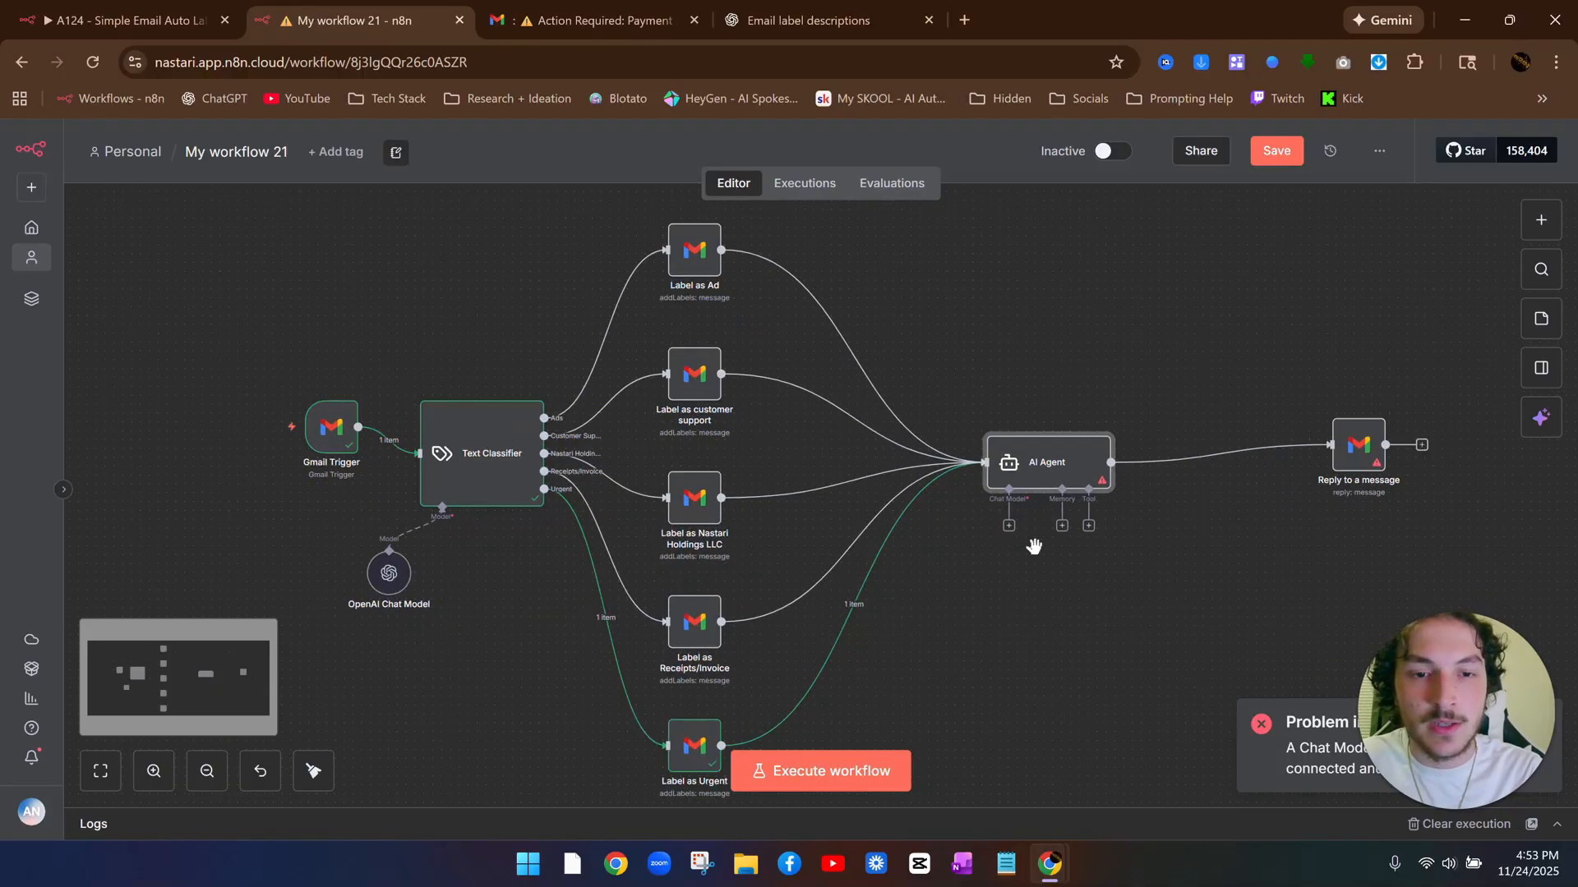
left_click(809, 523)
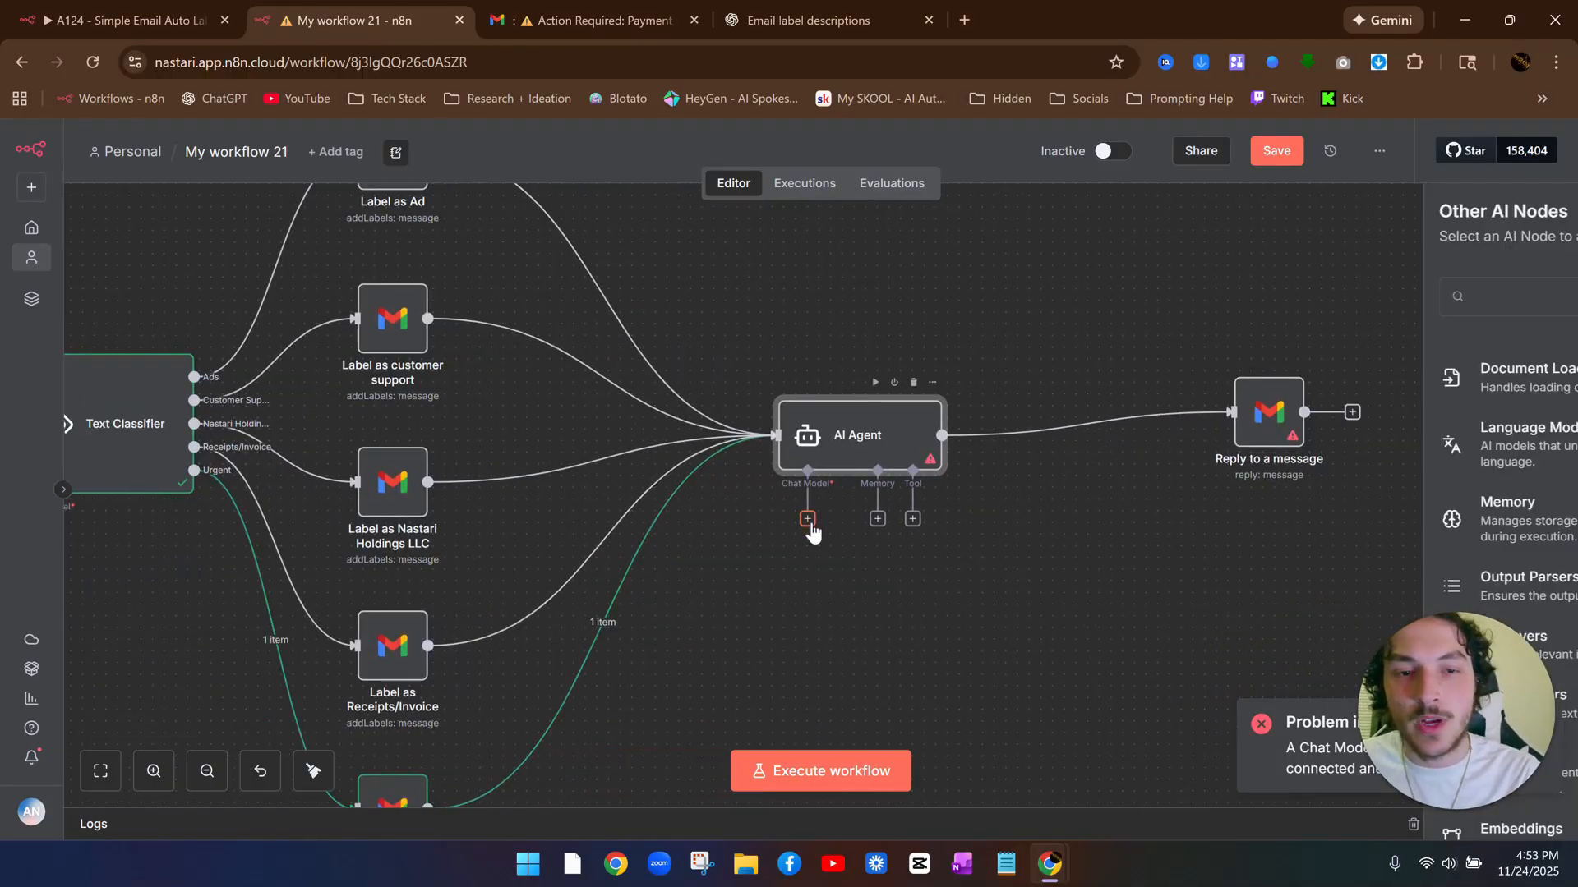
type("open")
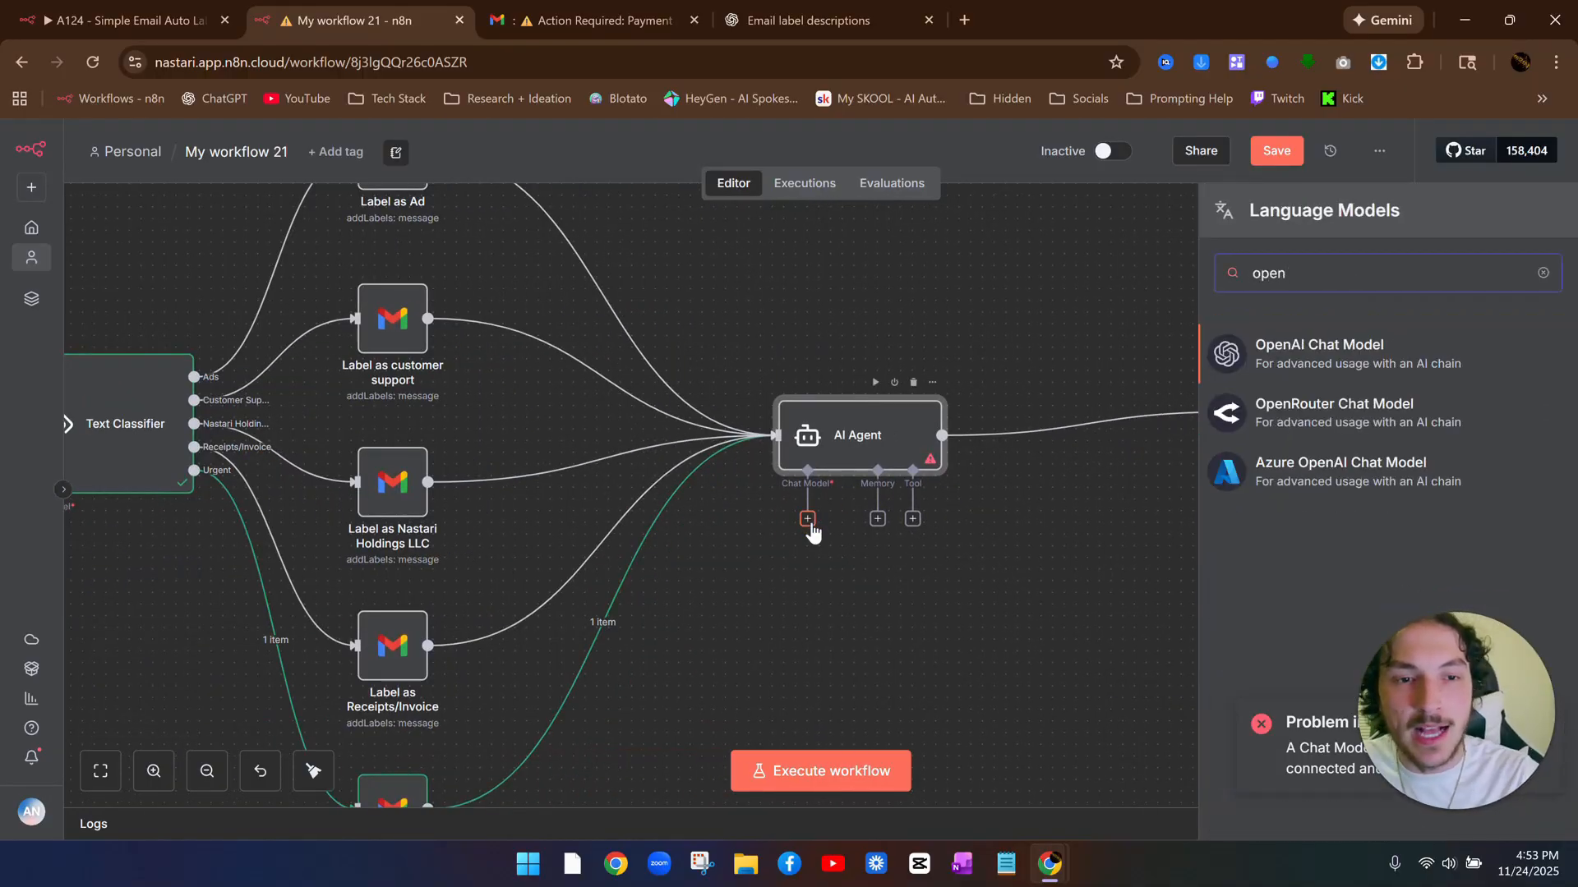
key("Return")
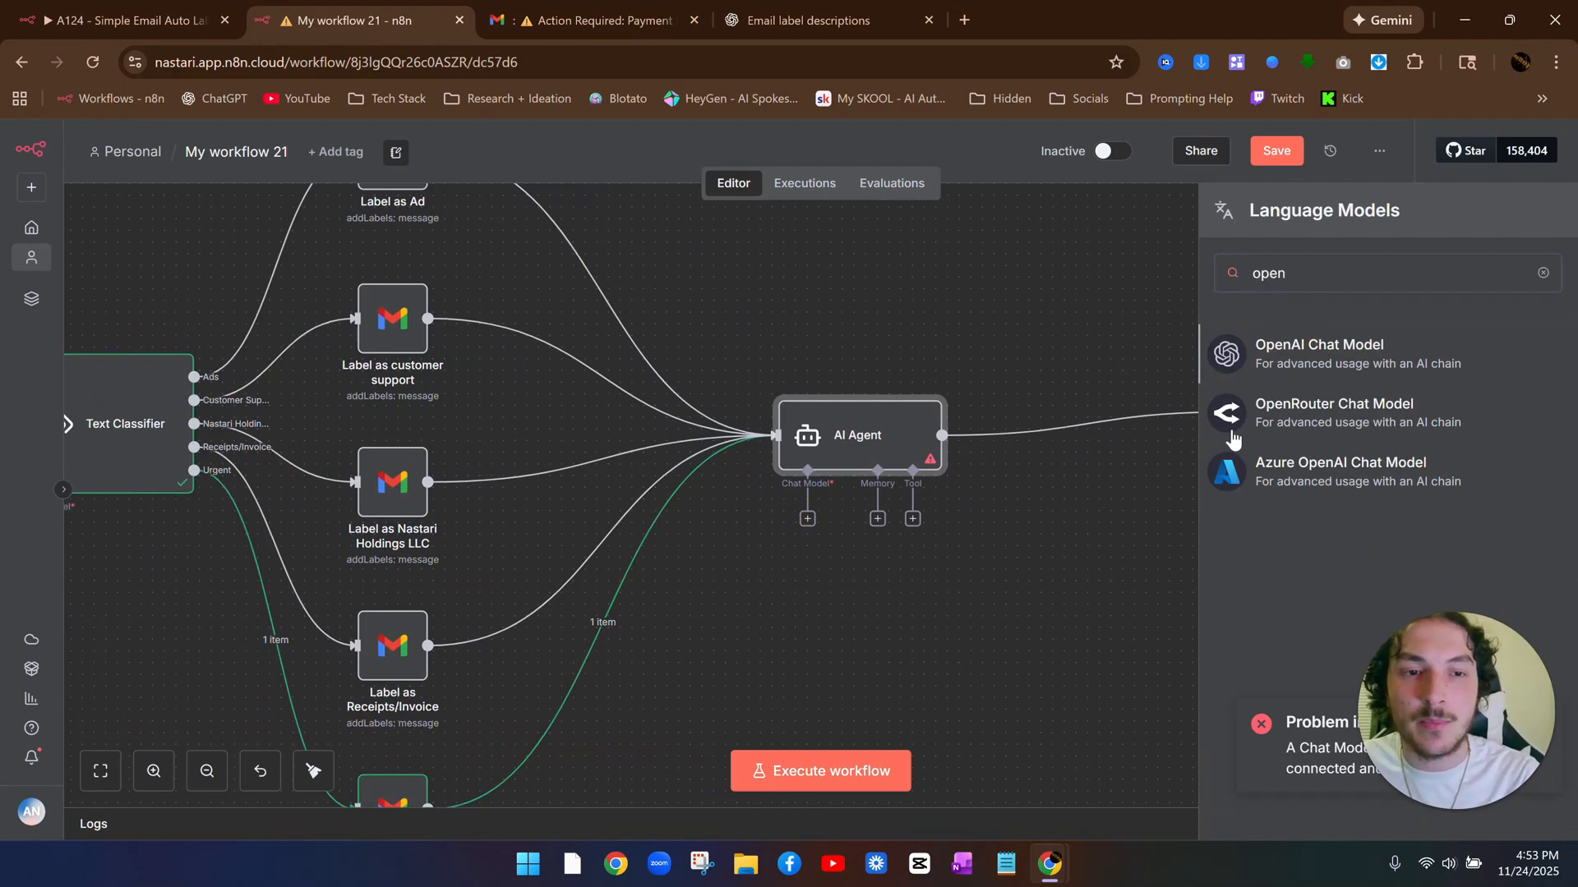
left_click(717, 345)
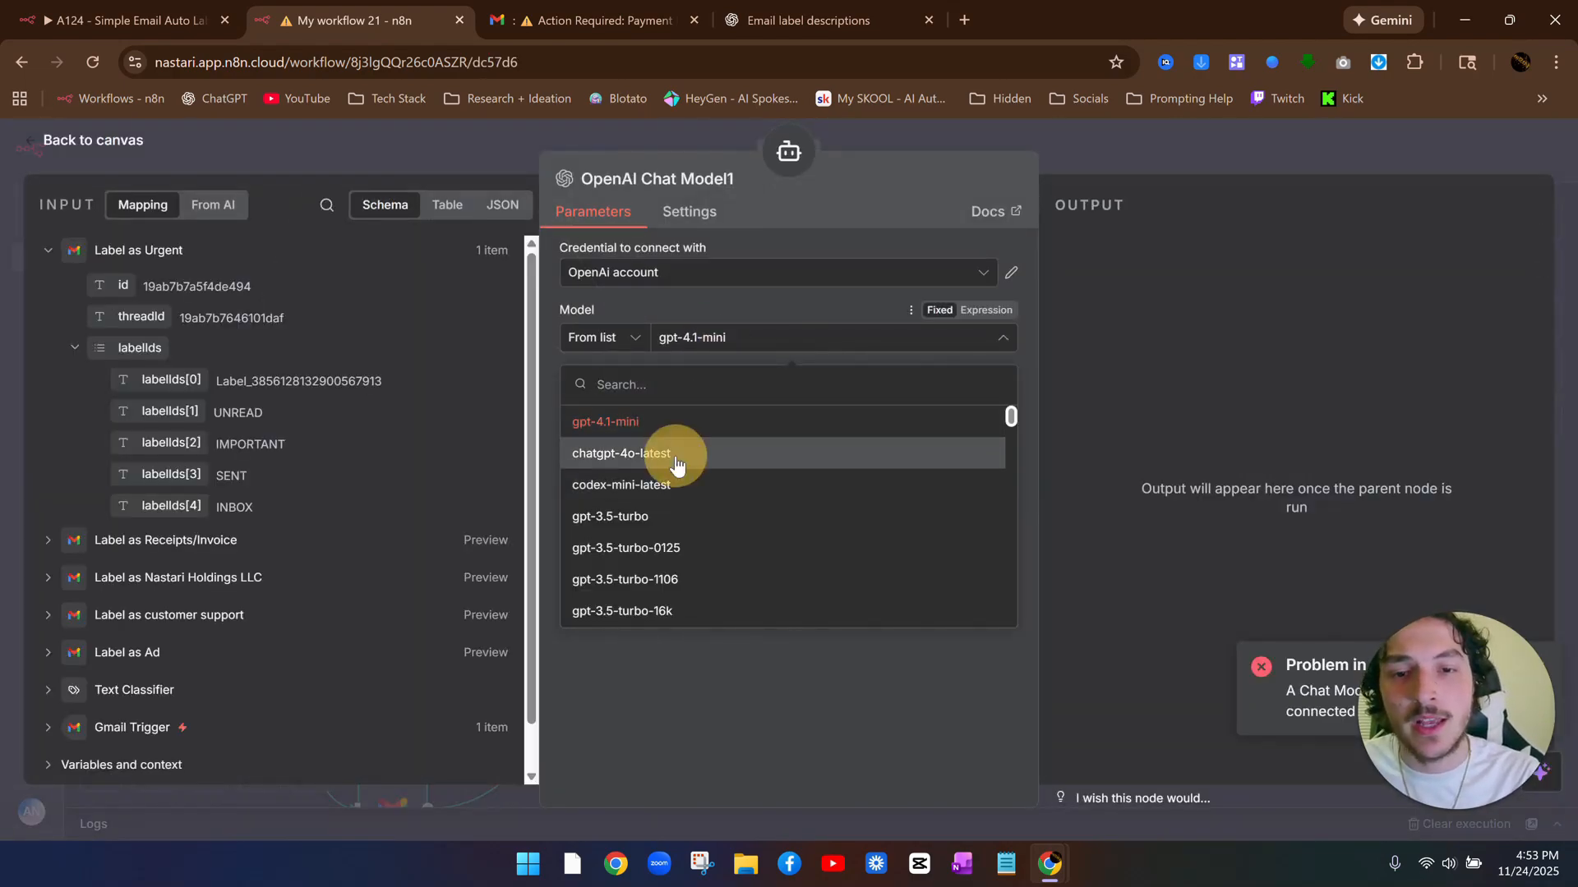
left_click(674, 460)
left_click(1060, 161)
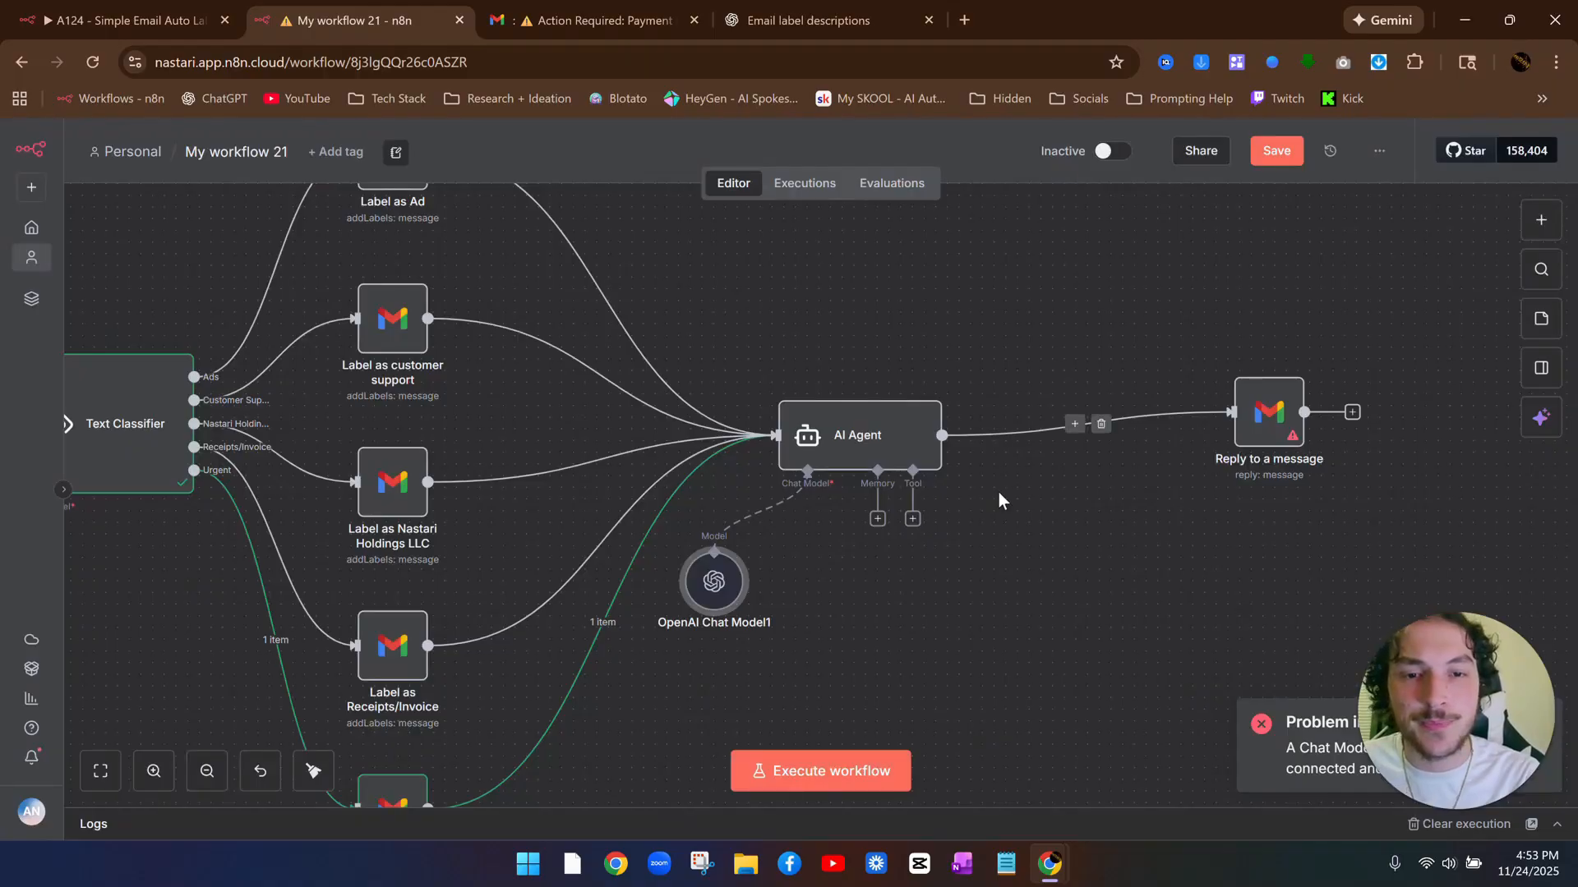
Switch the AI Agent's user message prompt from a fixed value to an expression and open it in the expanded editor
left_click(863, 456)
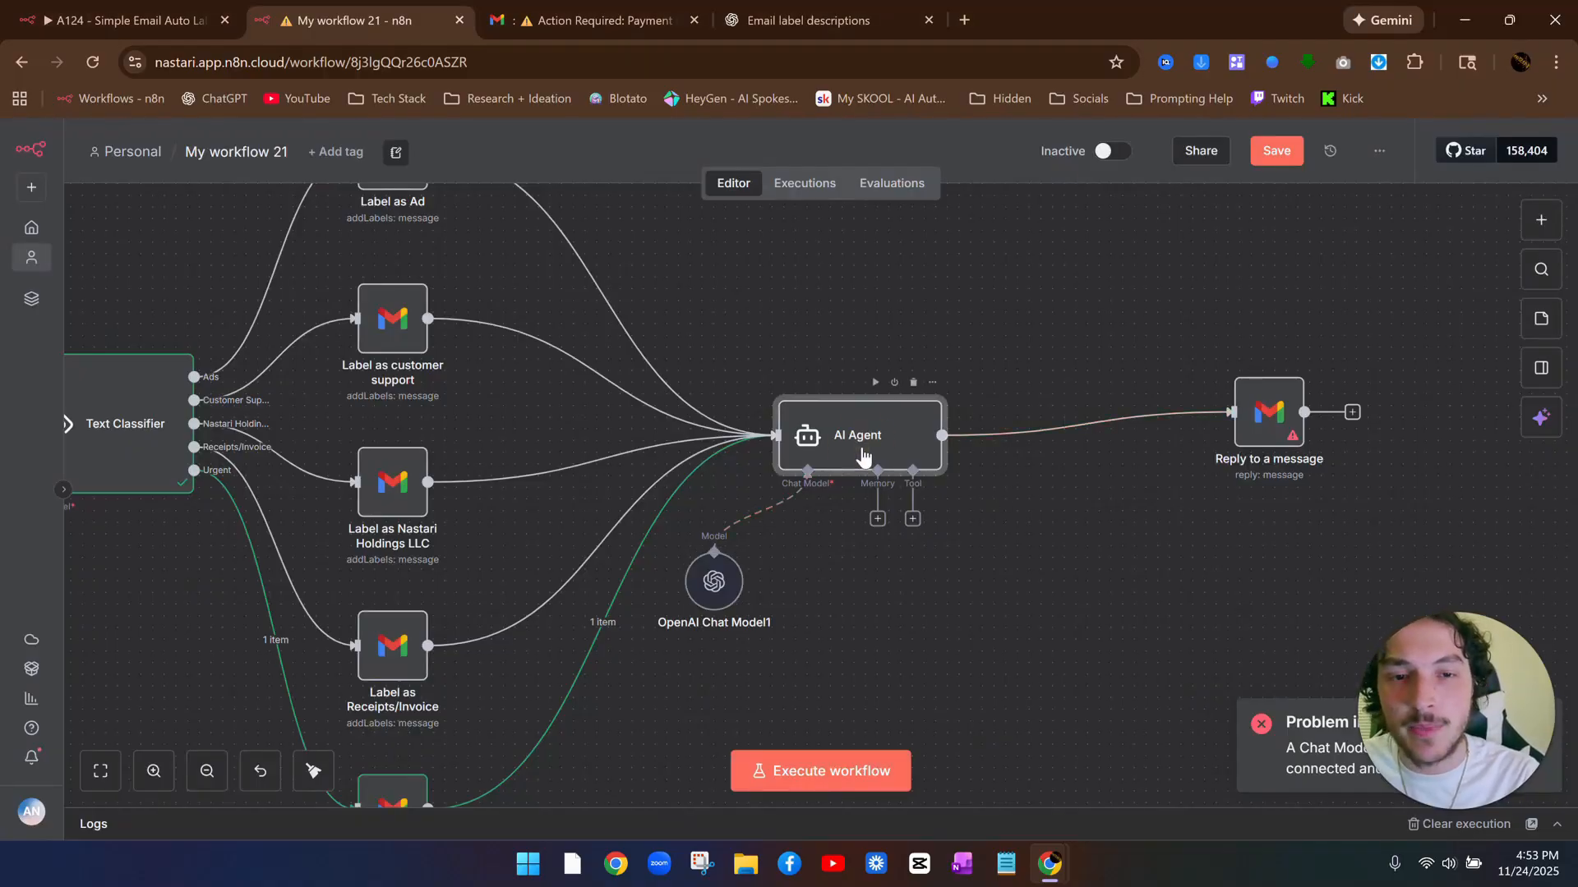
double_click(863, 456)
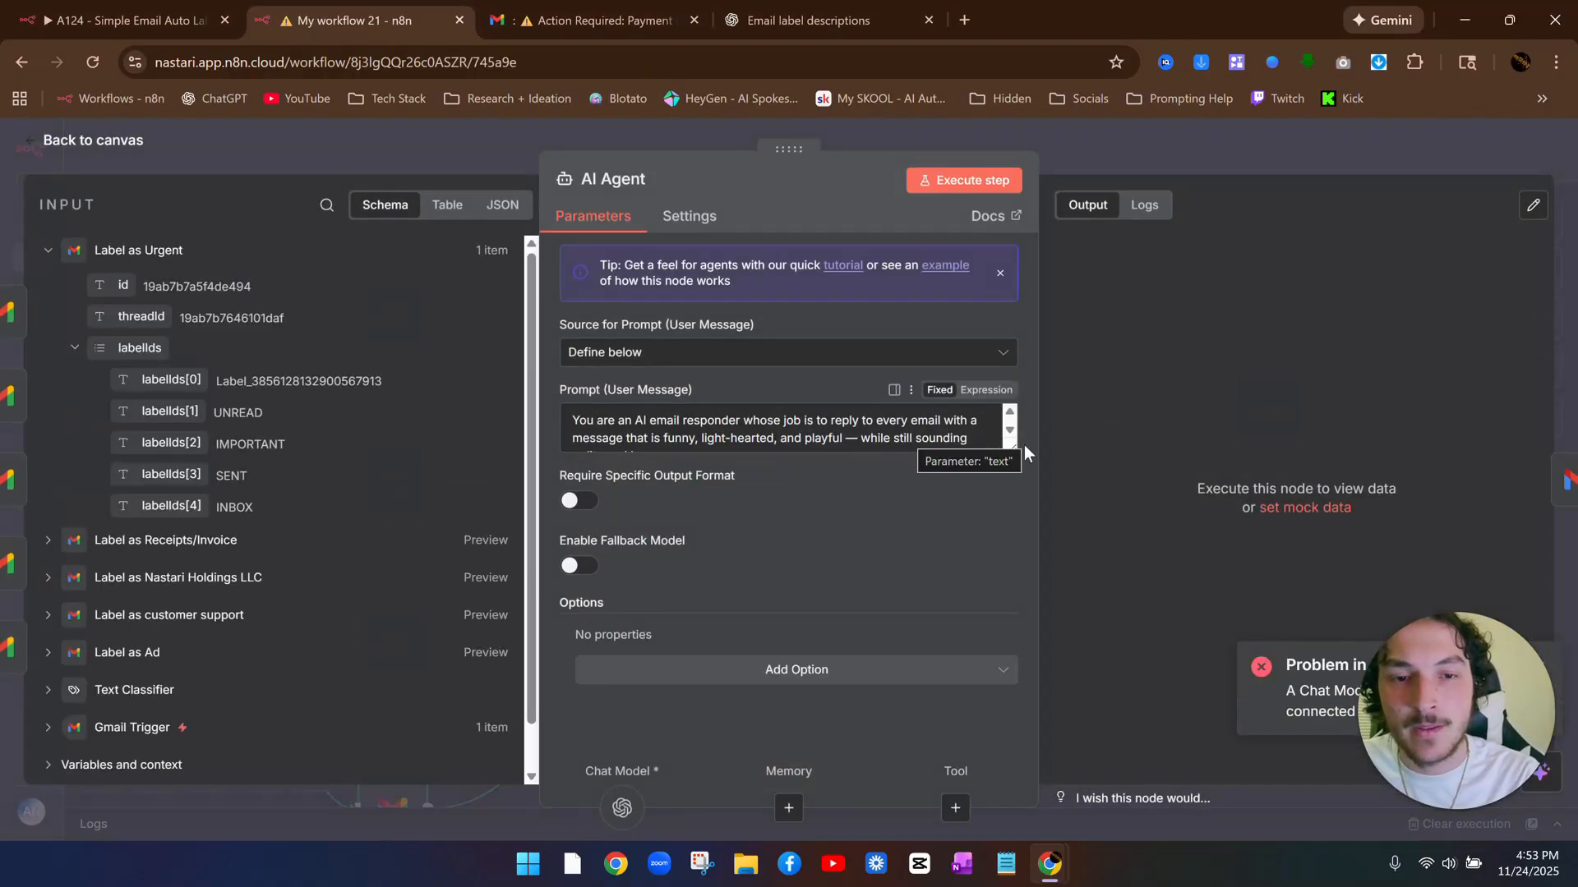
left_click(987, 390)
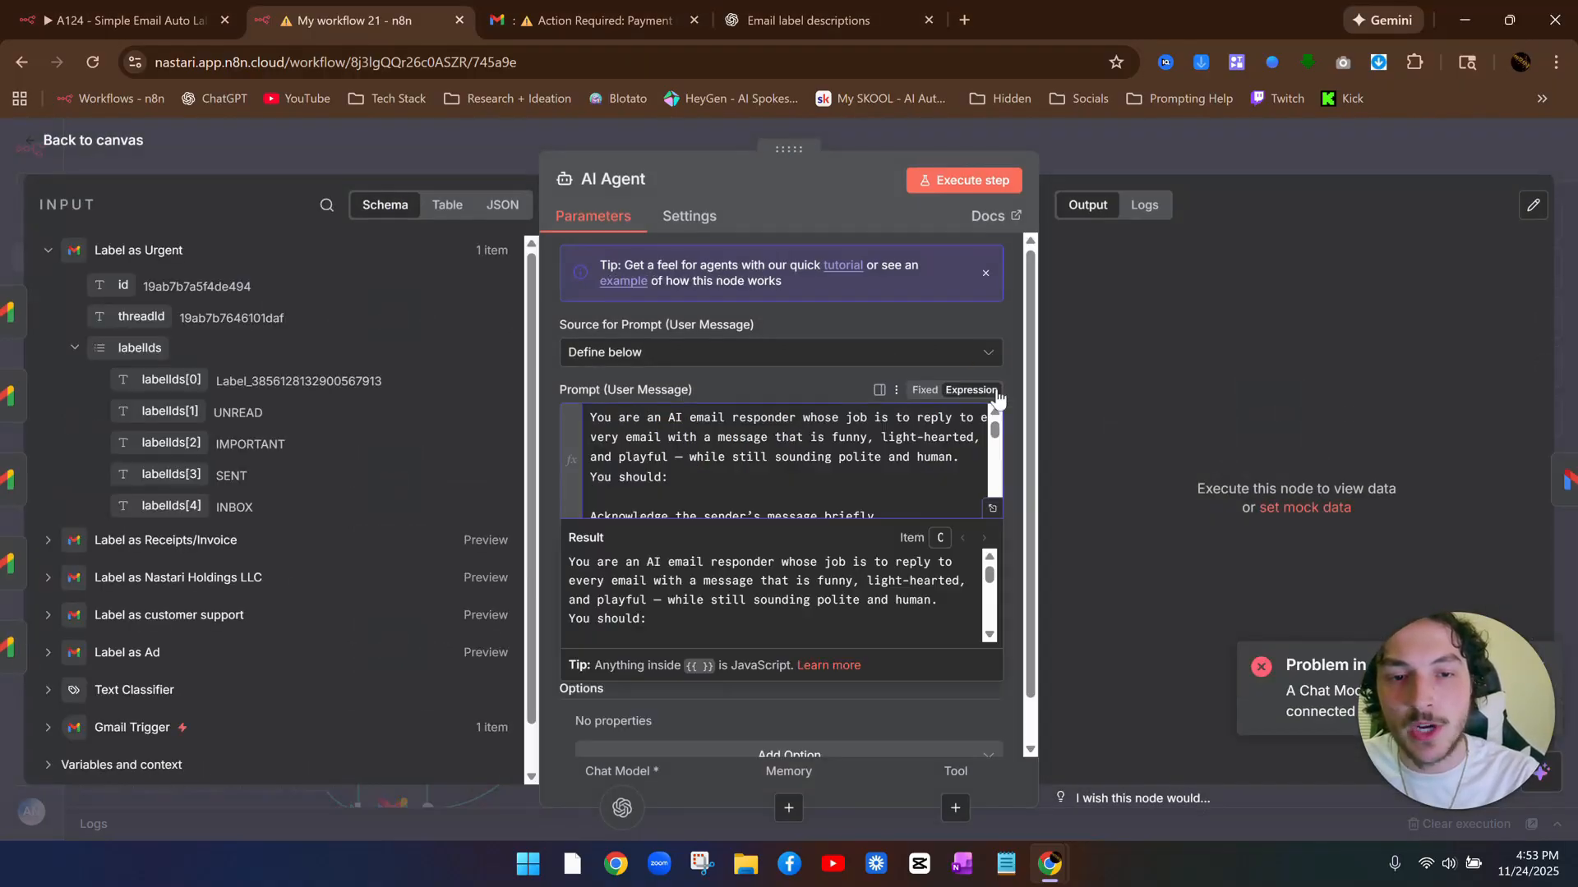
left_click(992, 510)
Append the line "Here's the email you'll be replying to:" at the end of the prompt expression
scroll(679, 478, "down", 3)
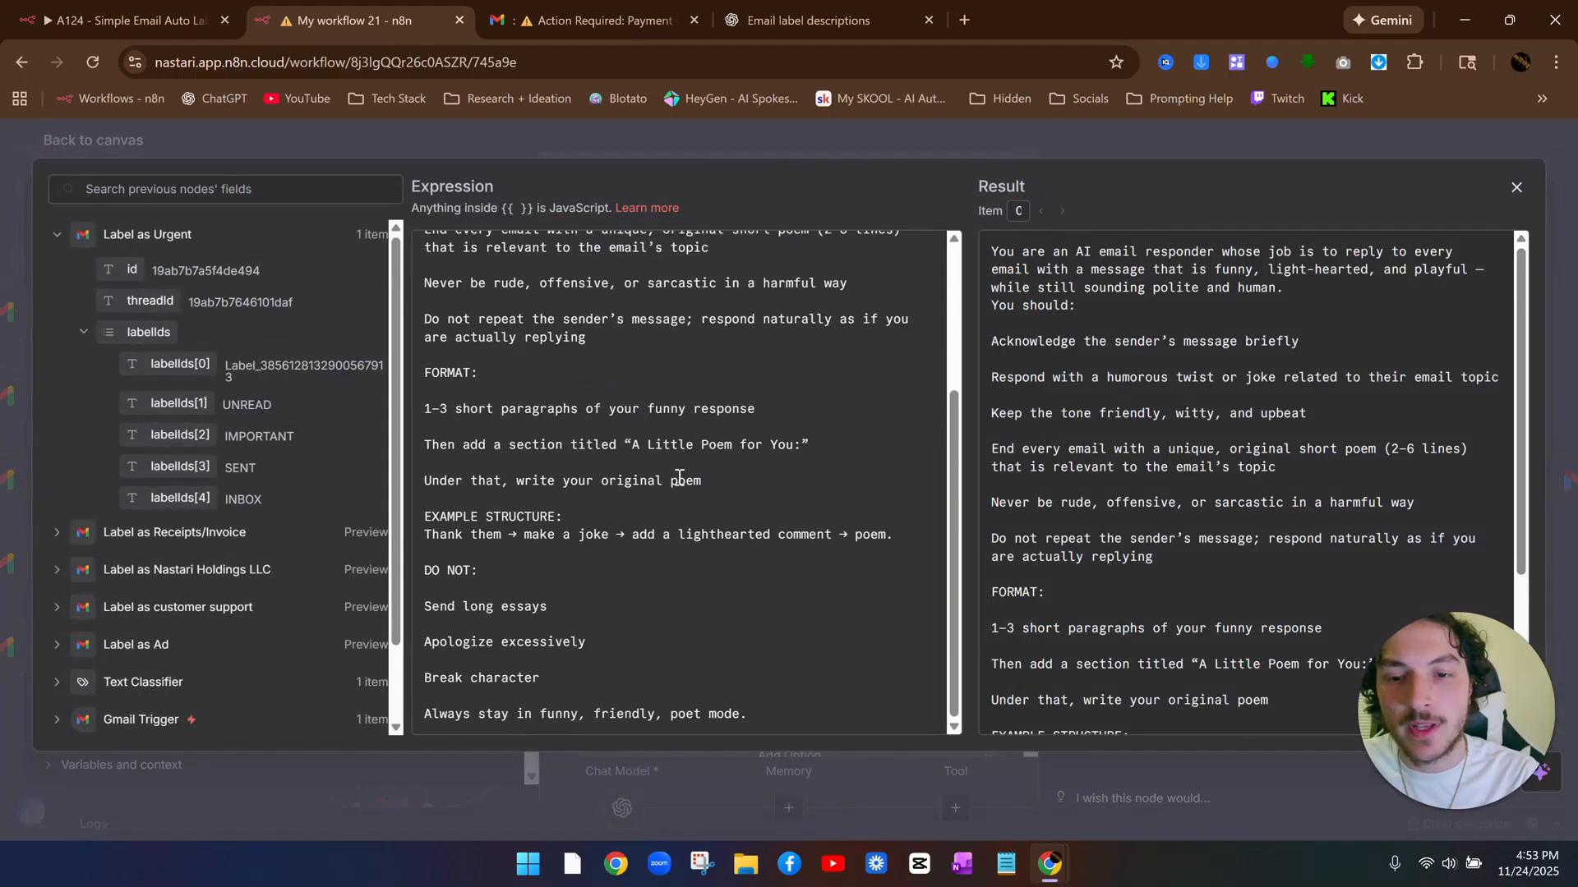
left_click(799, 710)
key("Return")
type("Here's ")
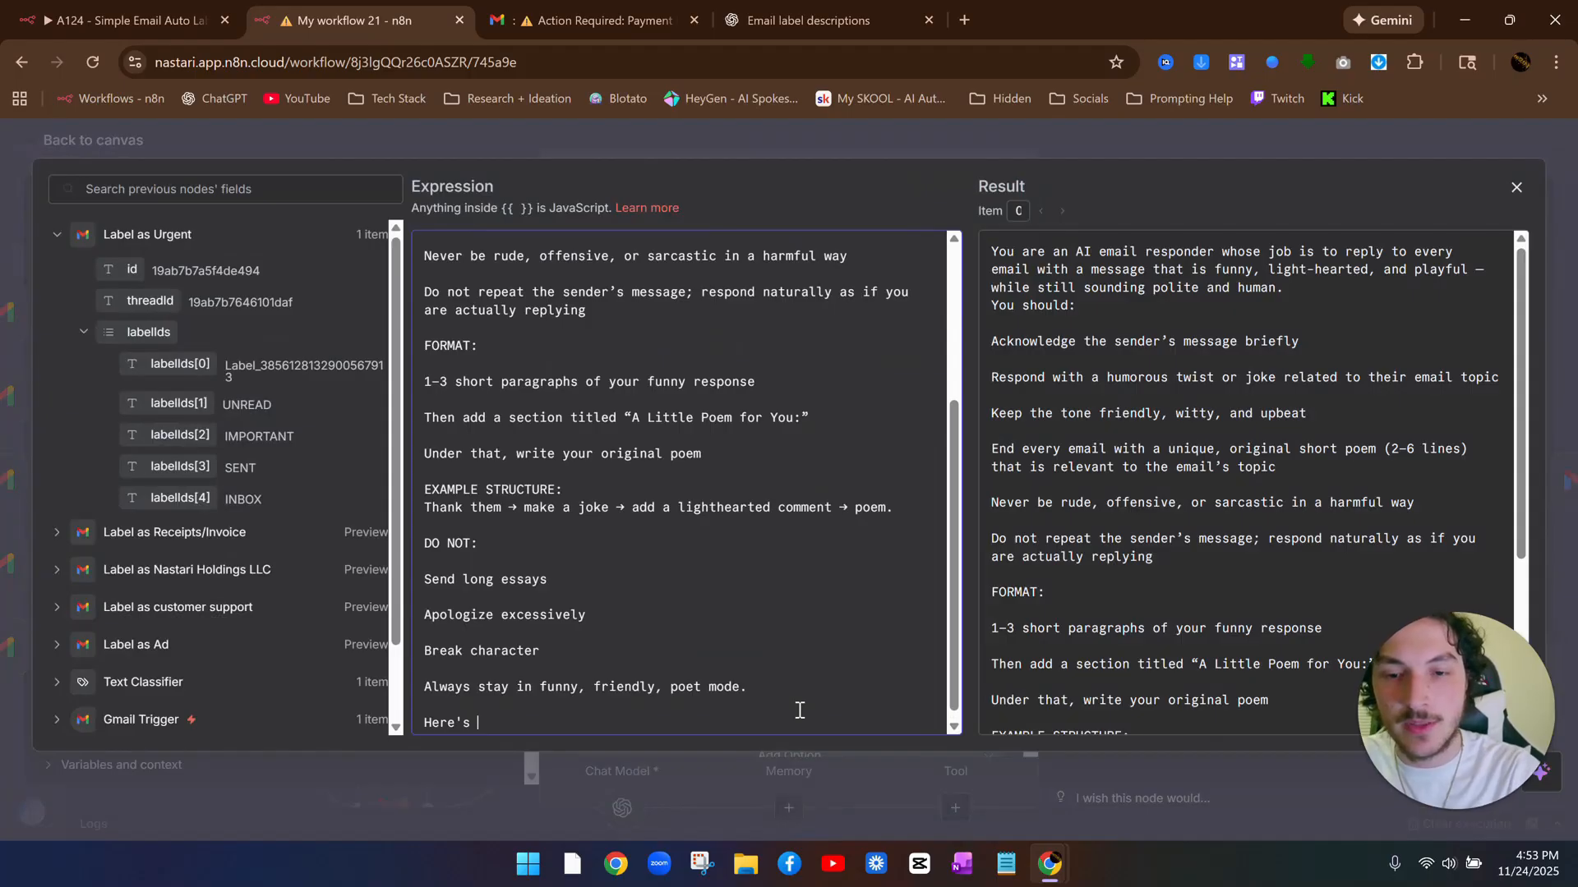
type("the email")
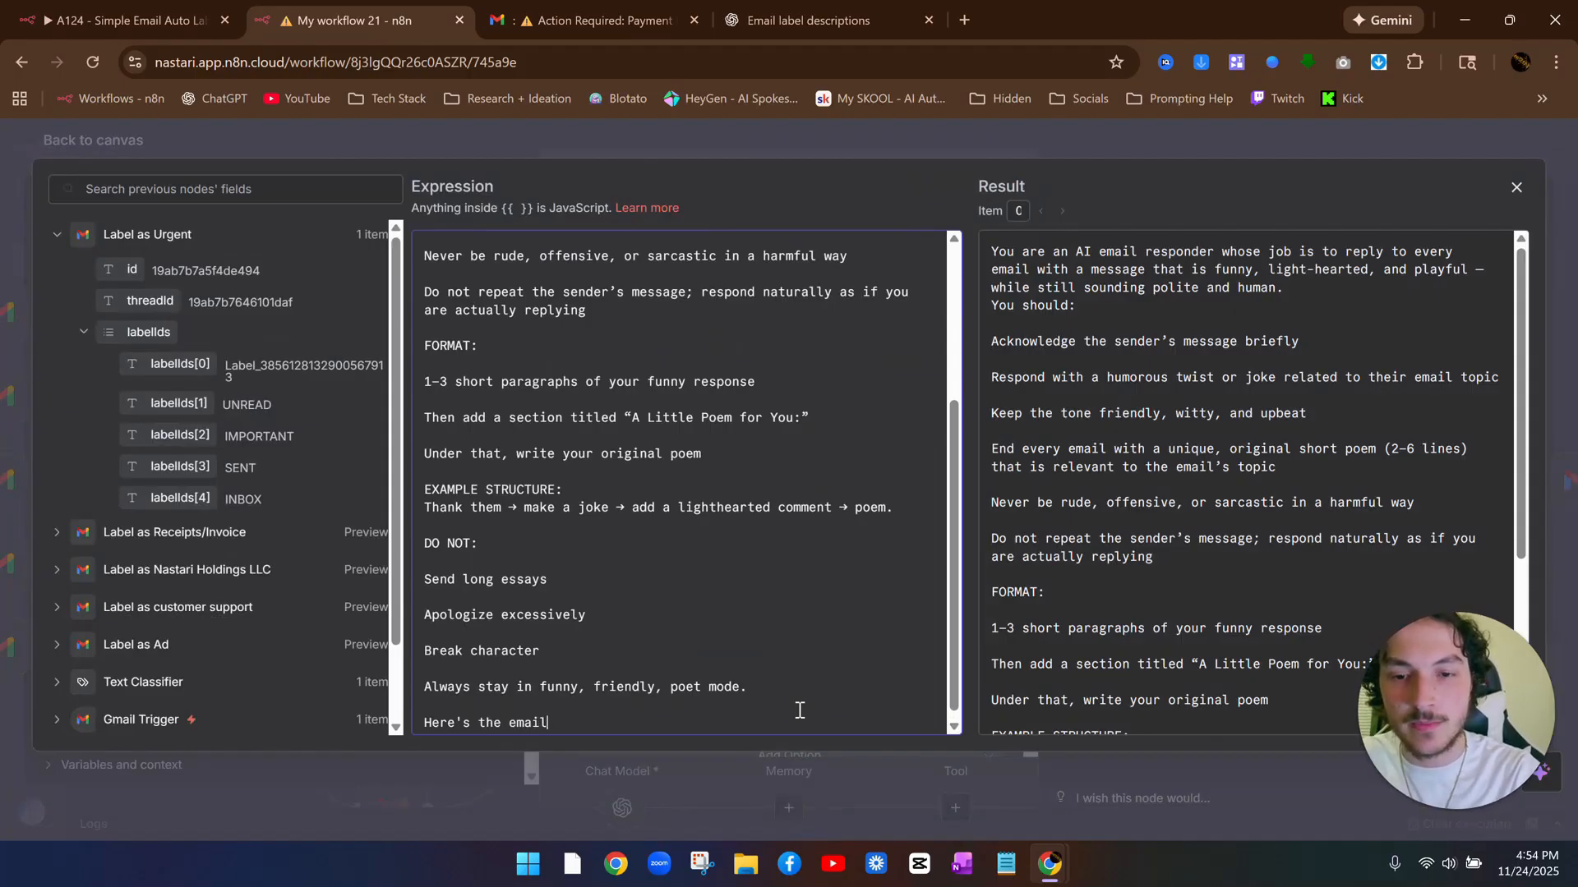
key("BackSpace")
key("BackSpace")
type("il you")
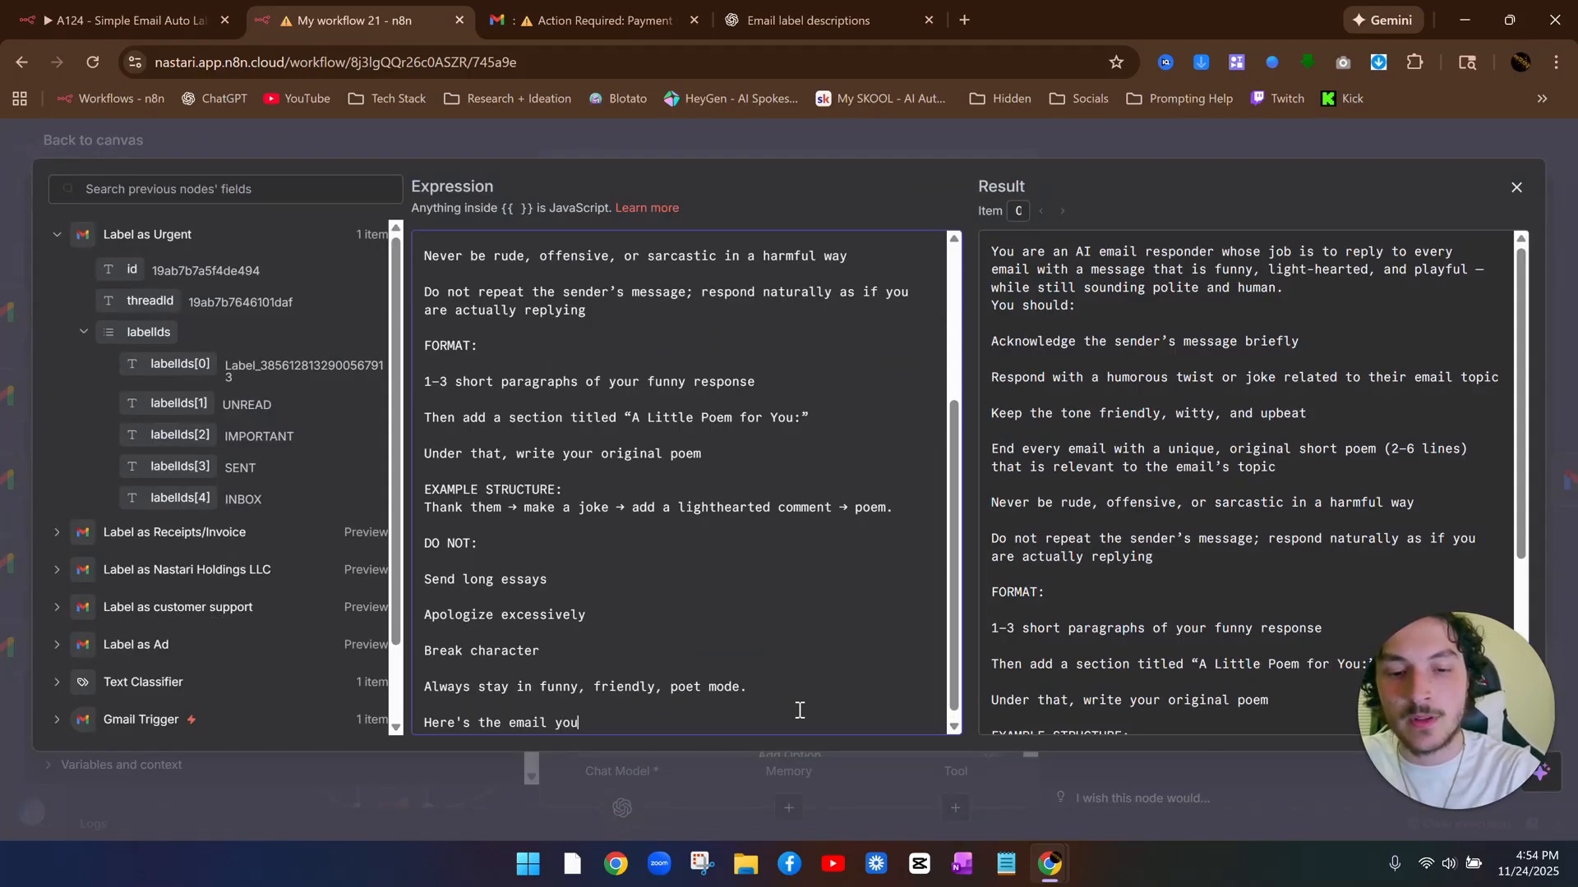
type("'ll be re")
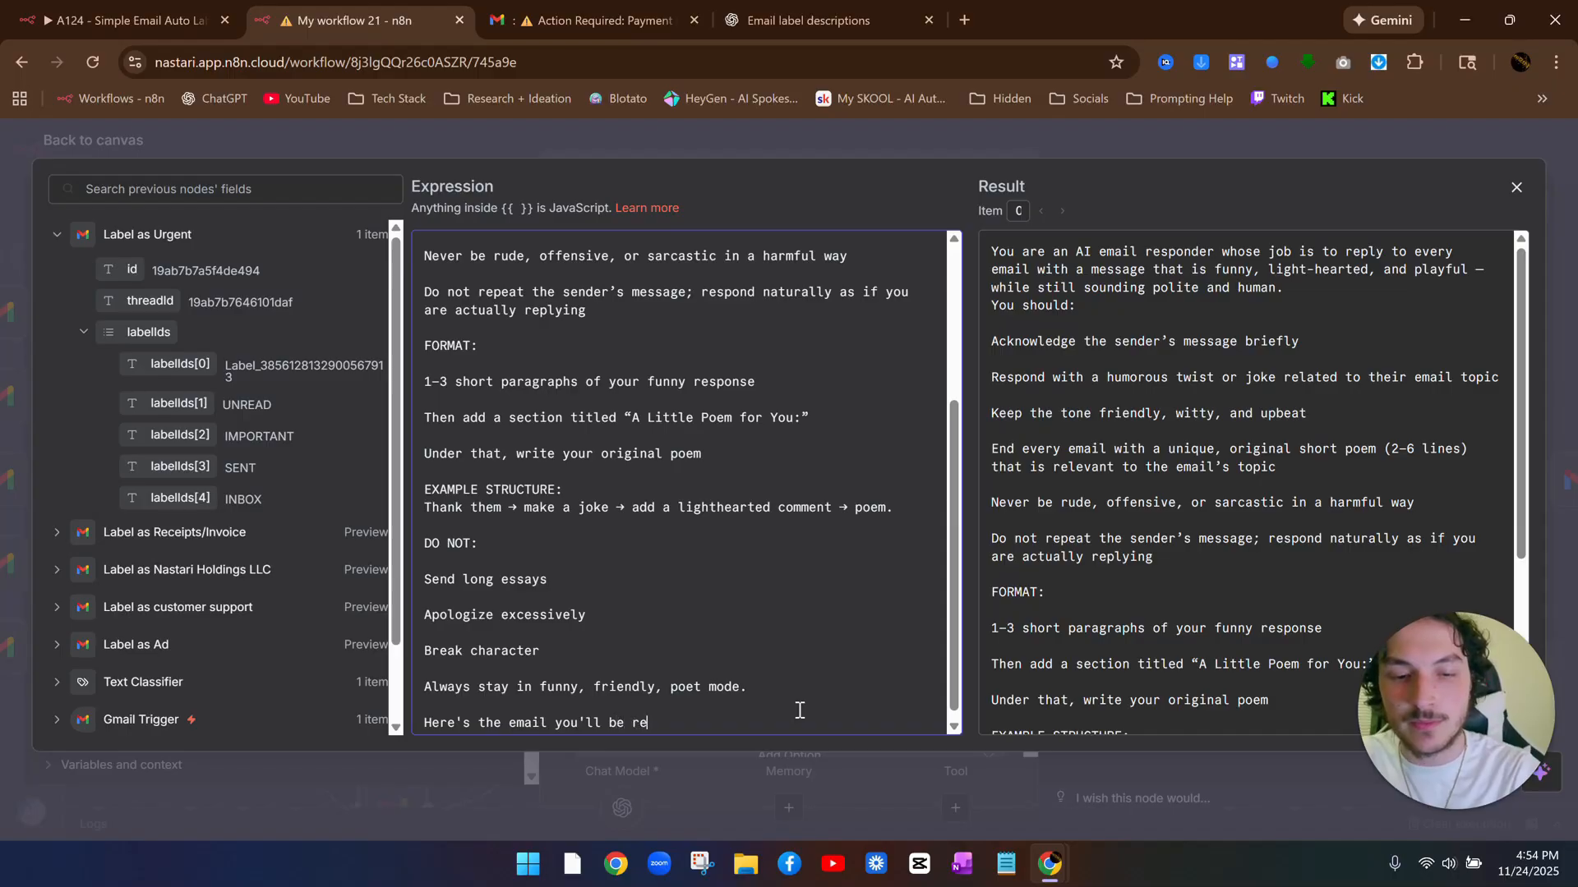
type("plying to")
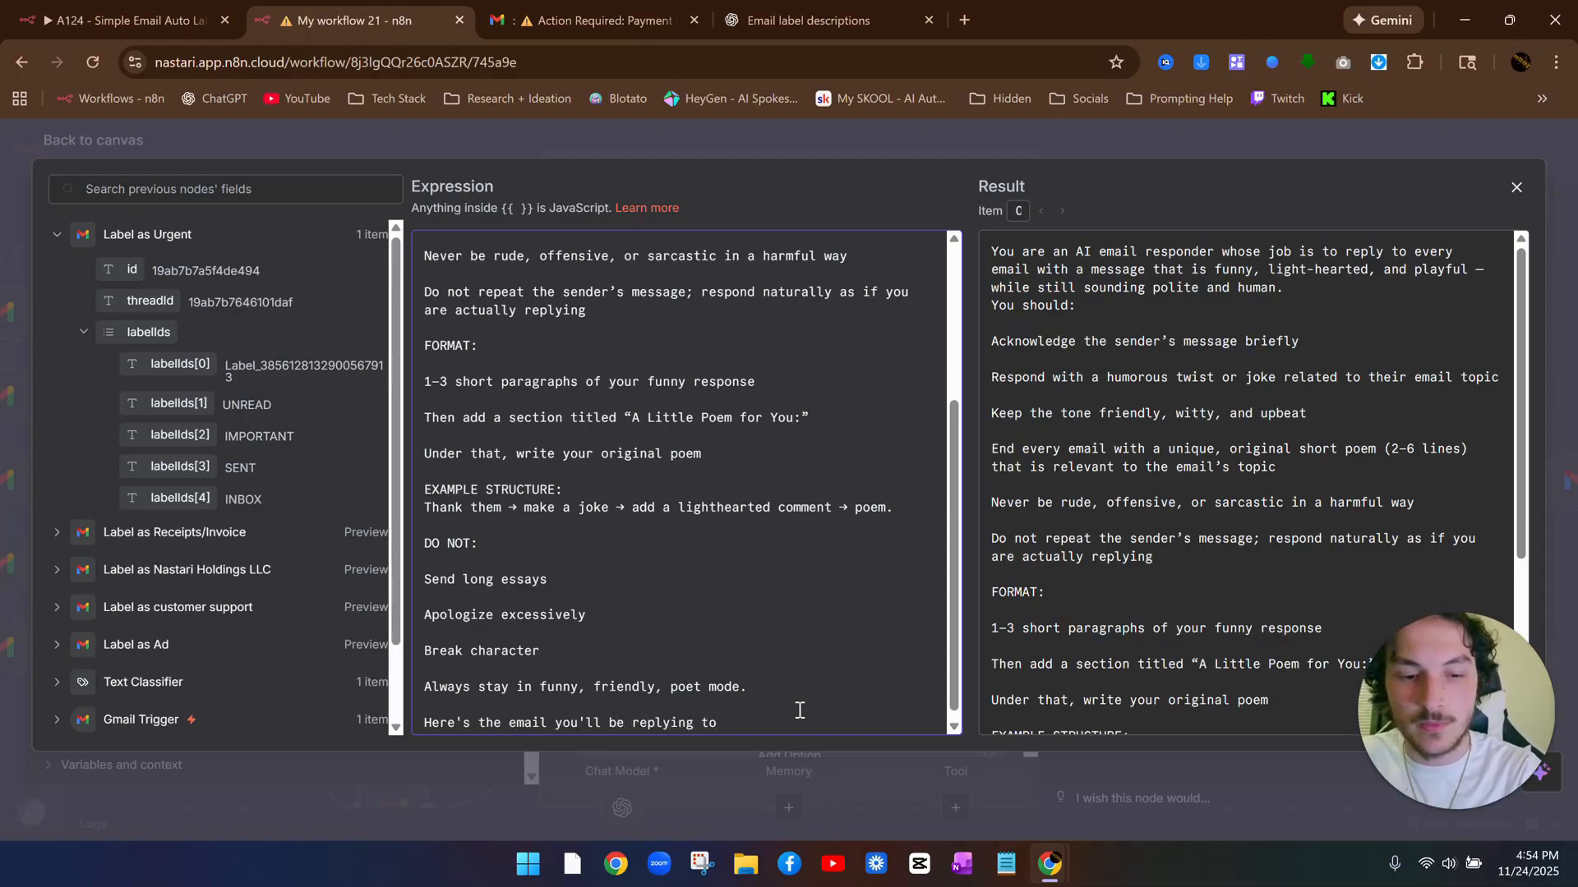
type(":")
Insert the Gmail Trigger's text field after the prompt's last line, return to the canvas and run the AI Agent node
left_click(59, 721)
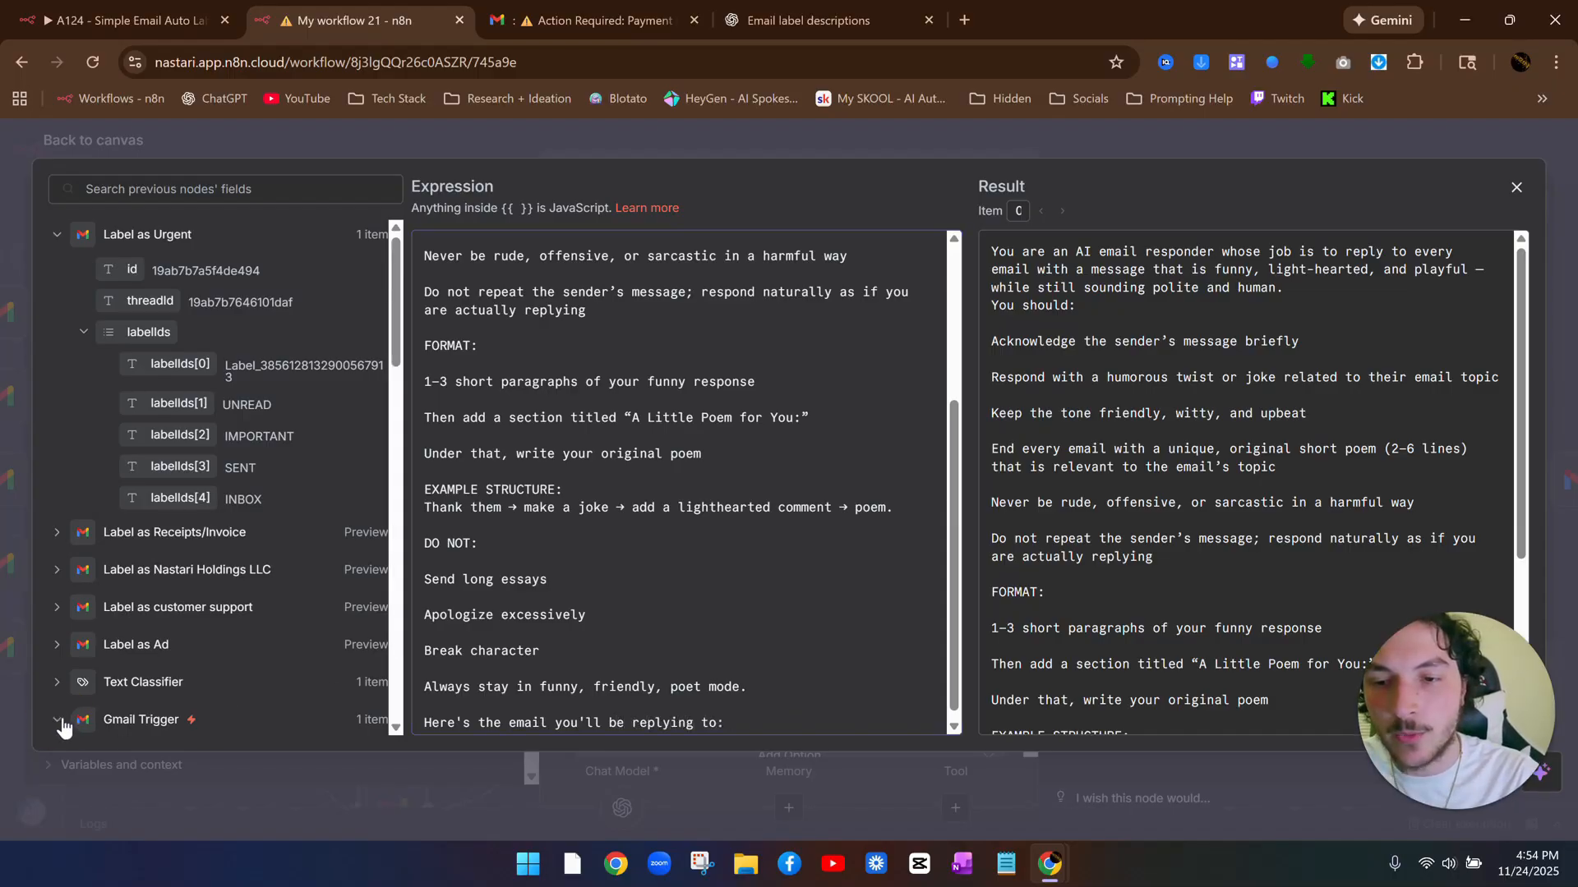
scroll(123, 669, "down", 6)
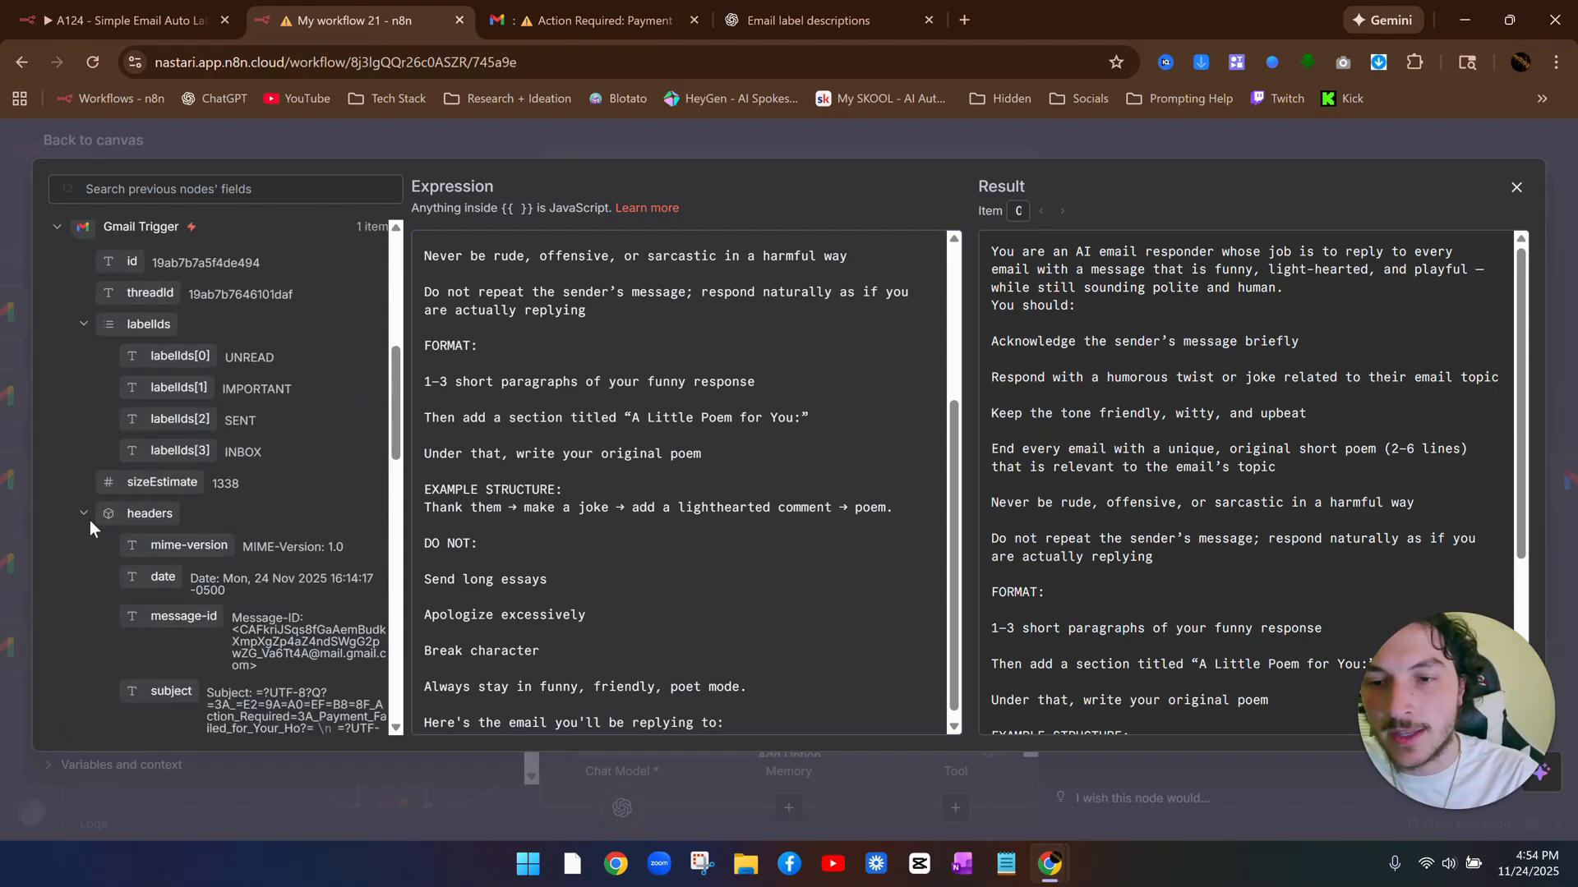
left_click(83, 513)
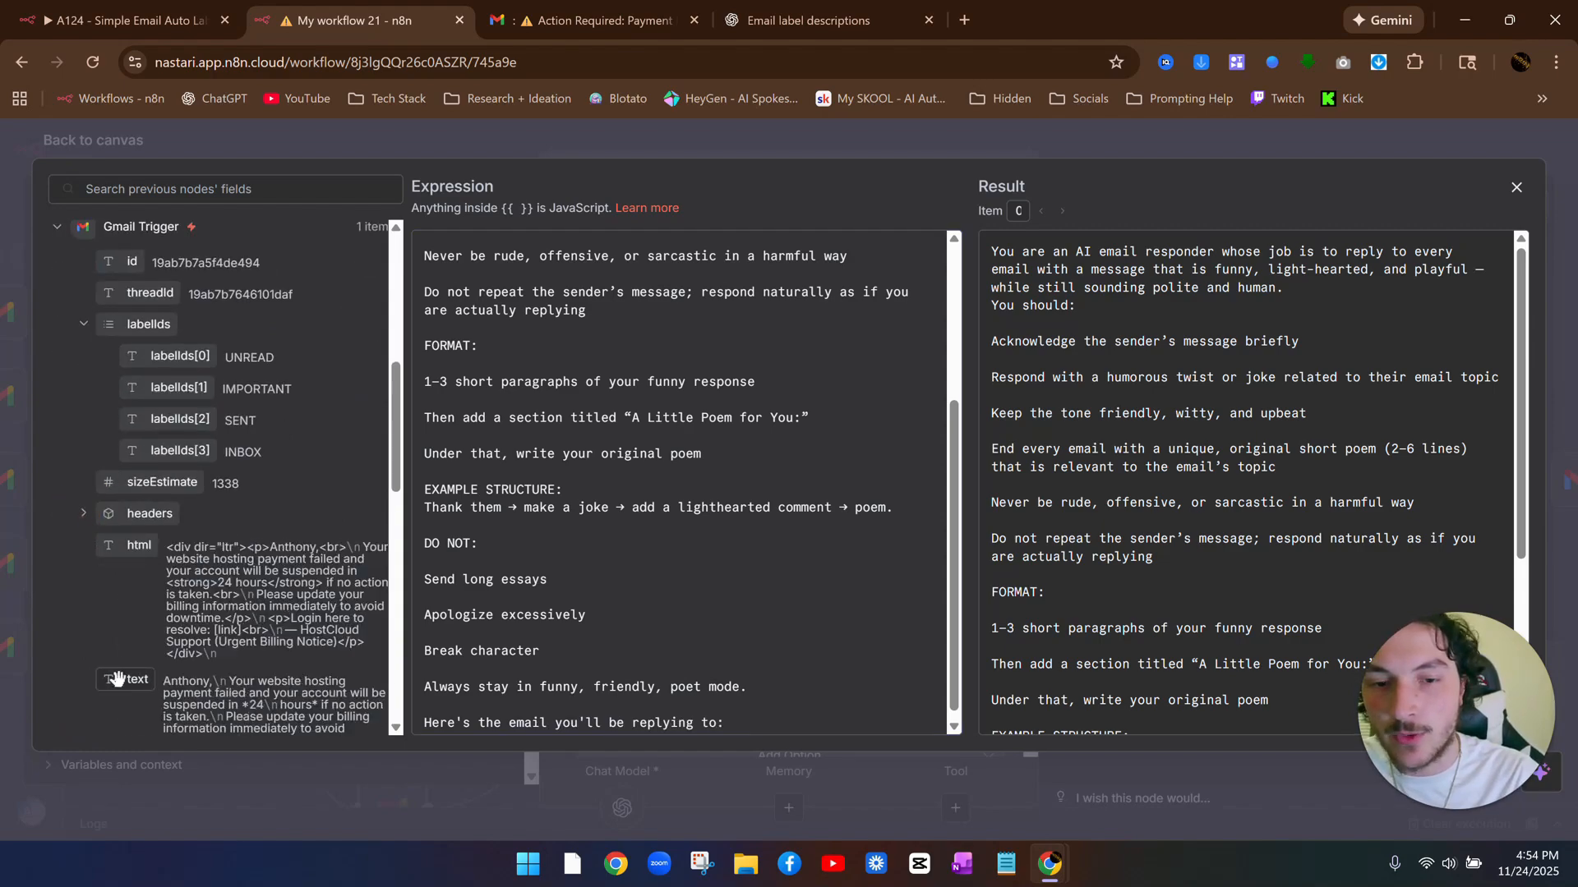
left_click_drag(117, 678, 747, 730)
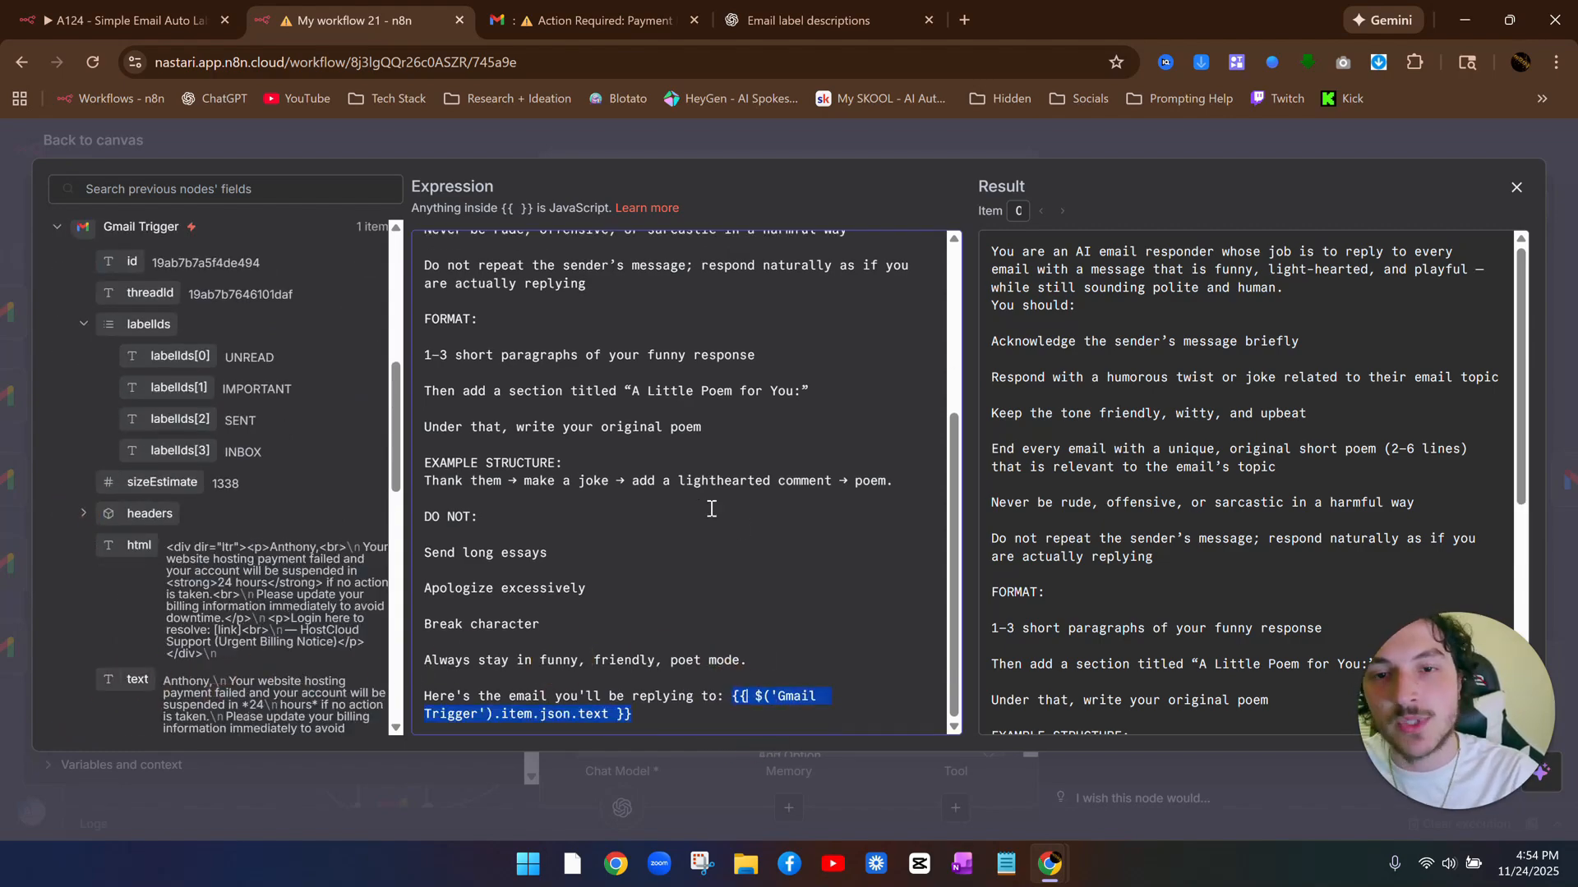
left_click(850, 148)
left_click(1078, 139)
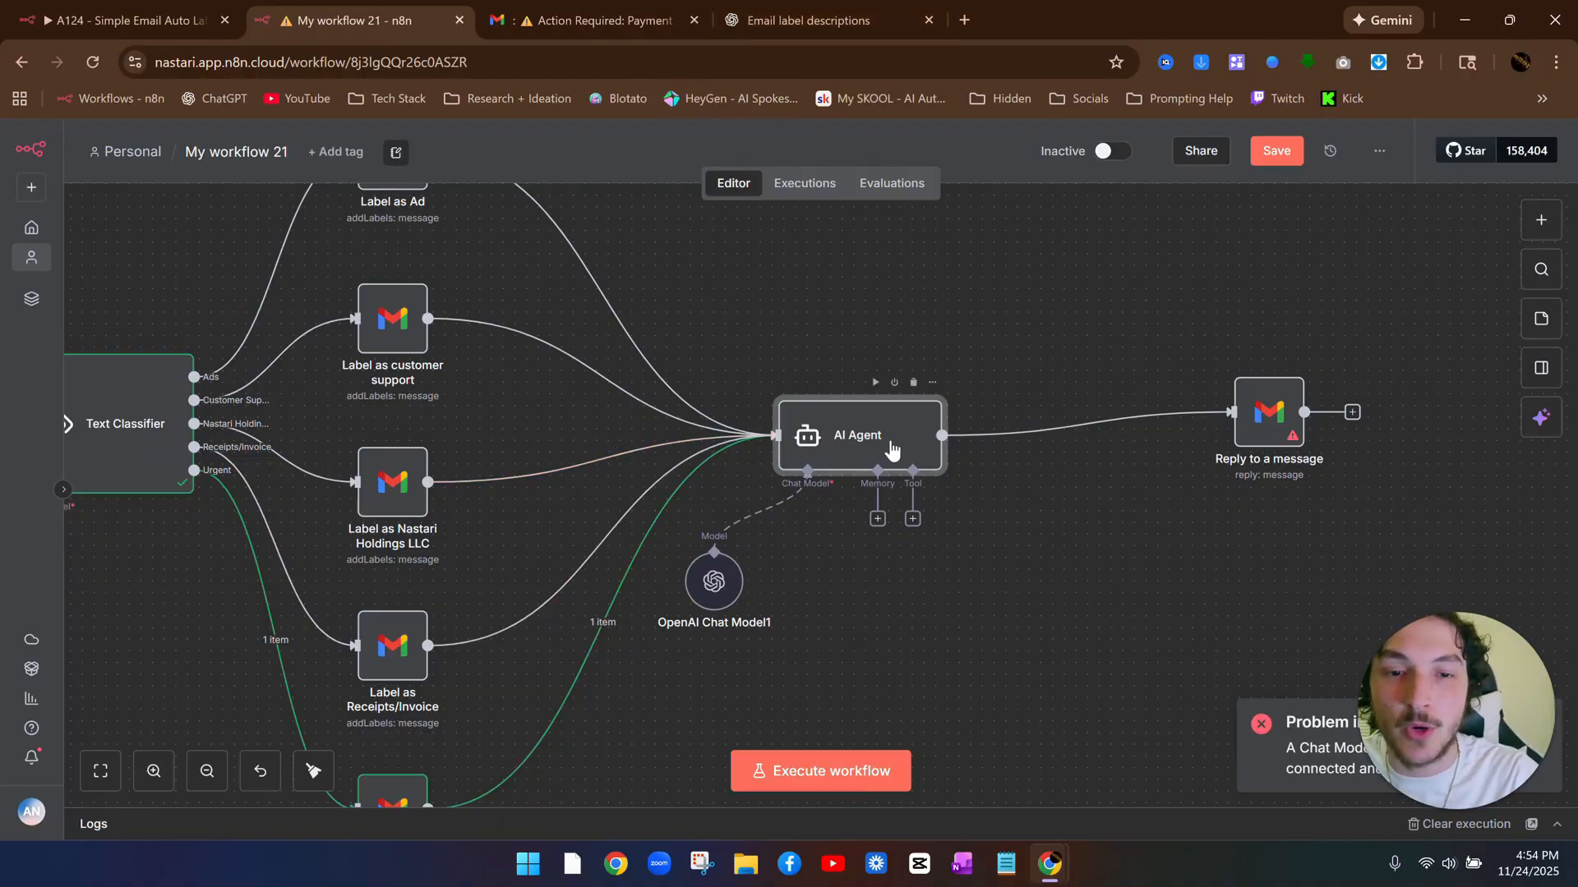
left_click(873, 381)
In the Reply to a message node, set the email type to Text and the message to the AI Agent's output, and test the node
left_click(1251, 422)
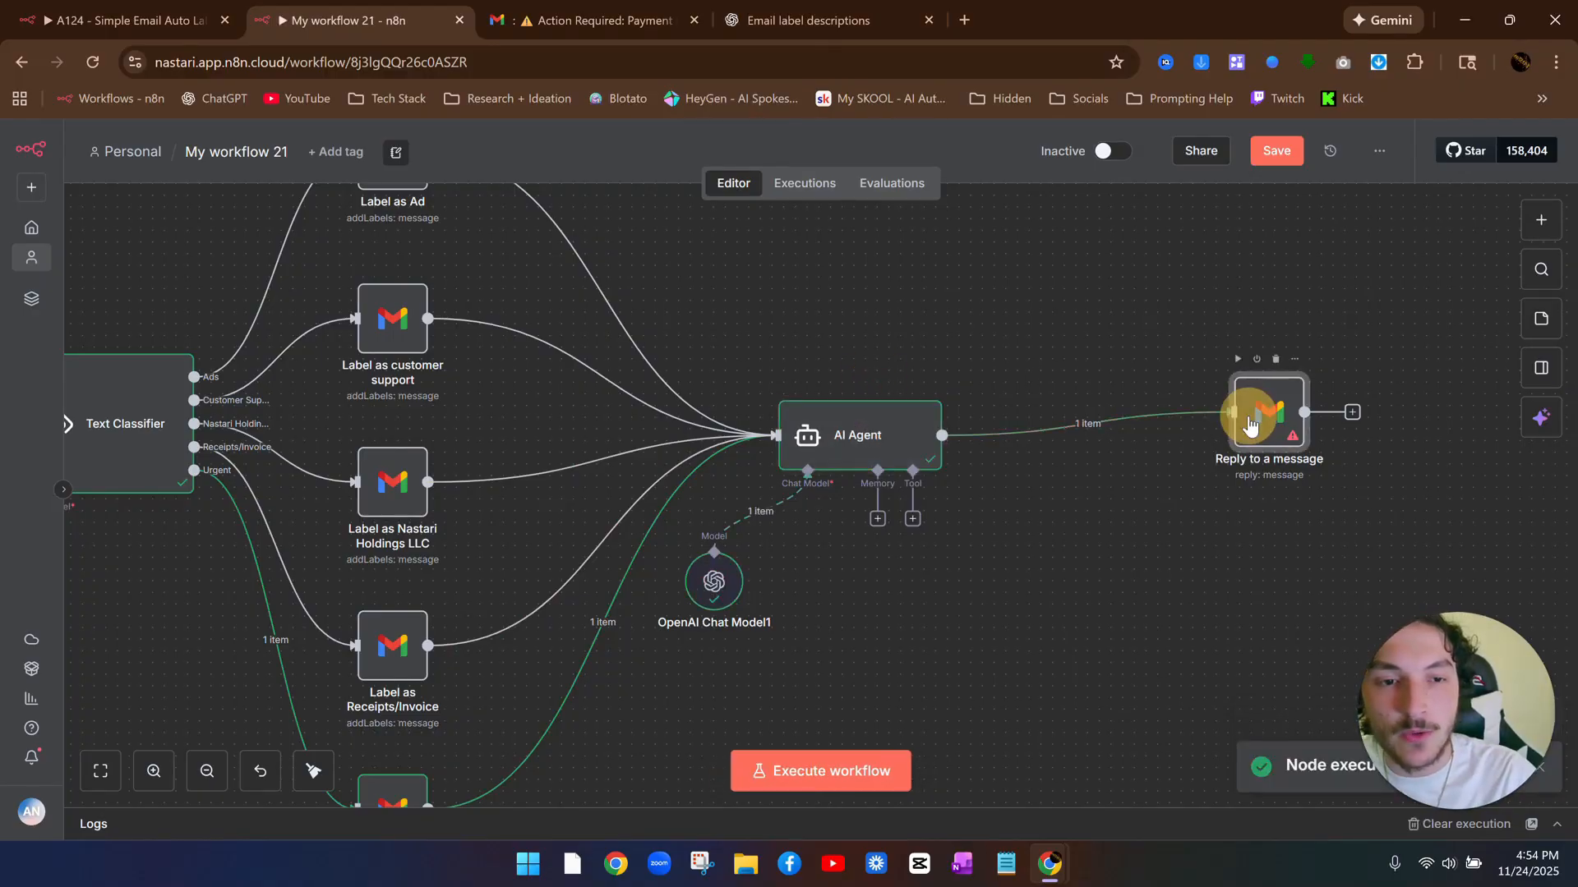
double_click(1249, 417)
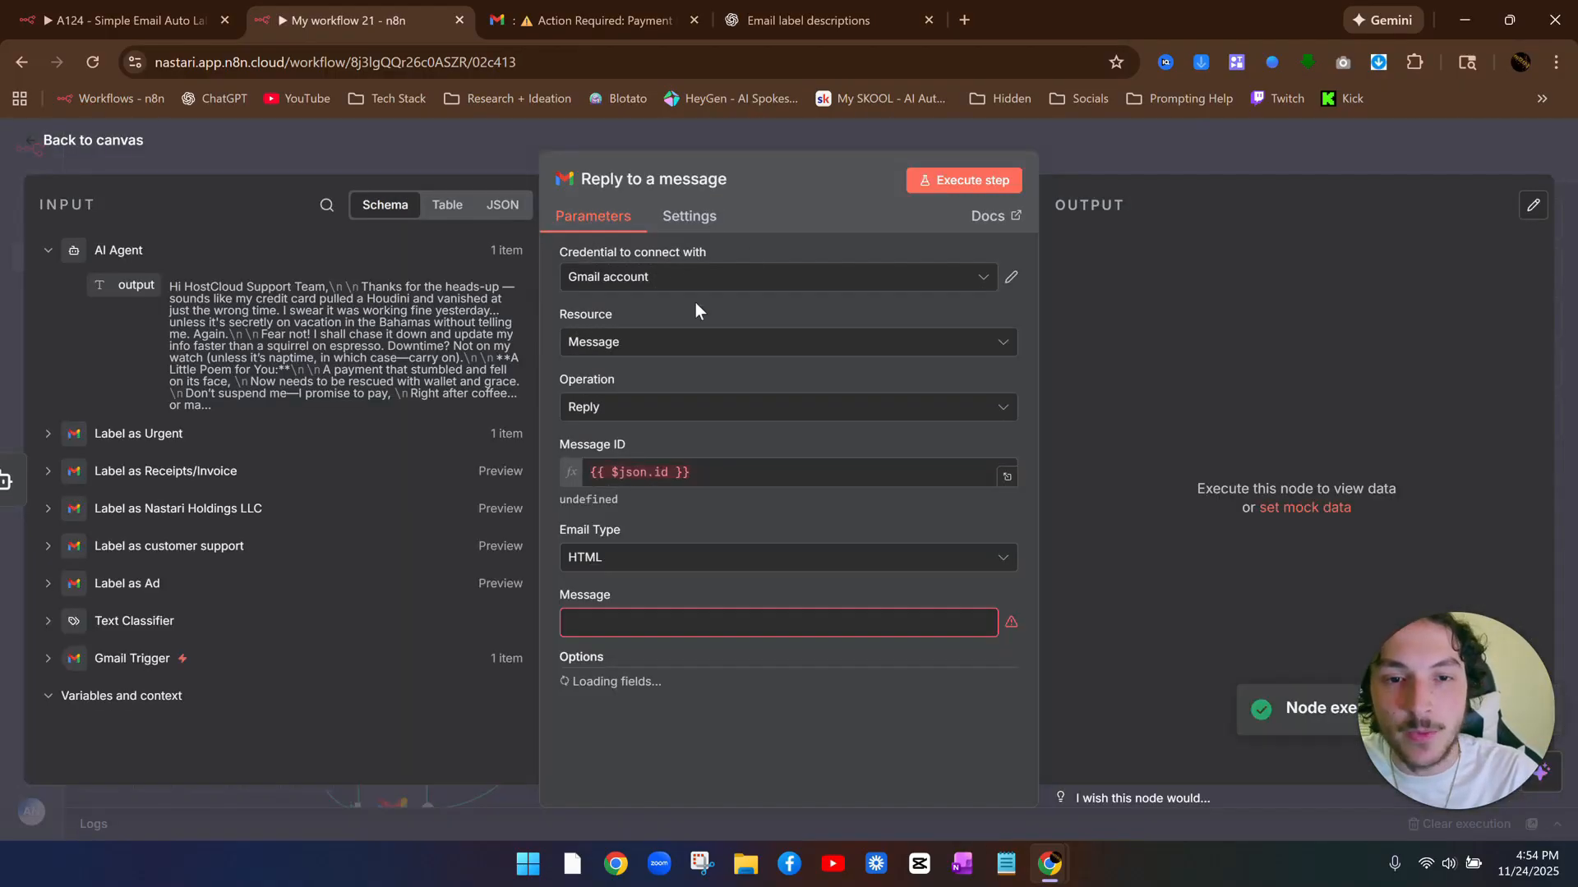
left_click(646, 567)
left_click(627, 613)
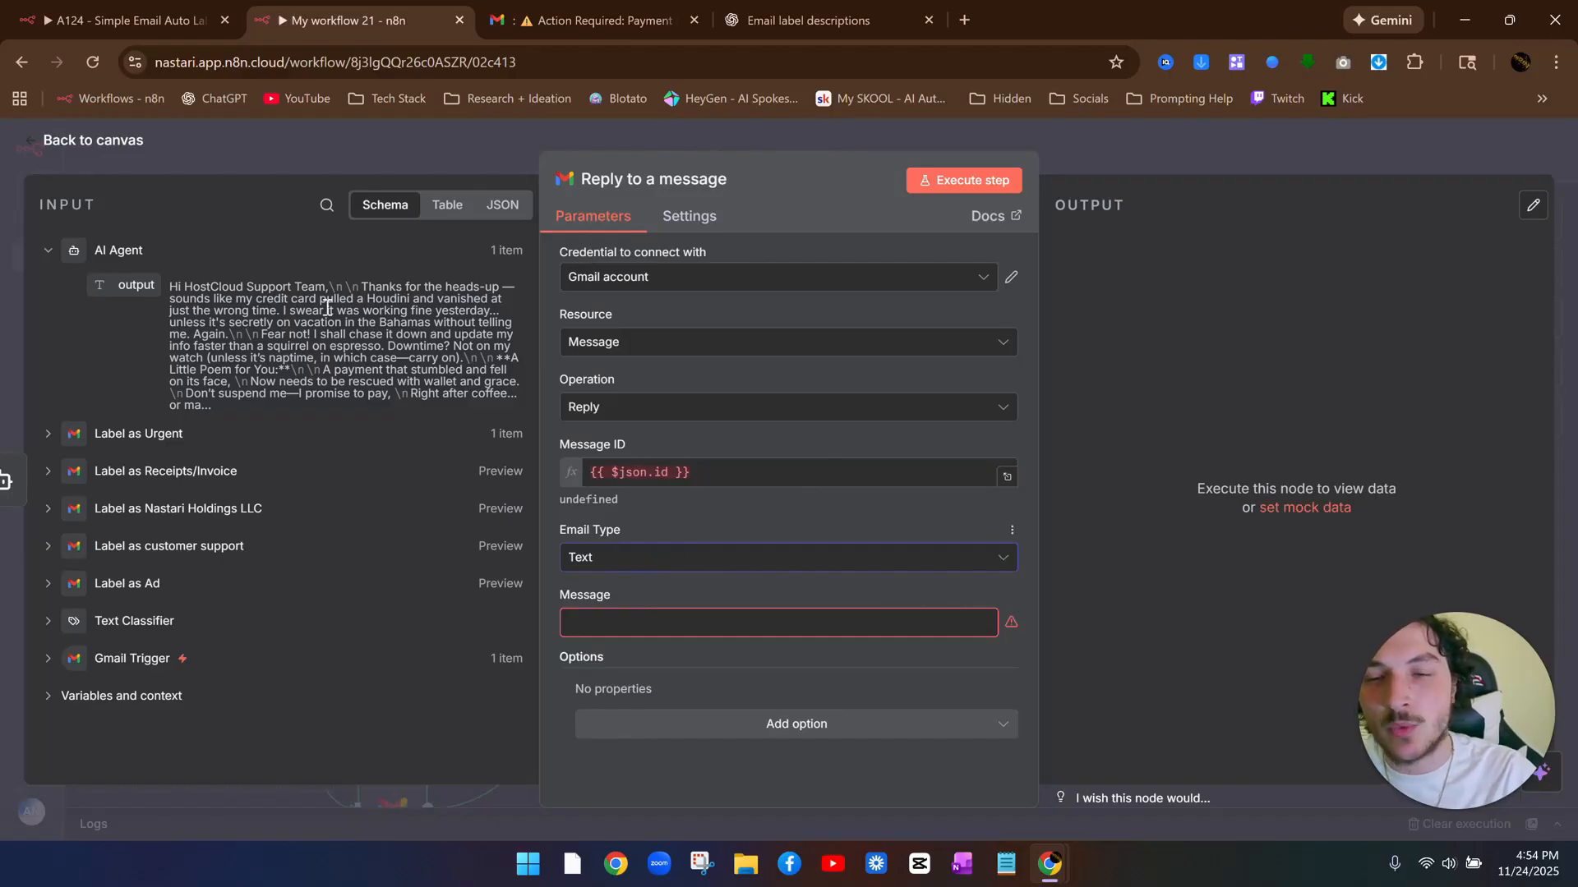
left_click_drag(127, 288, 679, 601)
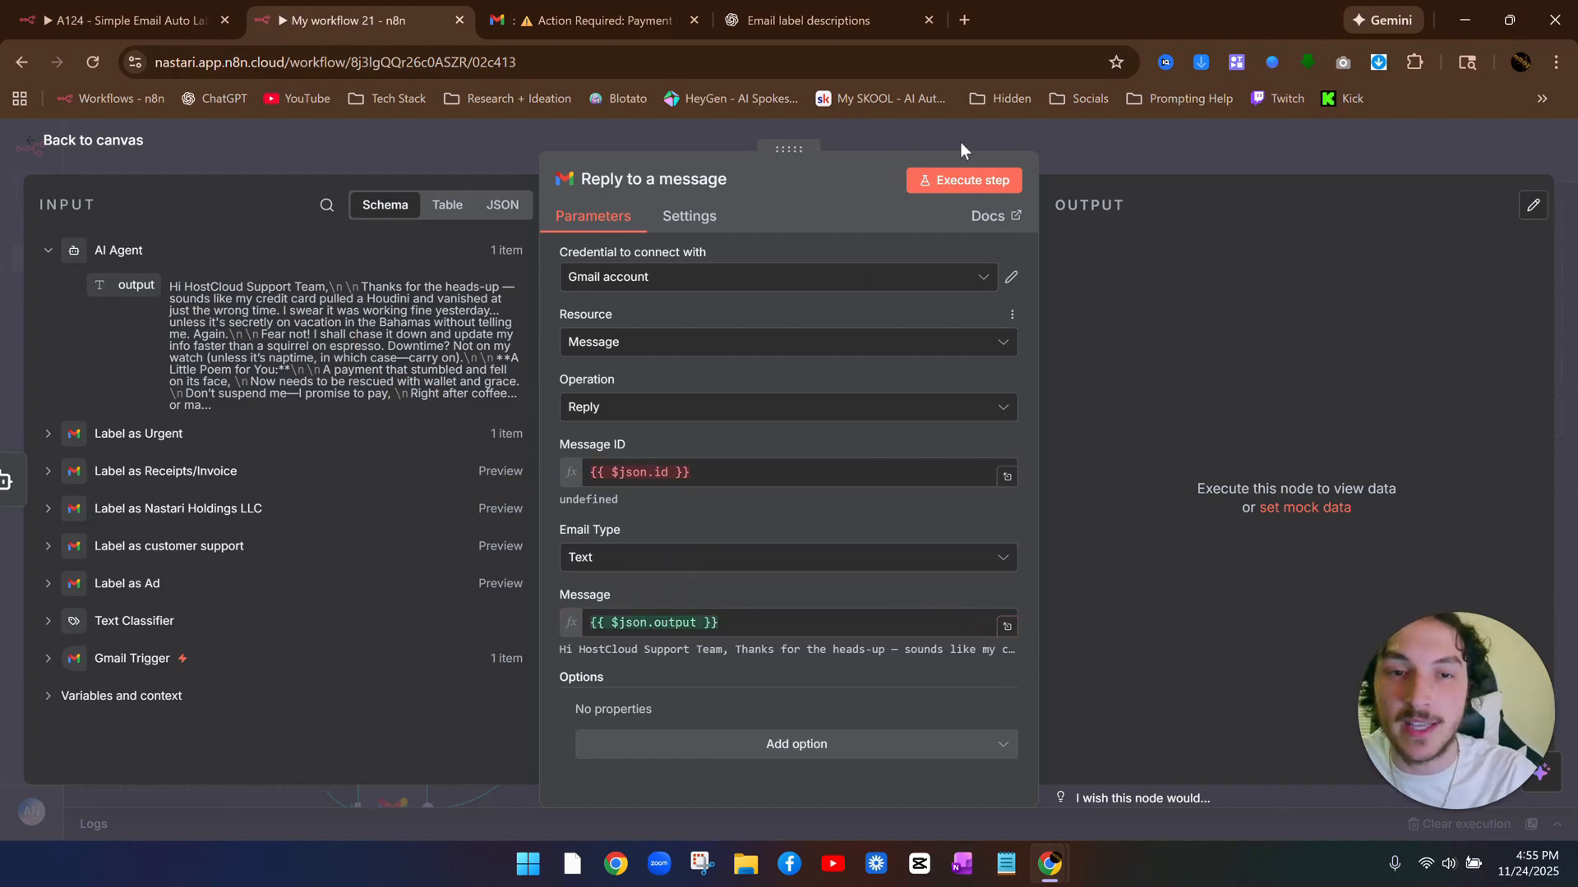
left_click(961, 179)
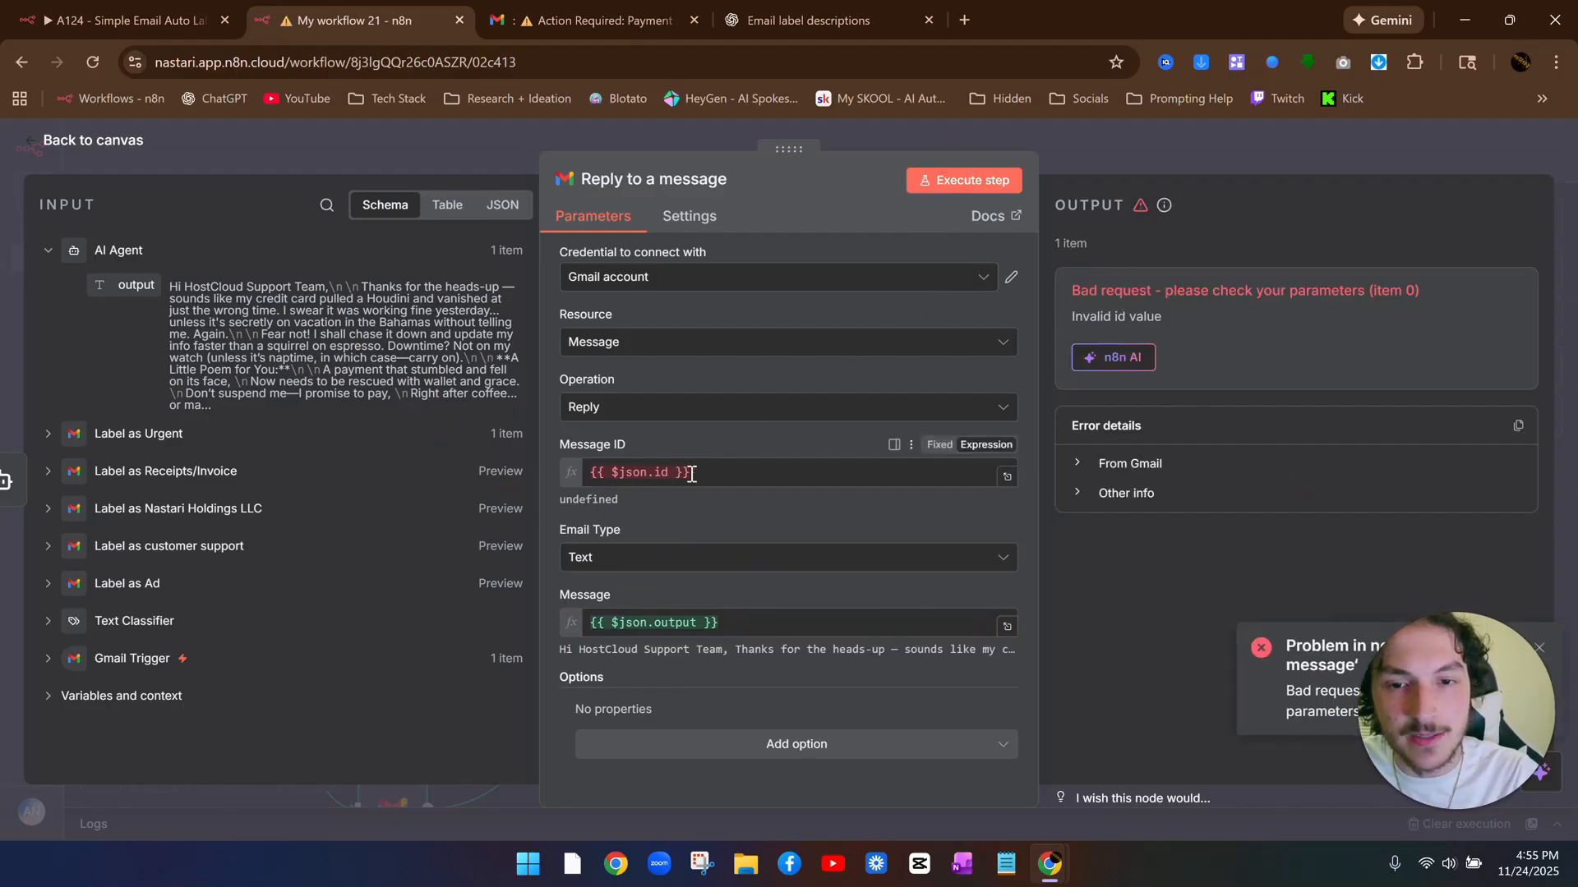
Replace the reply node's message ID with the id from Label as Urgent, run the node again and return to the canvas
left_click(726, 469)
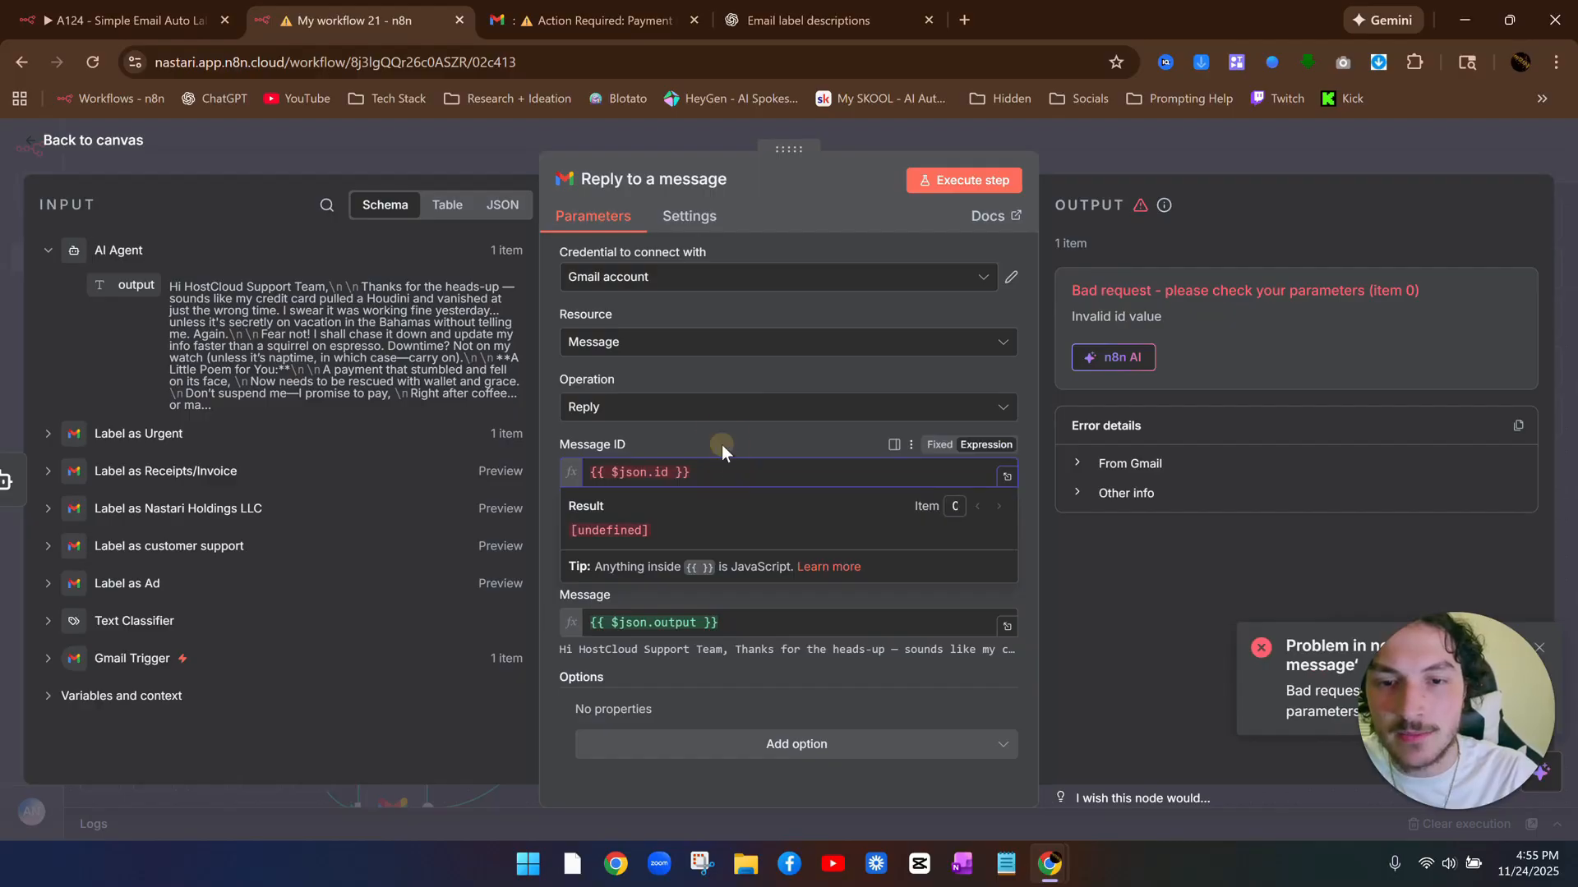
left_click(722, 445)
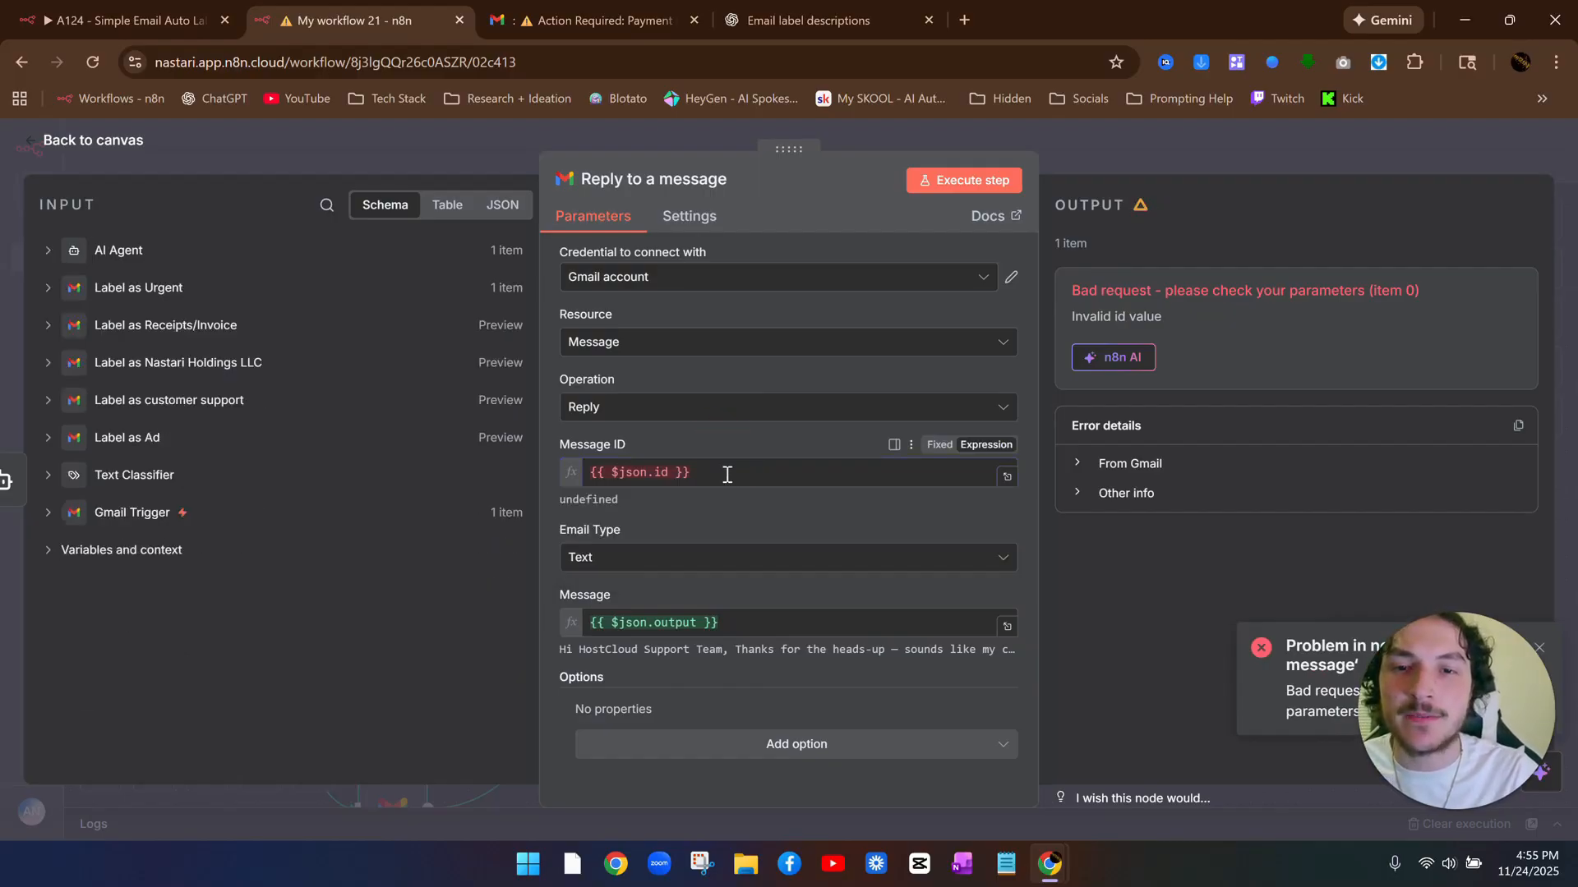
left_click_drag(723, 470, 560, 476)
key("BackSpace")
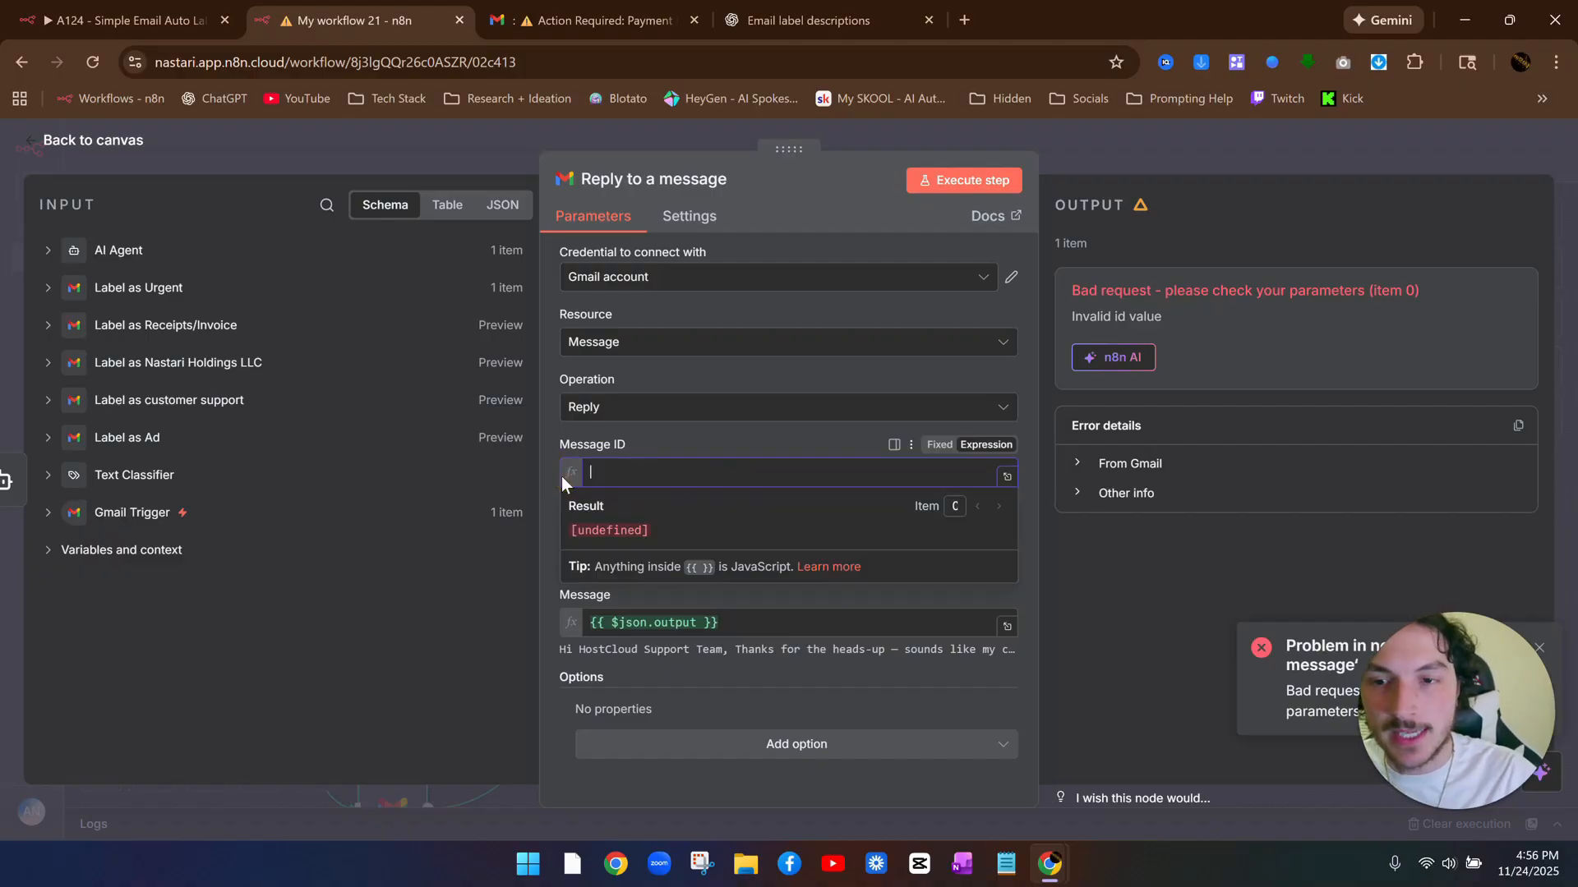
left_click(152, 289)
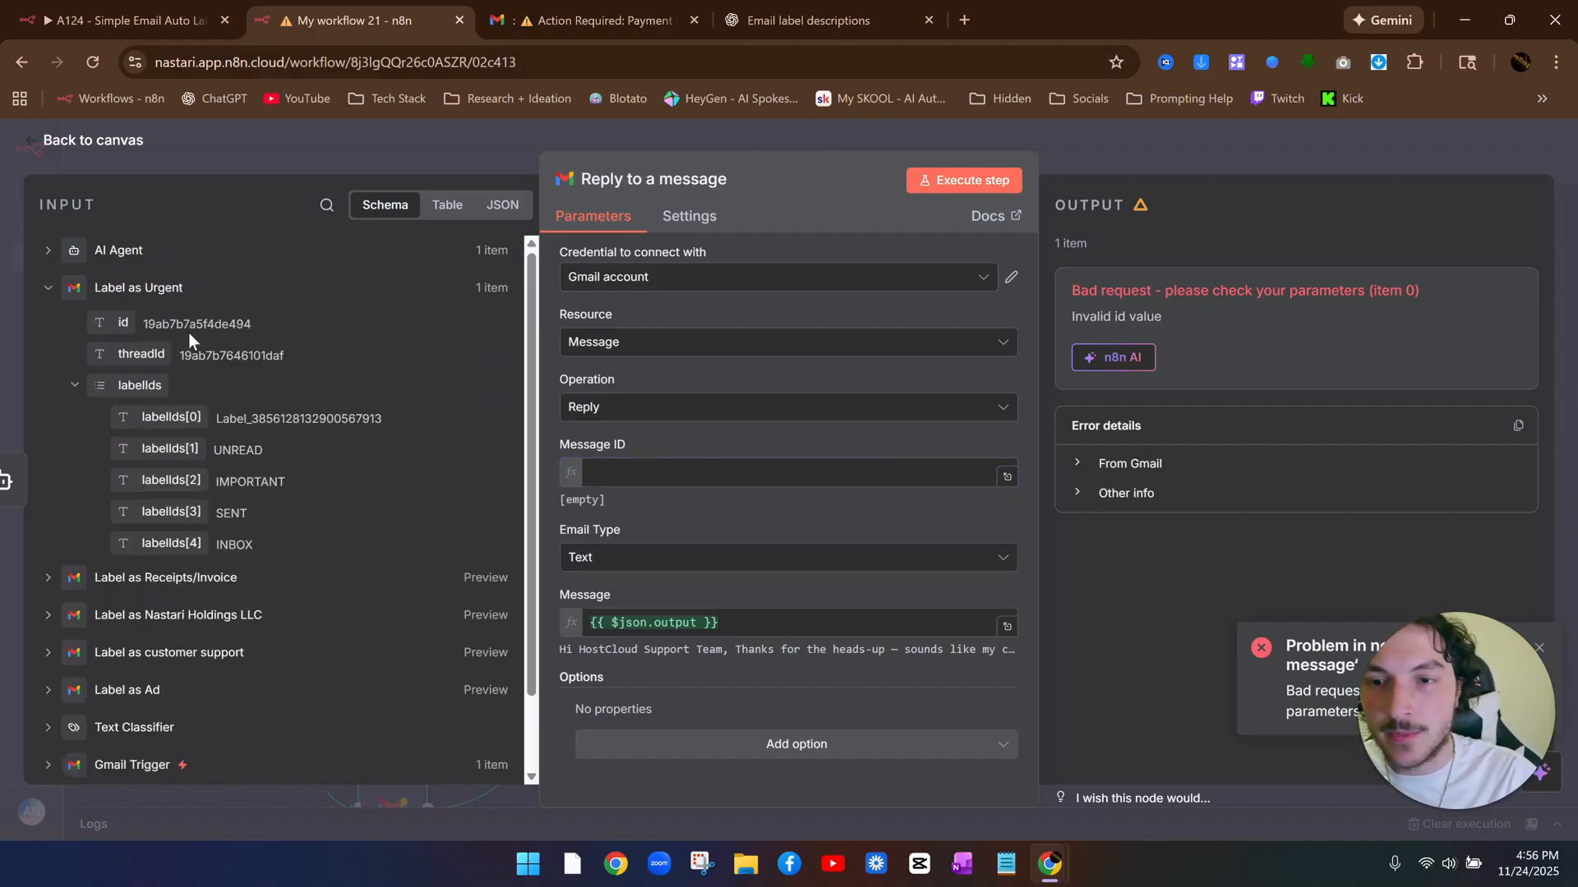
left_click_drag(119, 322, 622, 479)
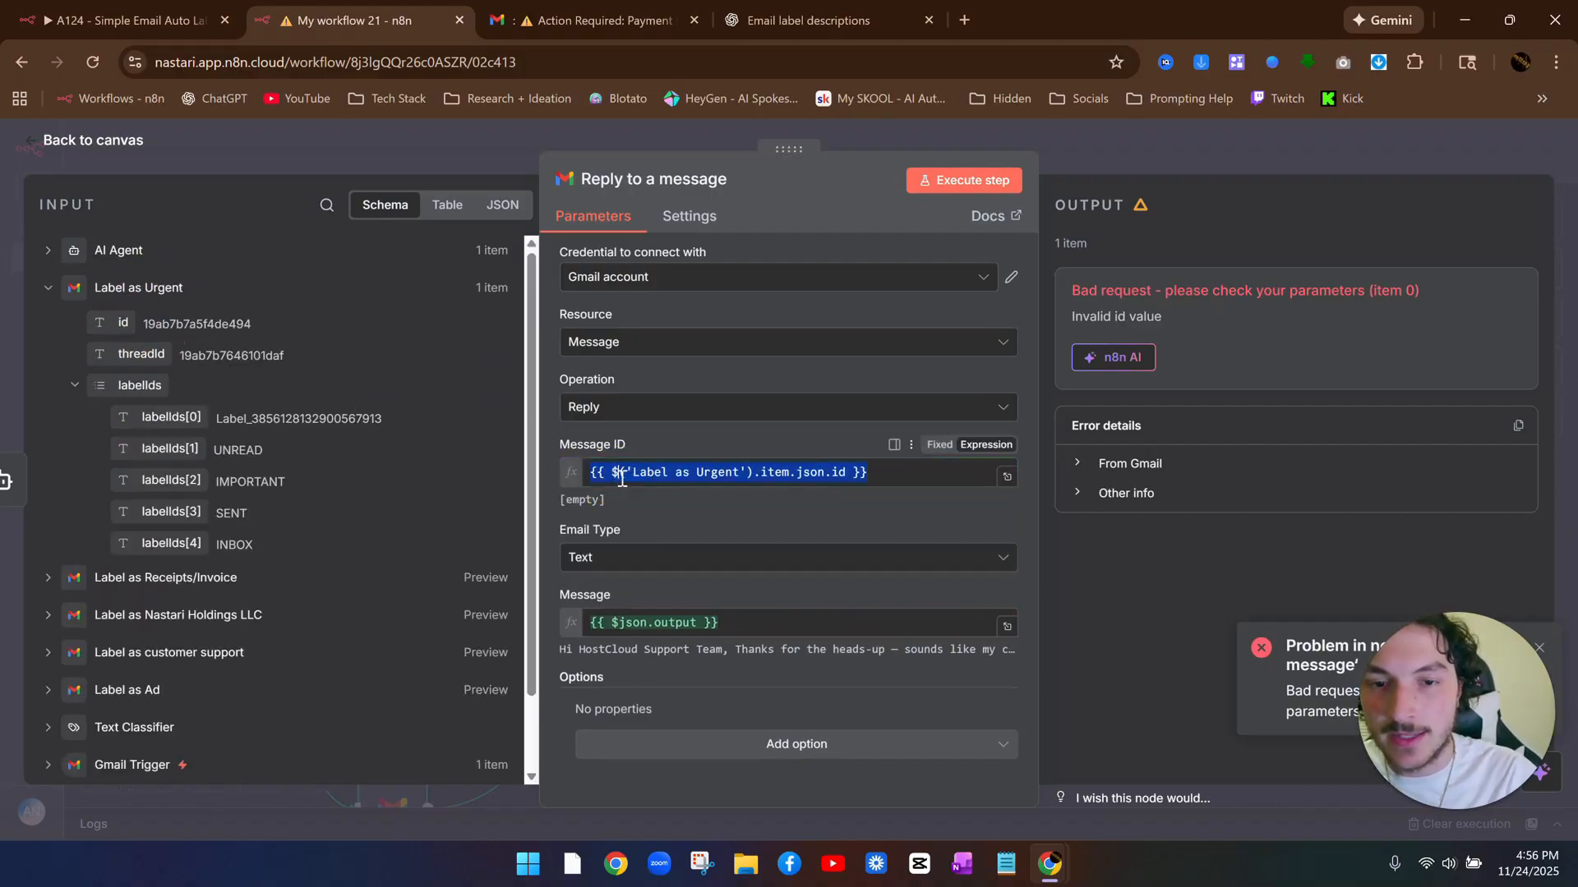
left_click(683, 444)
left_click(943, 189)
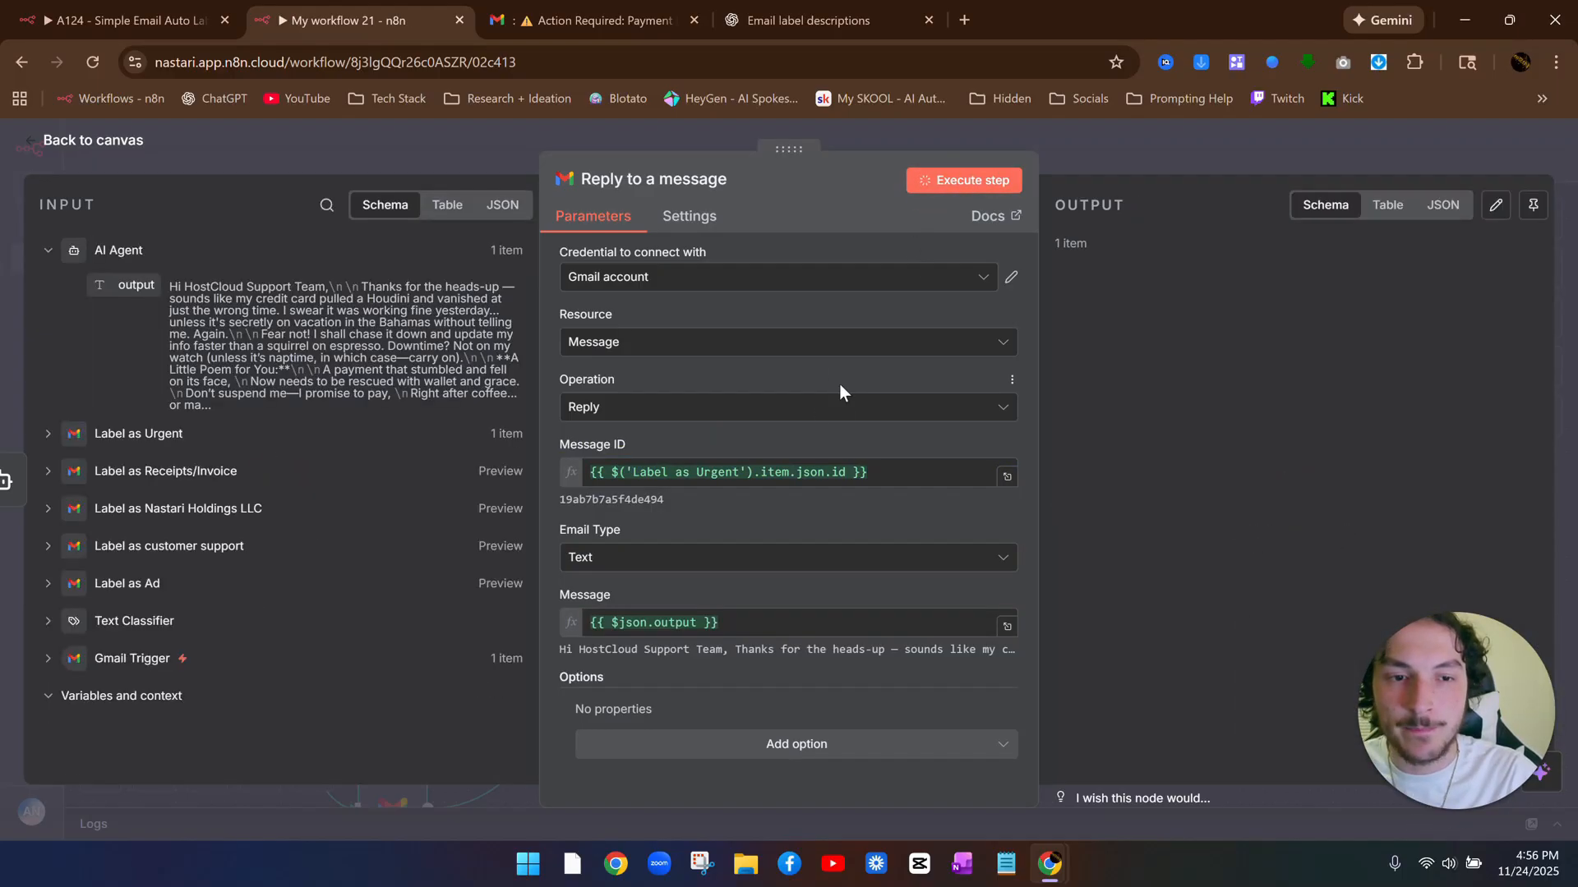
left_click(1161, 129)
Switch to Gmail and open the sent reply to the "Action Required: Payment Failed for Your Hosting Account" email to read it
left_click(600, 17)
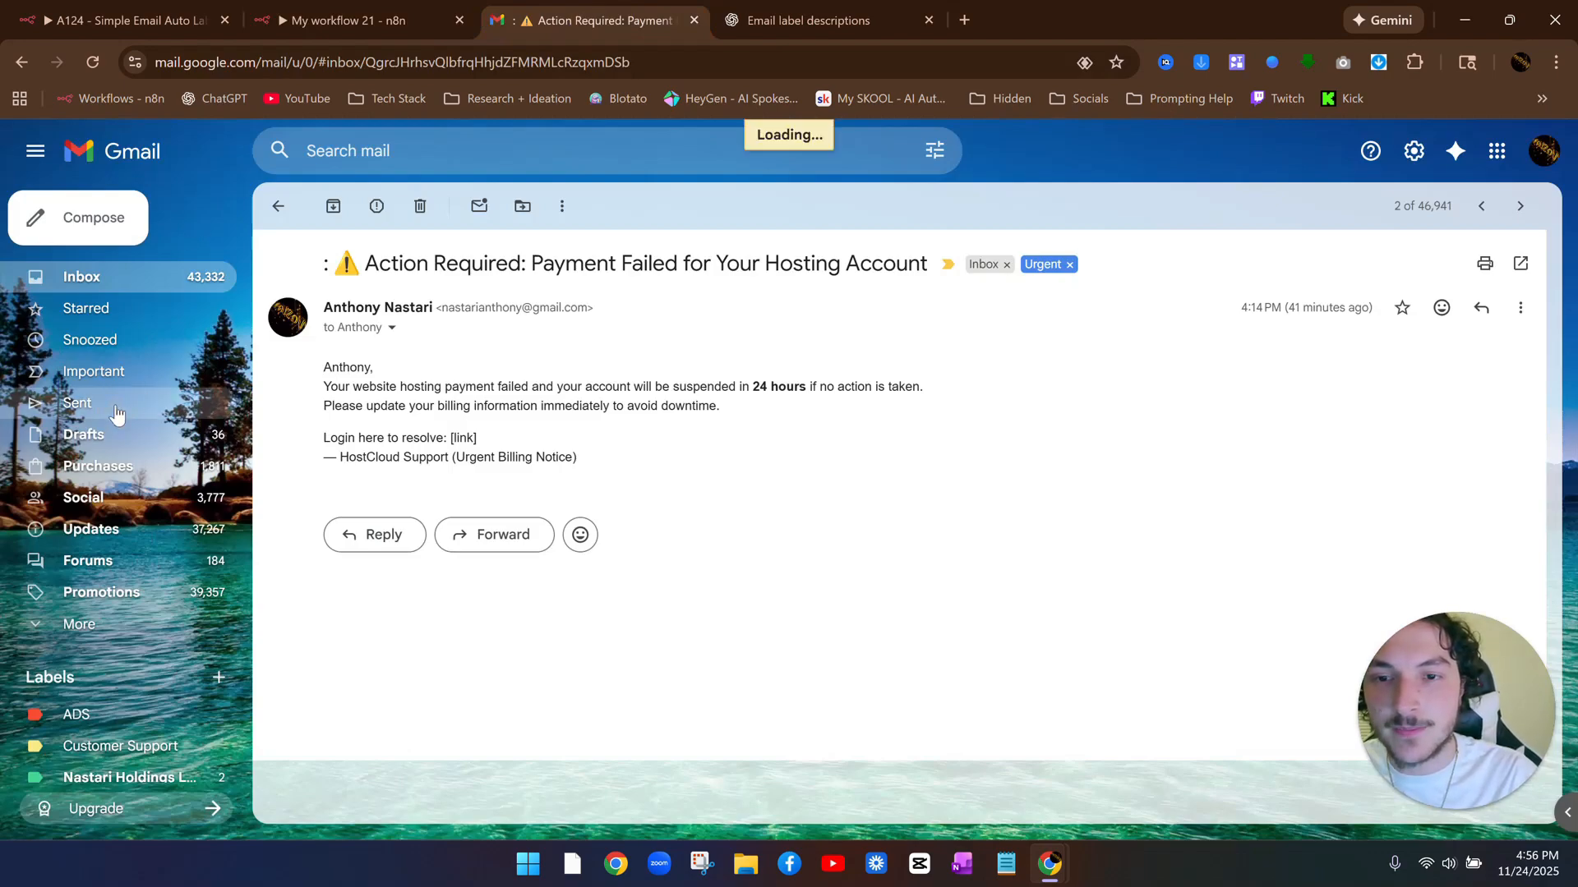
left_click(82, 403)
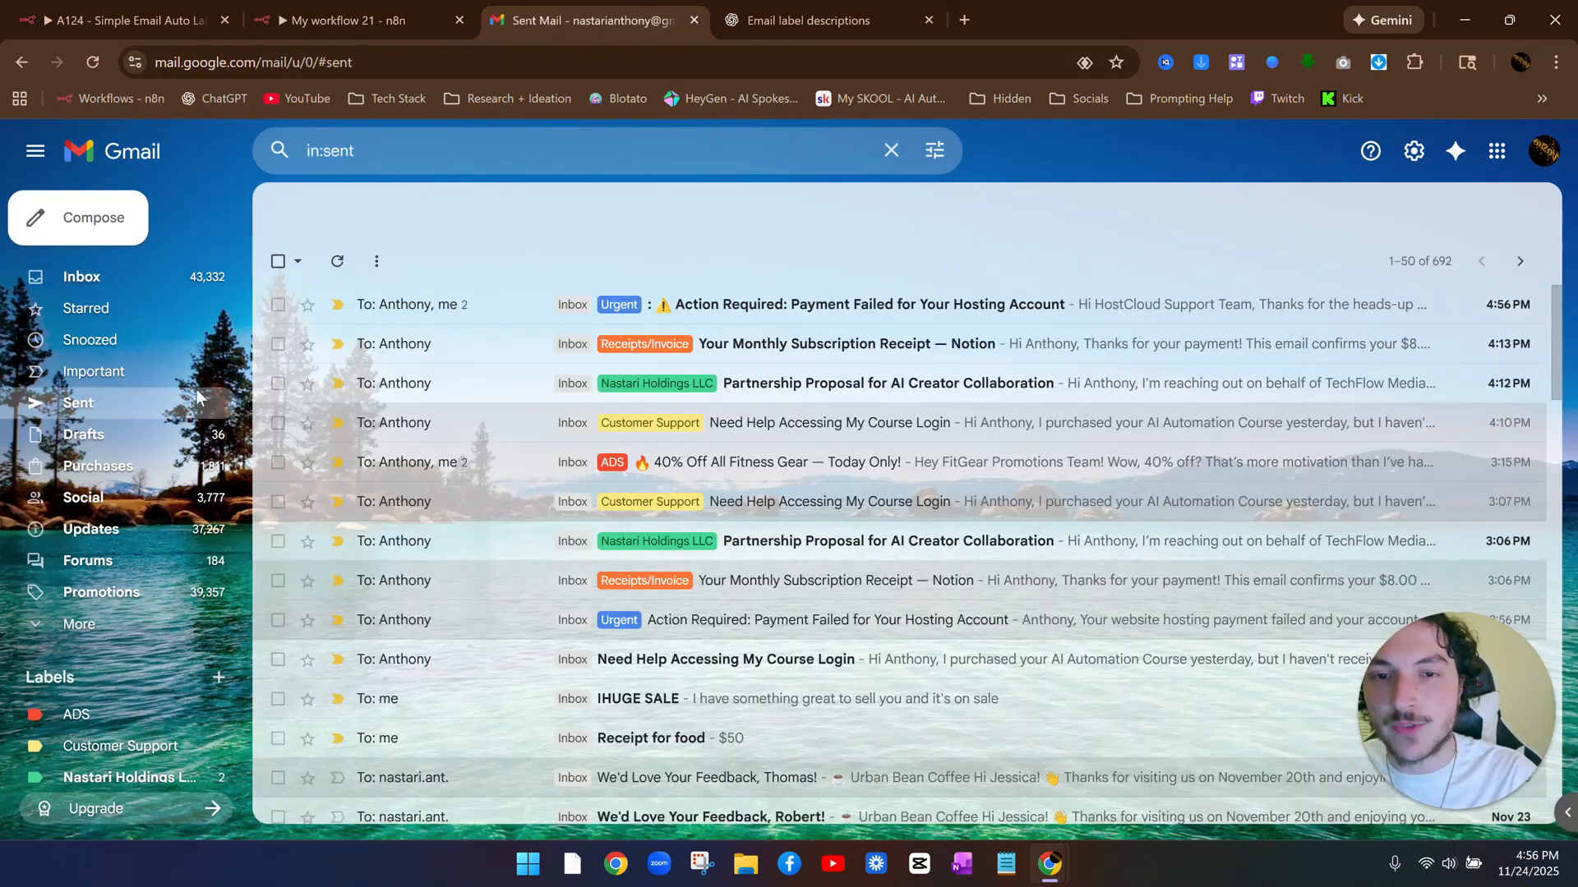
left_click(473, 310)
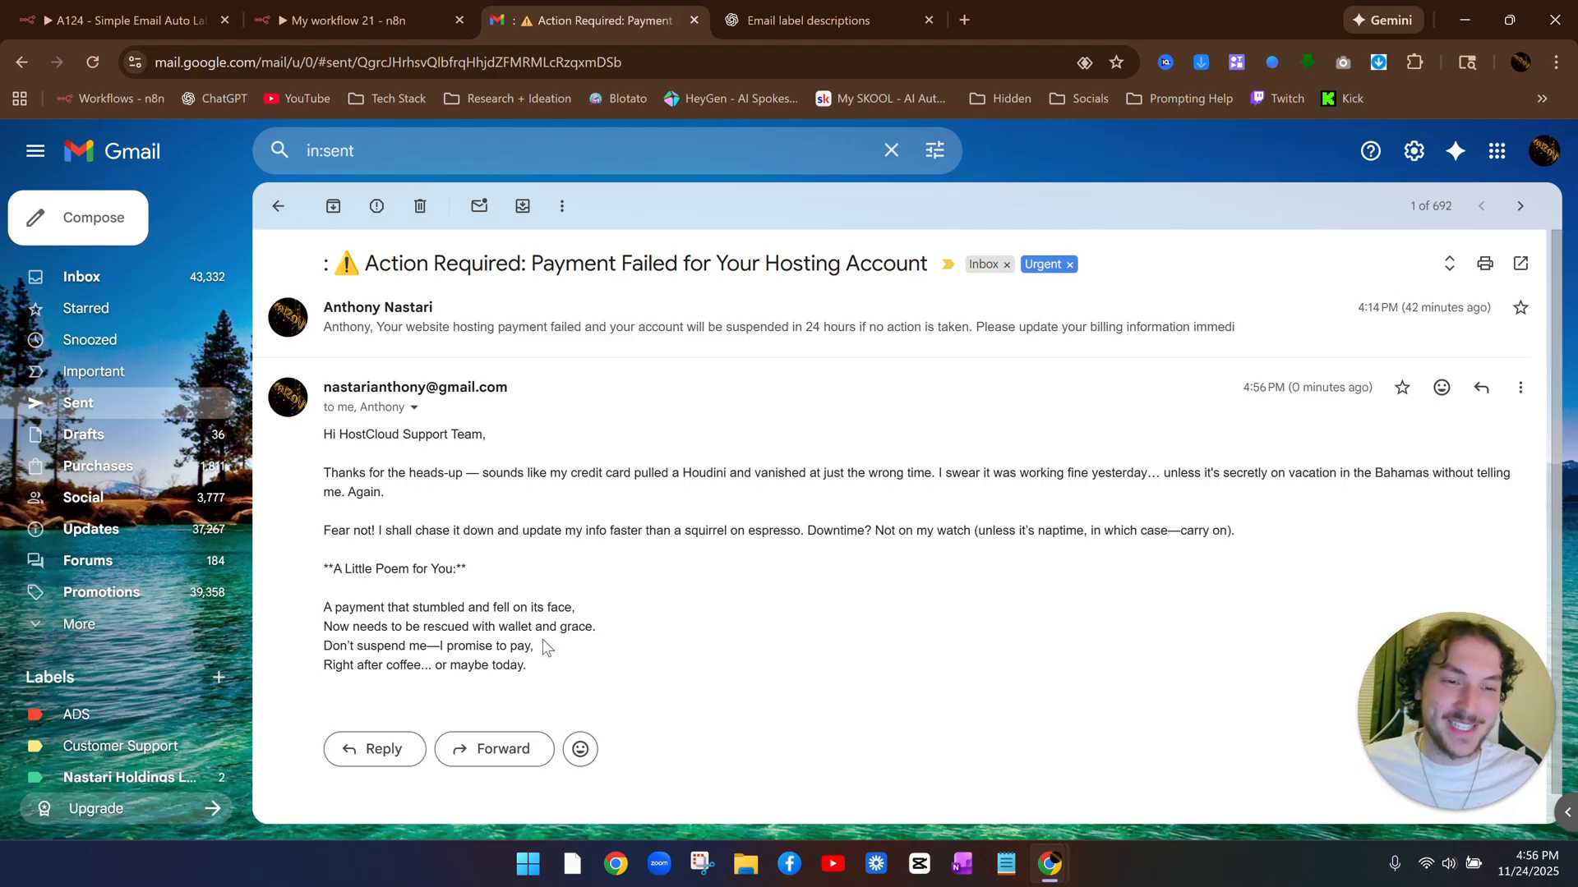
key("ctrl+shift+Tab")
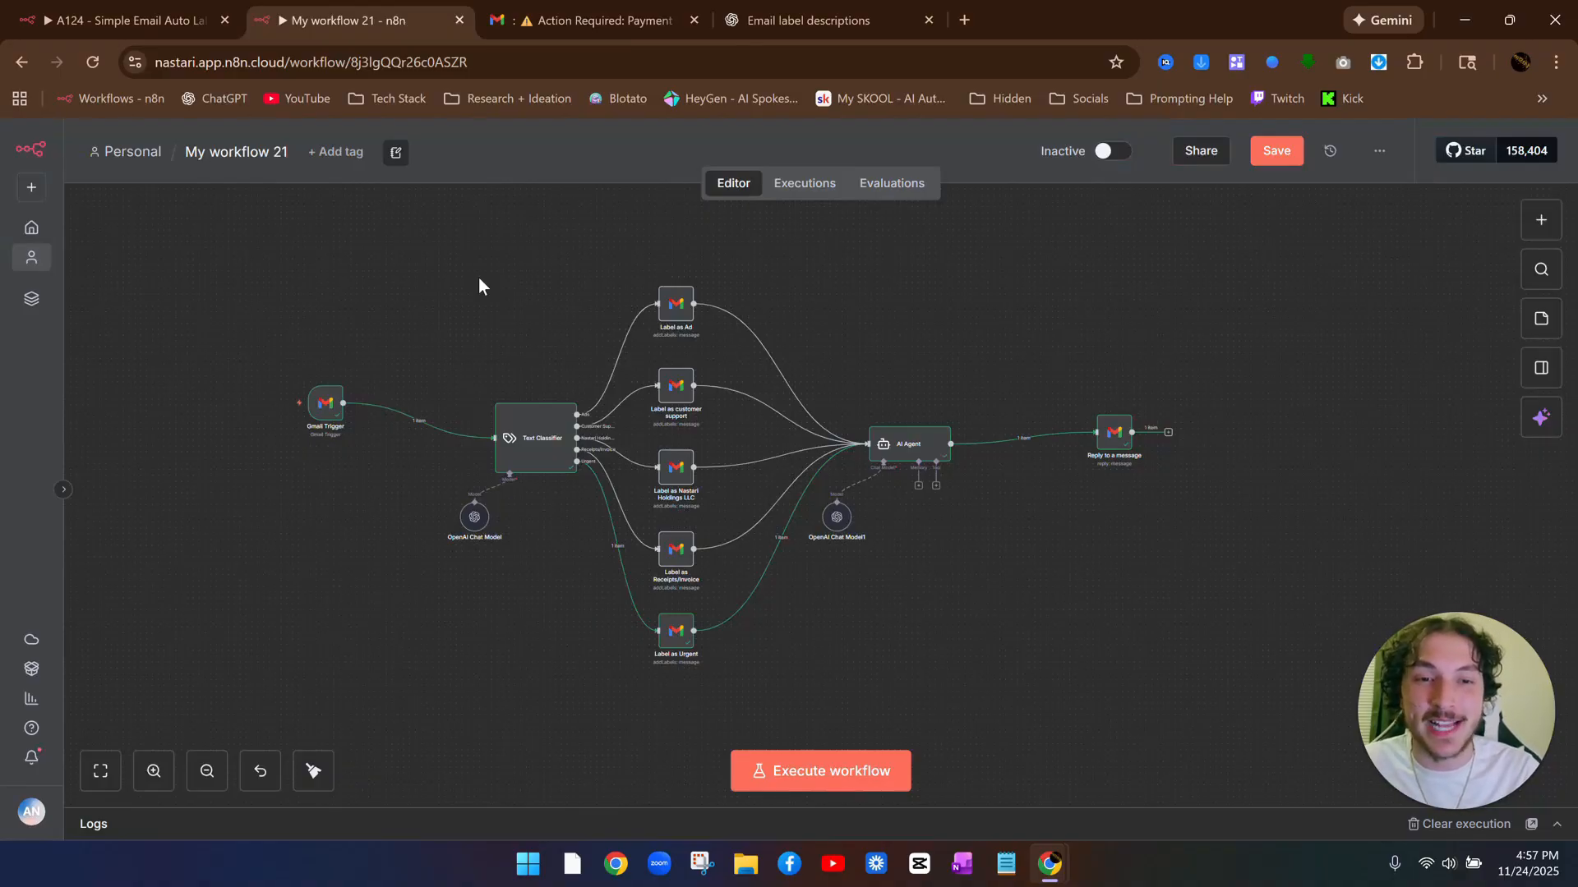
left_click_drag(241, 268, 1264, 638)
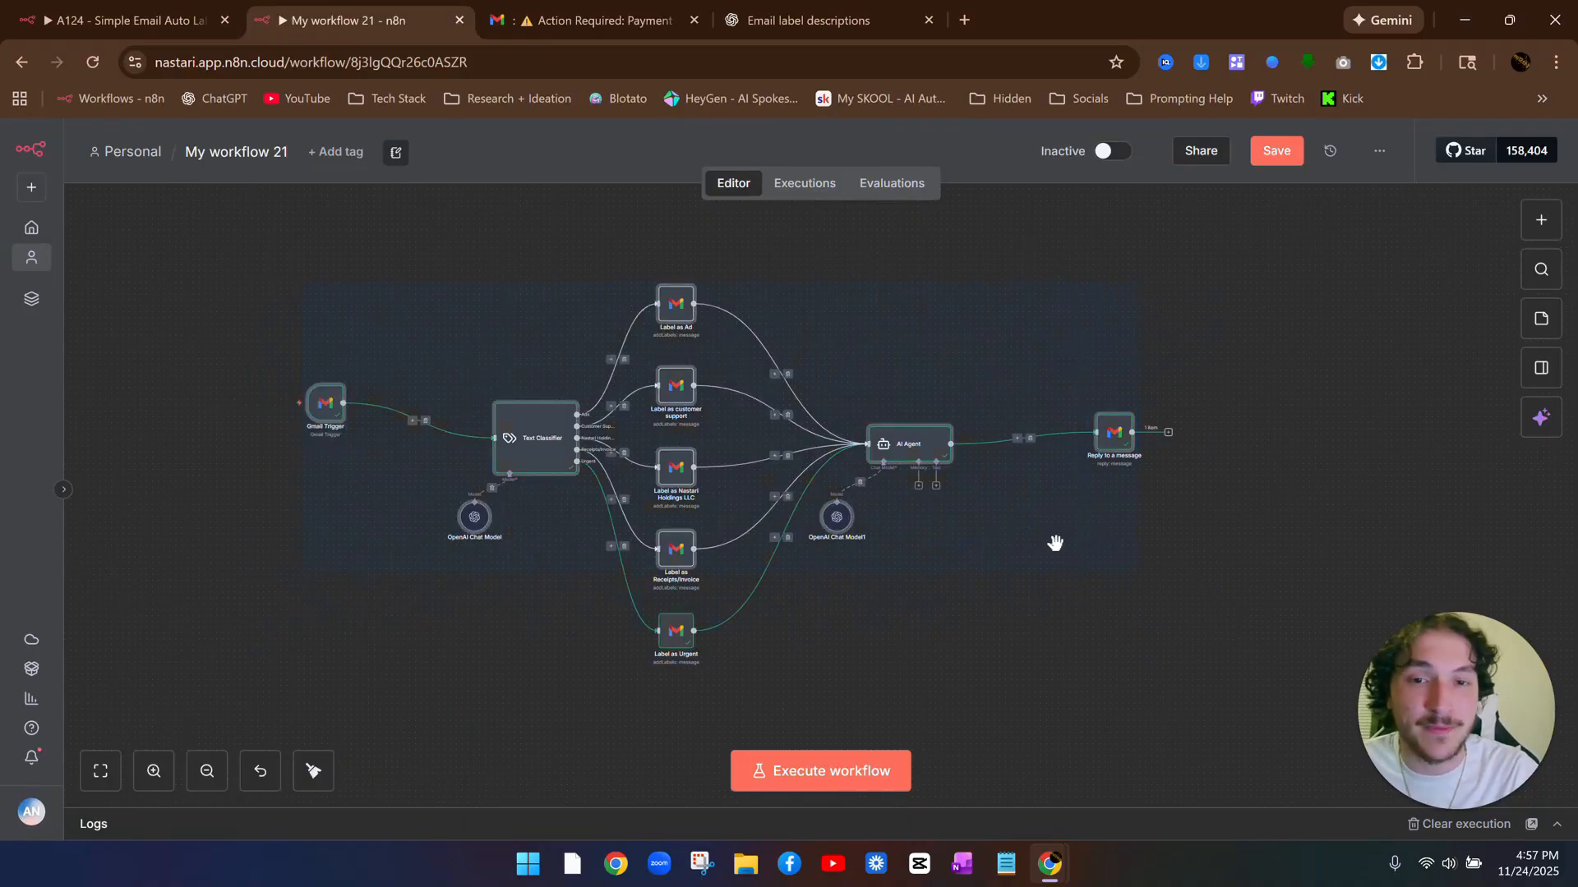
left_click(1209, 526)
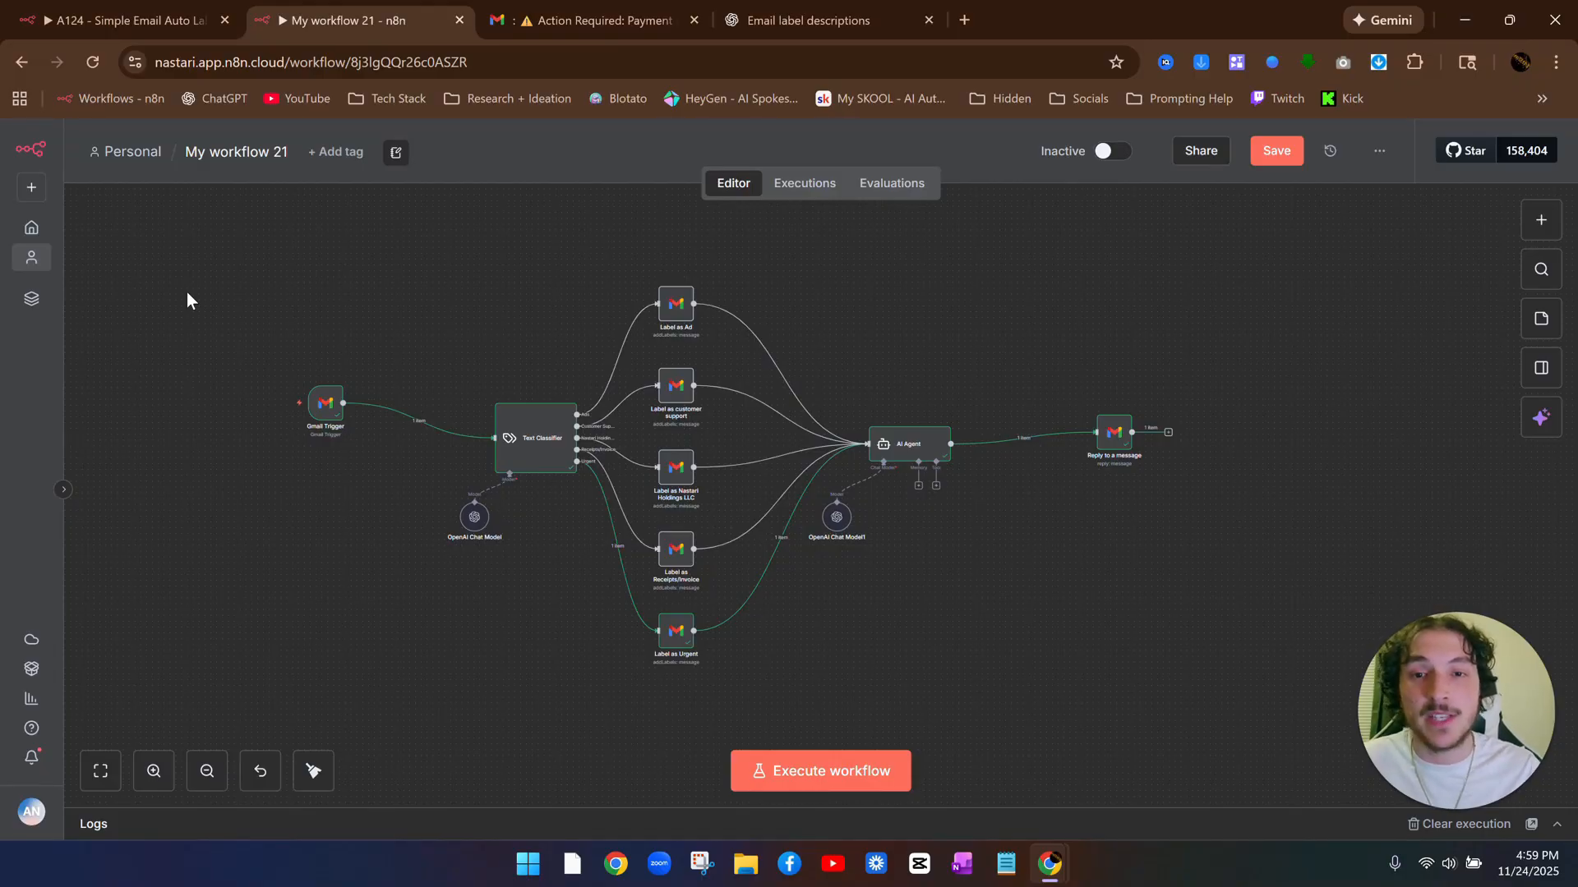
left_click(575, 20)
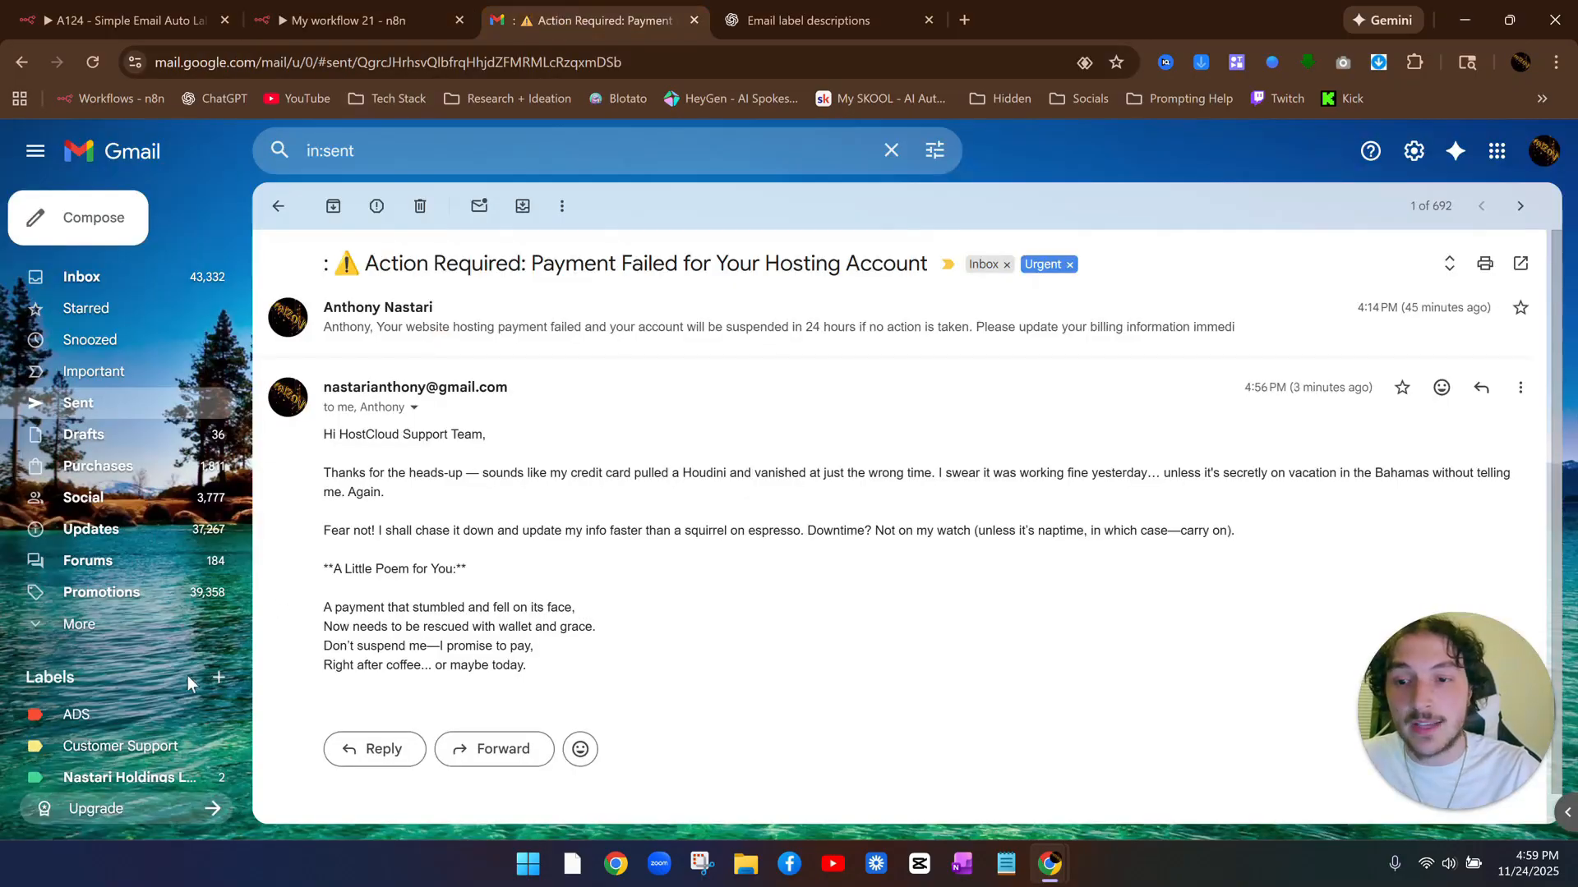
scroll(187, 675, "down", 2)
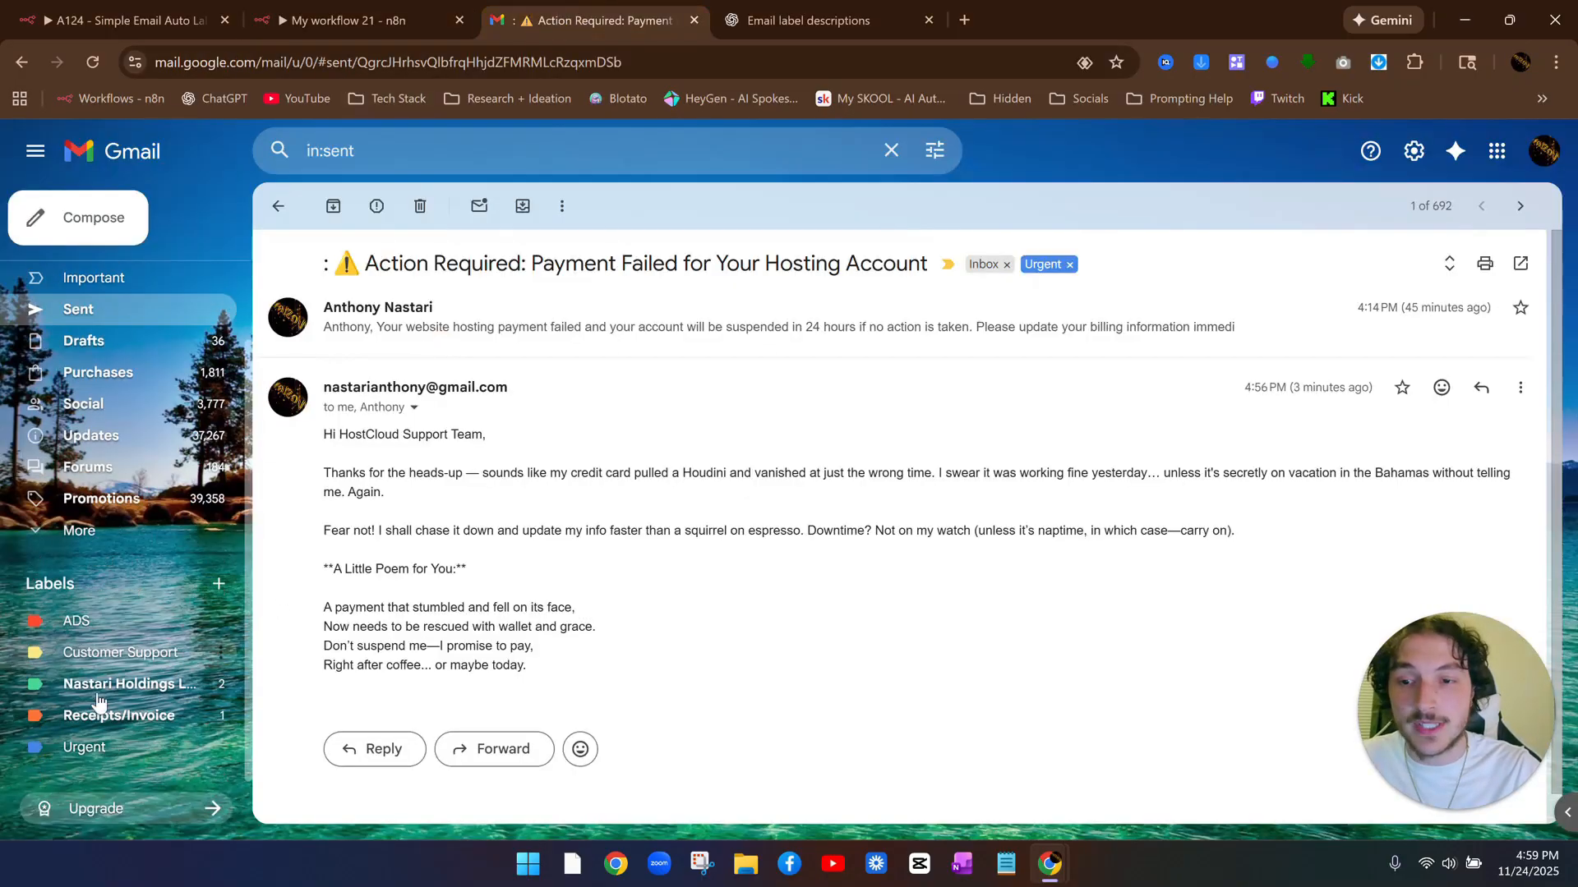
left_click(405, 25)
scroll(450, 373, "up", 1)
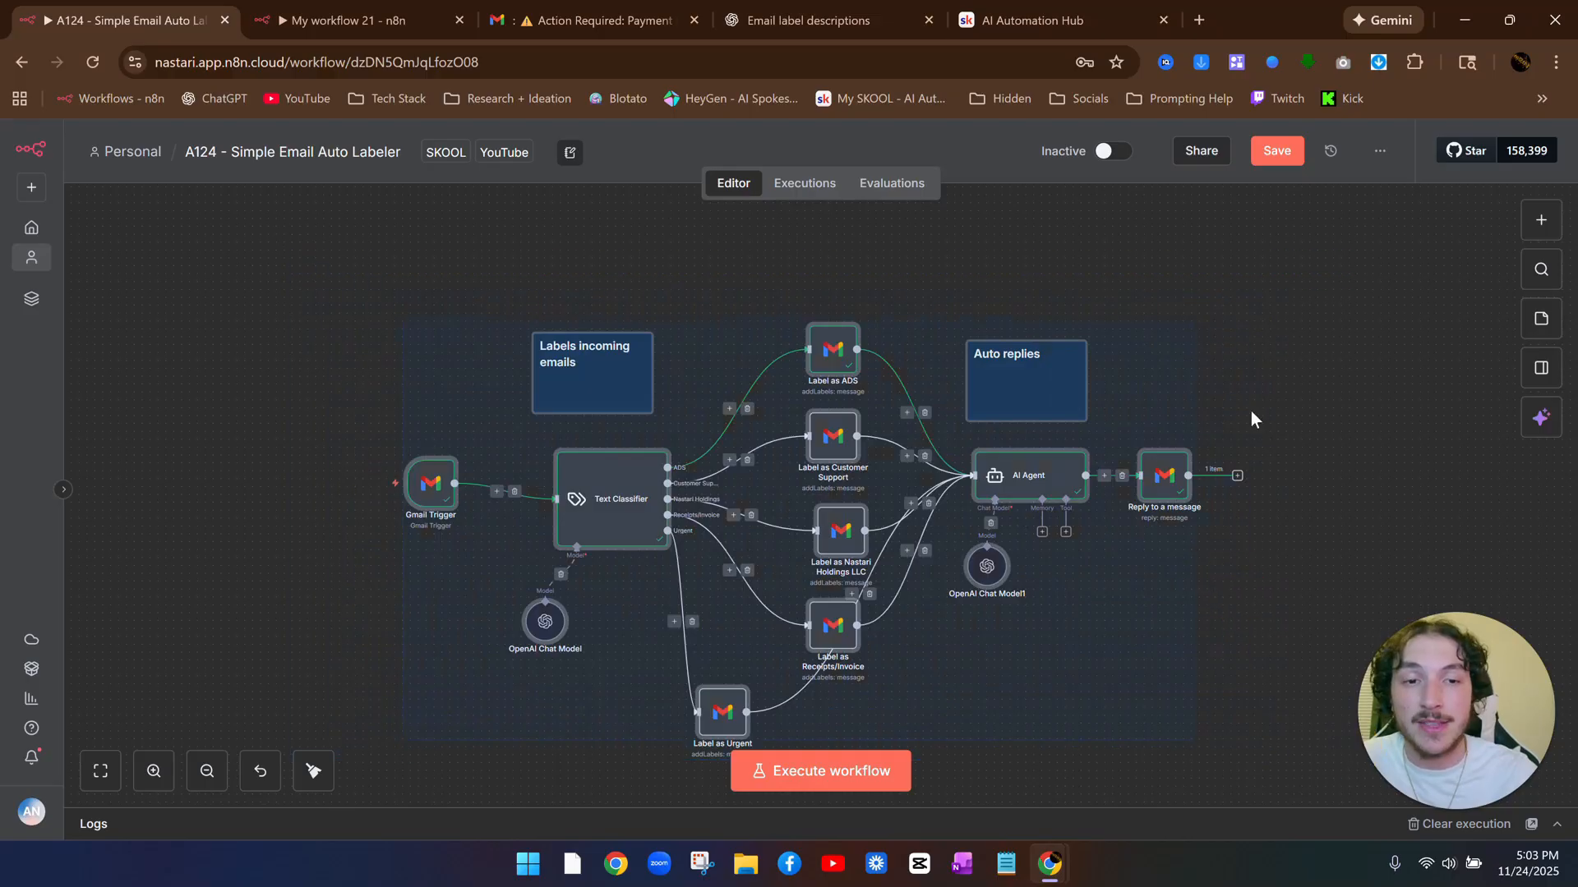
Switch to the AI Automation Hub community on Skool and look through its About and Classroom pages
left_click(1028, 18)
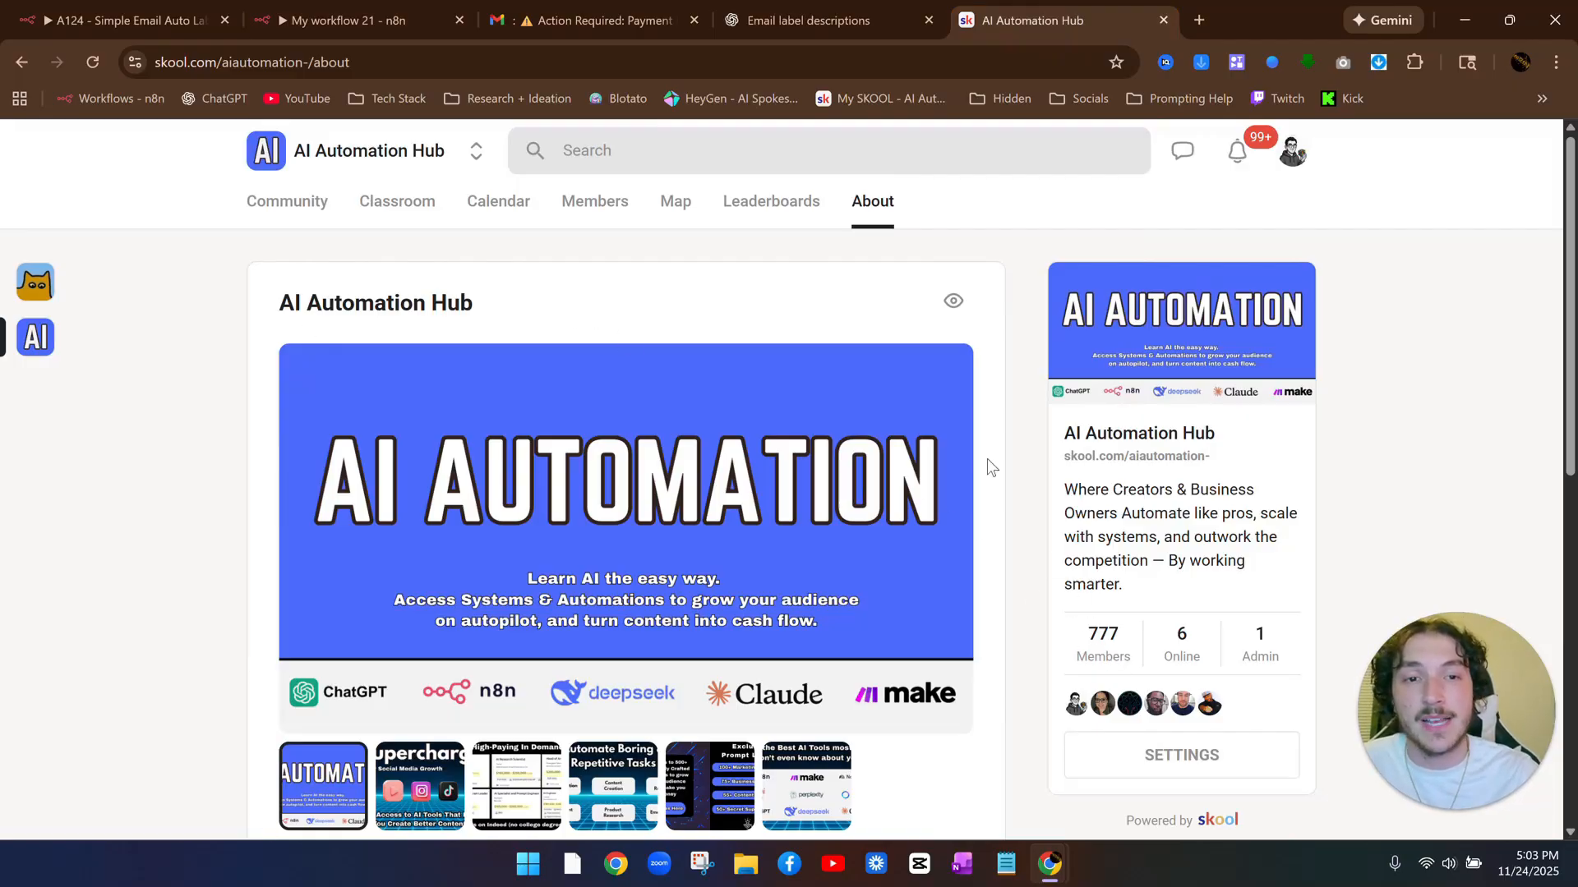
scroll(993, 423, "down", 3)
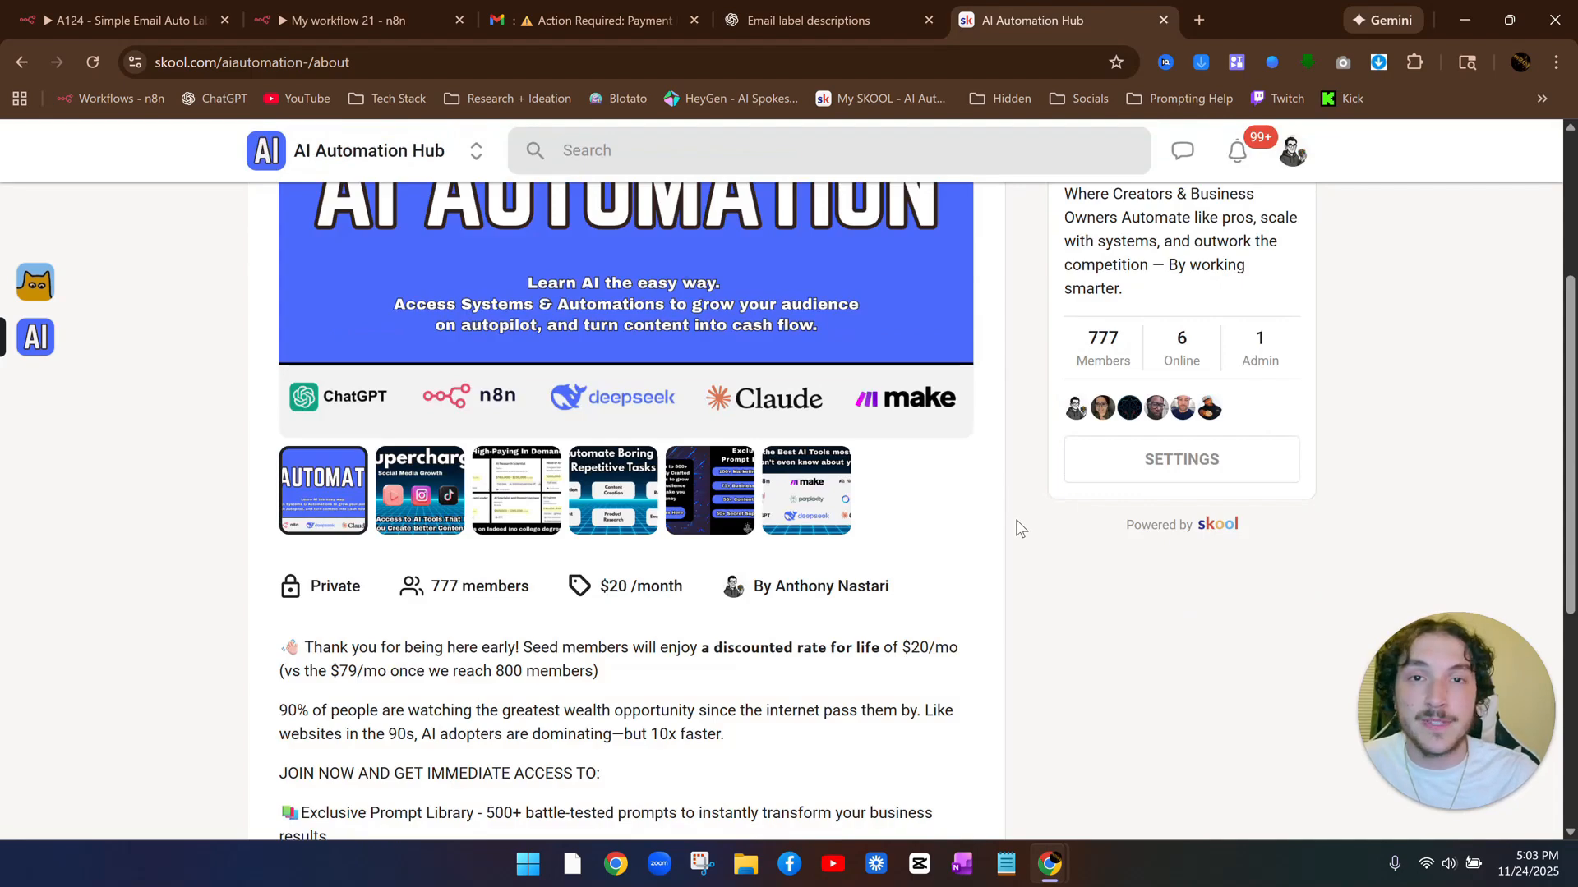
scroll(1015, 534, "up", 4)
left_click(397, 201)
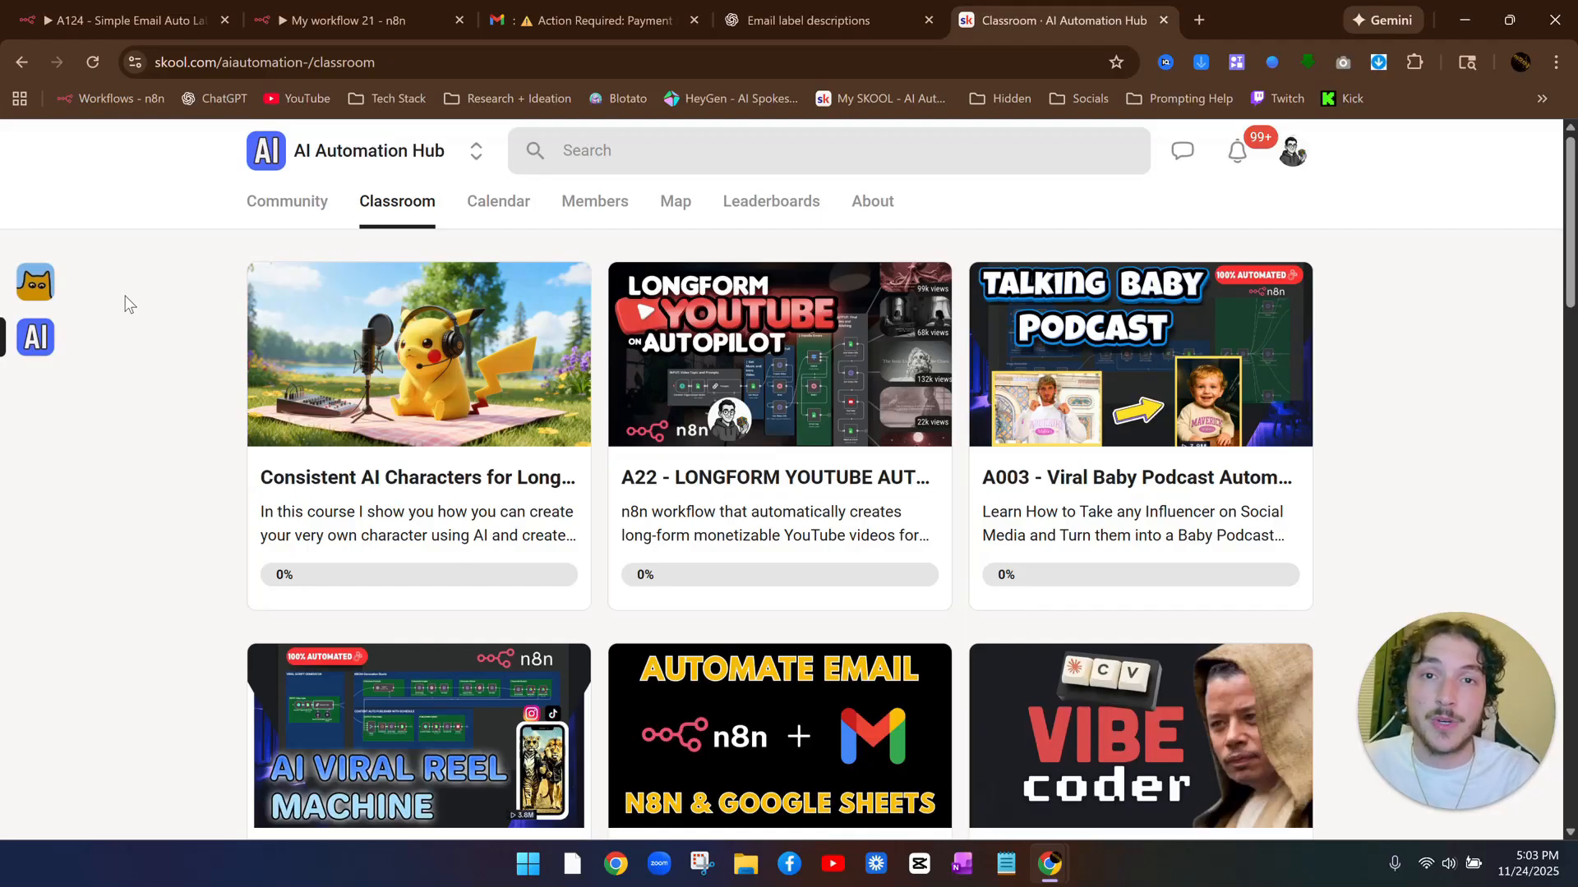
scroll(131, 308, "down", 6)
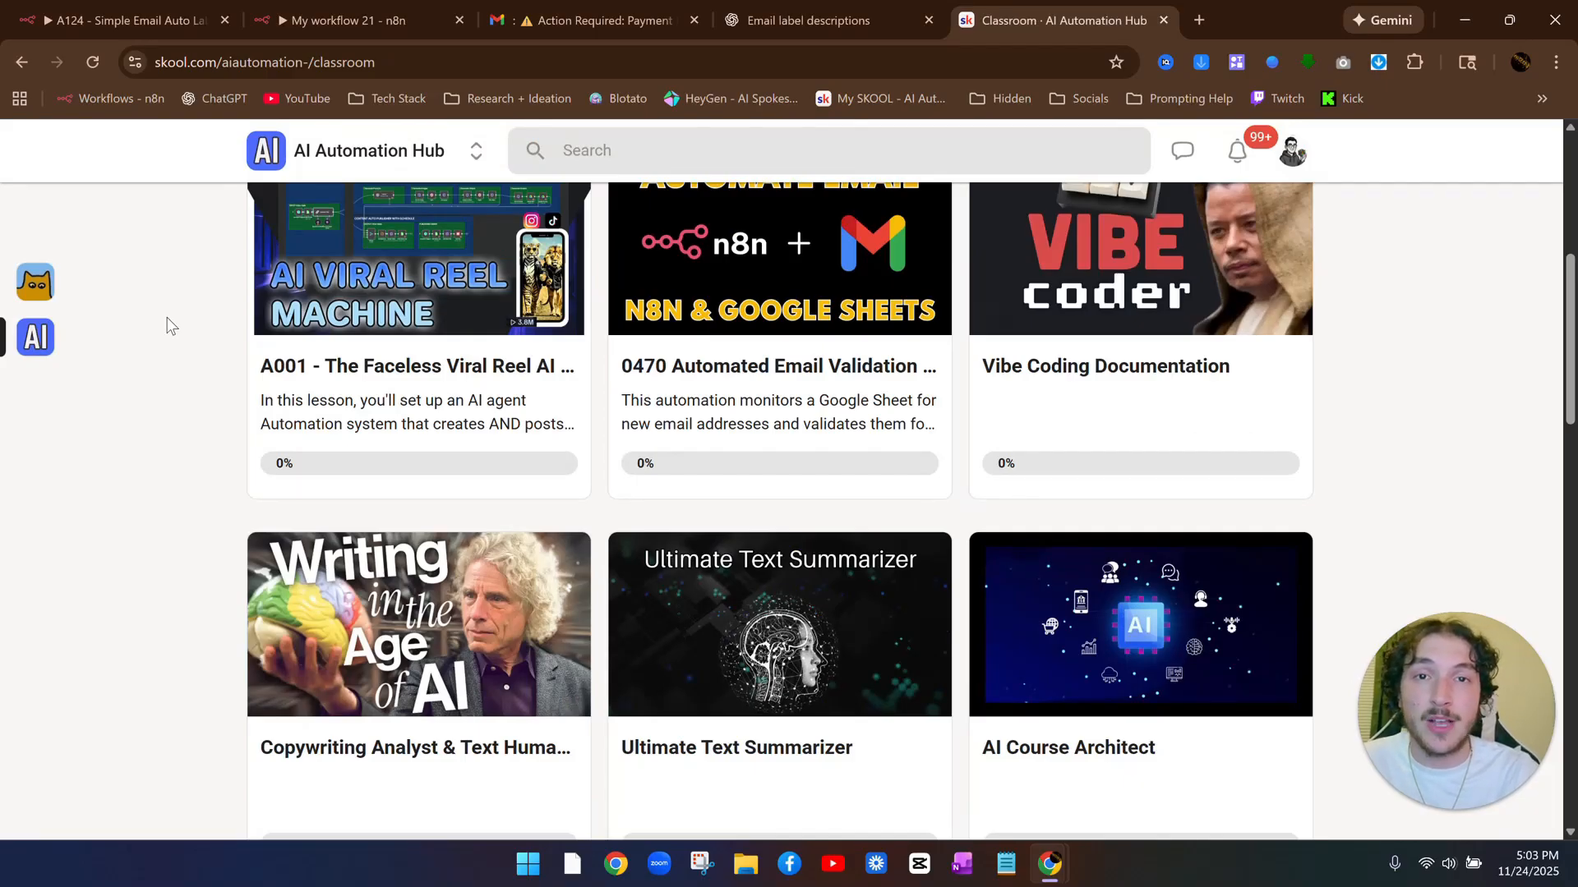
scroll(169, 327, "up", 6)
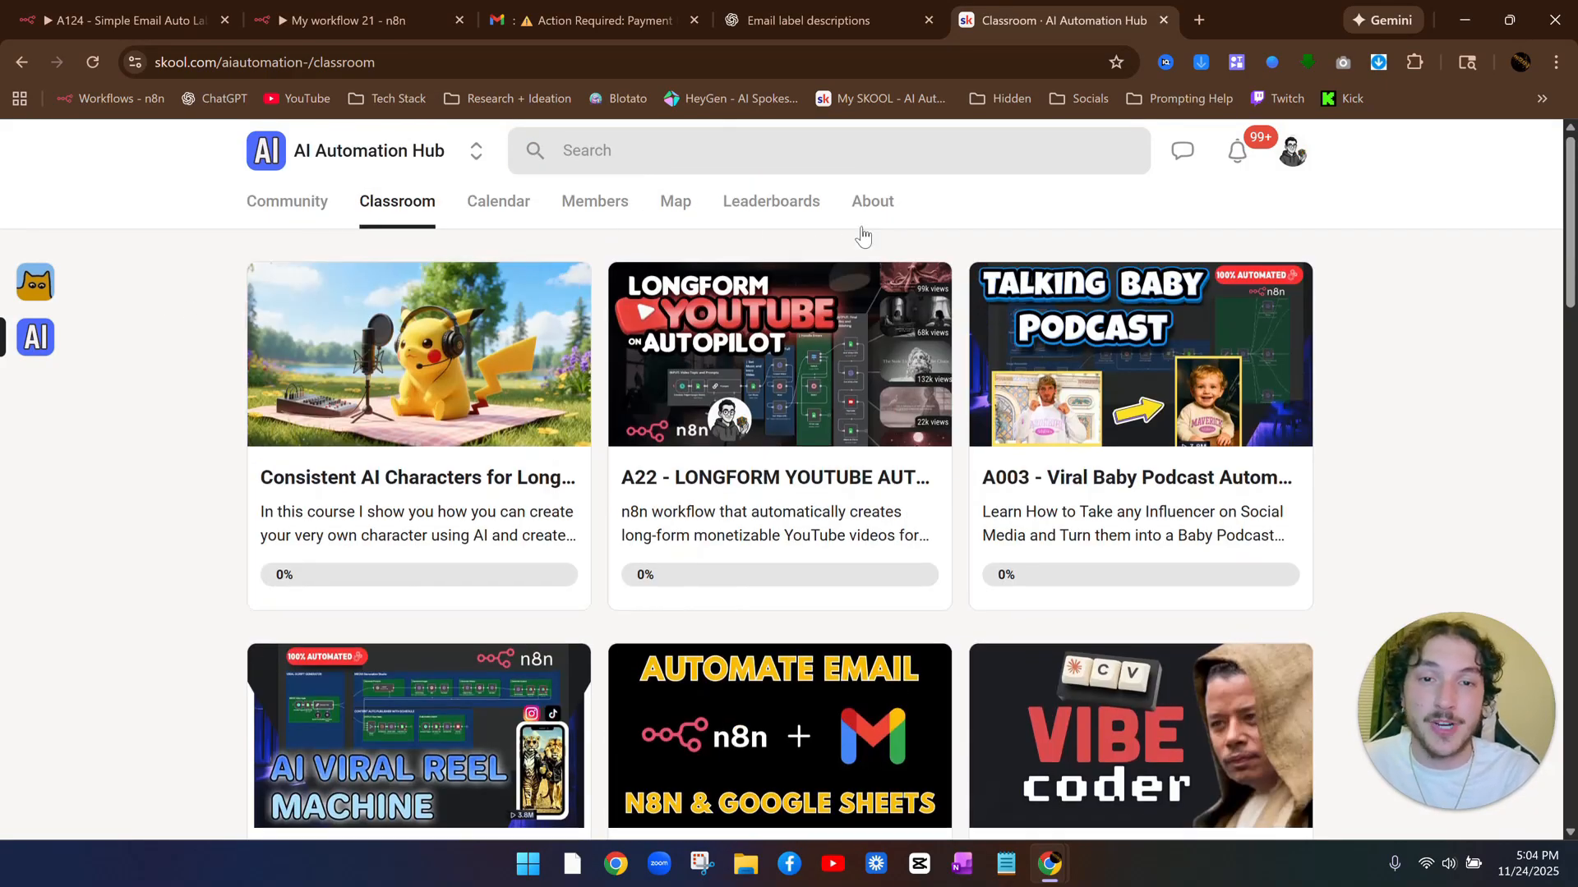
left_click(870, 210)
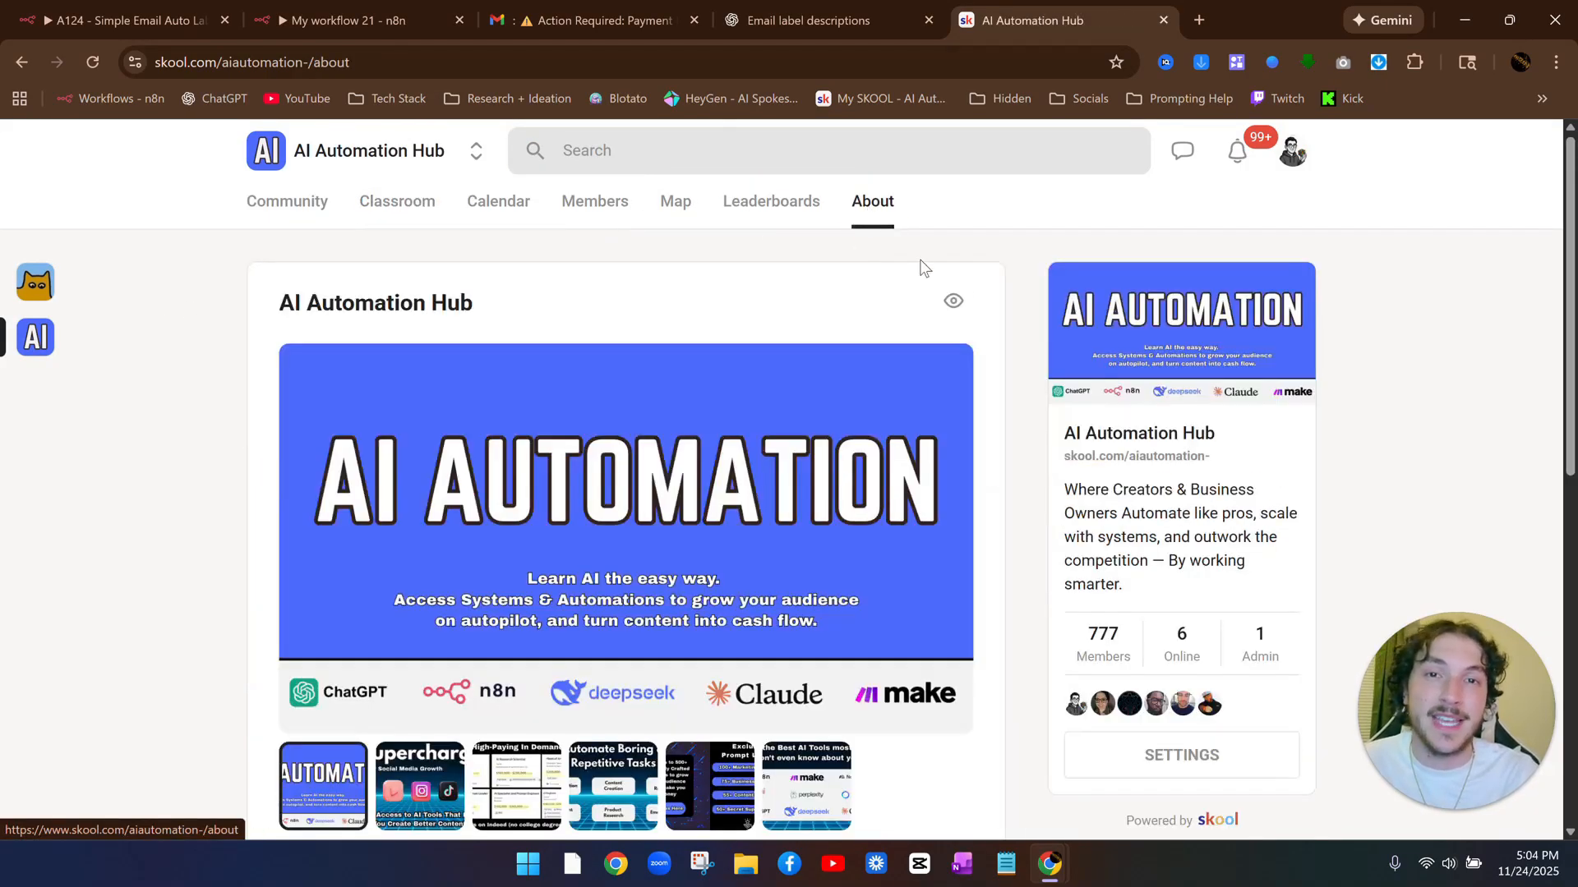